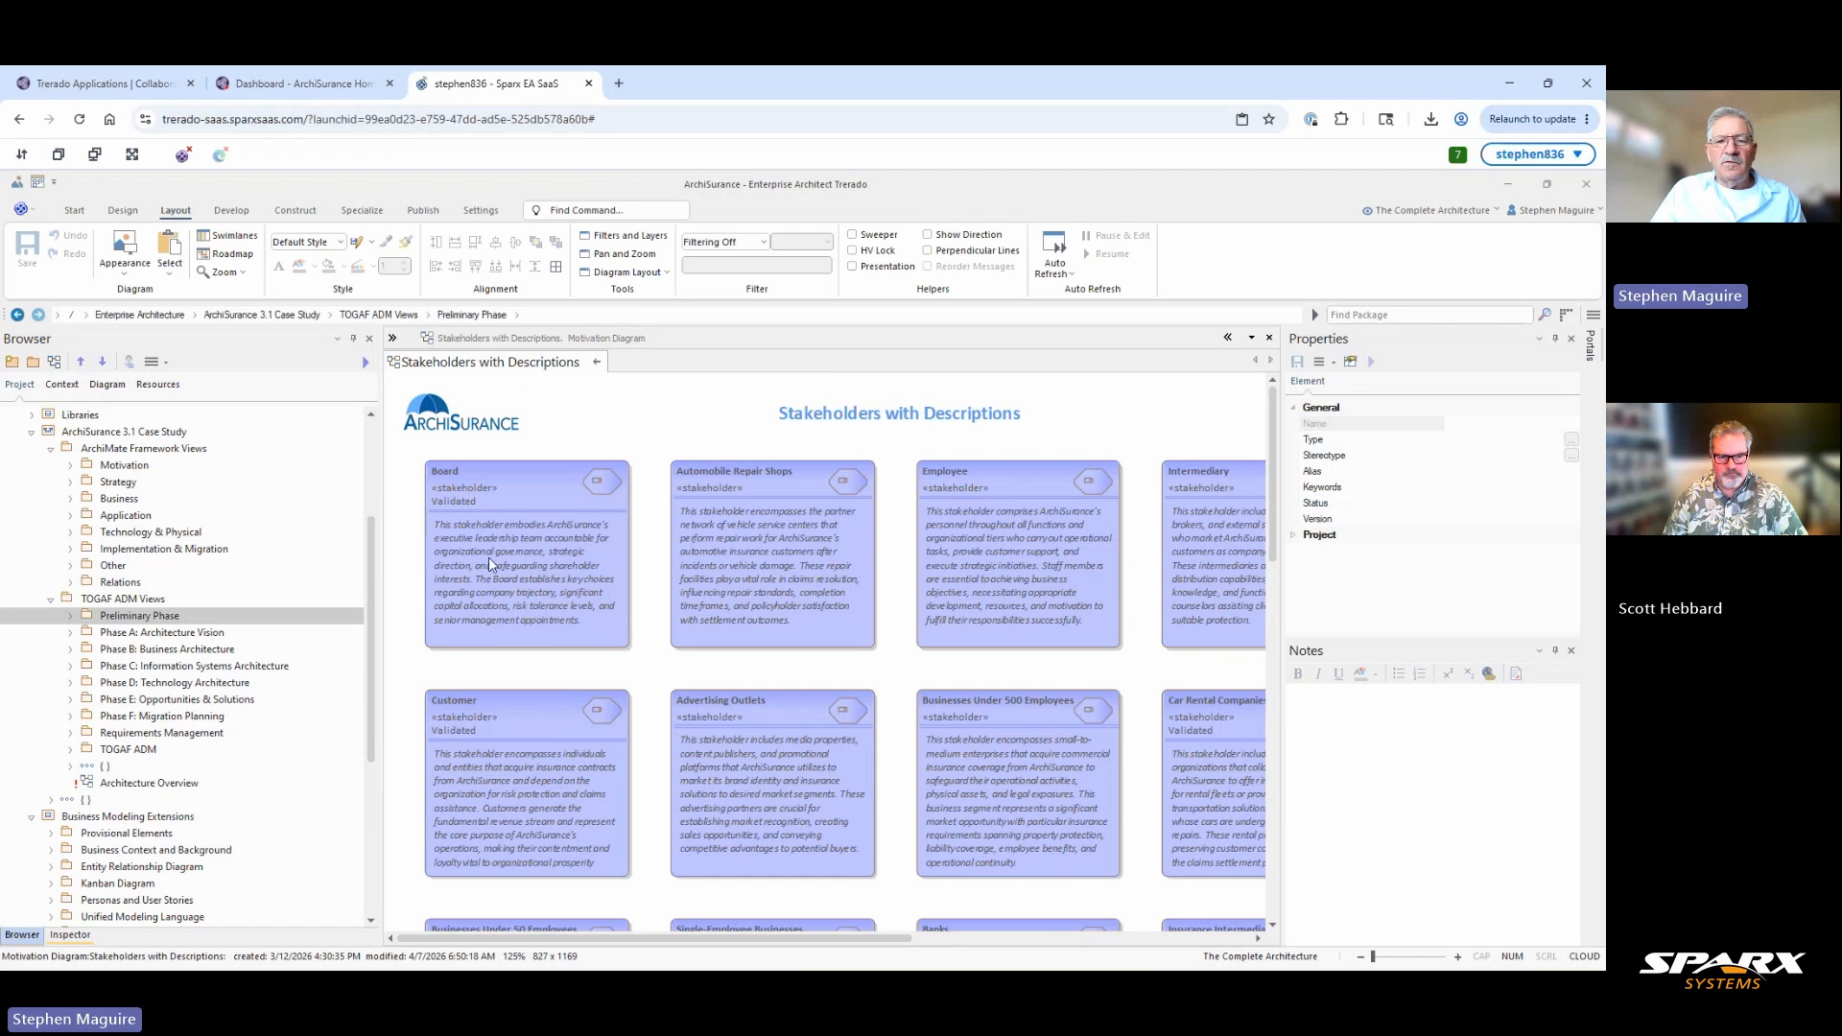
# Close the Stakeholders with Descriptions diagram and open Stakeholders and Concerns from the Preliminary Phase Overview.
pyautogui.click(597, 365)
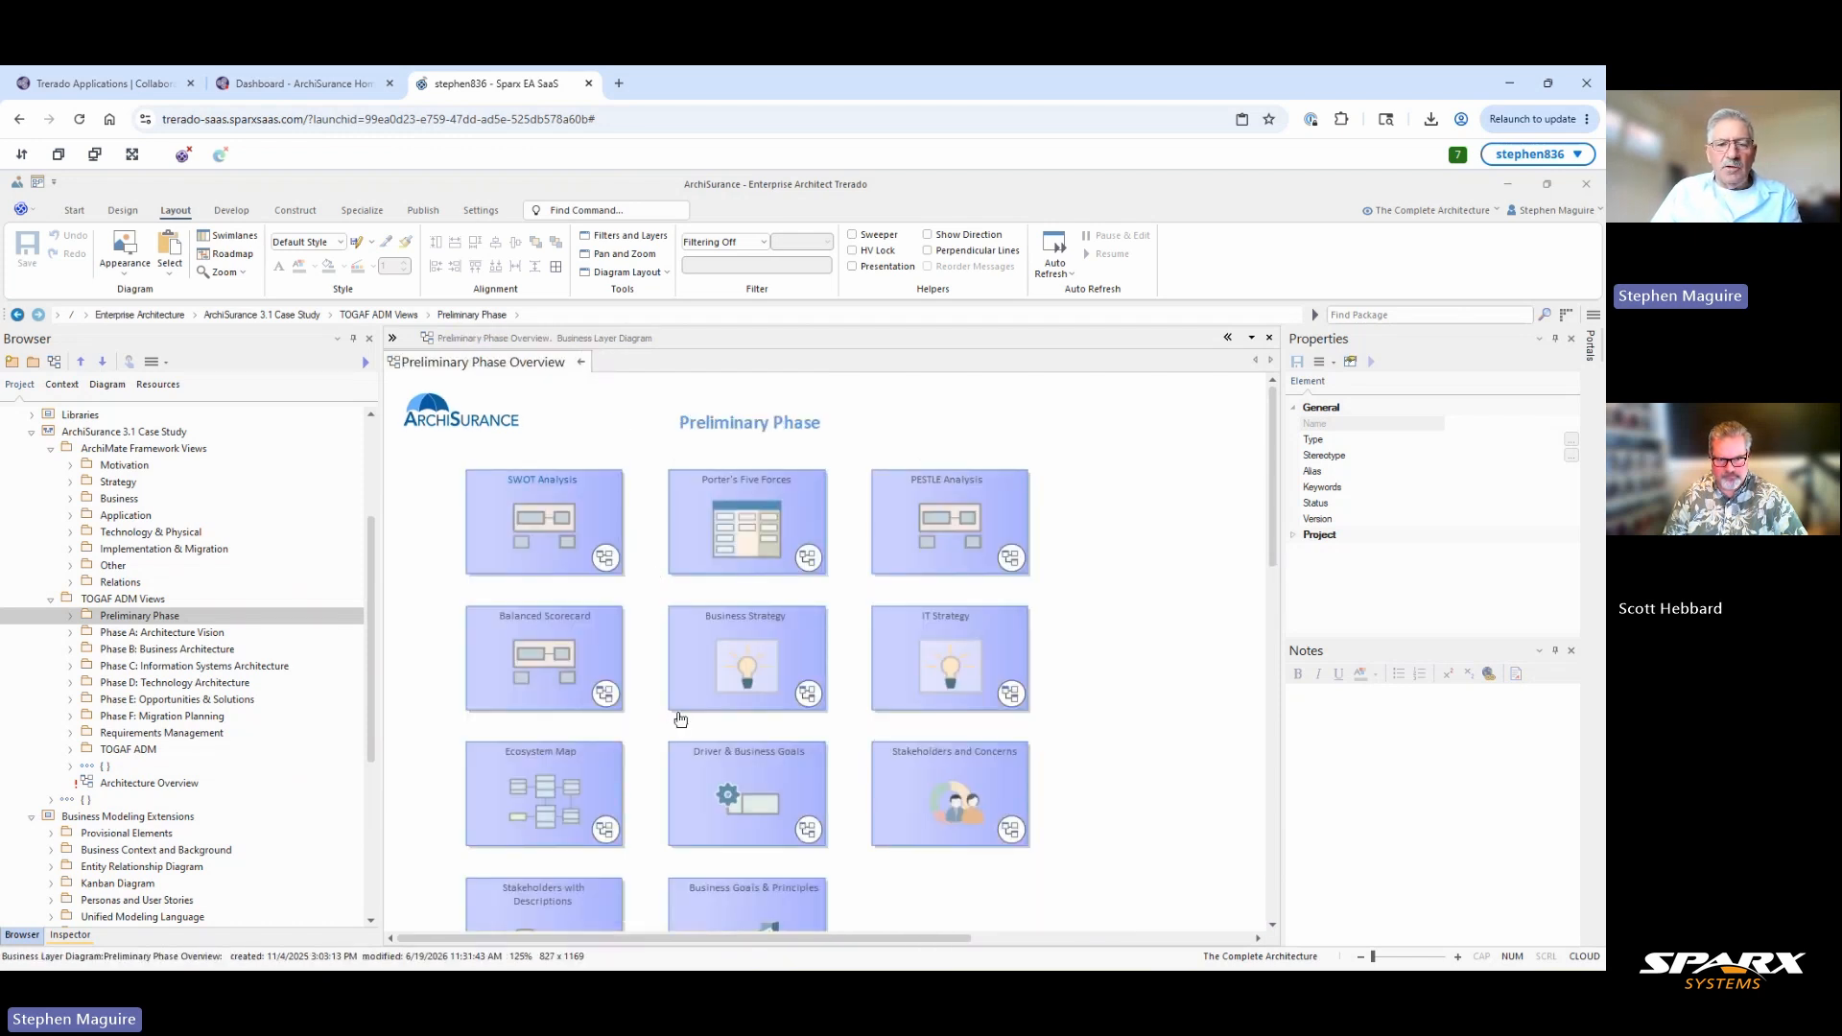
pyautogui.scroll(-8, 680, 719)
pyautogui.moveTo(1270, 848); pyautogui.dragTo(1263, 566)
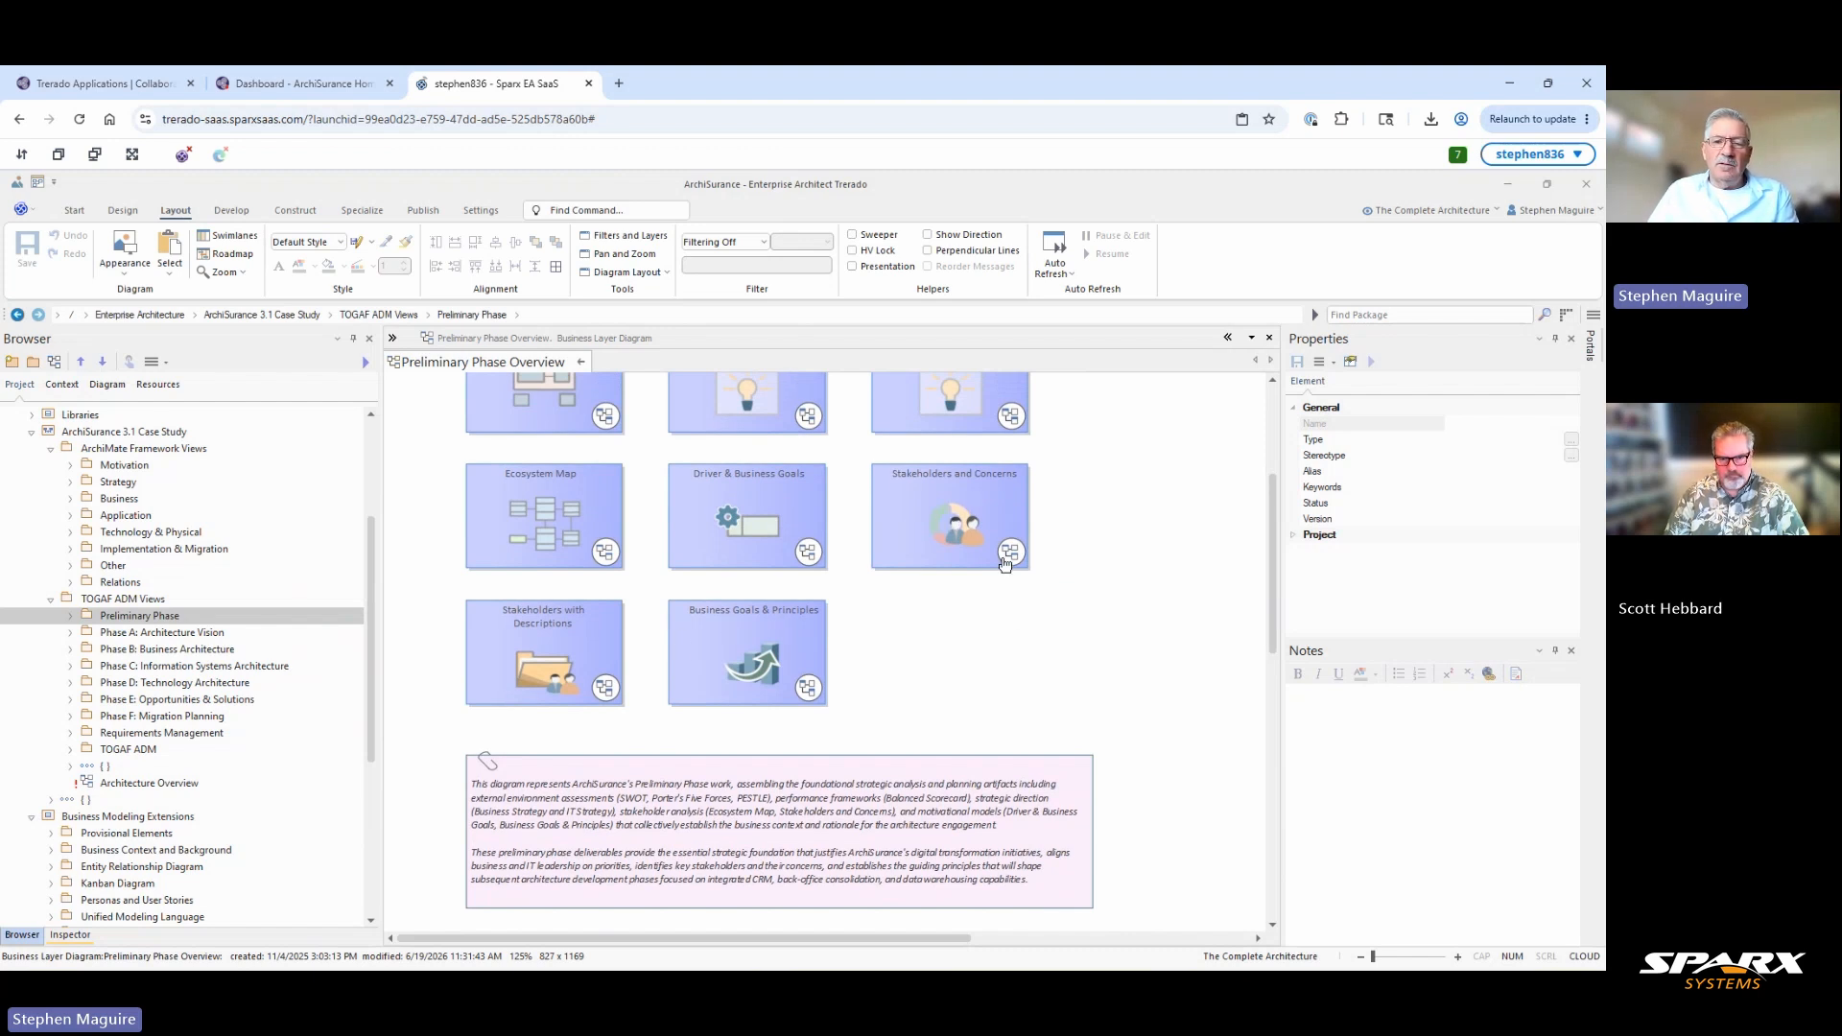
pyautogui.moveTo(1009, 556)
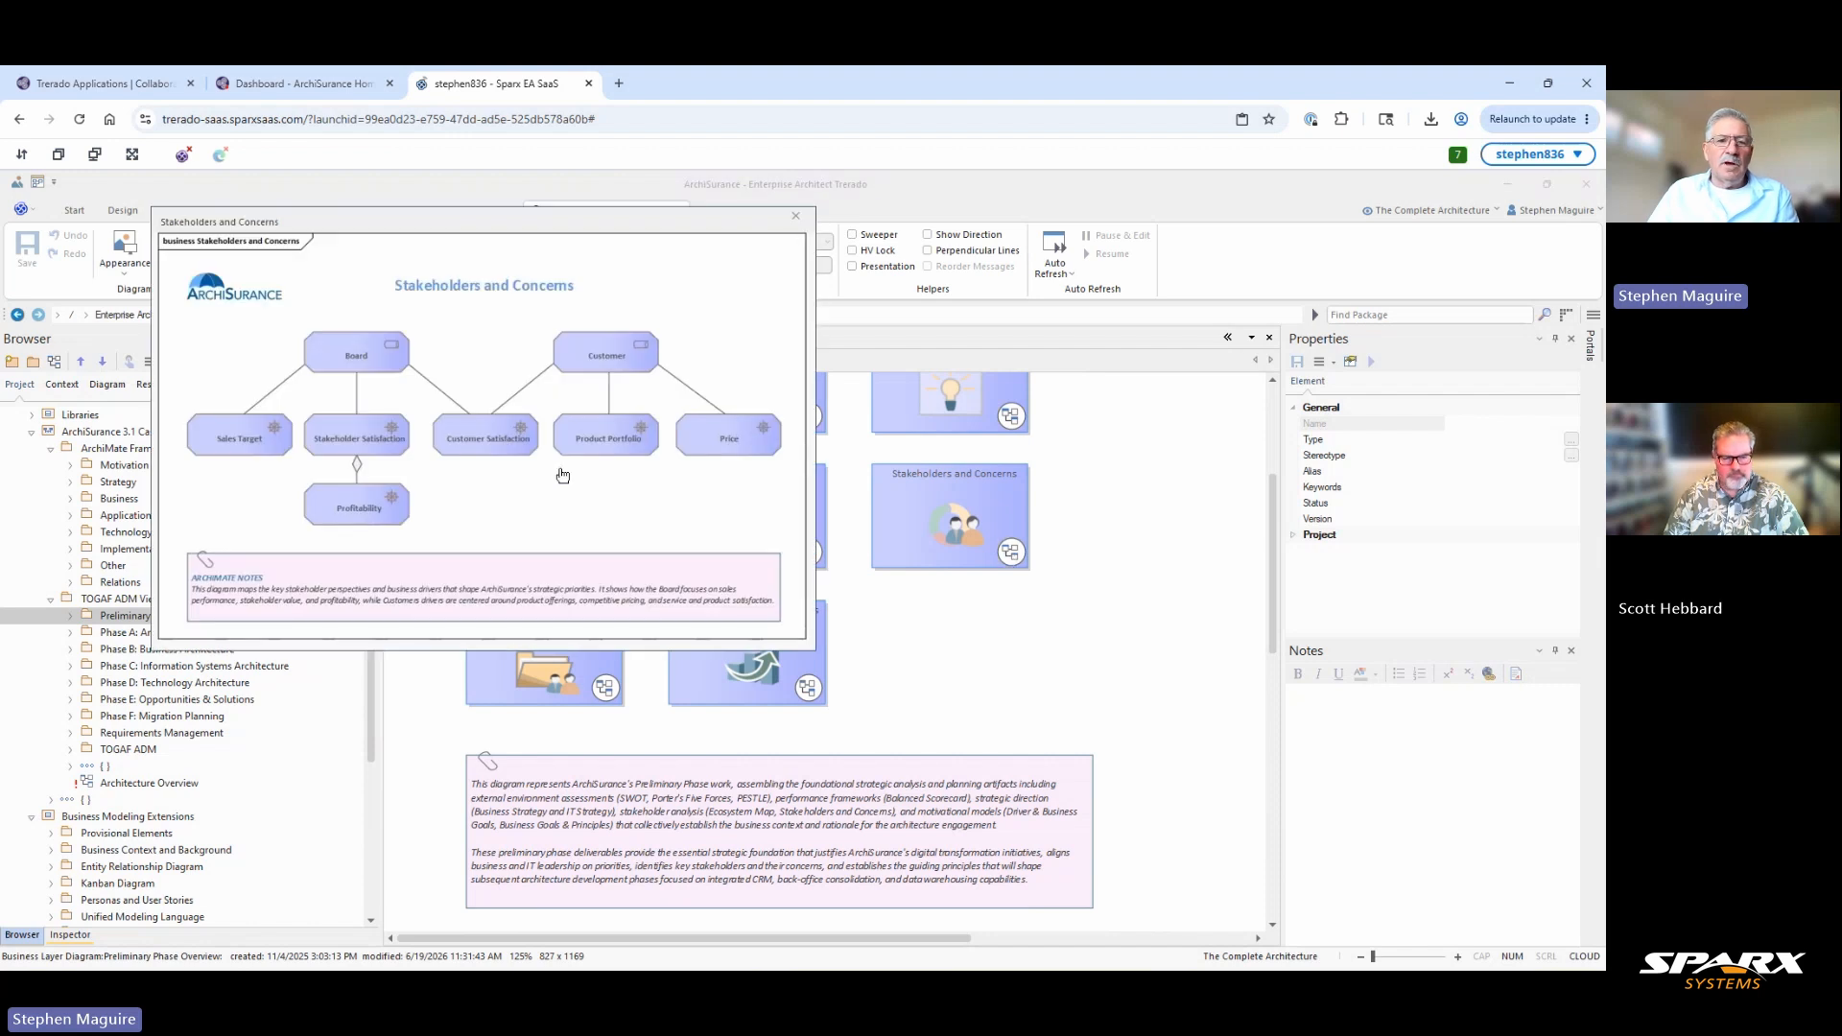
pyautogui.click(806, 215)
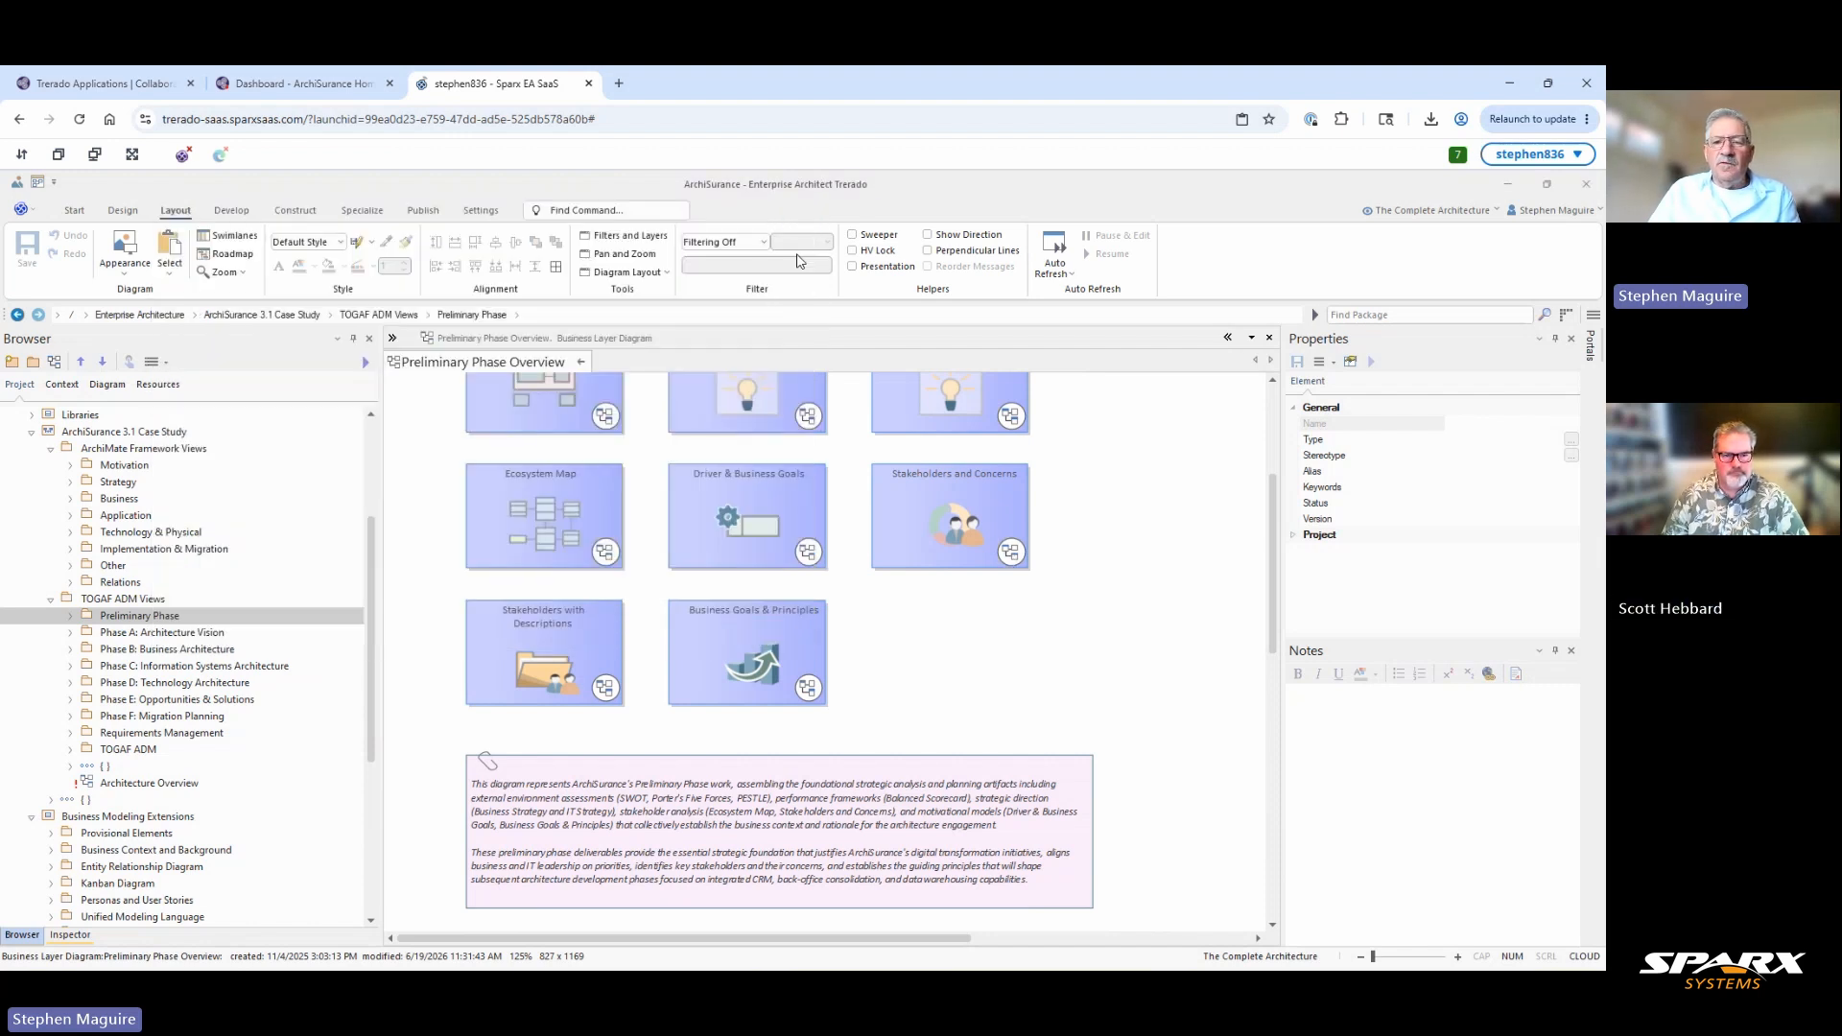
pyautogui.doubleClick(980, 510)
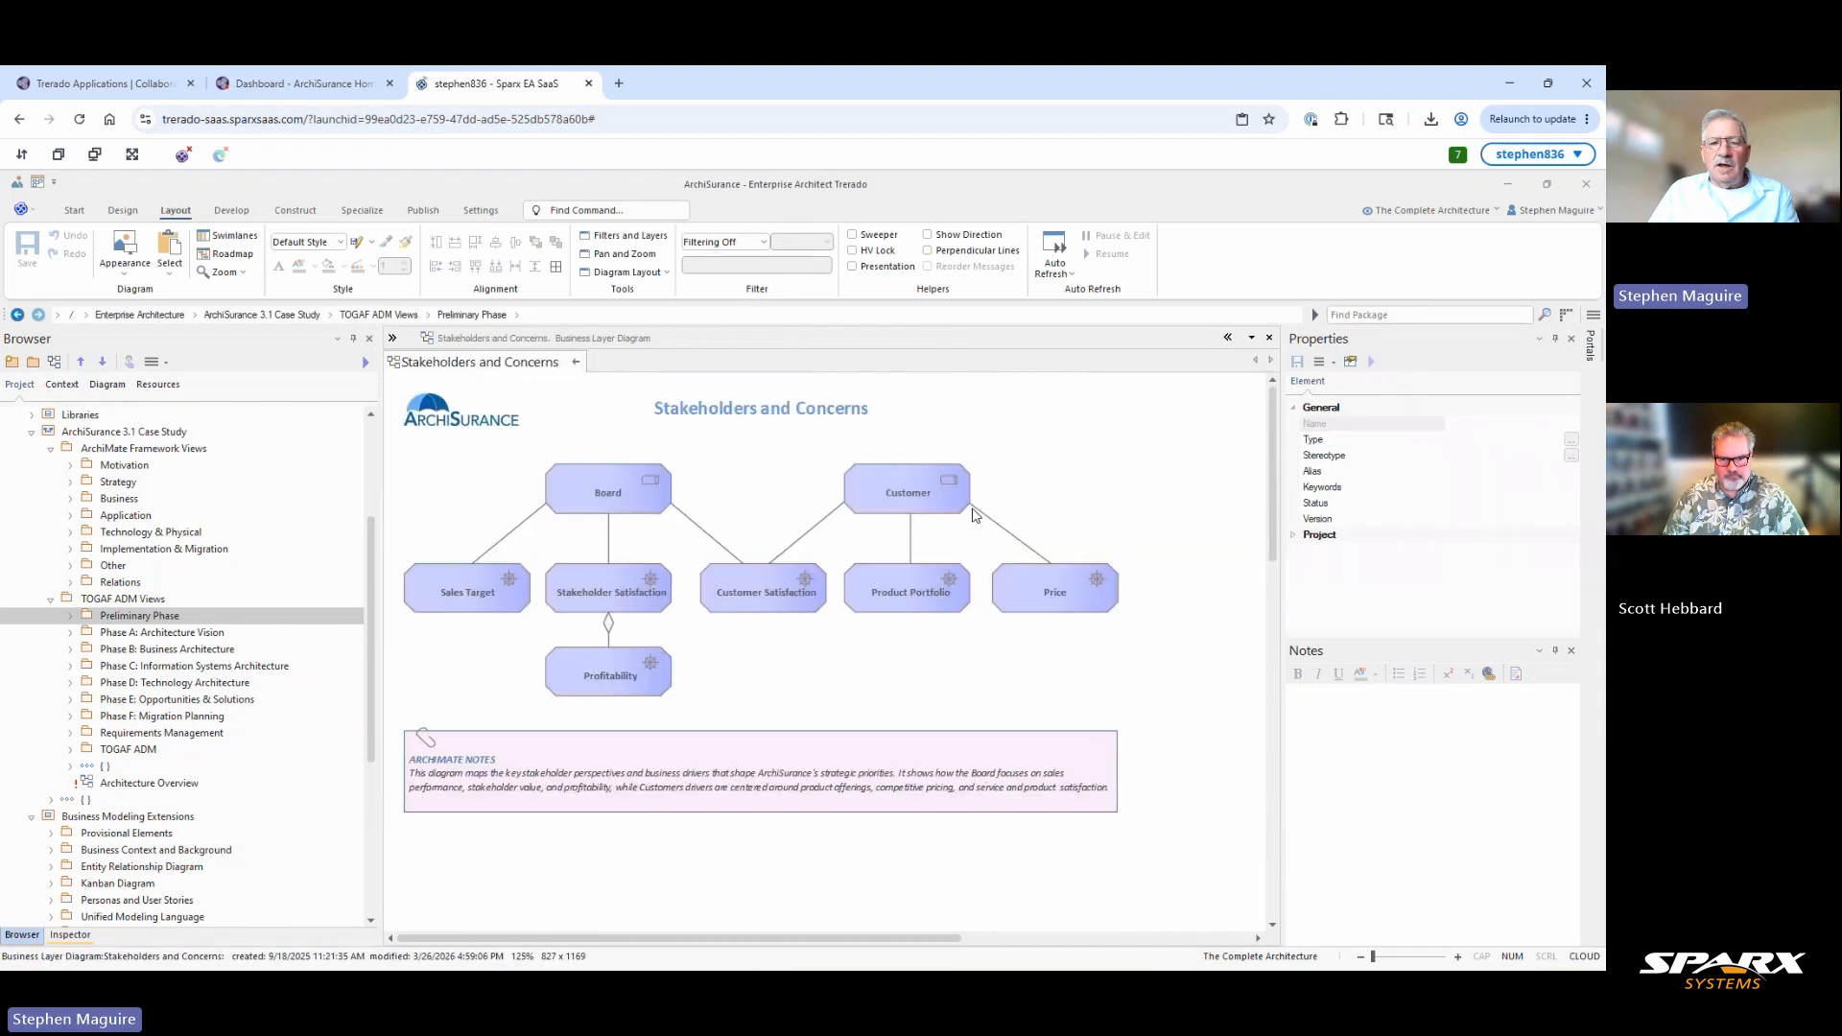
# Inspect the properties and notes of the Board stakeholder and Sales Target driver, and close the Stakeholders and Concerns diagram.
pyautogui.click(601, 479)
pyautogui.click(497, 587)
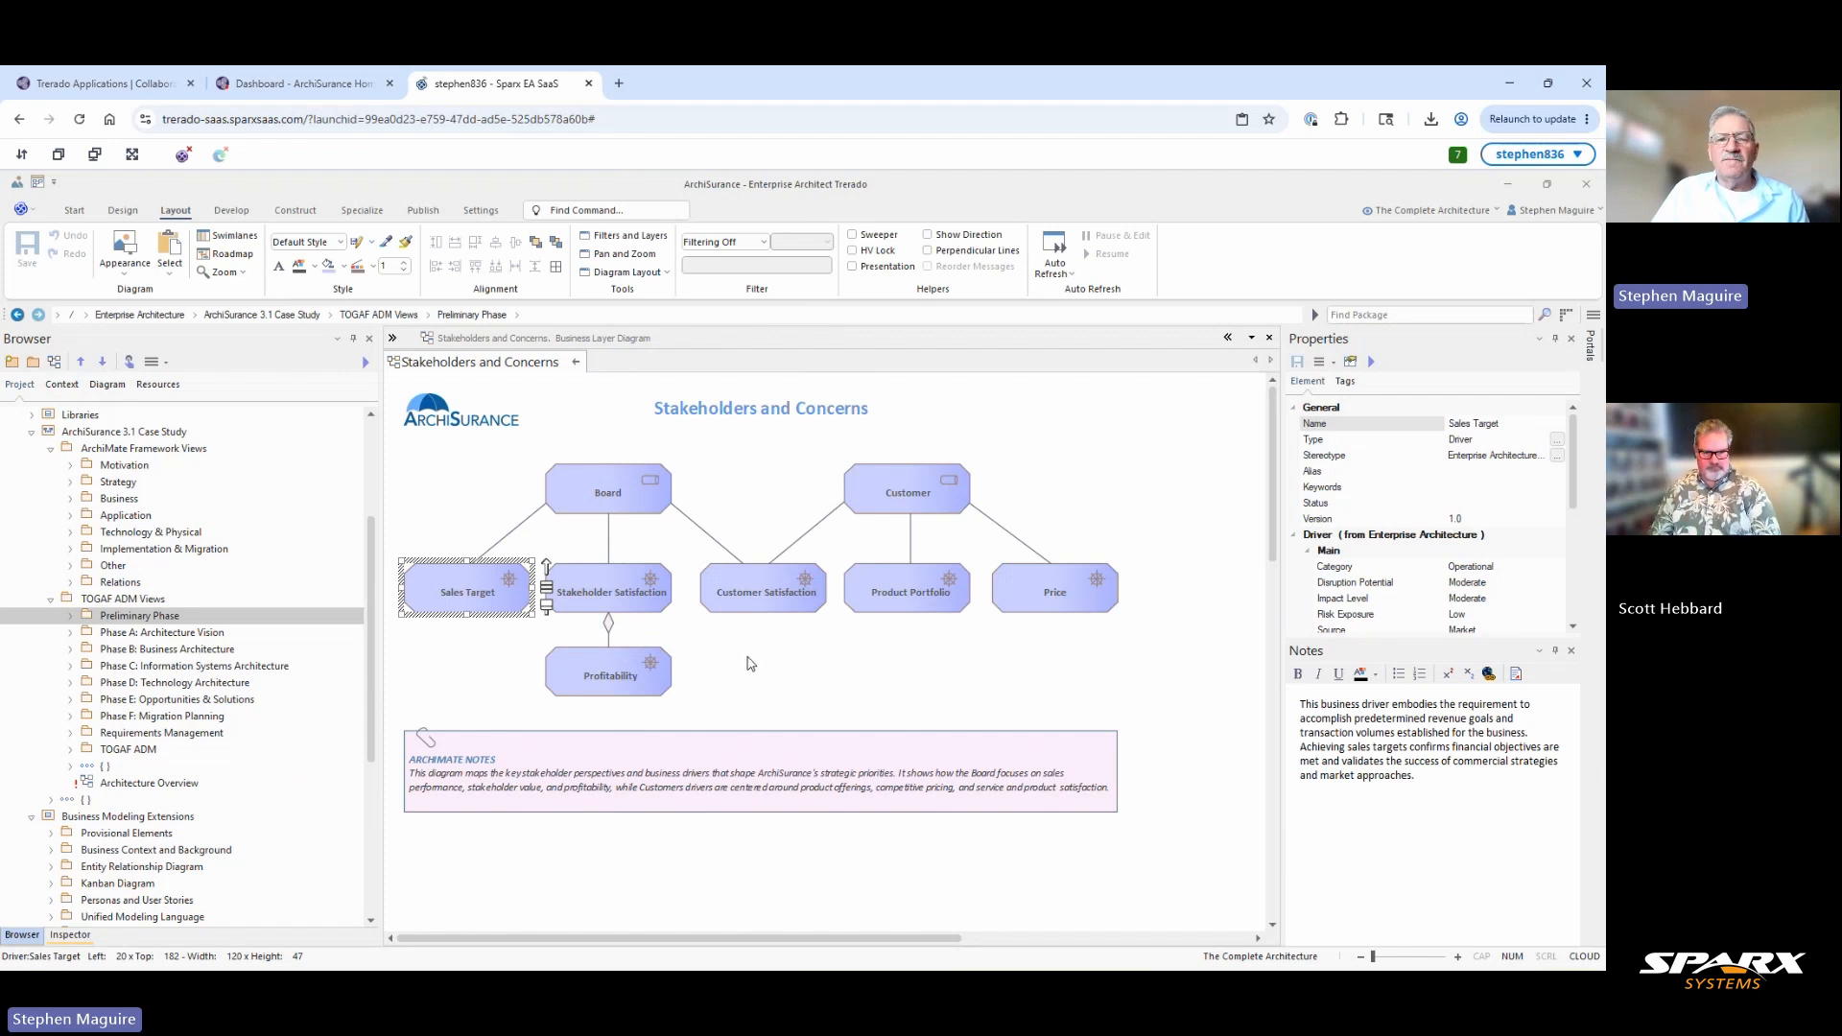
pyautogui.click(577, 363)
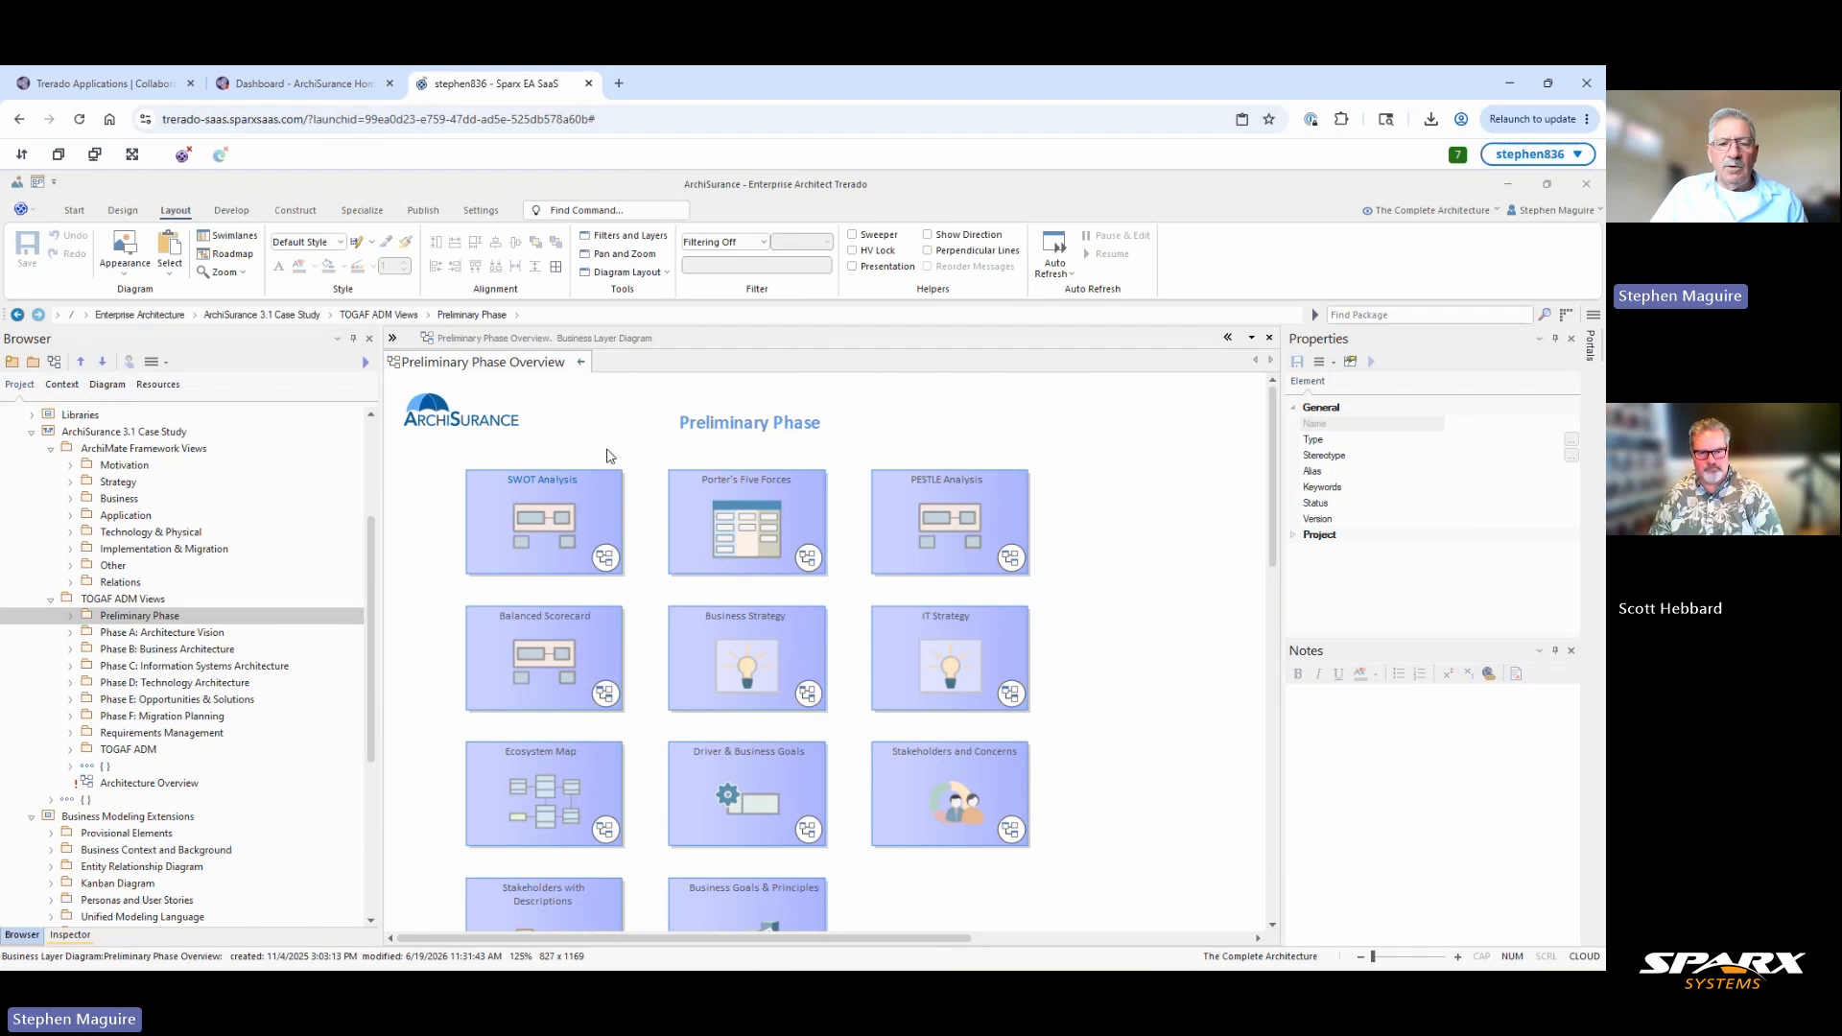
# Open the Stakeholders with Descriptions diagram and view the properties of the Board and Automobile Repair Shops stakeholders.
pyautogui.doubleClick(565, 911)
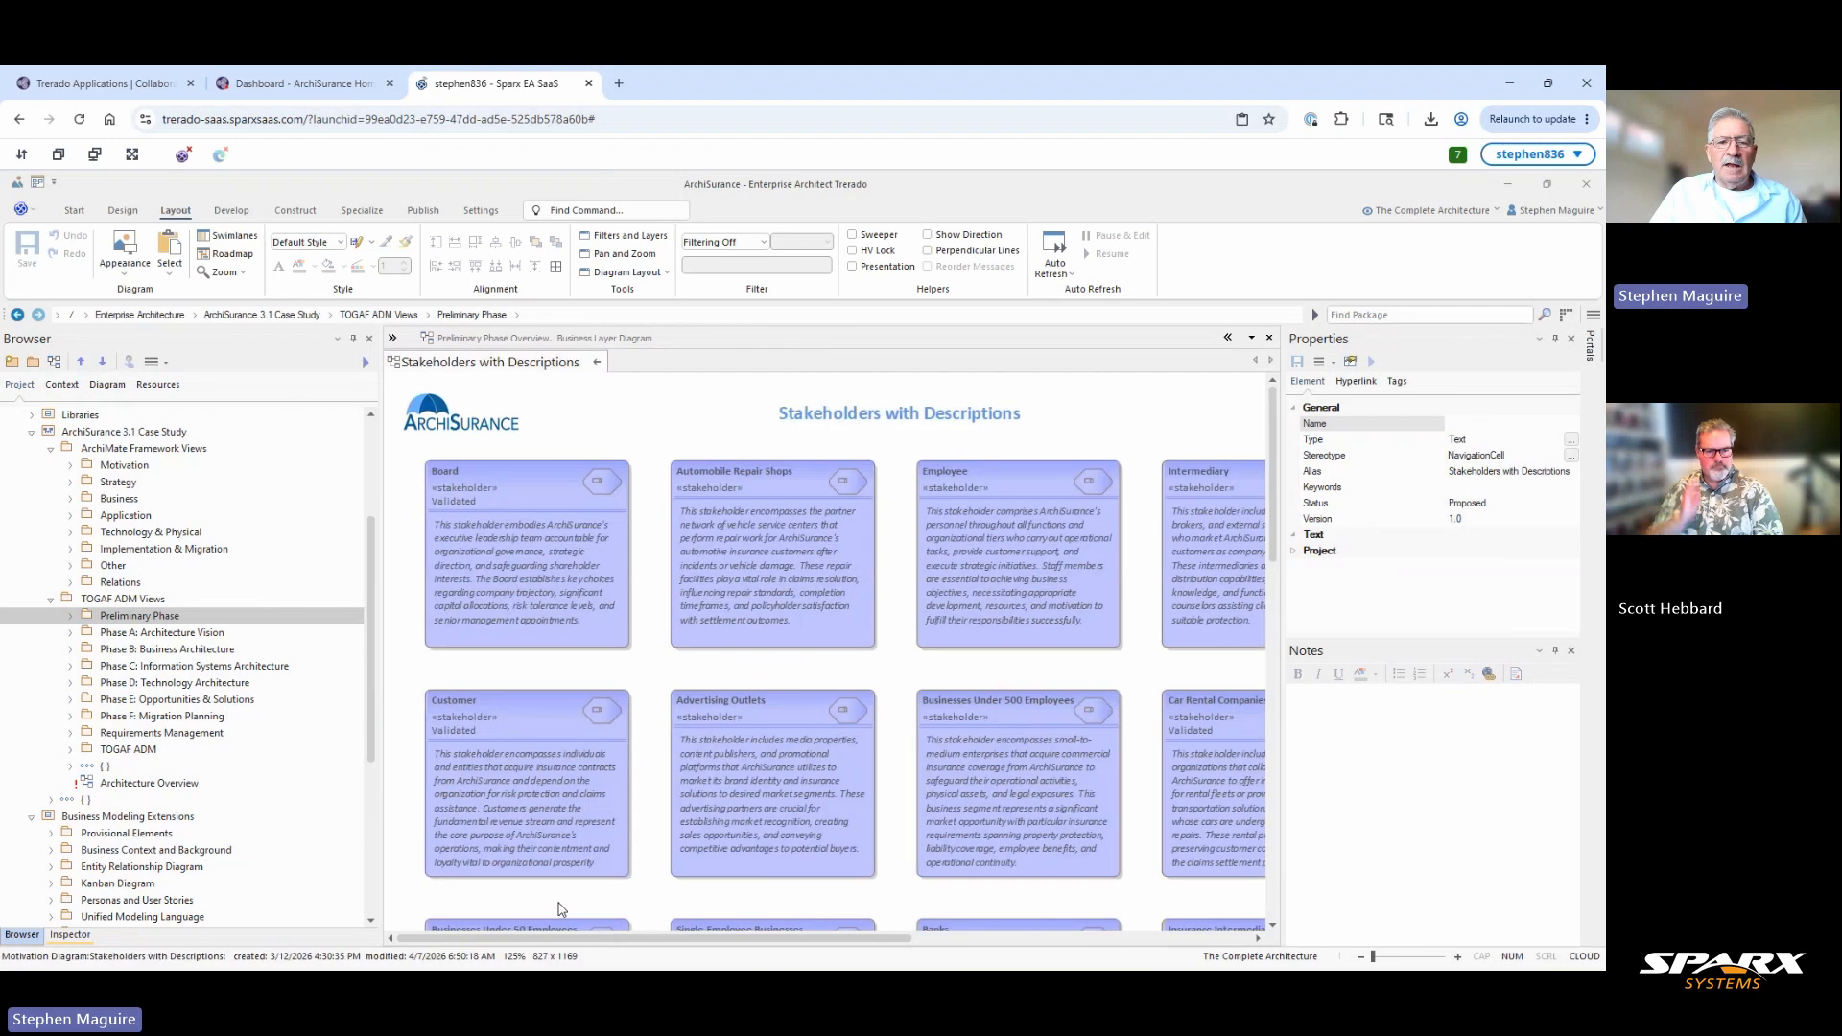
pyautogui.click(550, 498)
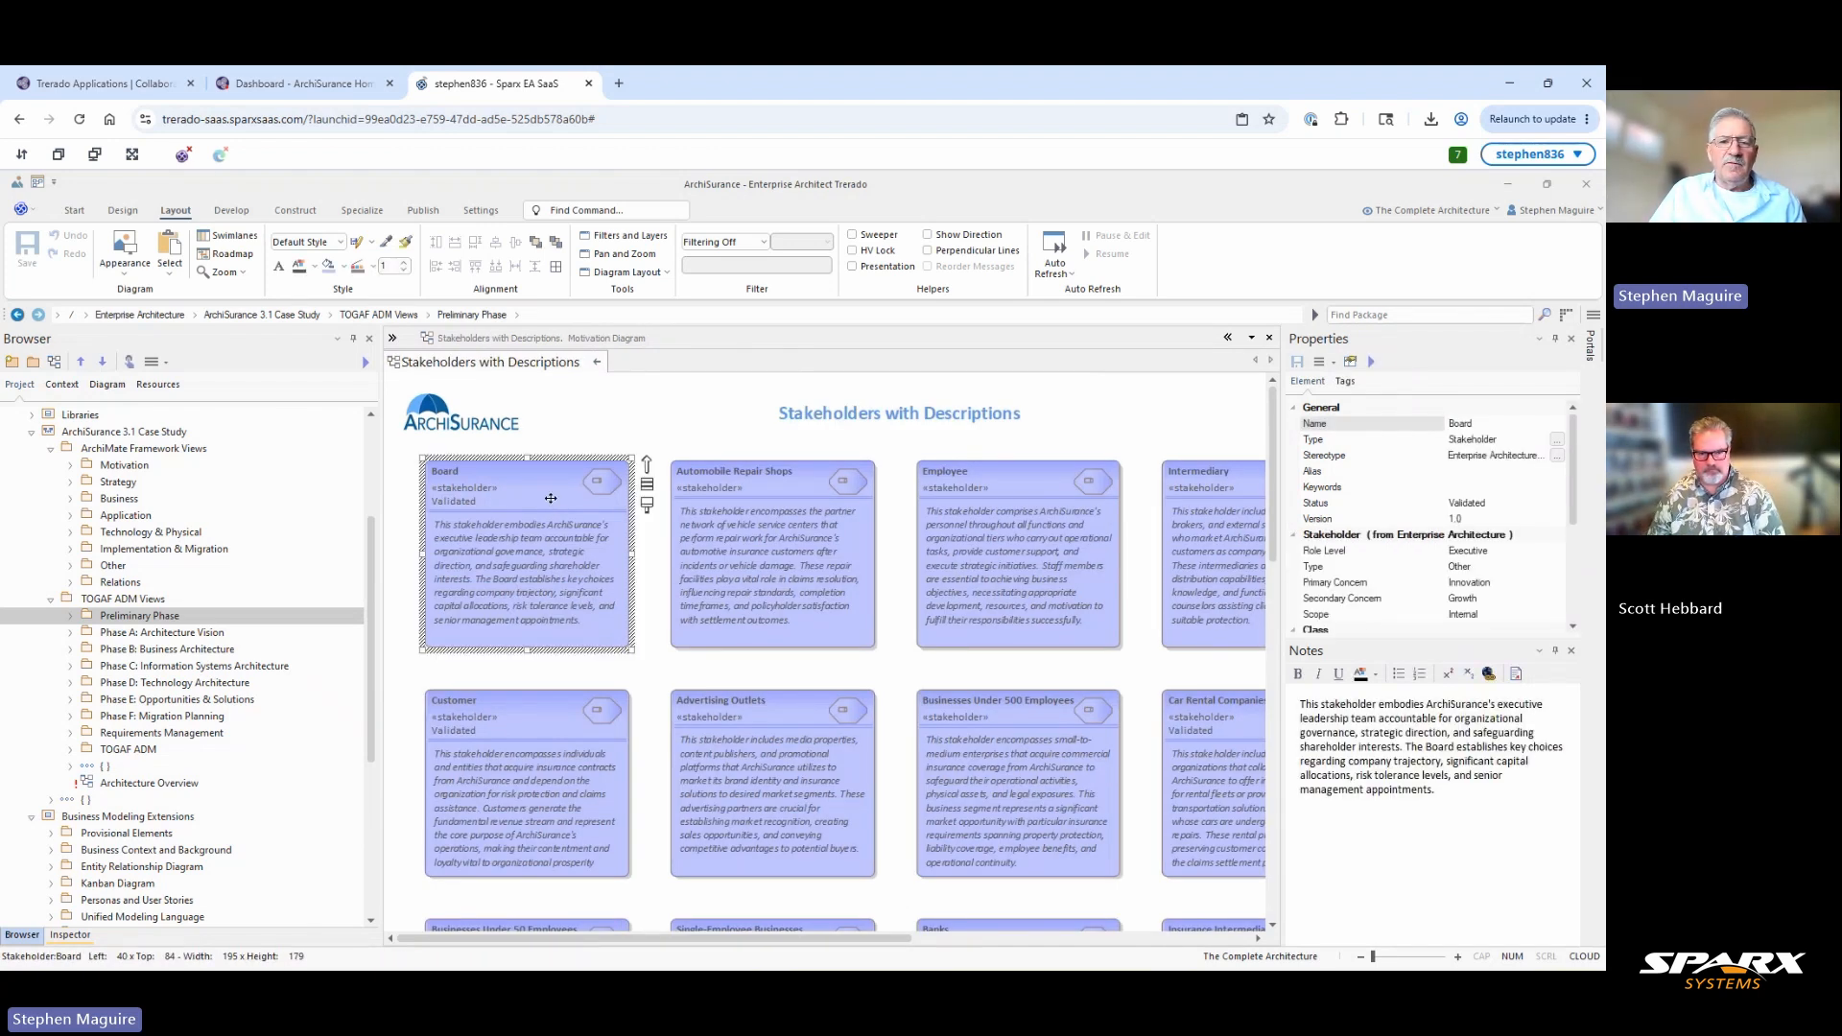
pyautogui.click(735, 487)
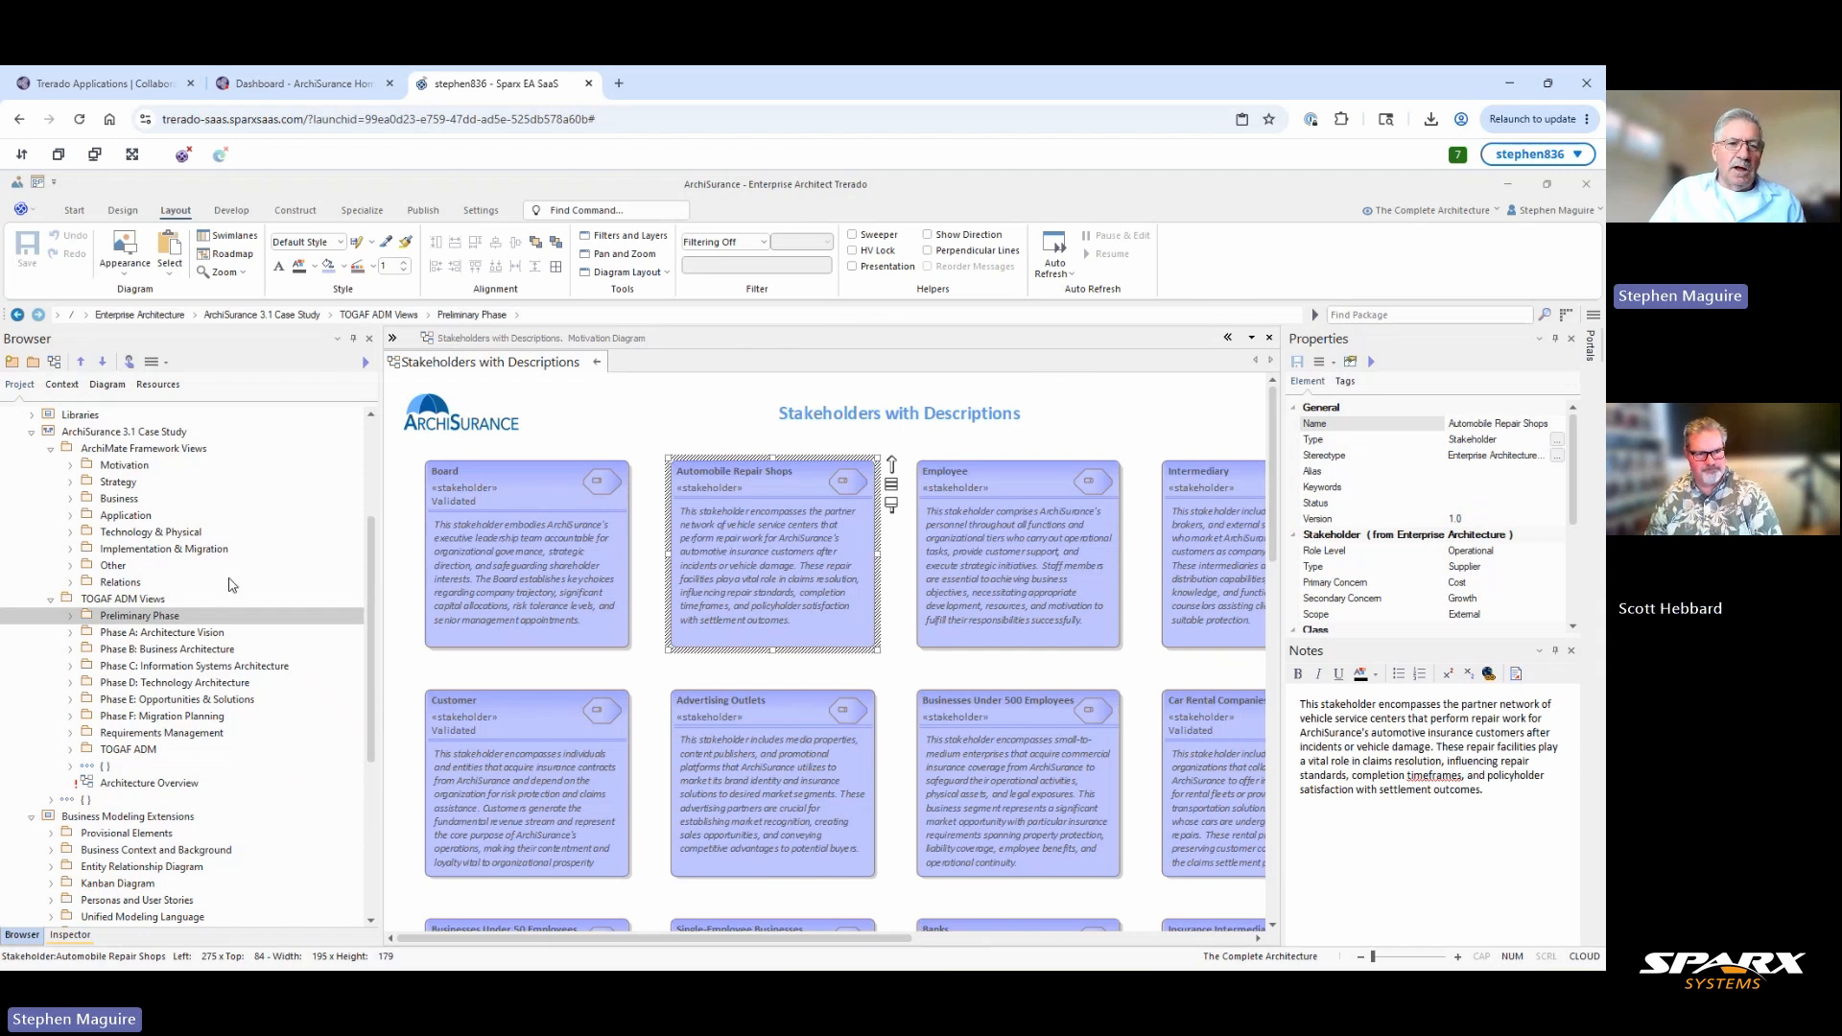
# Locate the Automobile Repair Shops element in the project tree and look through the surrounding packages.
pyautogui.click(130, 364)
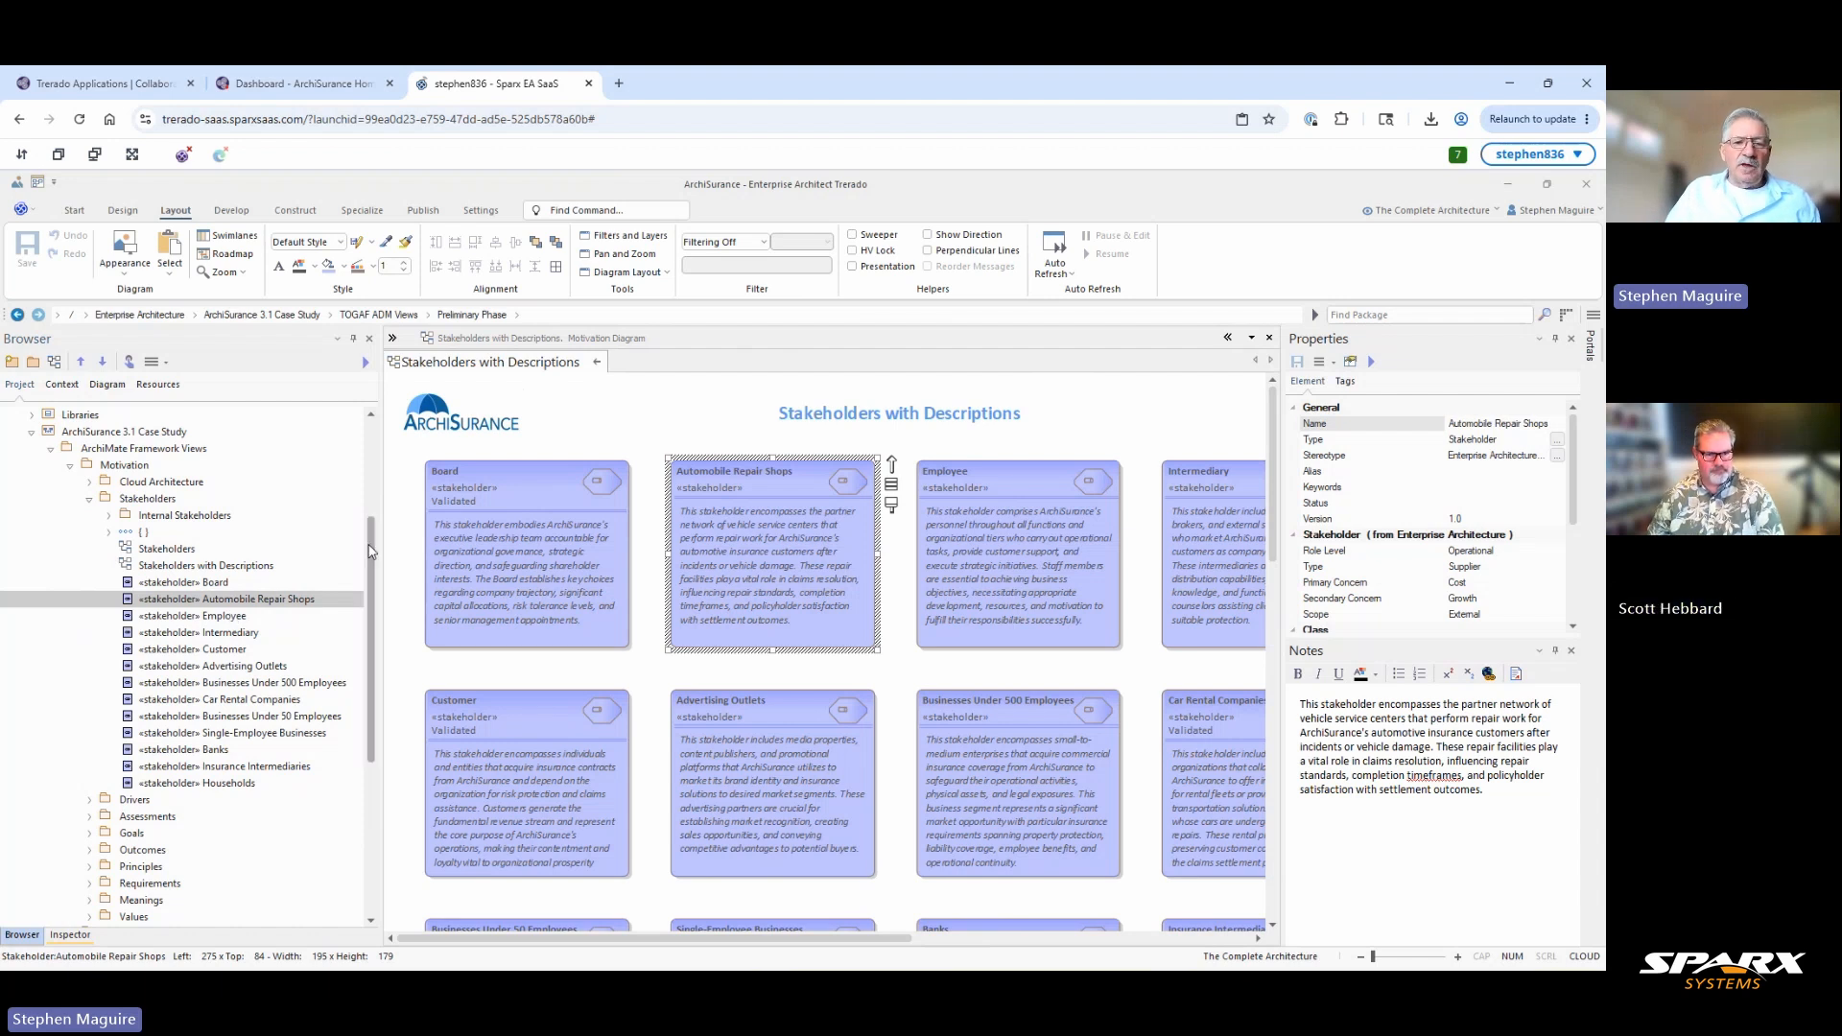
pyautogui.moveTo(373, 552); pyautogui.dragTo(371, 632)
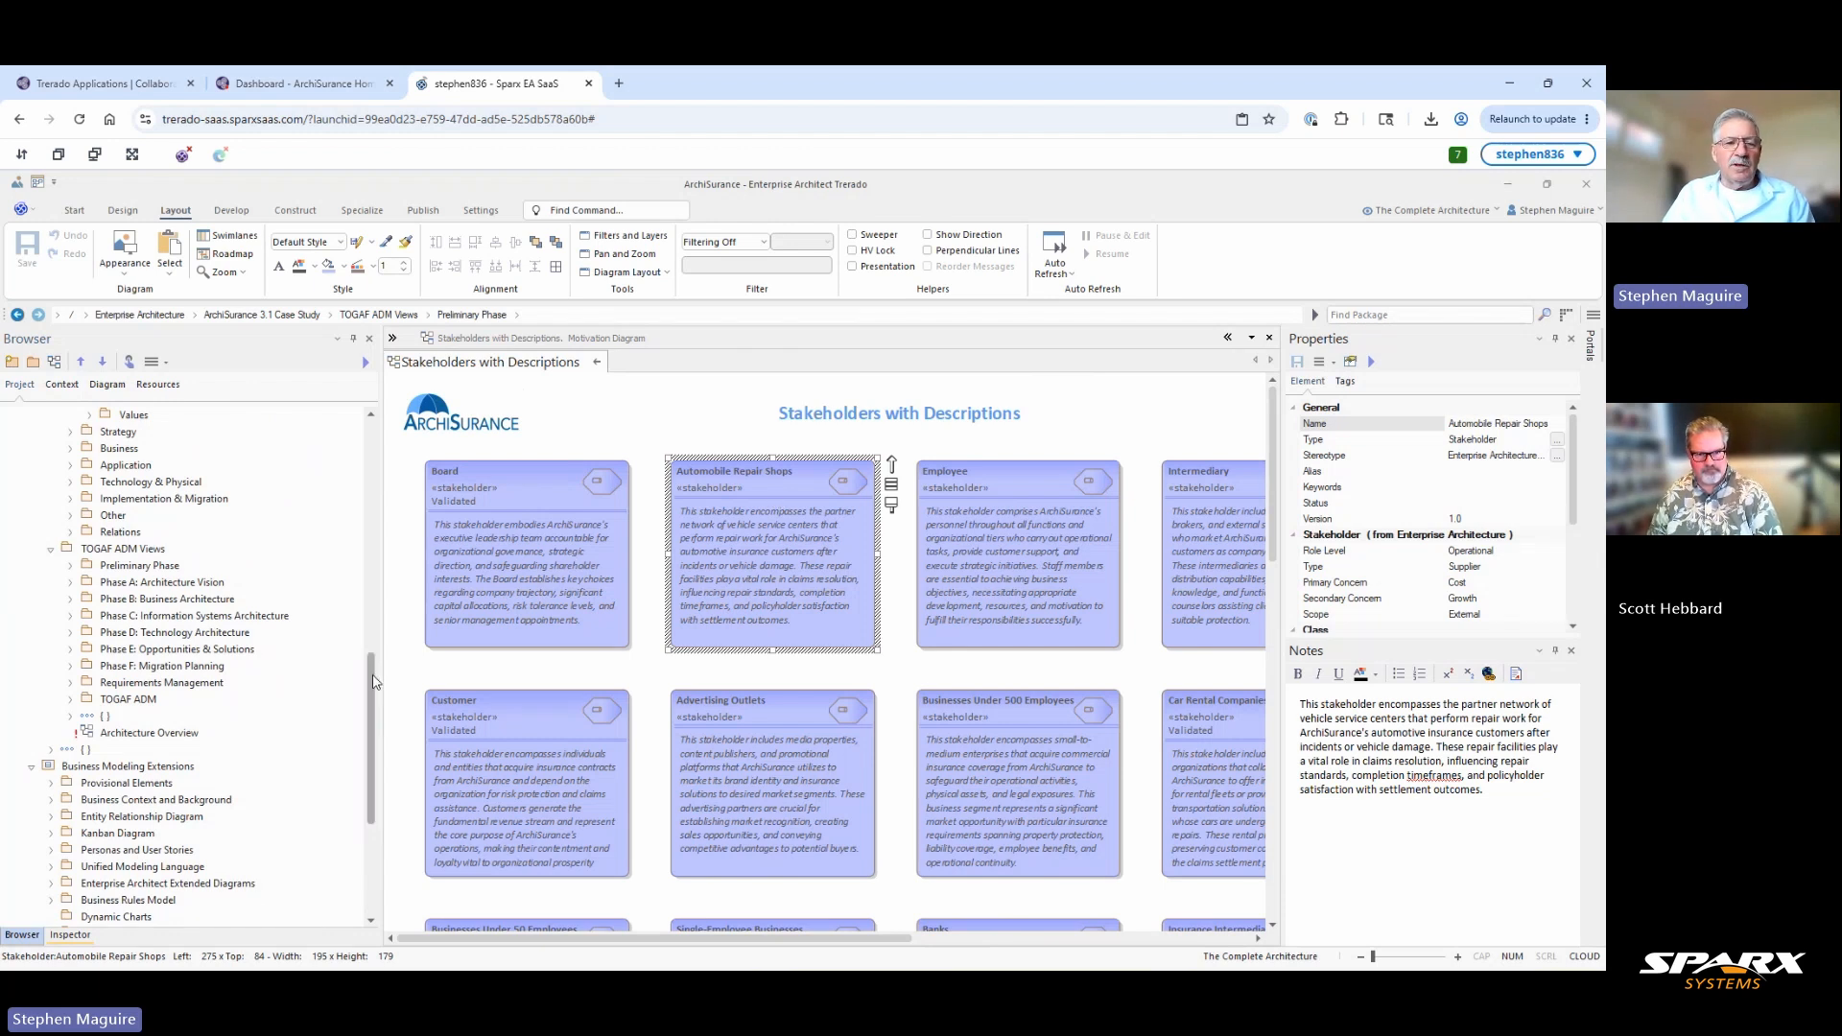
pyautogui.moveTo(375, 672); pyautogui.dragTo(387, 528)
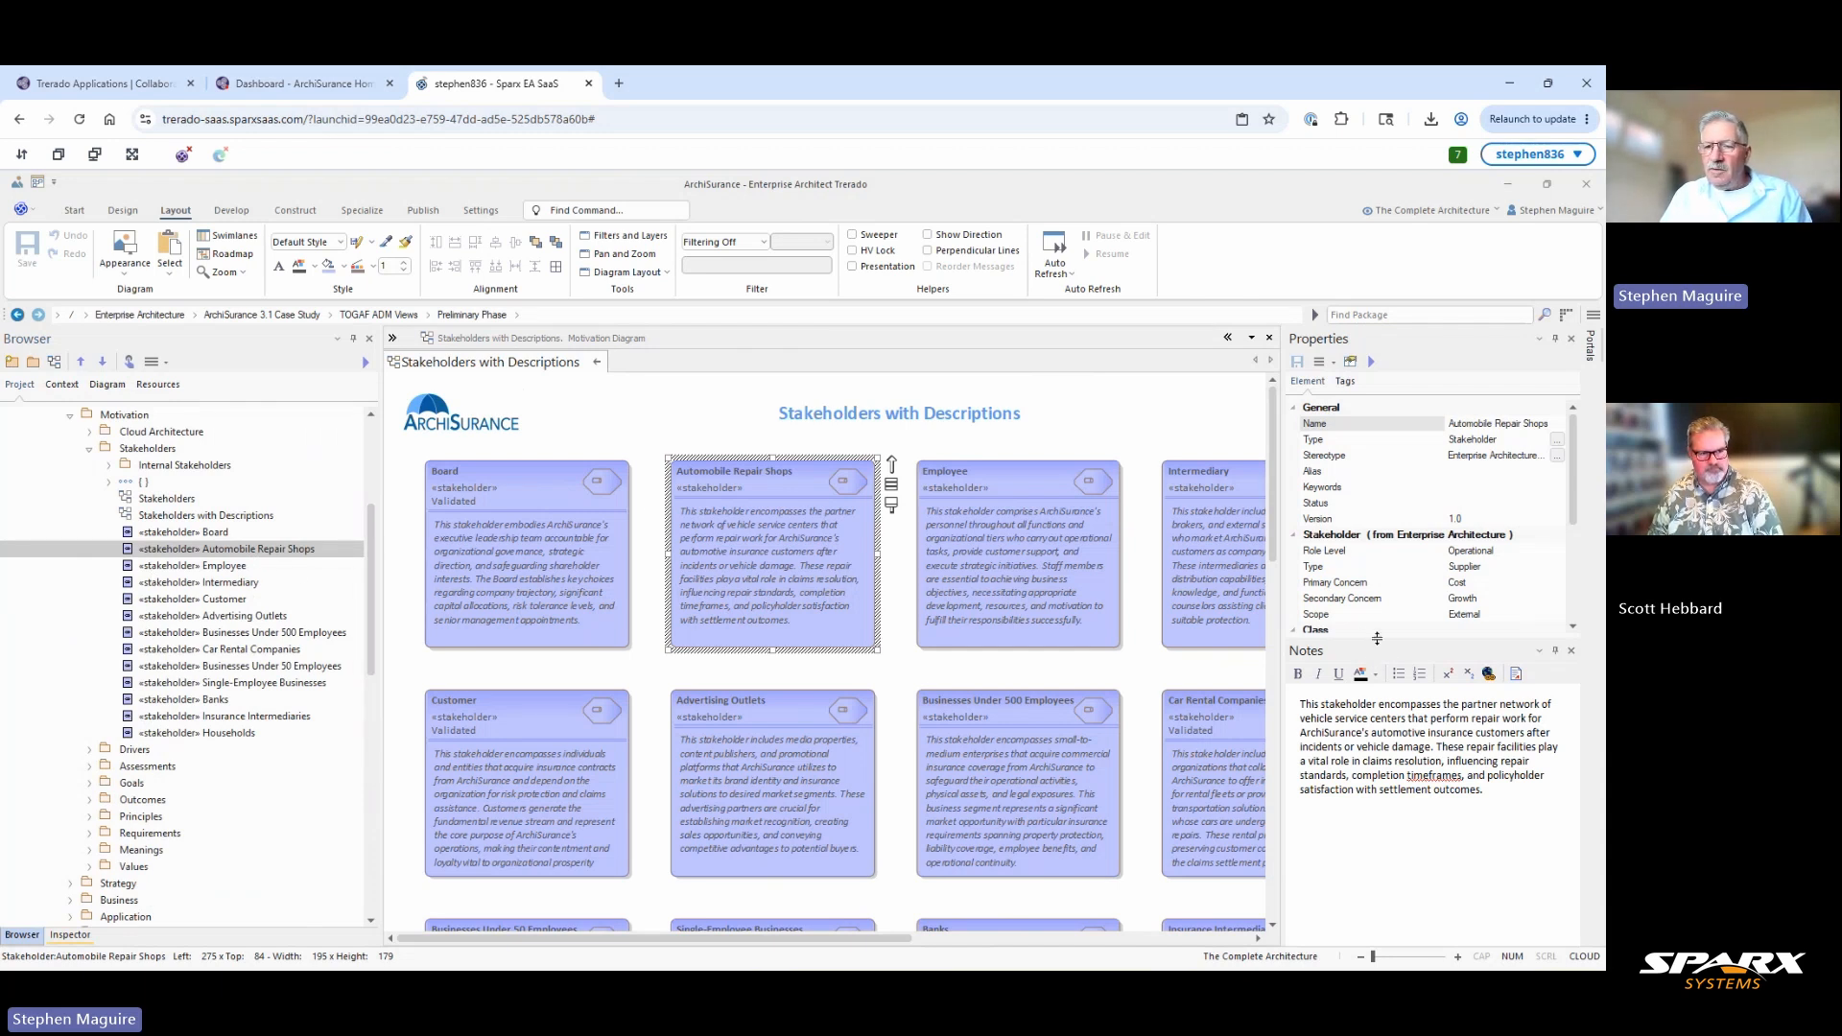
# Enlarge the element properties area and set the Automobile Repair Shops stakeholder's status to Approved.
pyautogui.moveTo(1377, 638); pyautogui.dragTo(1377, 785)
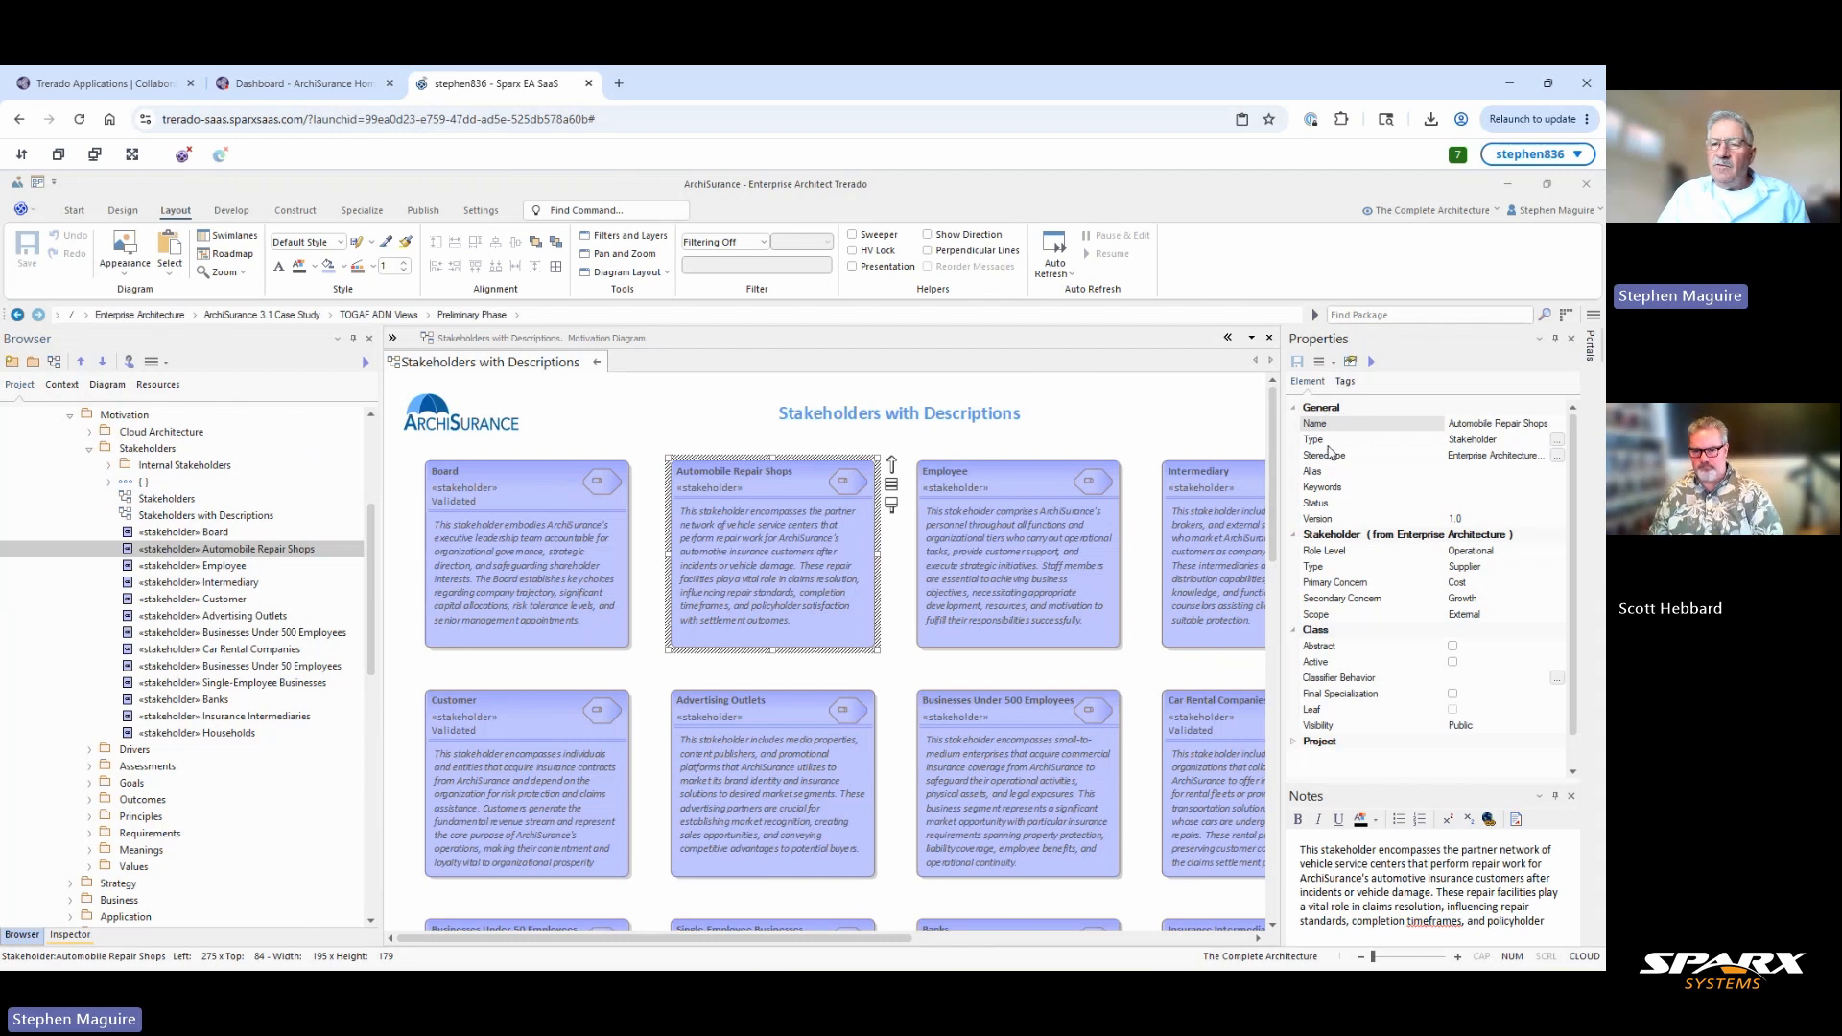
pyautogui.click(1479, 503)
pyautogui.click(1557, 503)
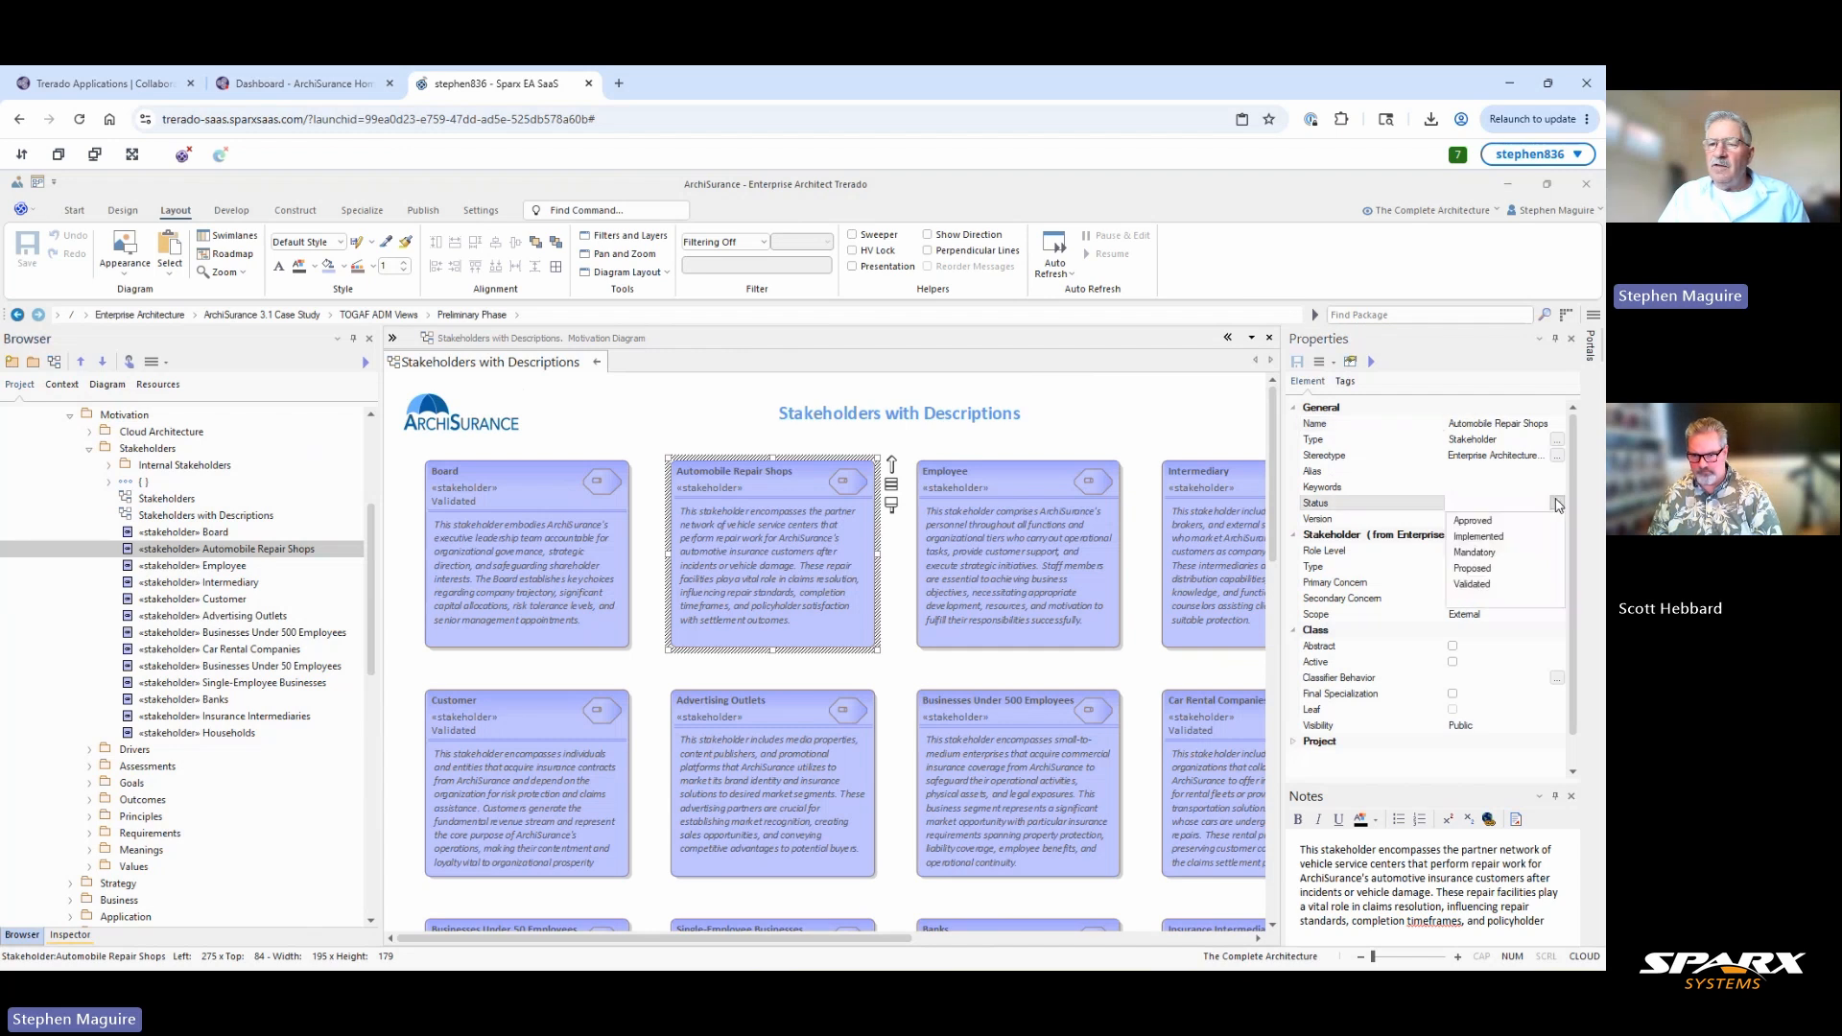
pyautogui.click(1497, 523)
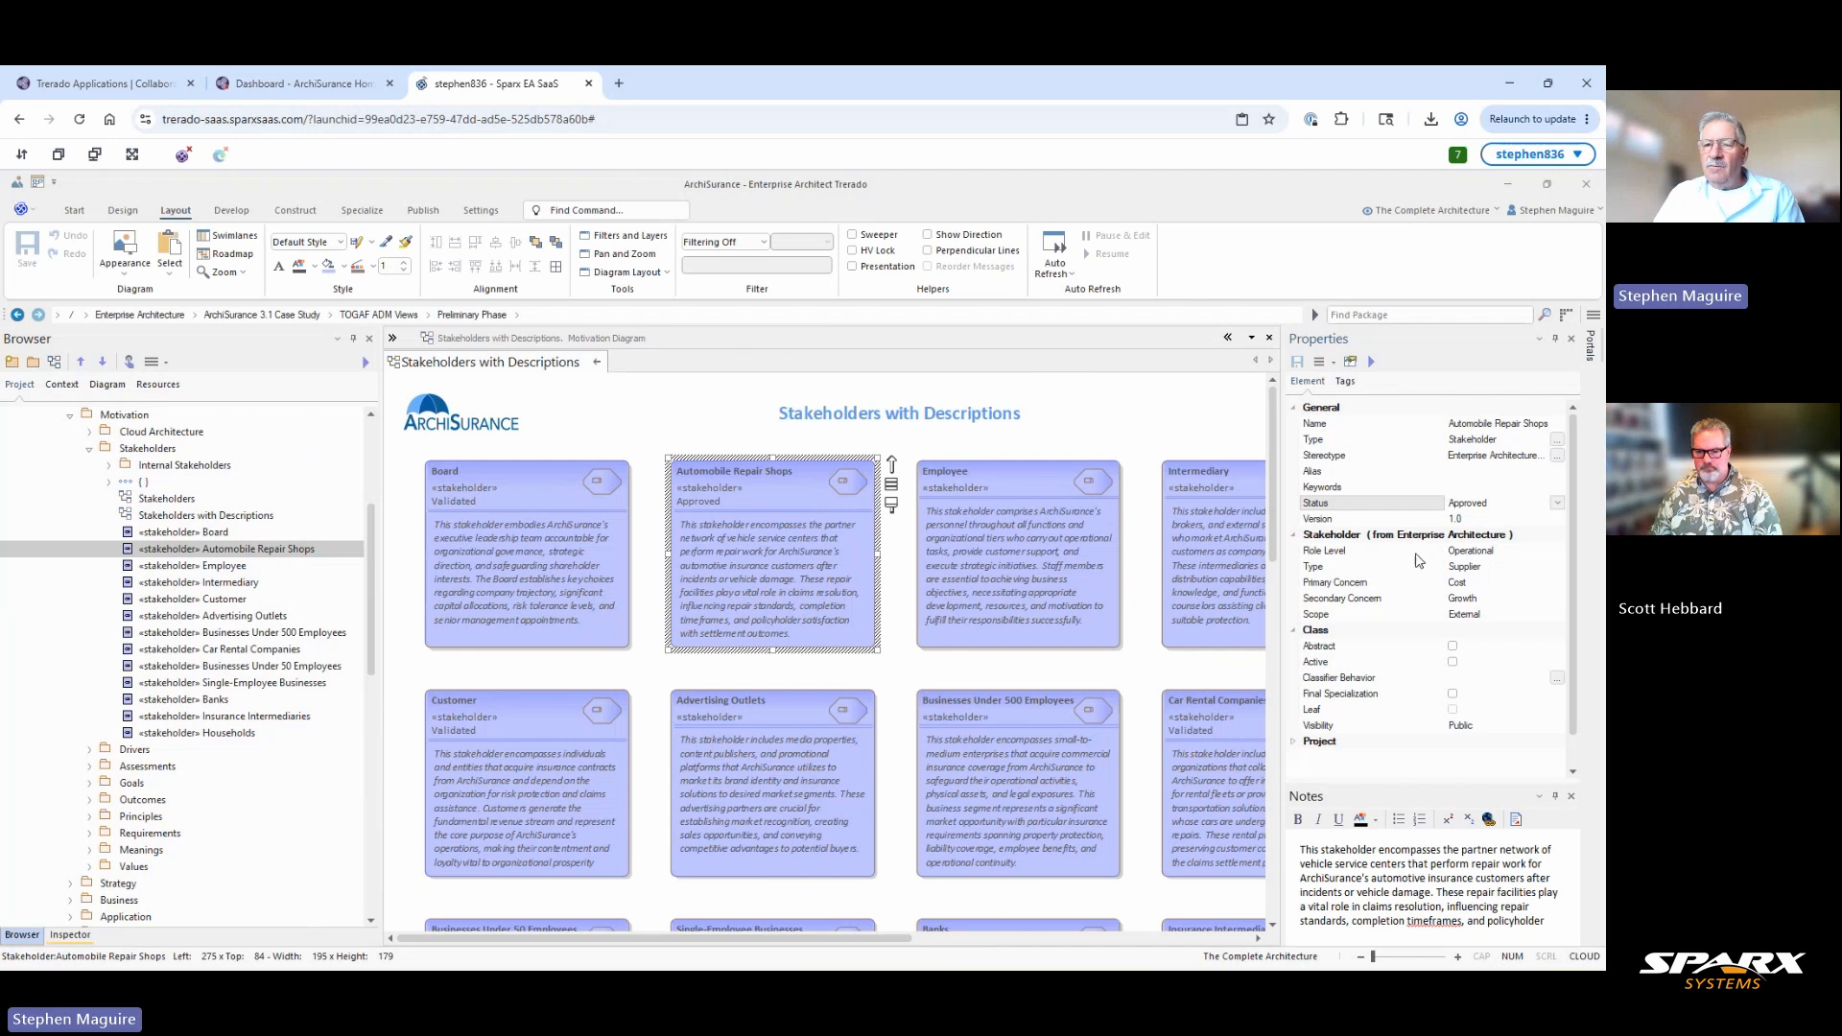
# Review the available Type and Primary Concern options for the Automobile Repair Shops stakeholder without changing them.
pyautogui.click(1495, 570)
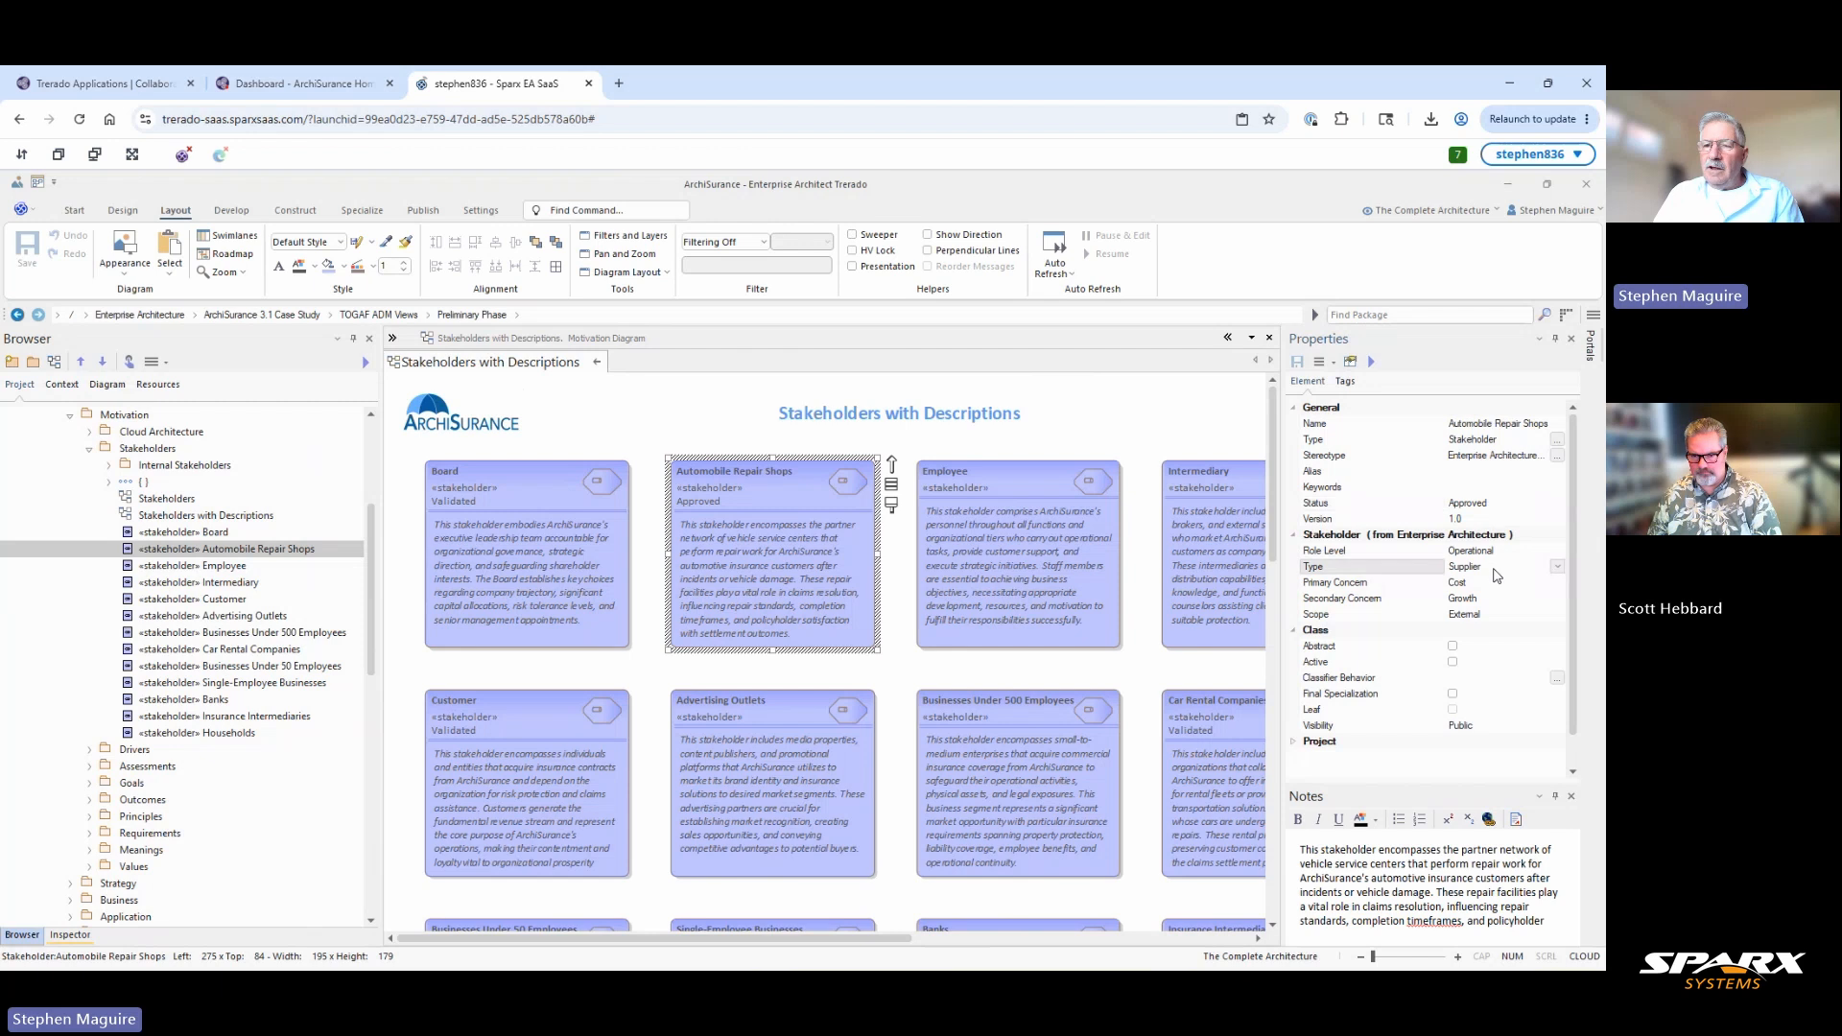
pyautogui.click(1557, 569)
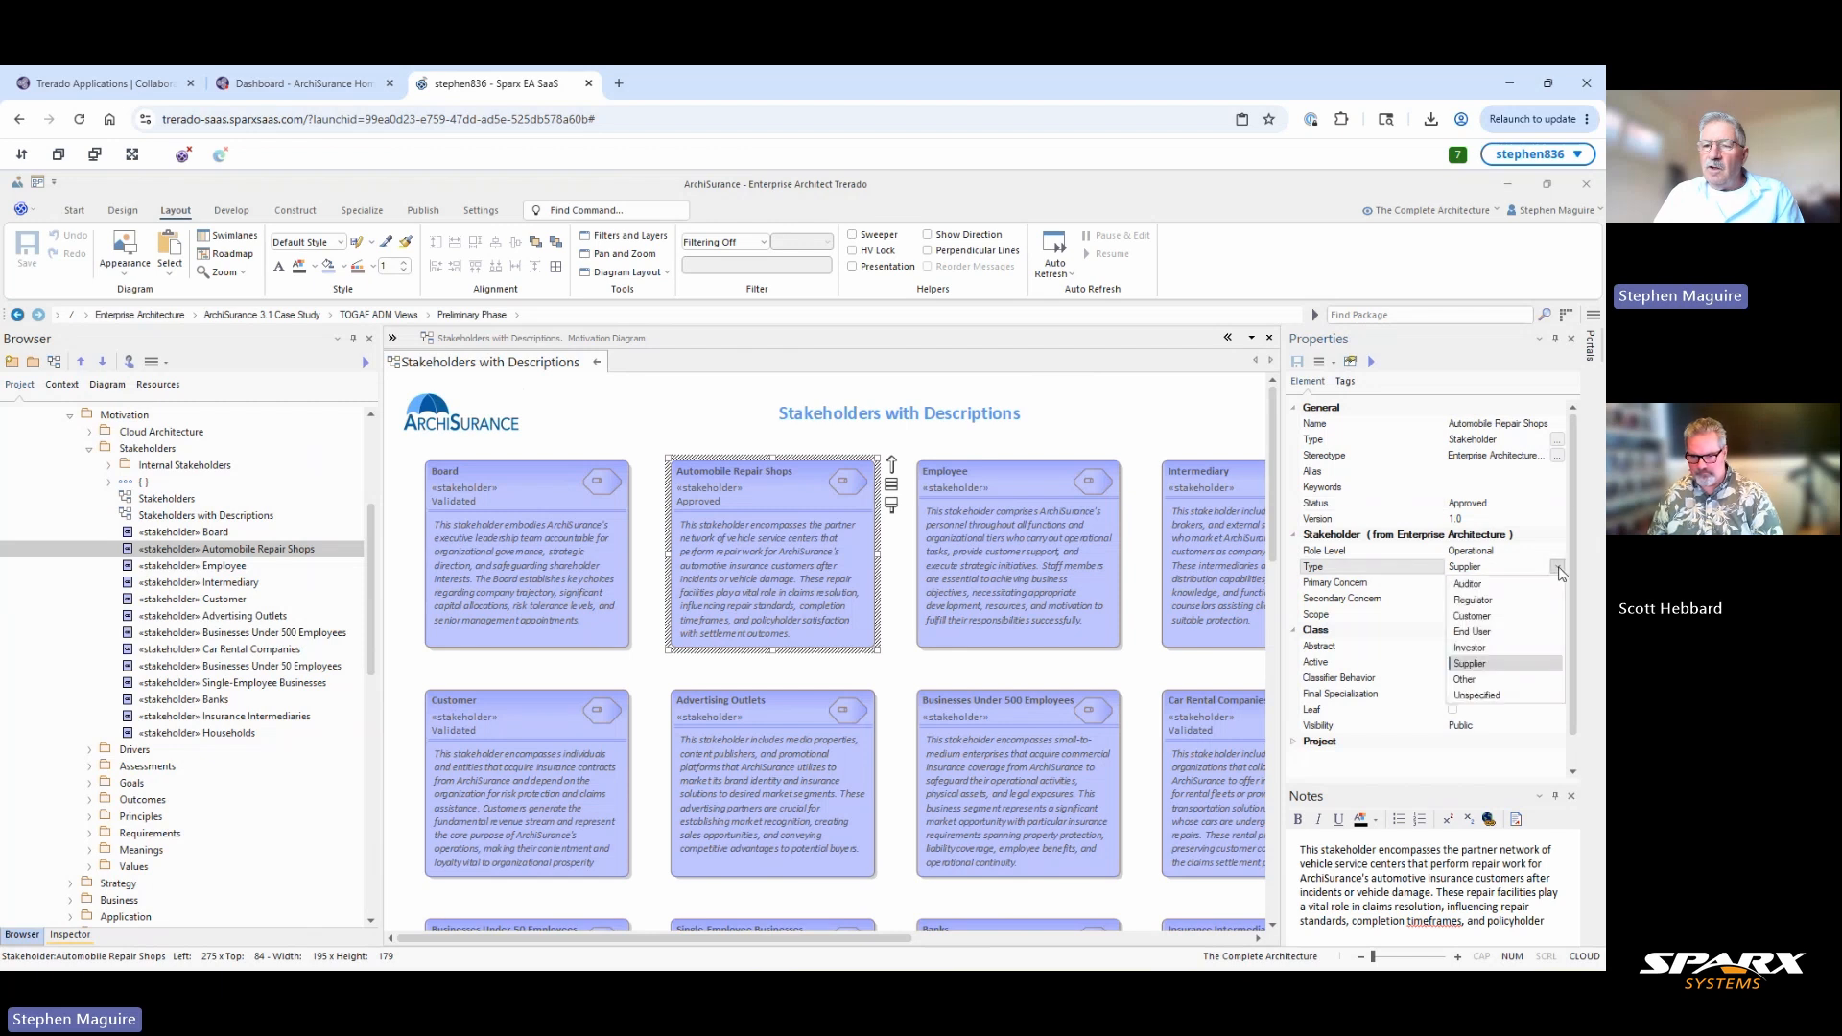
pyautogui.click(1558, 570)
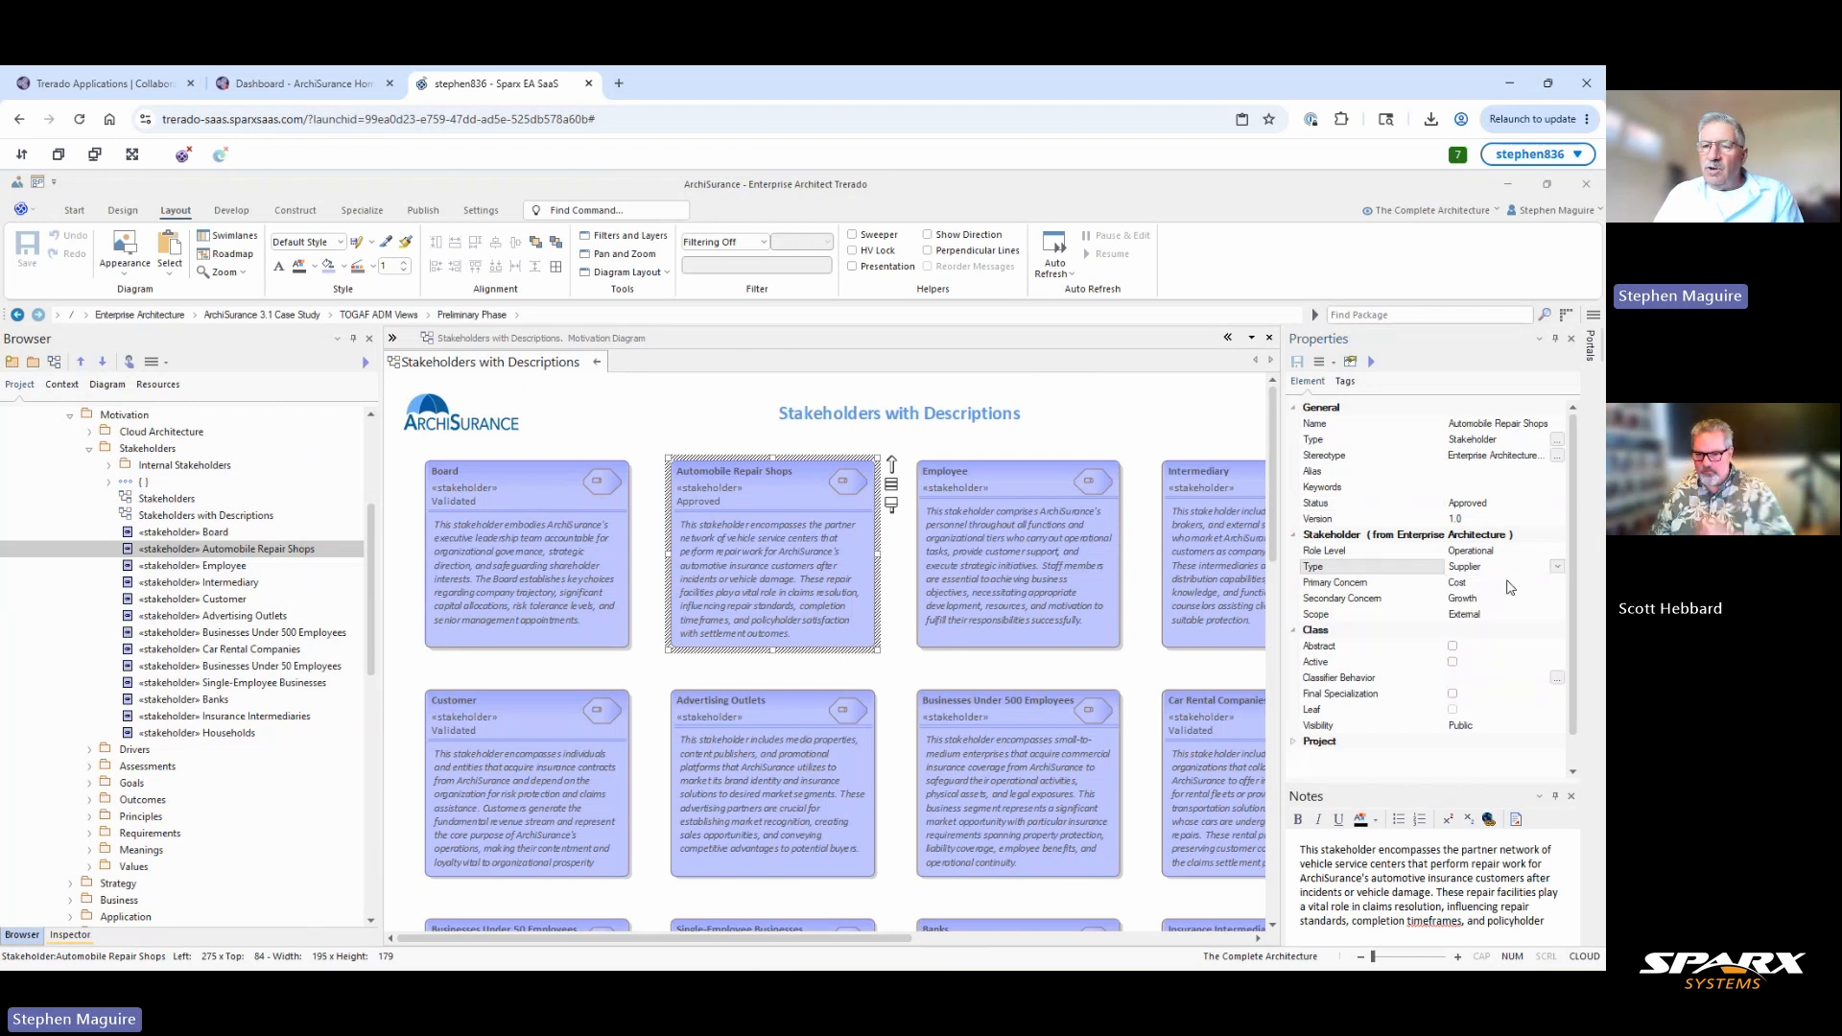
pyautogui.click(1511, 584)
pyautogui.click(1557, 584)
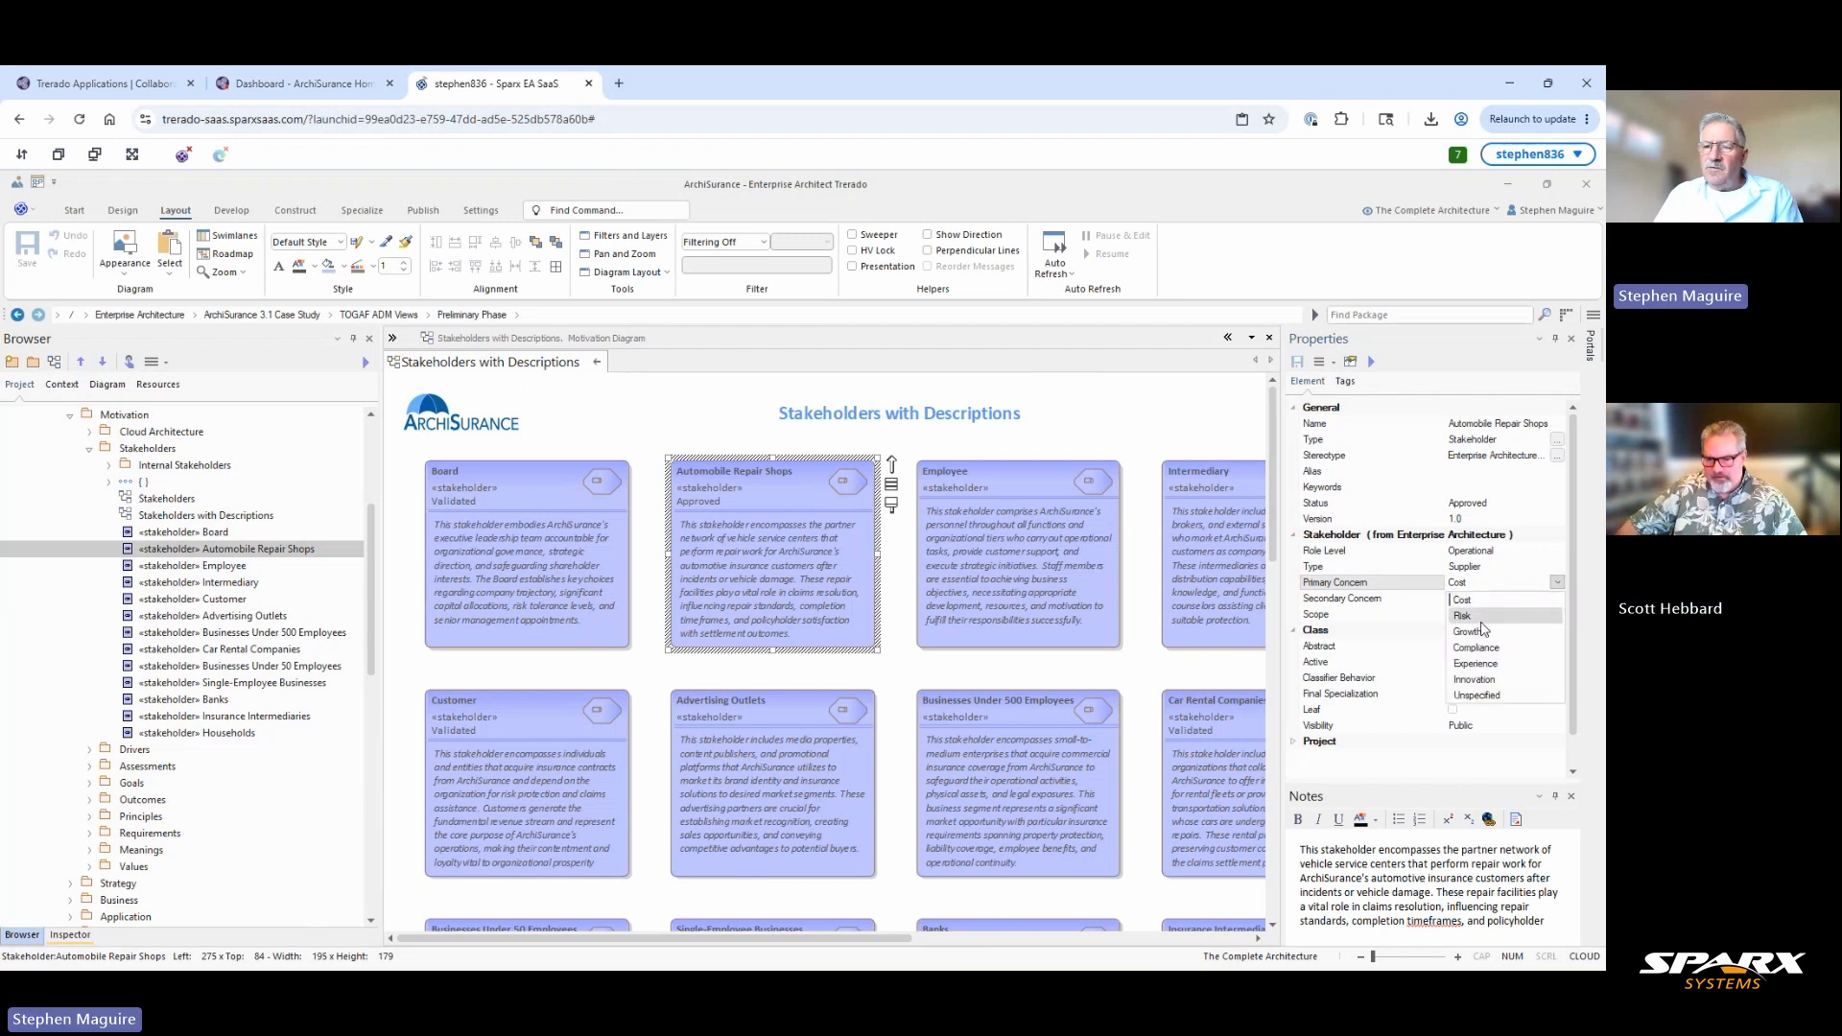
pyautogui.click(1558, 581)
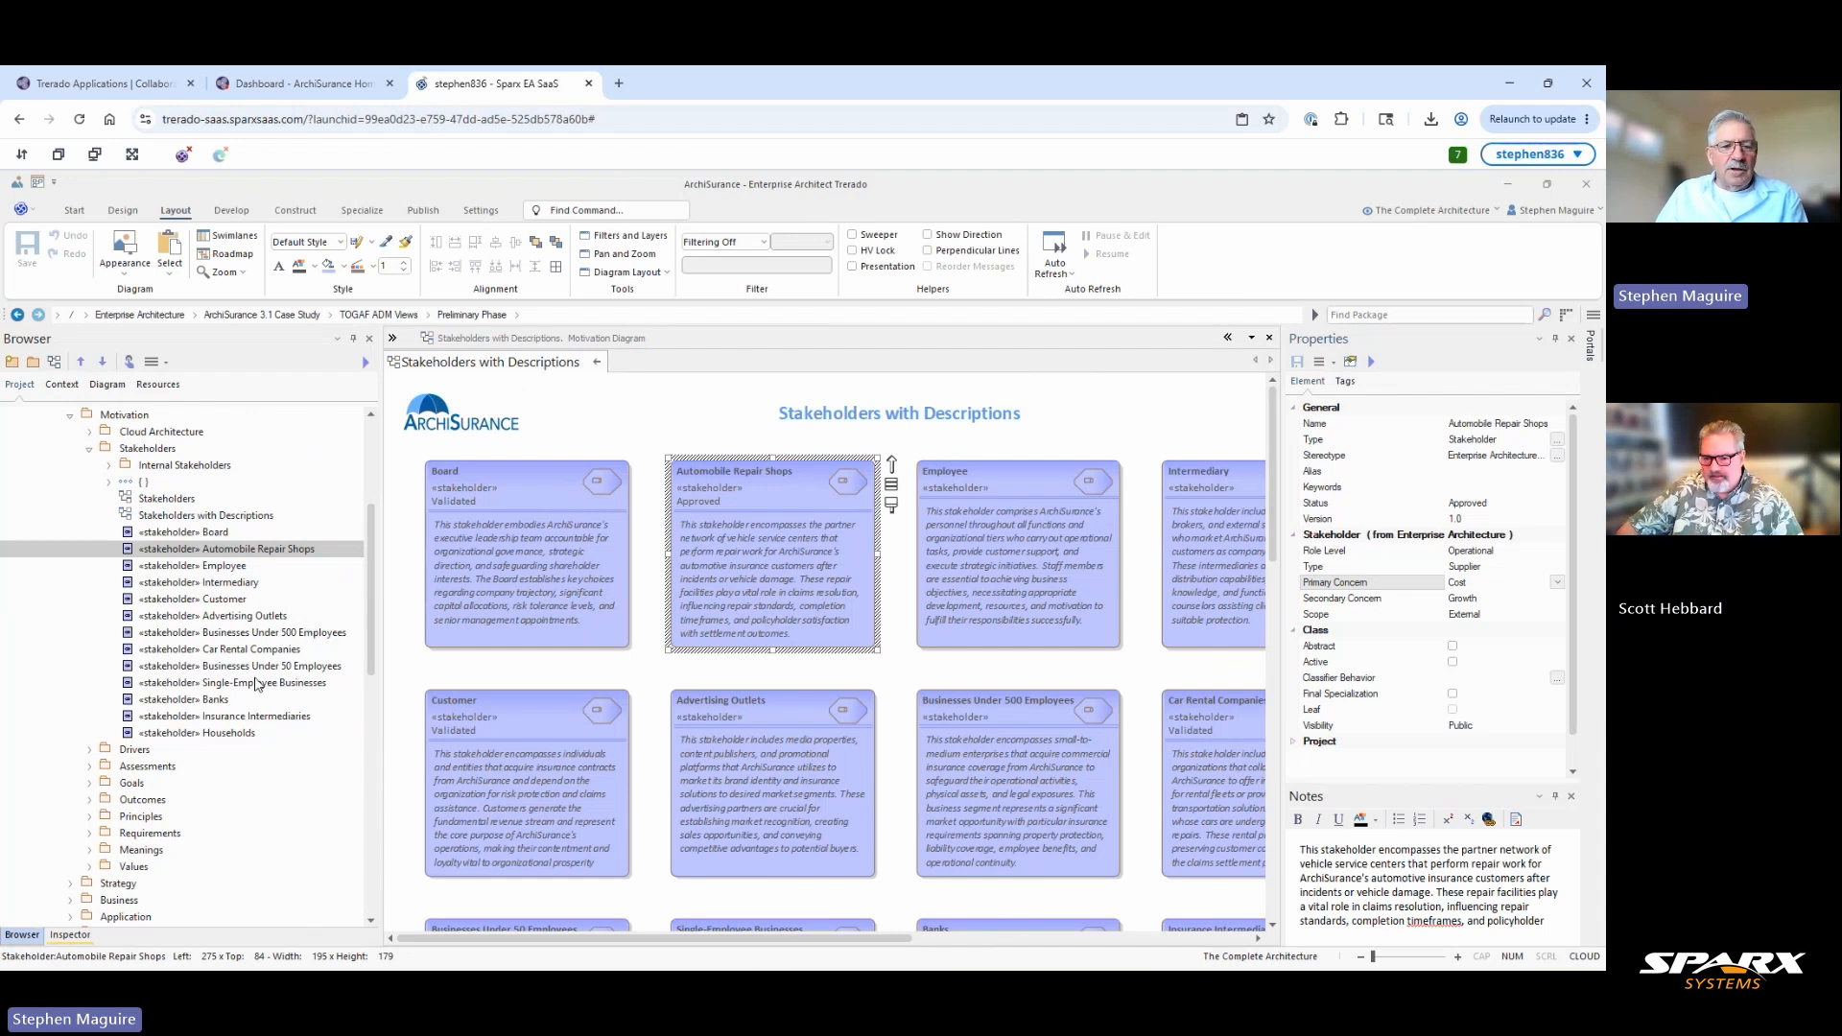
# Examine the properties of Banks, Car Rental Companies, Businesses Under 500 Employees, Customer, Advertising Outlets and Automobile Repair Shops.
pyautogui.click(215, 707)
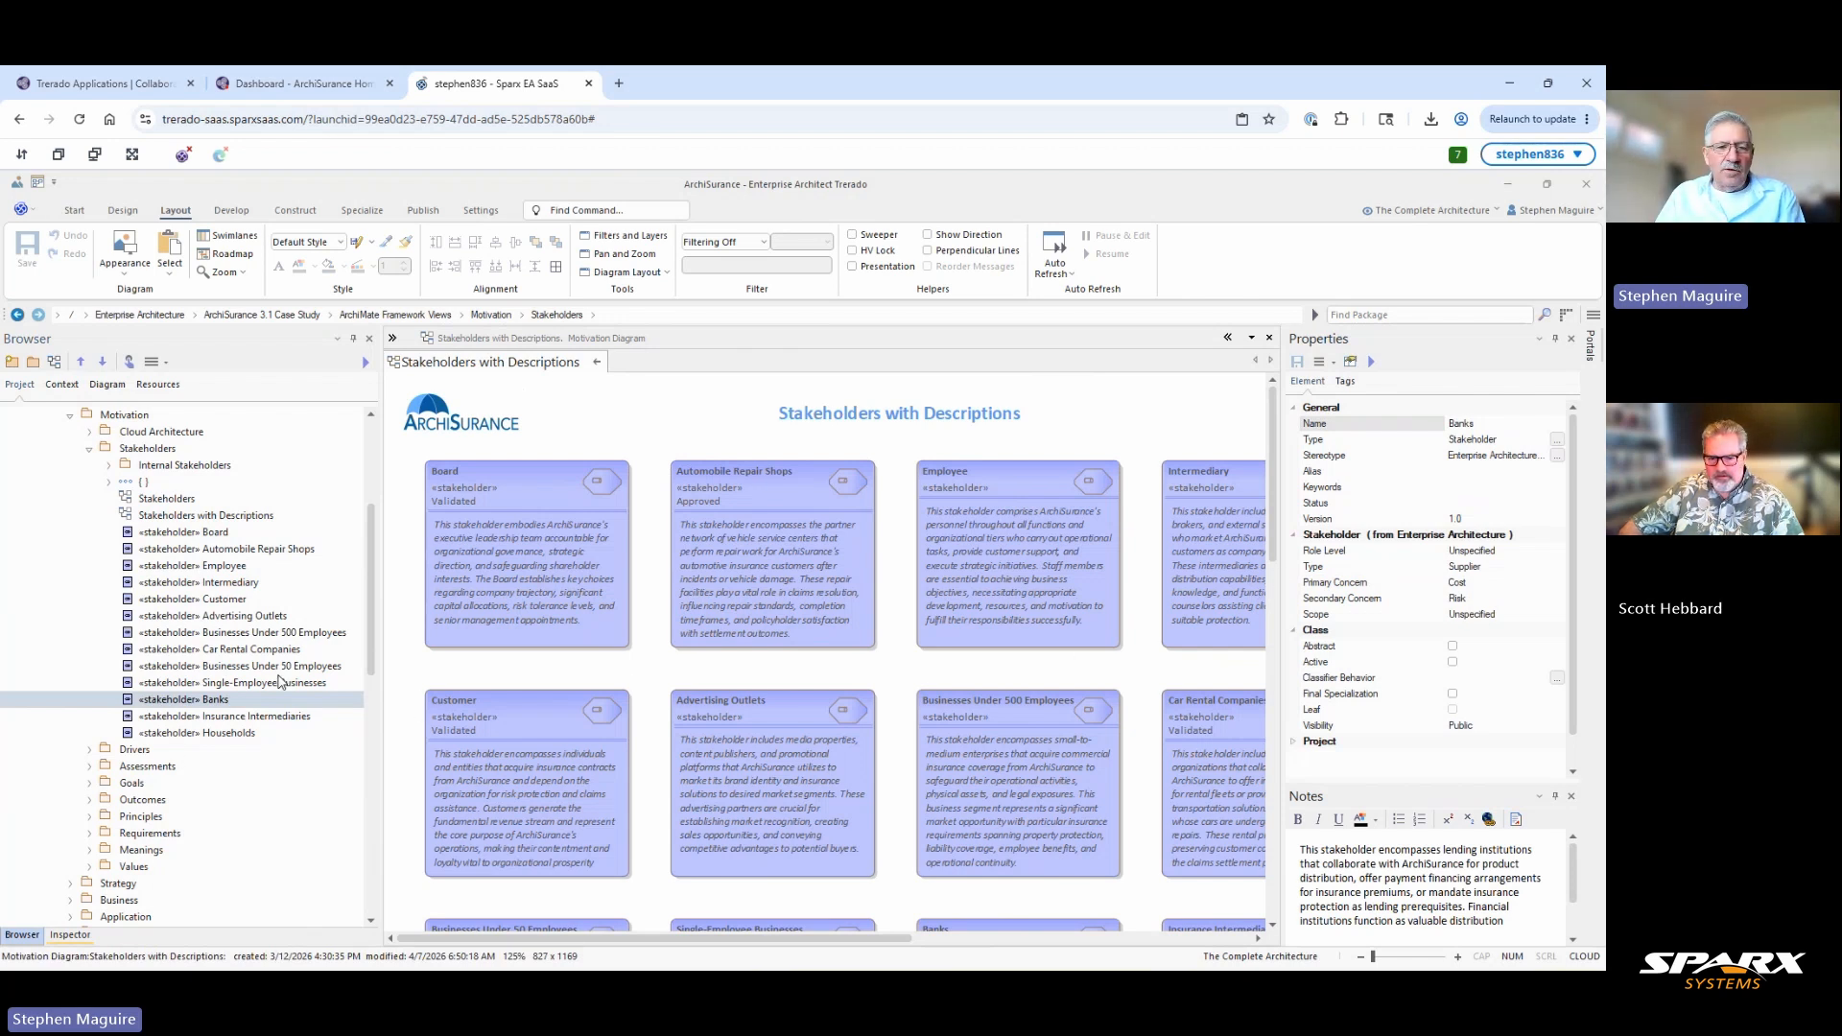
pyautogui.click(238, 653)
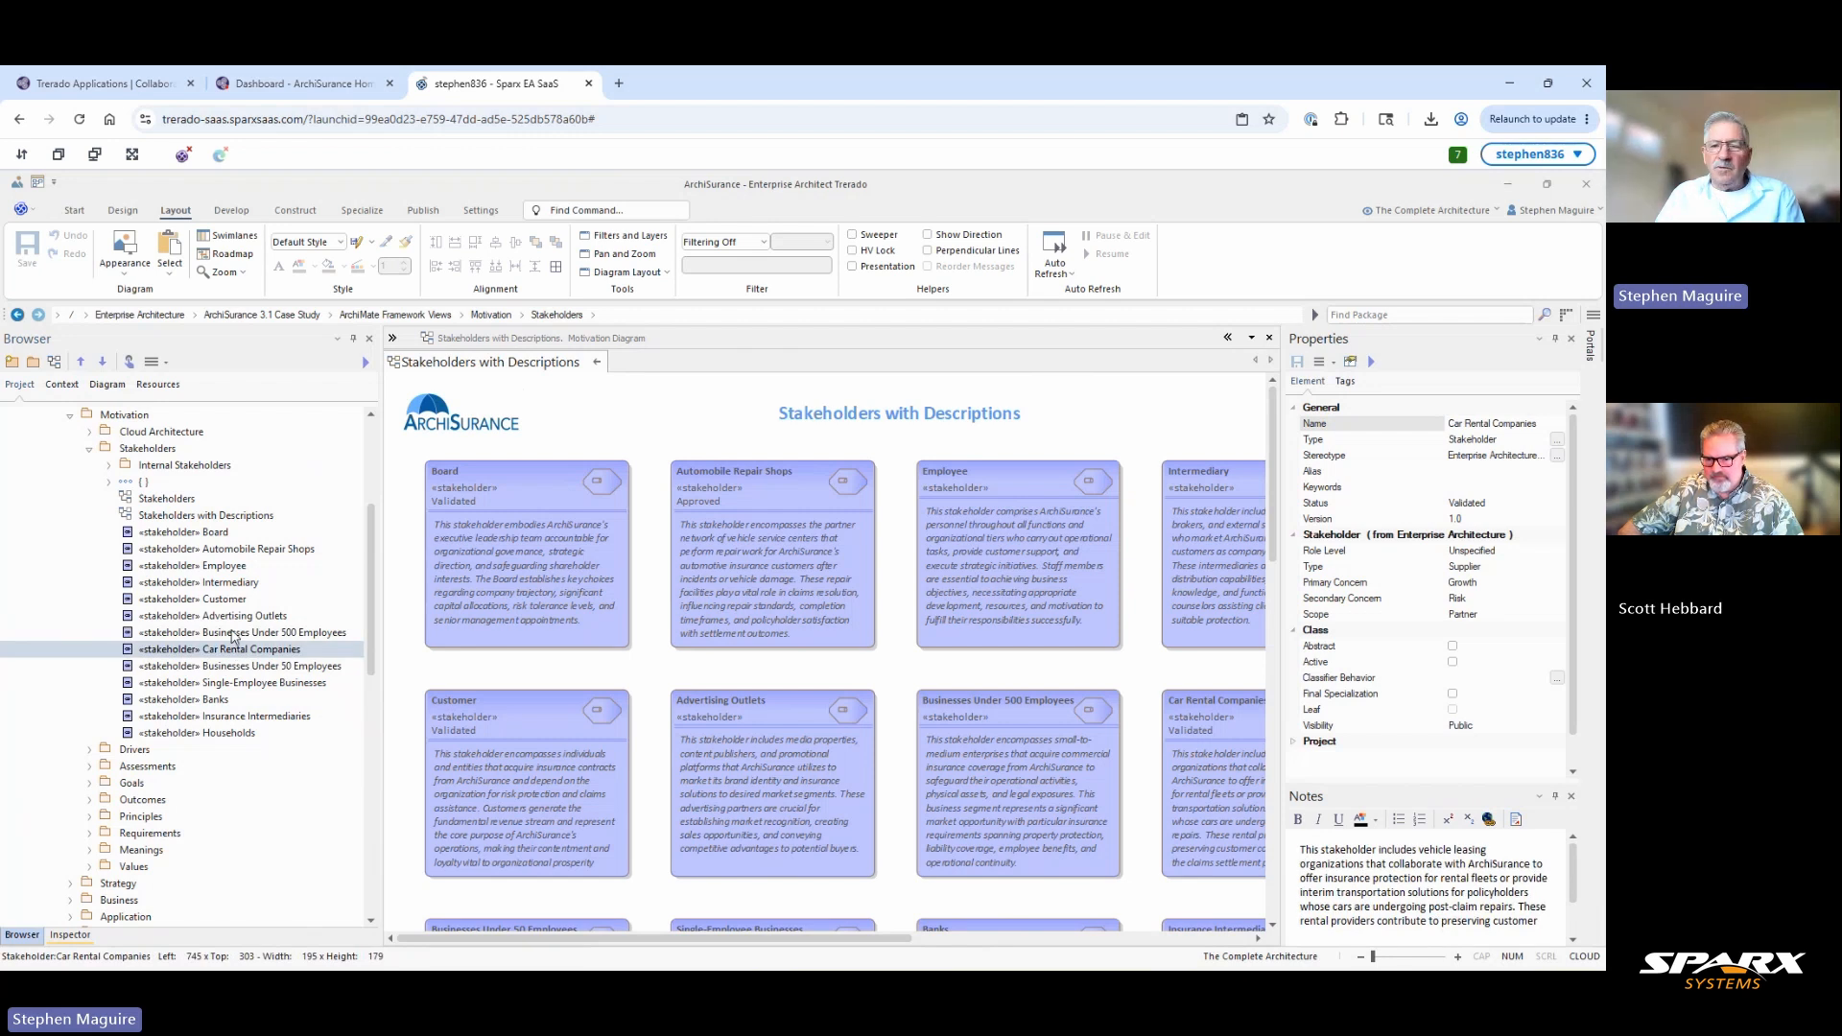
pyautogui.click(233, 635)
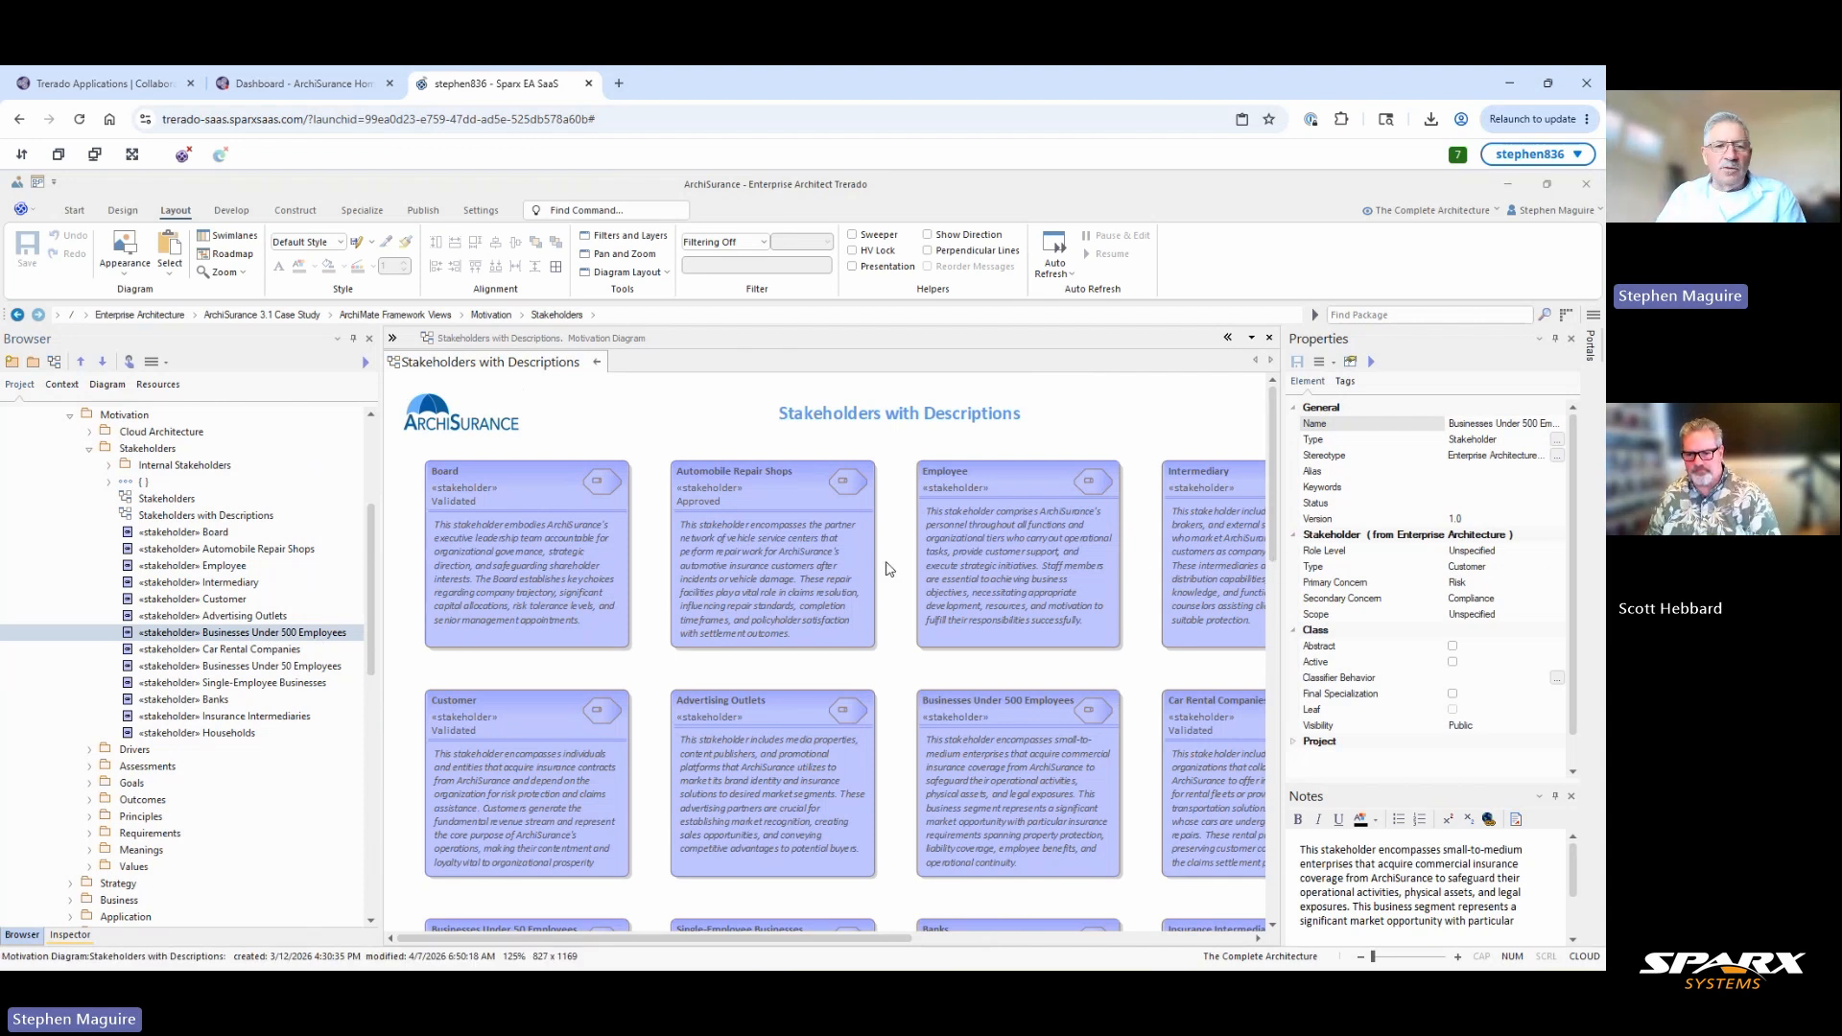
pyautogui.click(234, 601)
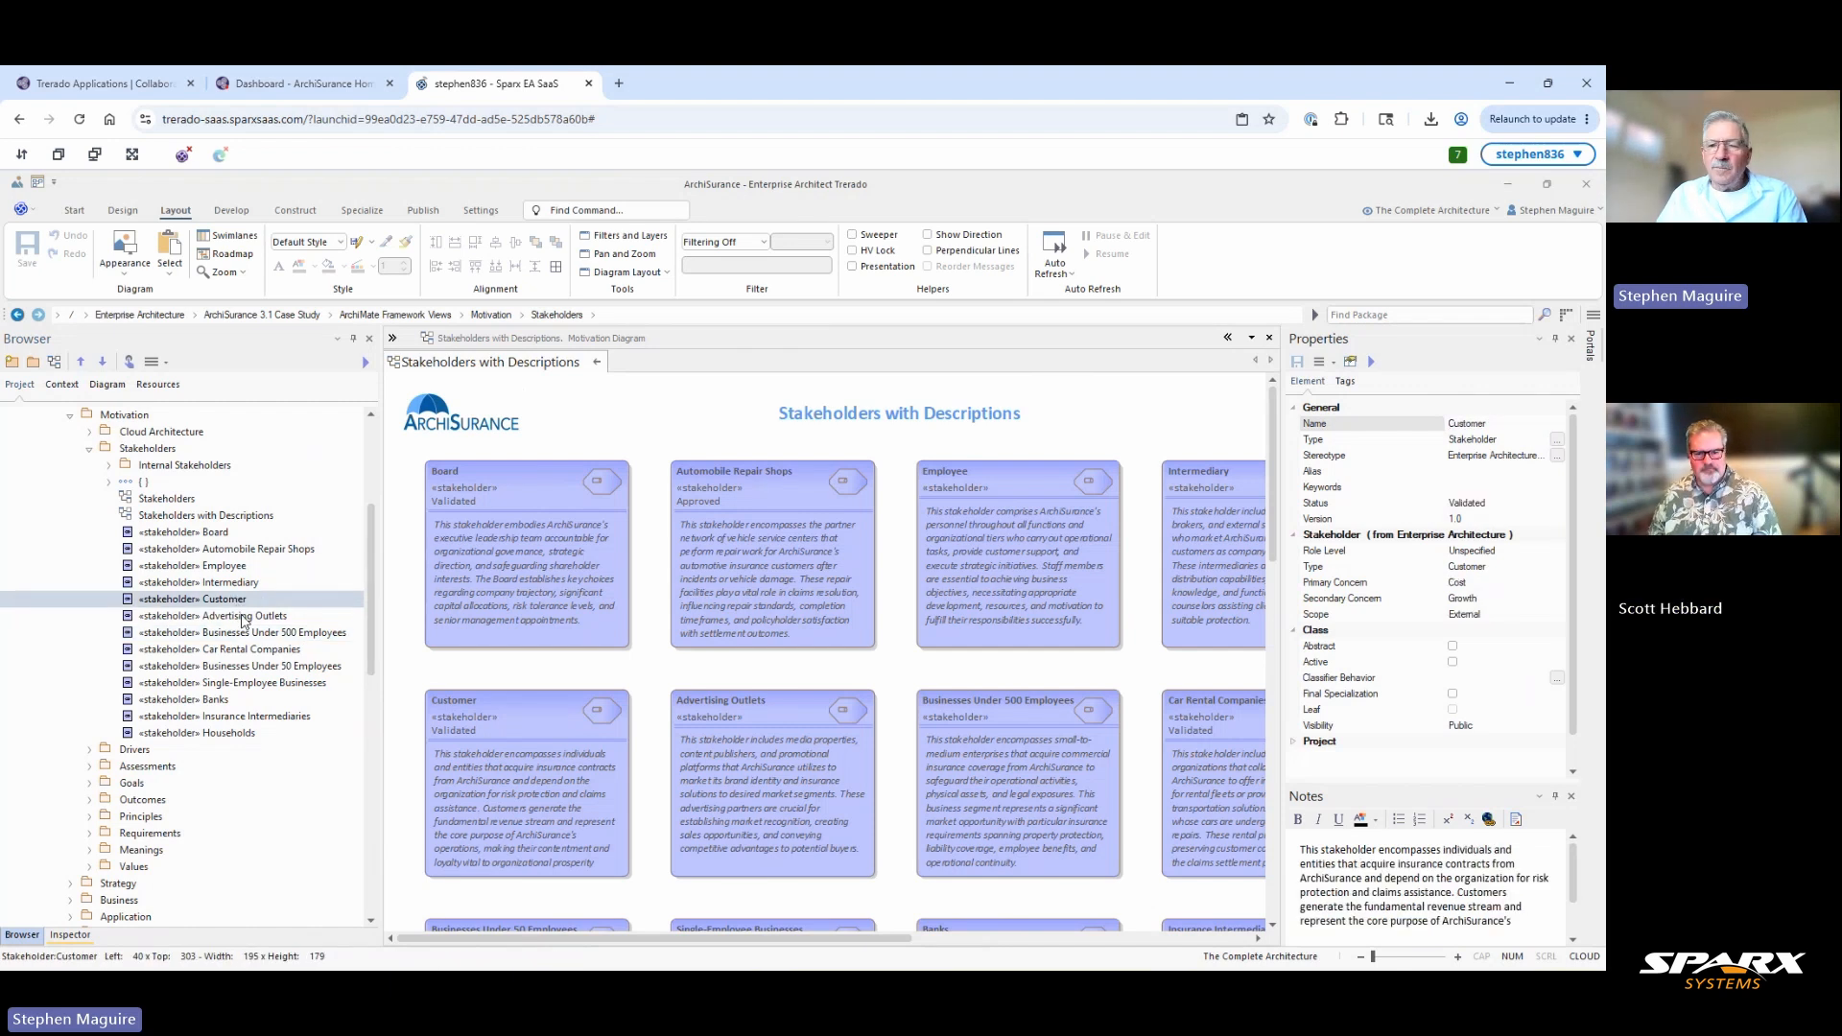
pyautogui.click(240, 615)
pyautogui.click(229, 553)
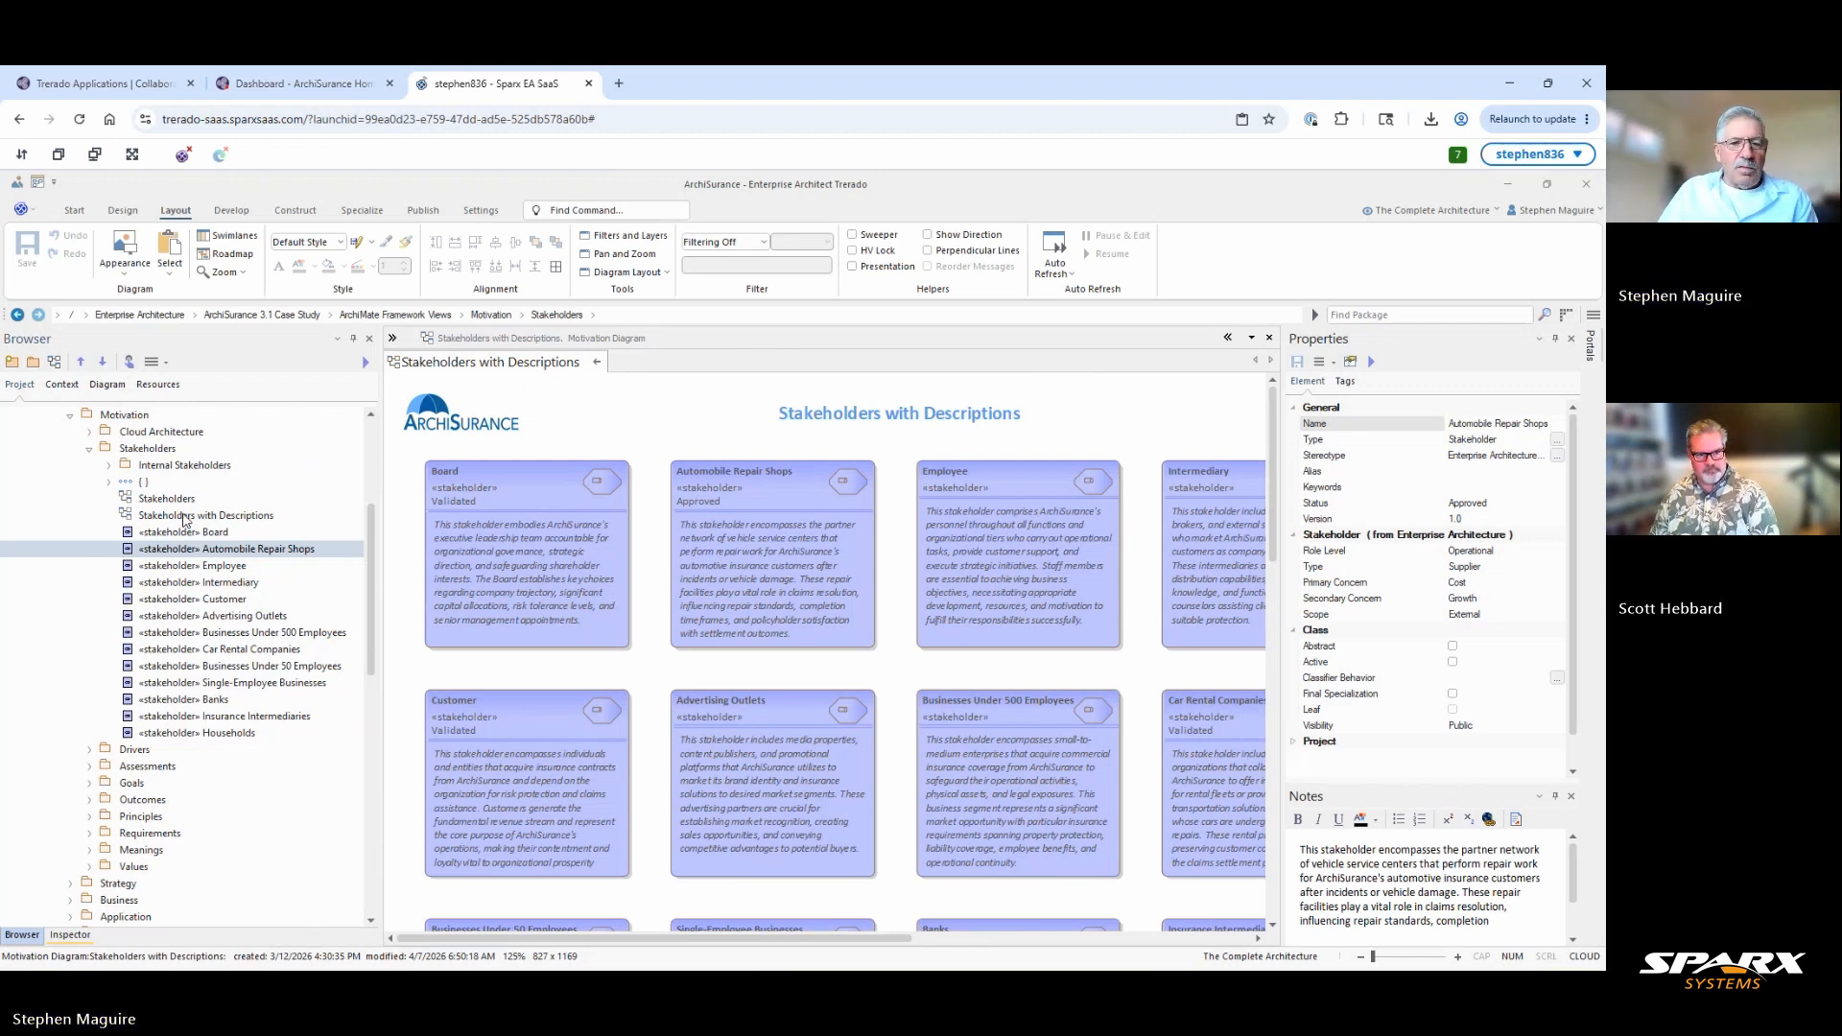
# Close the open stakeholder diagram and delete both diagrams and all elements from Board to Households from the Stakeholders package.
pyautogui.click(597, 369)
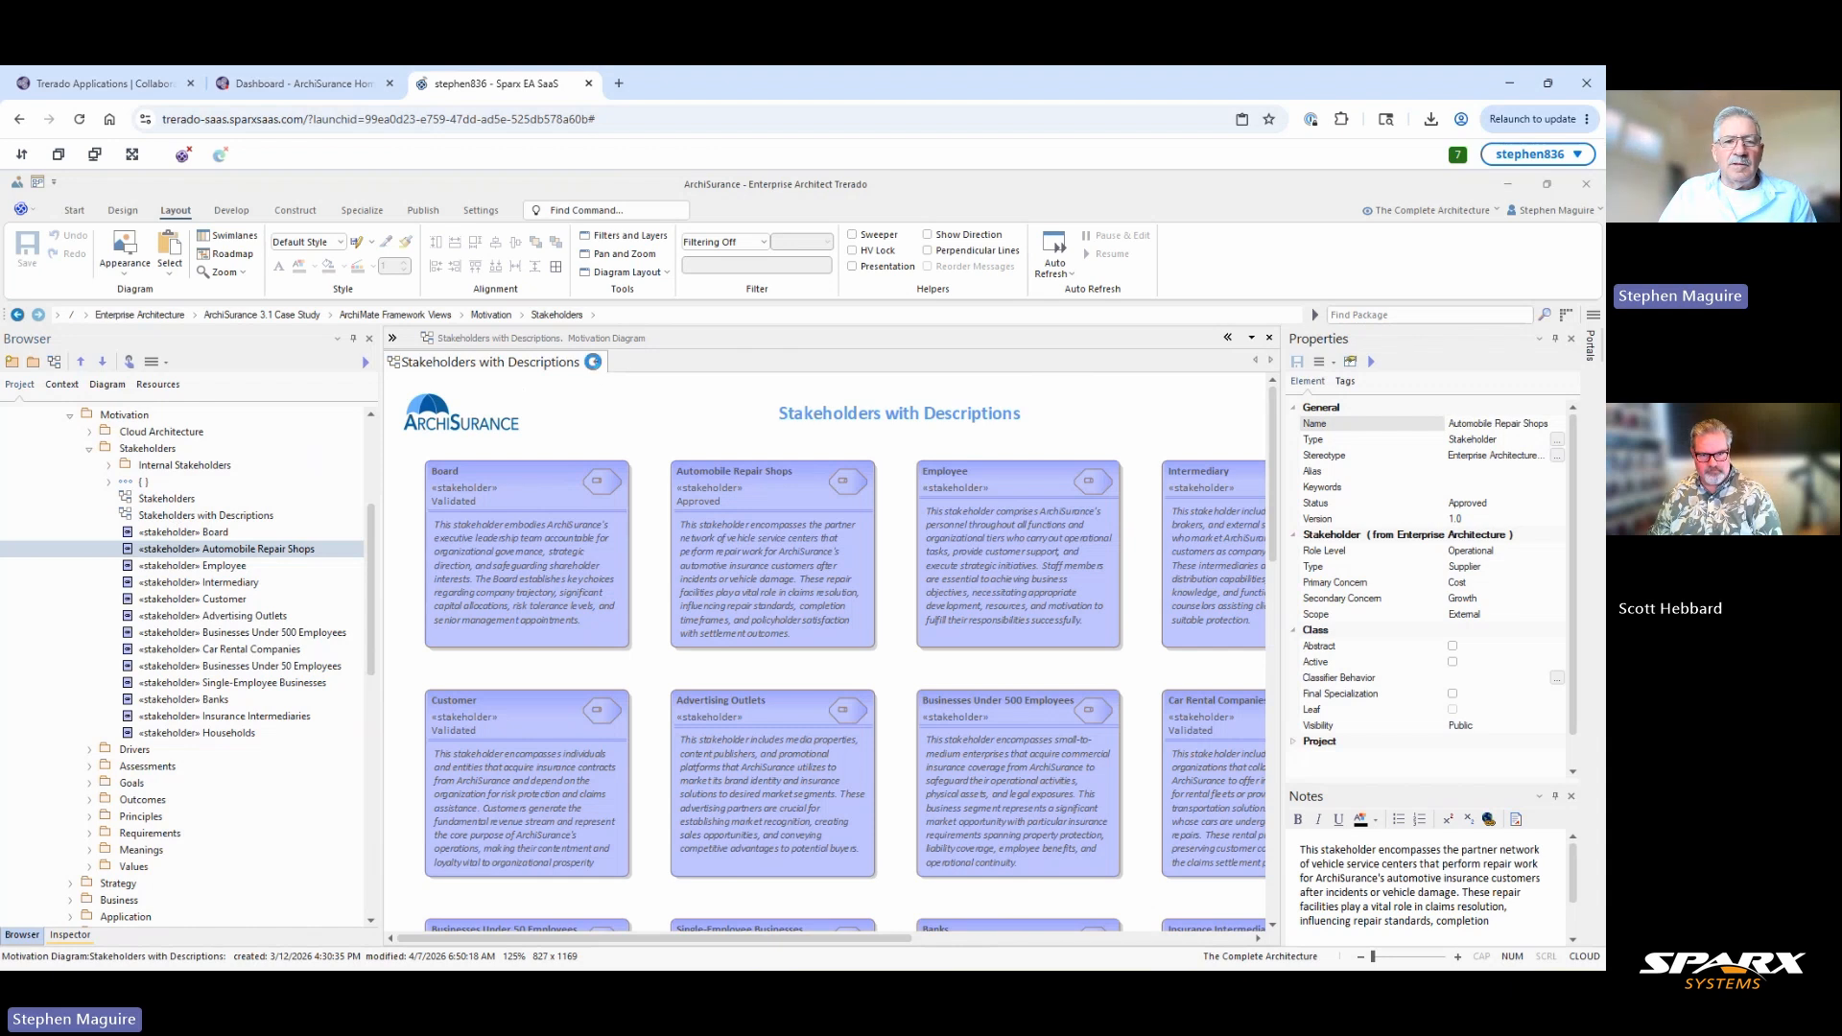
pyautogui.click(169, 500)
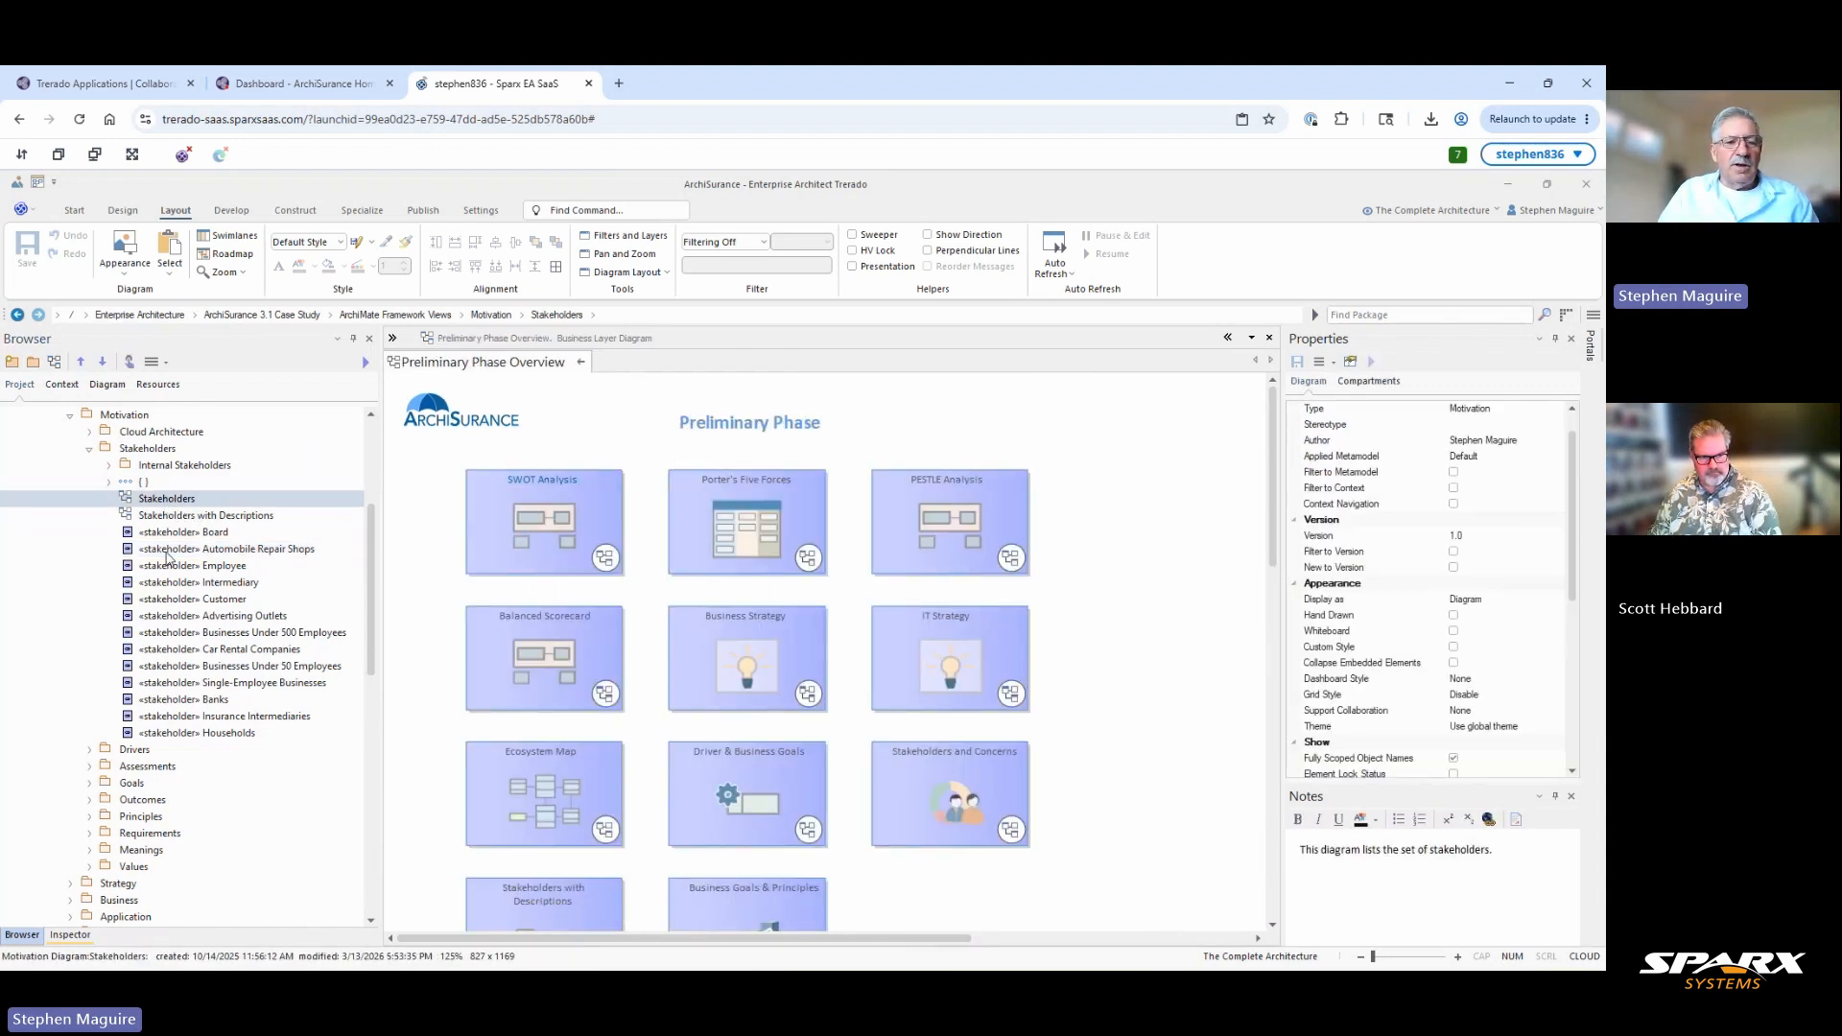
pyautogui.keyDown('shift'); pyautogui.click(202, 734); pyautogui.keyUp('shift')
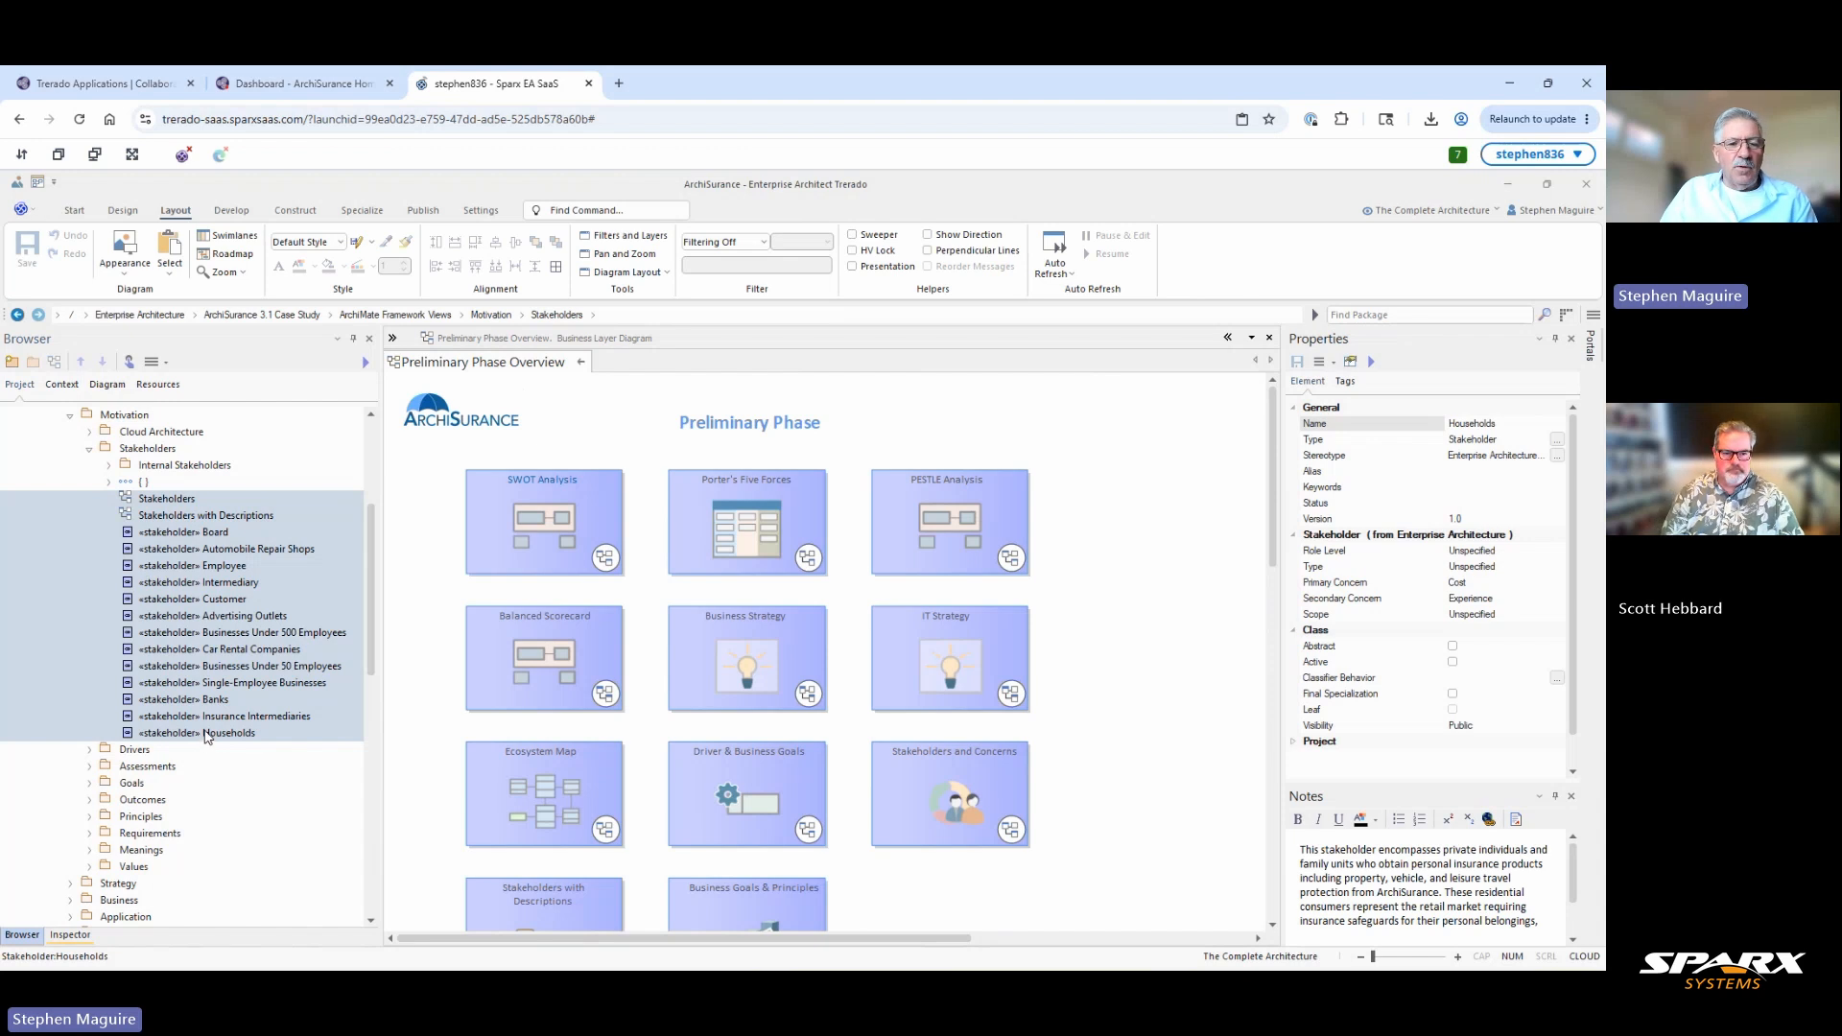
pyautogui.rightClick(207, 737)
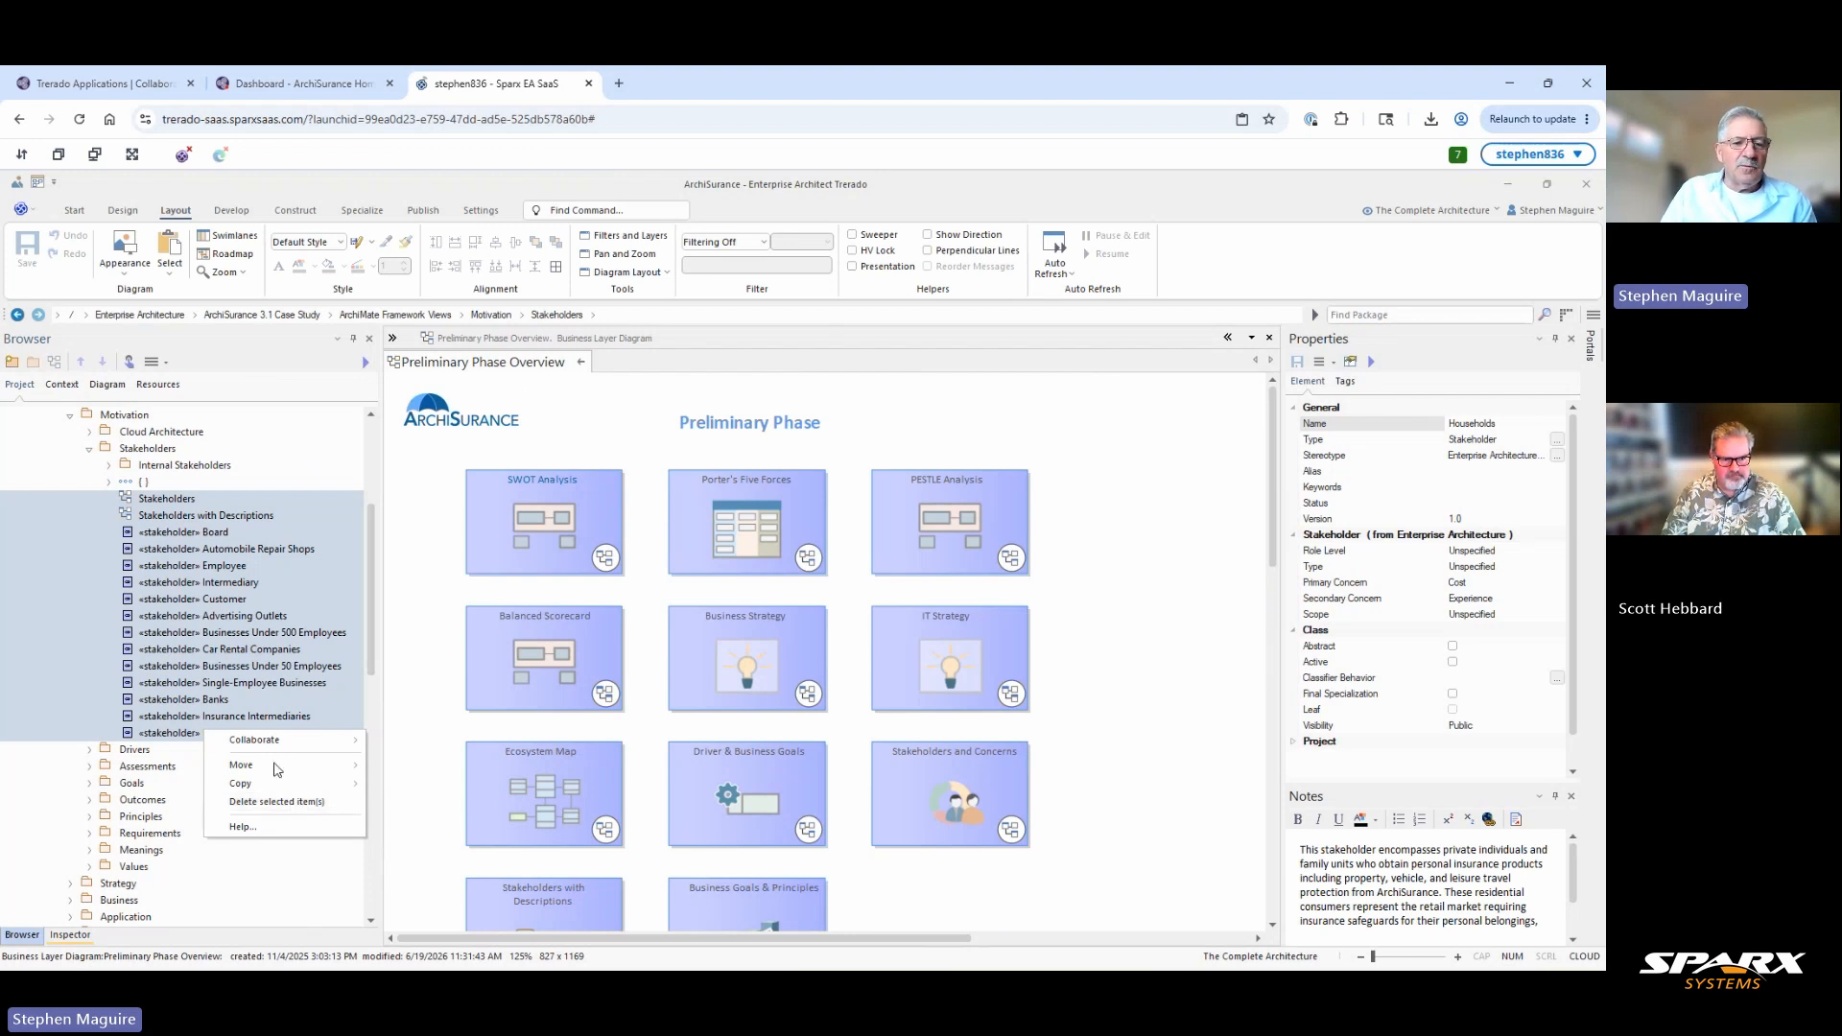
pyautogui.click(278, 801)
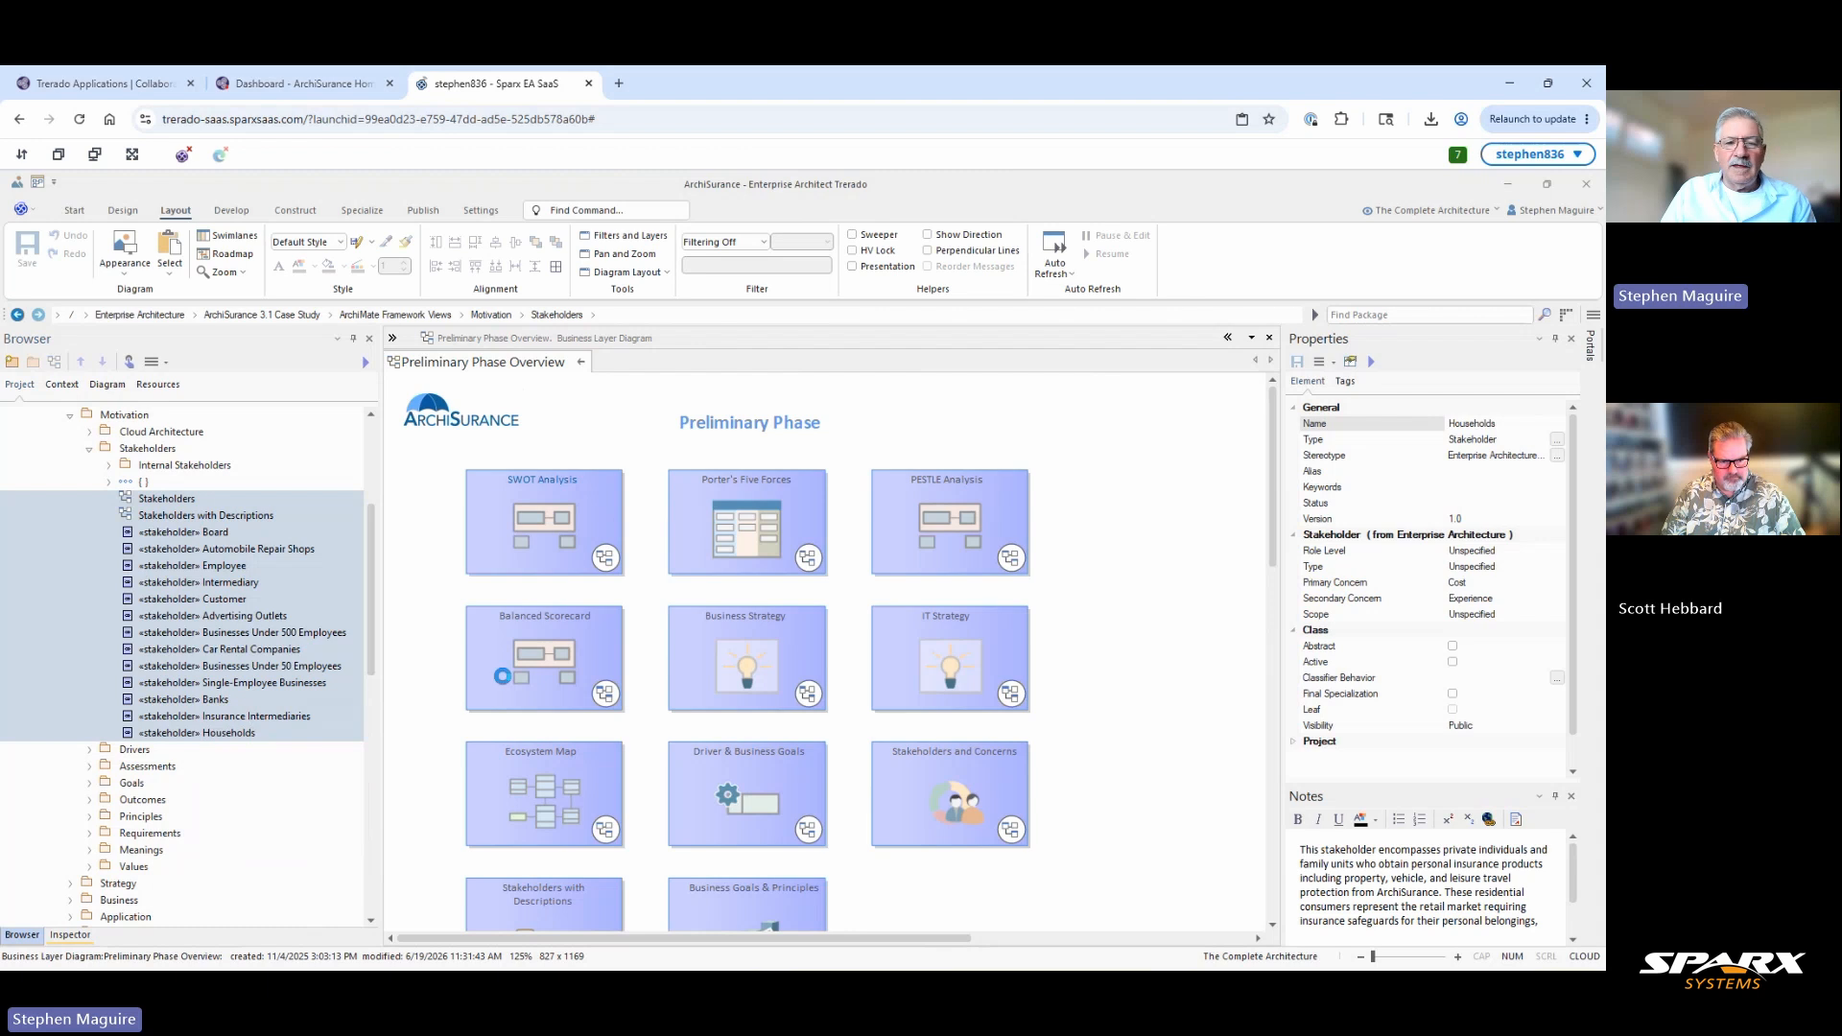
pyautogui.click(782, 605)
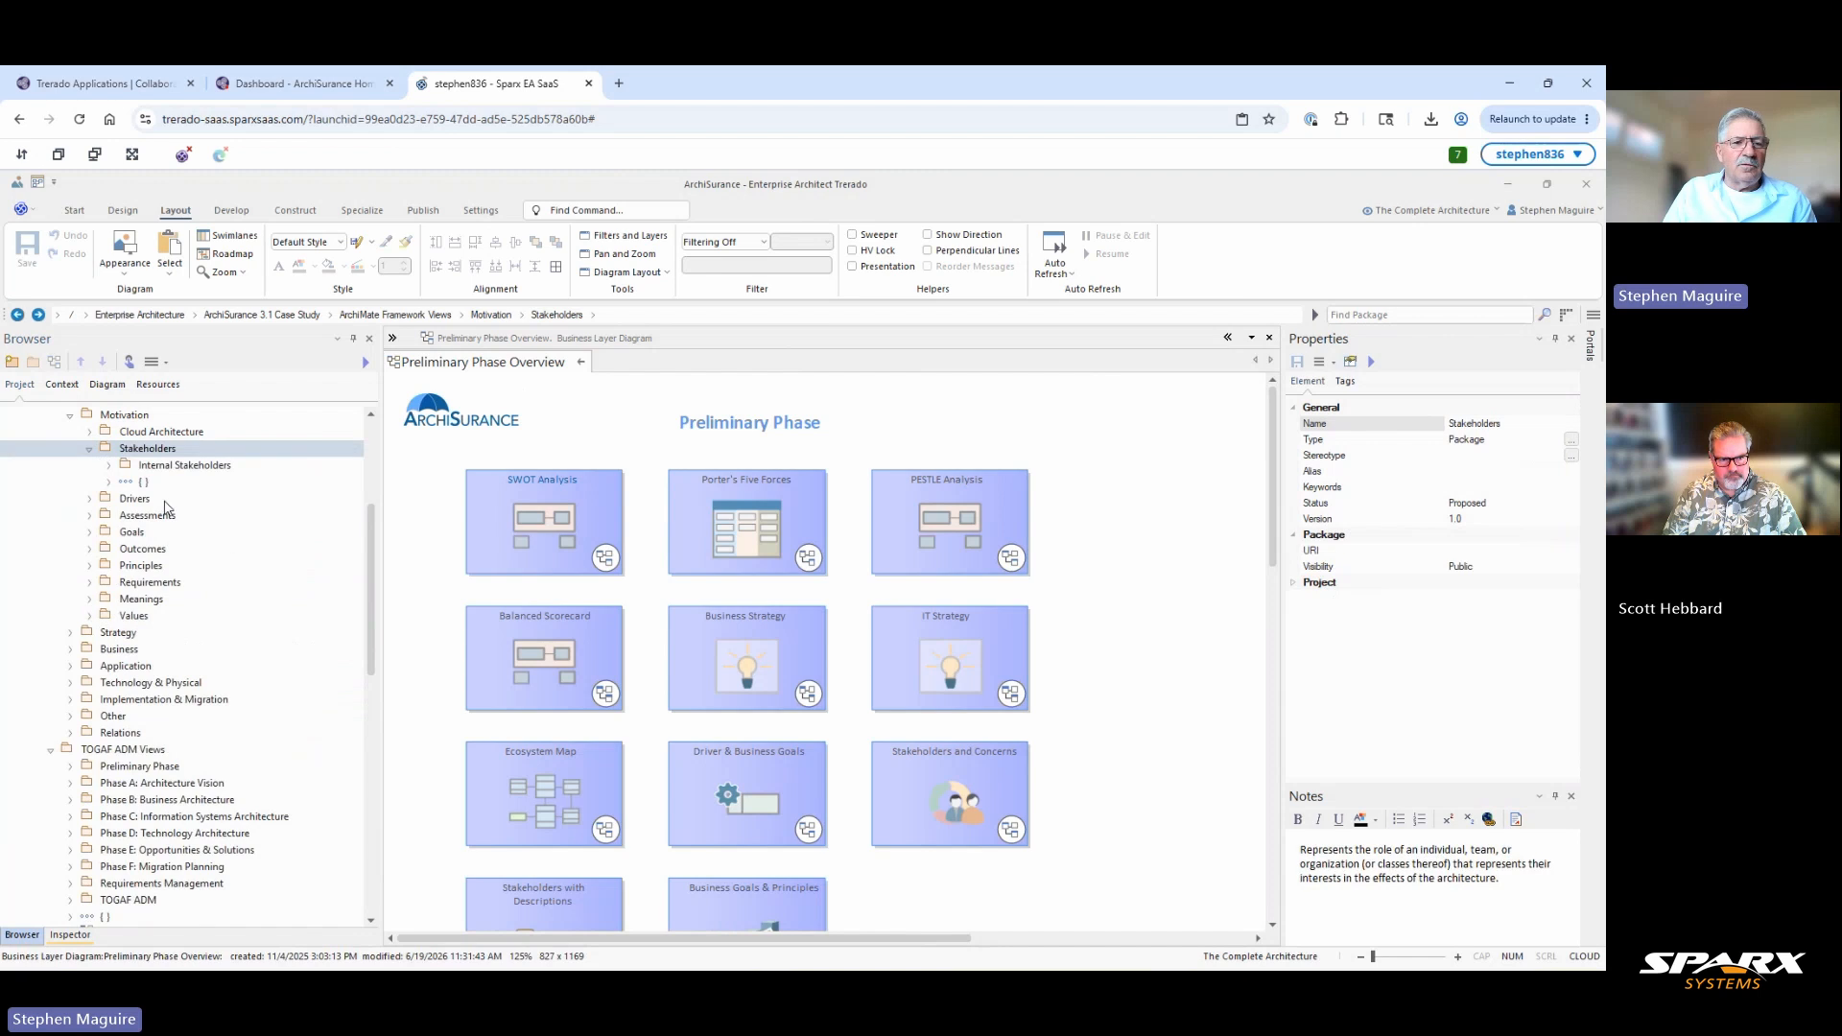
# Check the contents of the Internal Stakeholders package and delete that package from the Stakeholders package.
pyautogui.click(108, 466)
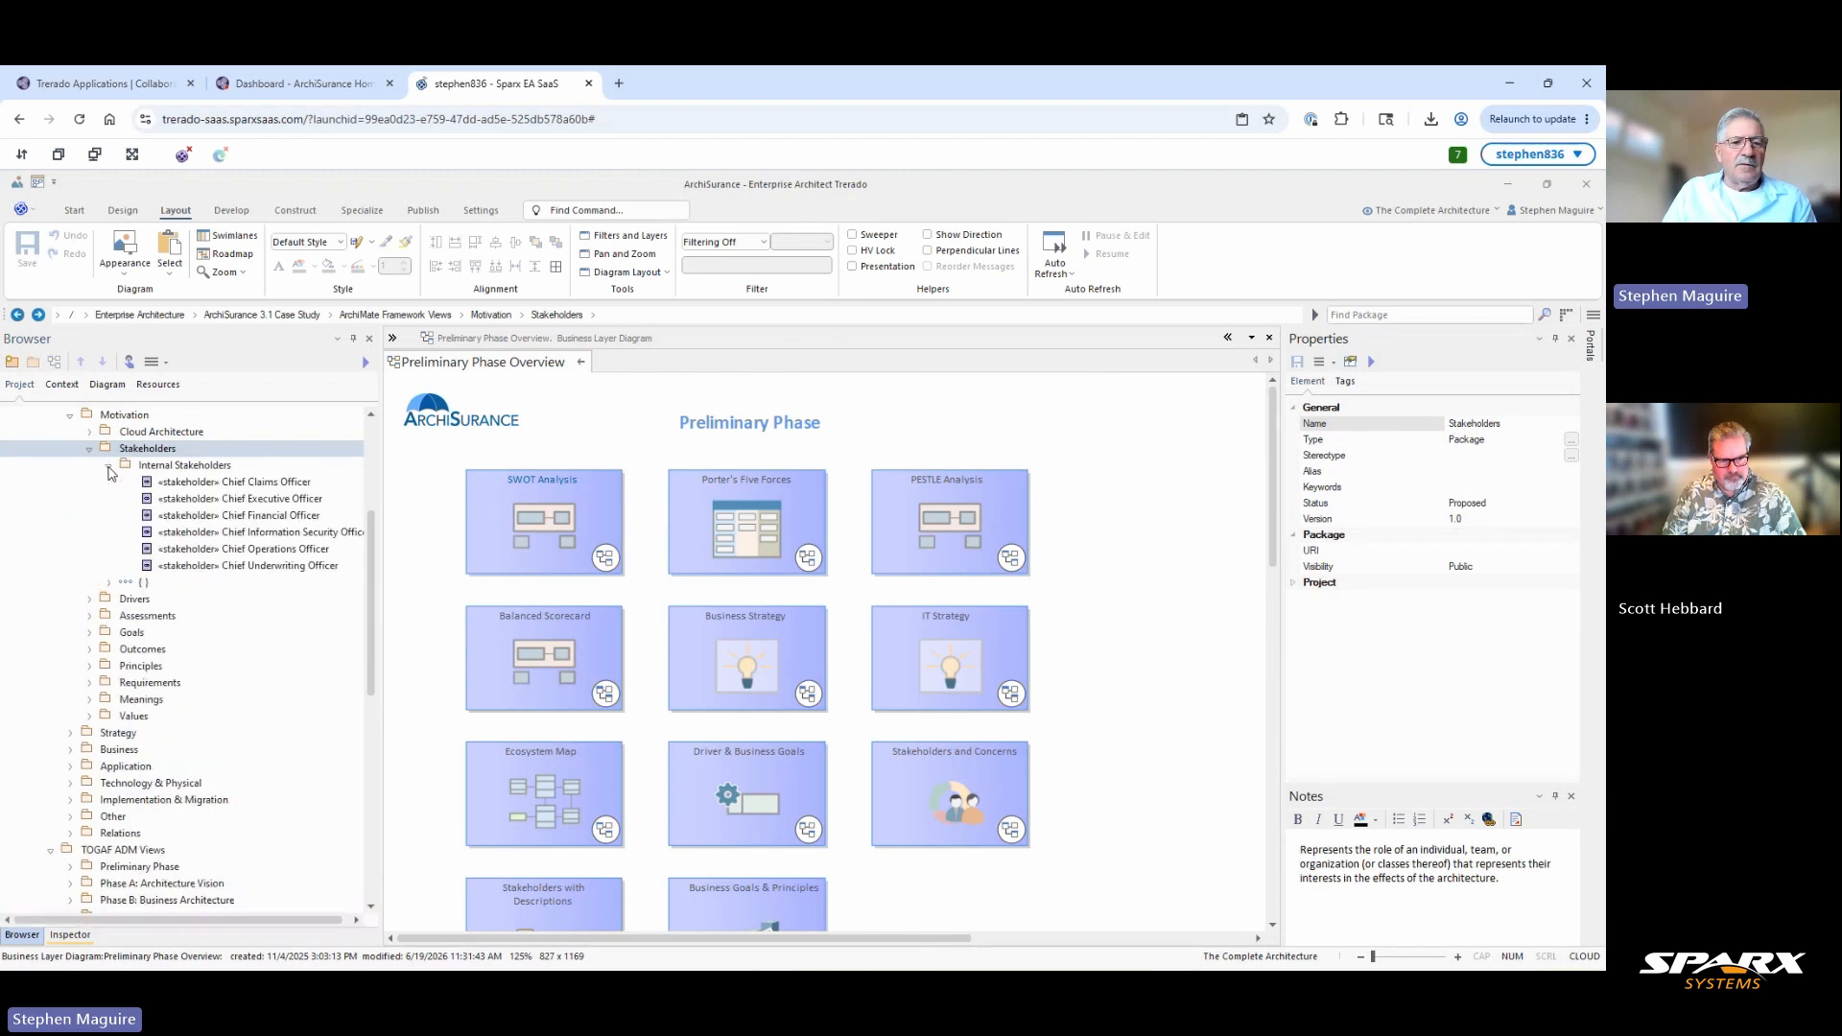
pyautogui.click(109, 469)
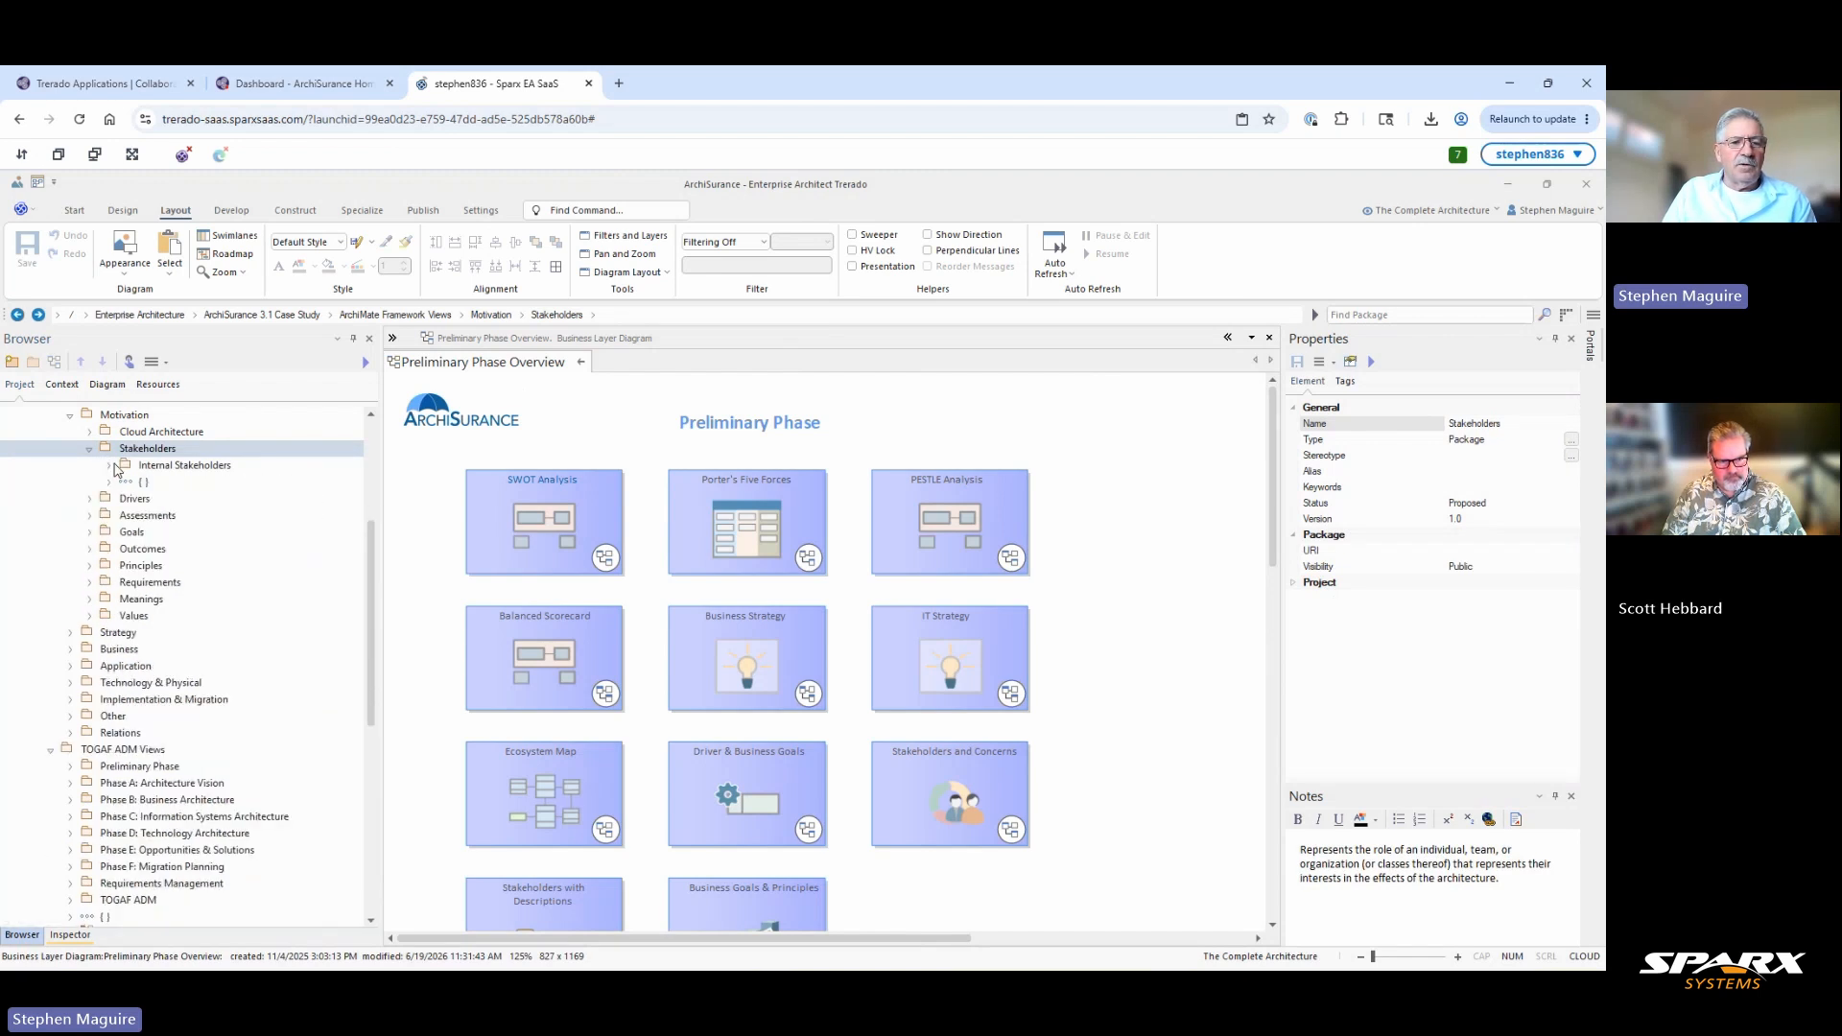
pyautogui.click(168, 469)
pyautogui.rightClick(167, 469)
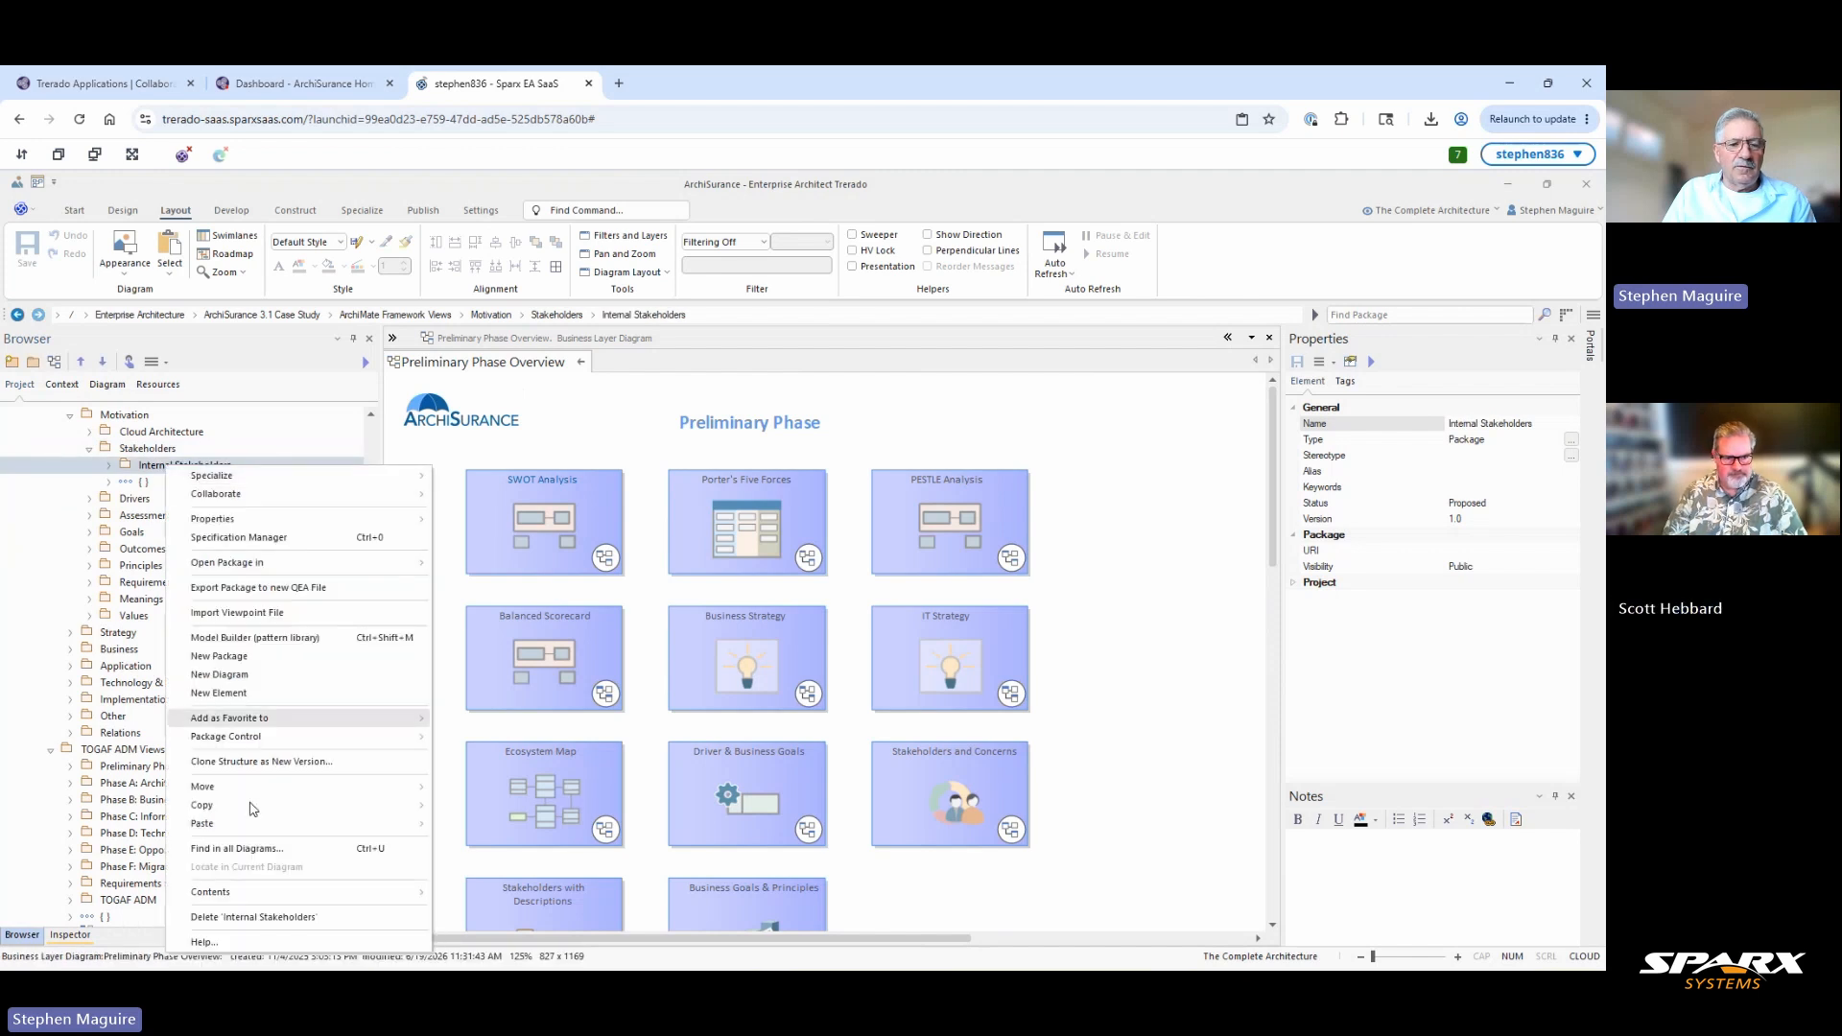
pyautogui.click(251, 918)
pyautogui.click(821, 622)
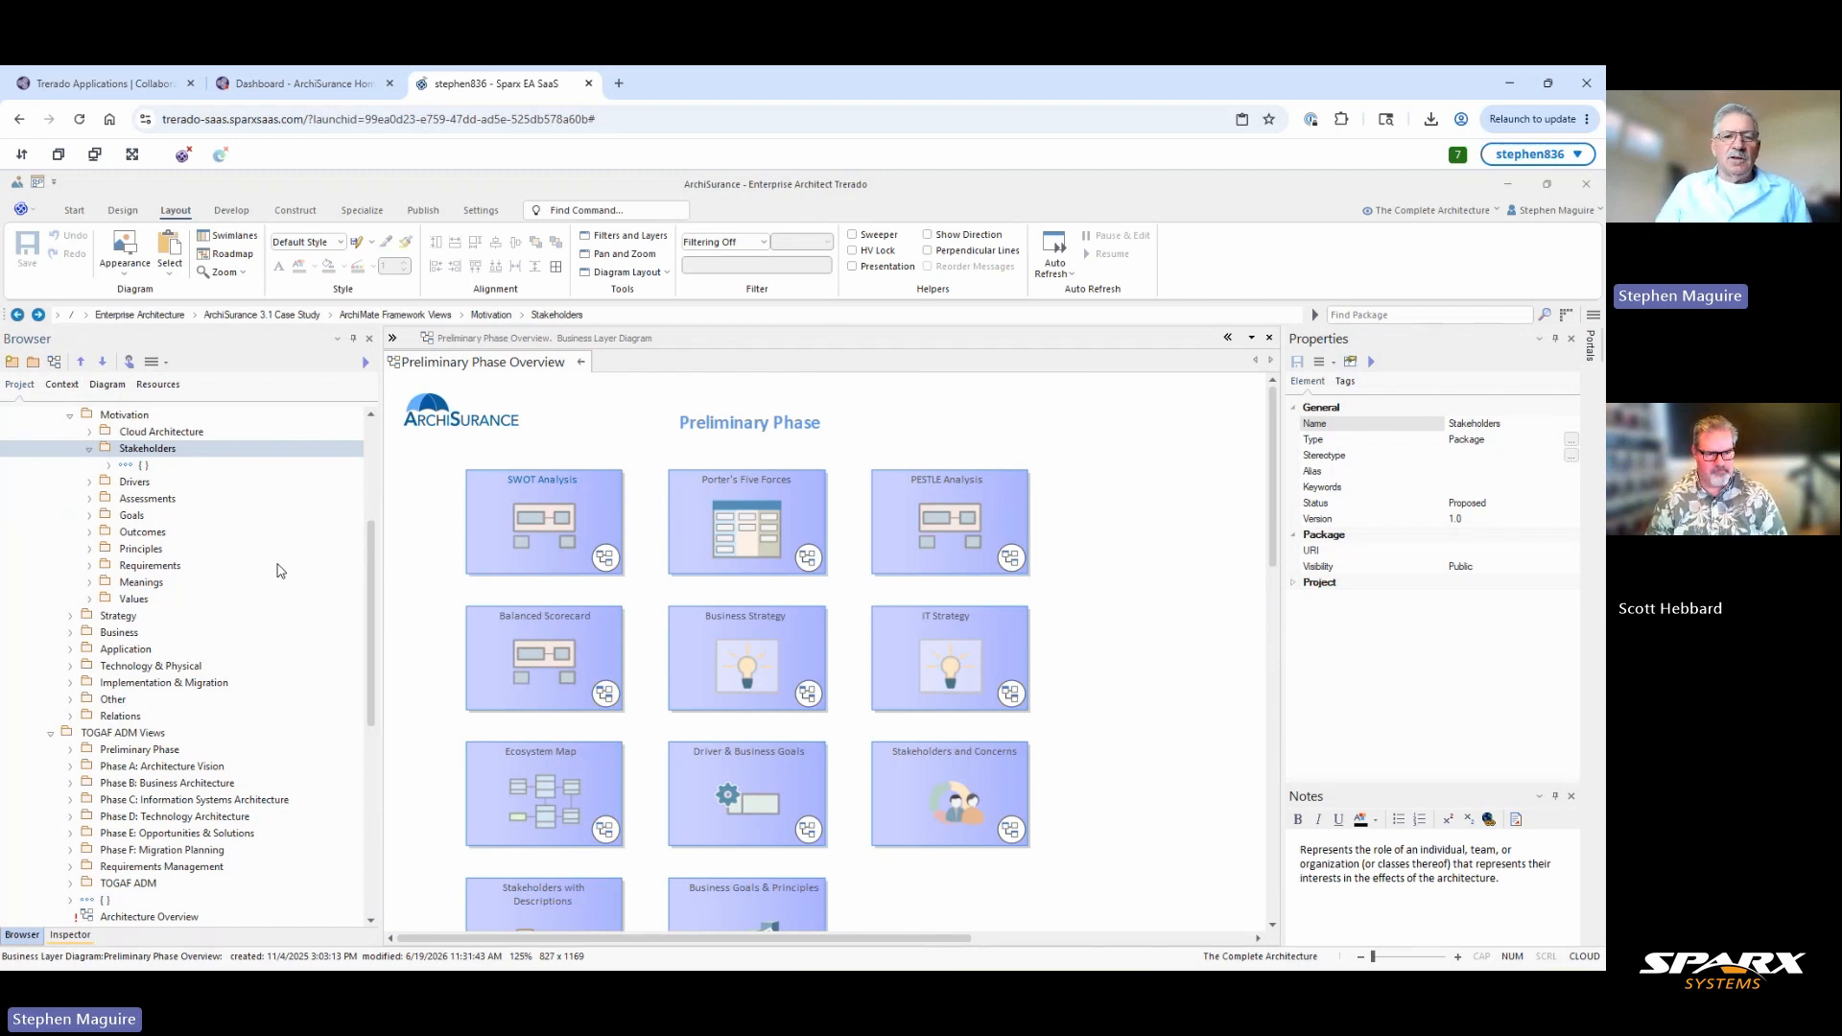
# Close the Preliminary Phase Overview diagram and expand the Toolbox beside the Home diagram.
pyautogui.click(583, 364)
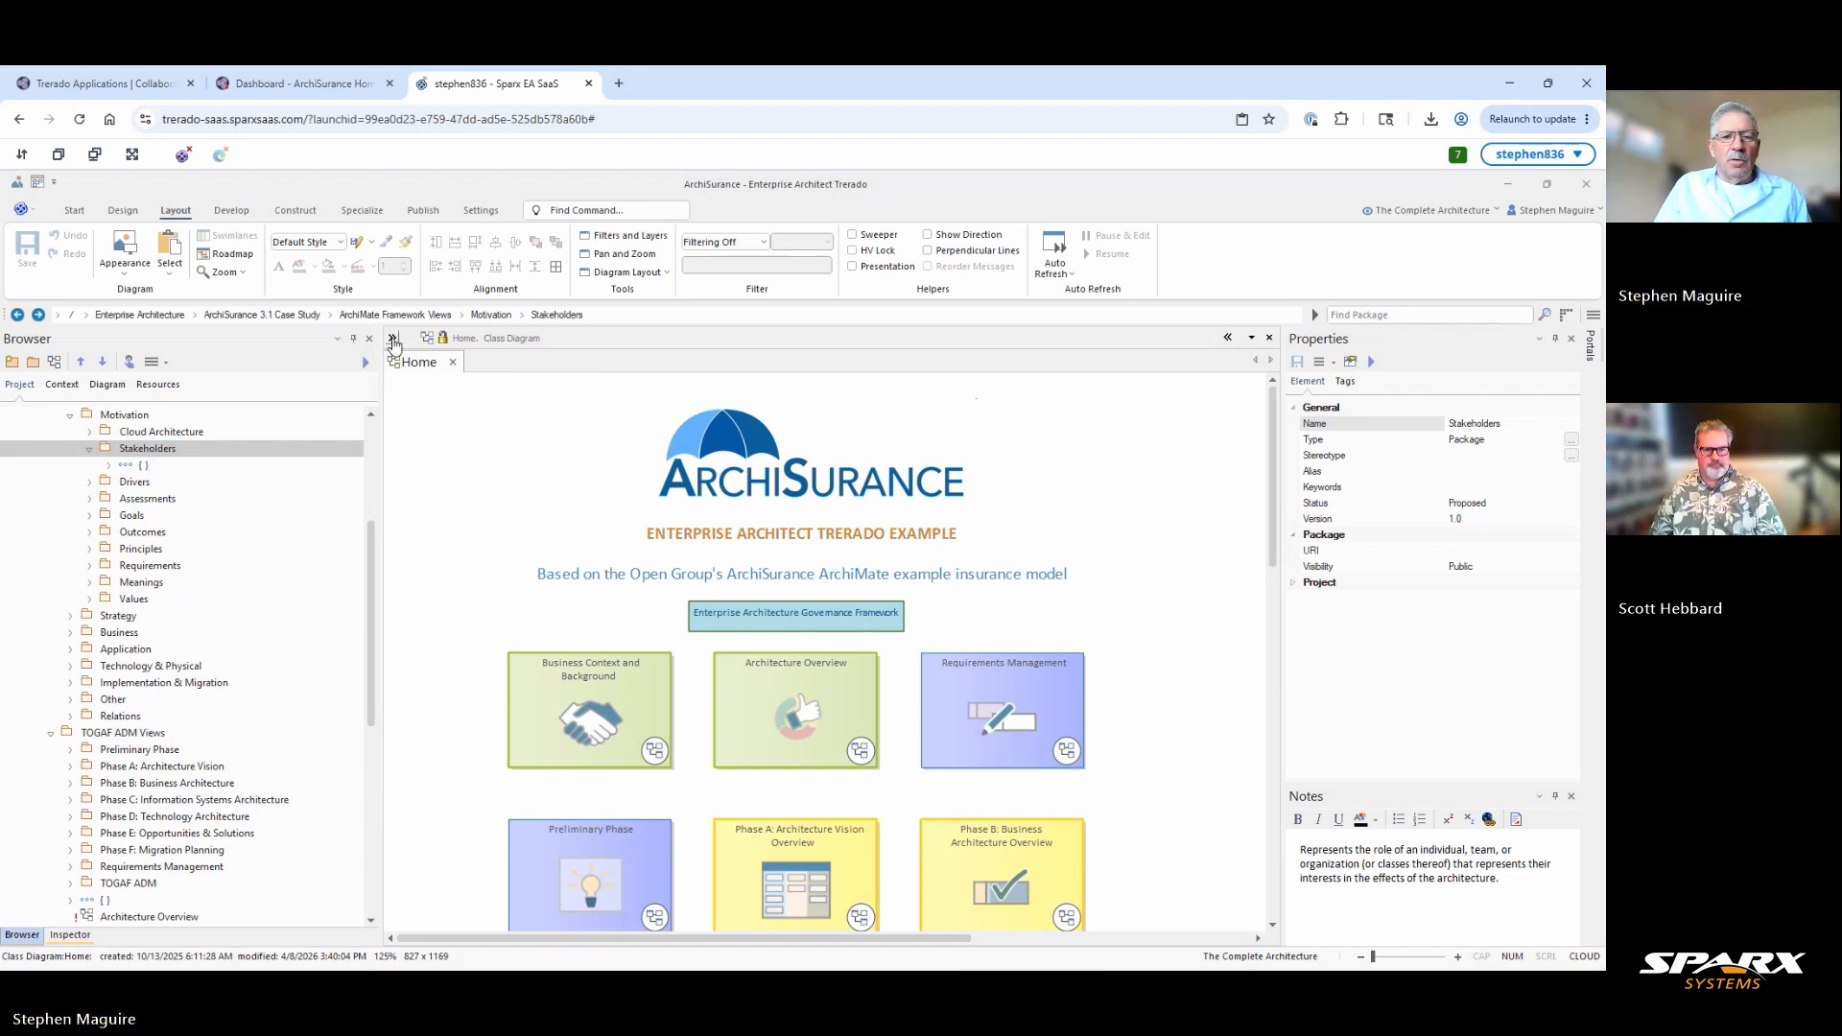
pyautogui.click(393, 342)
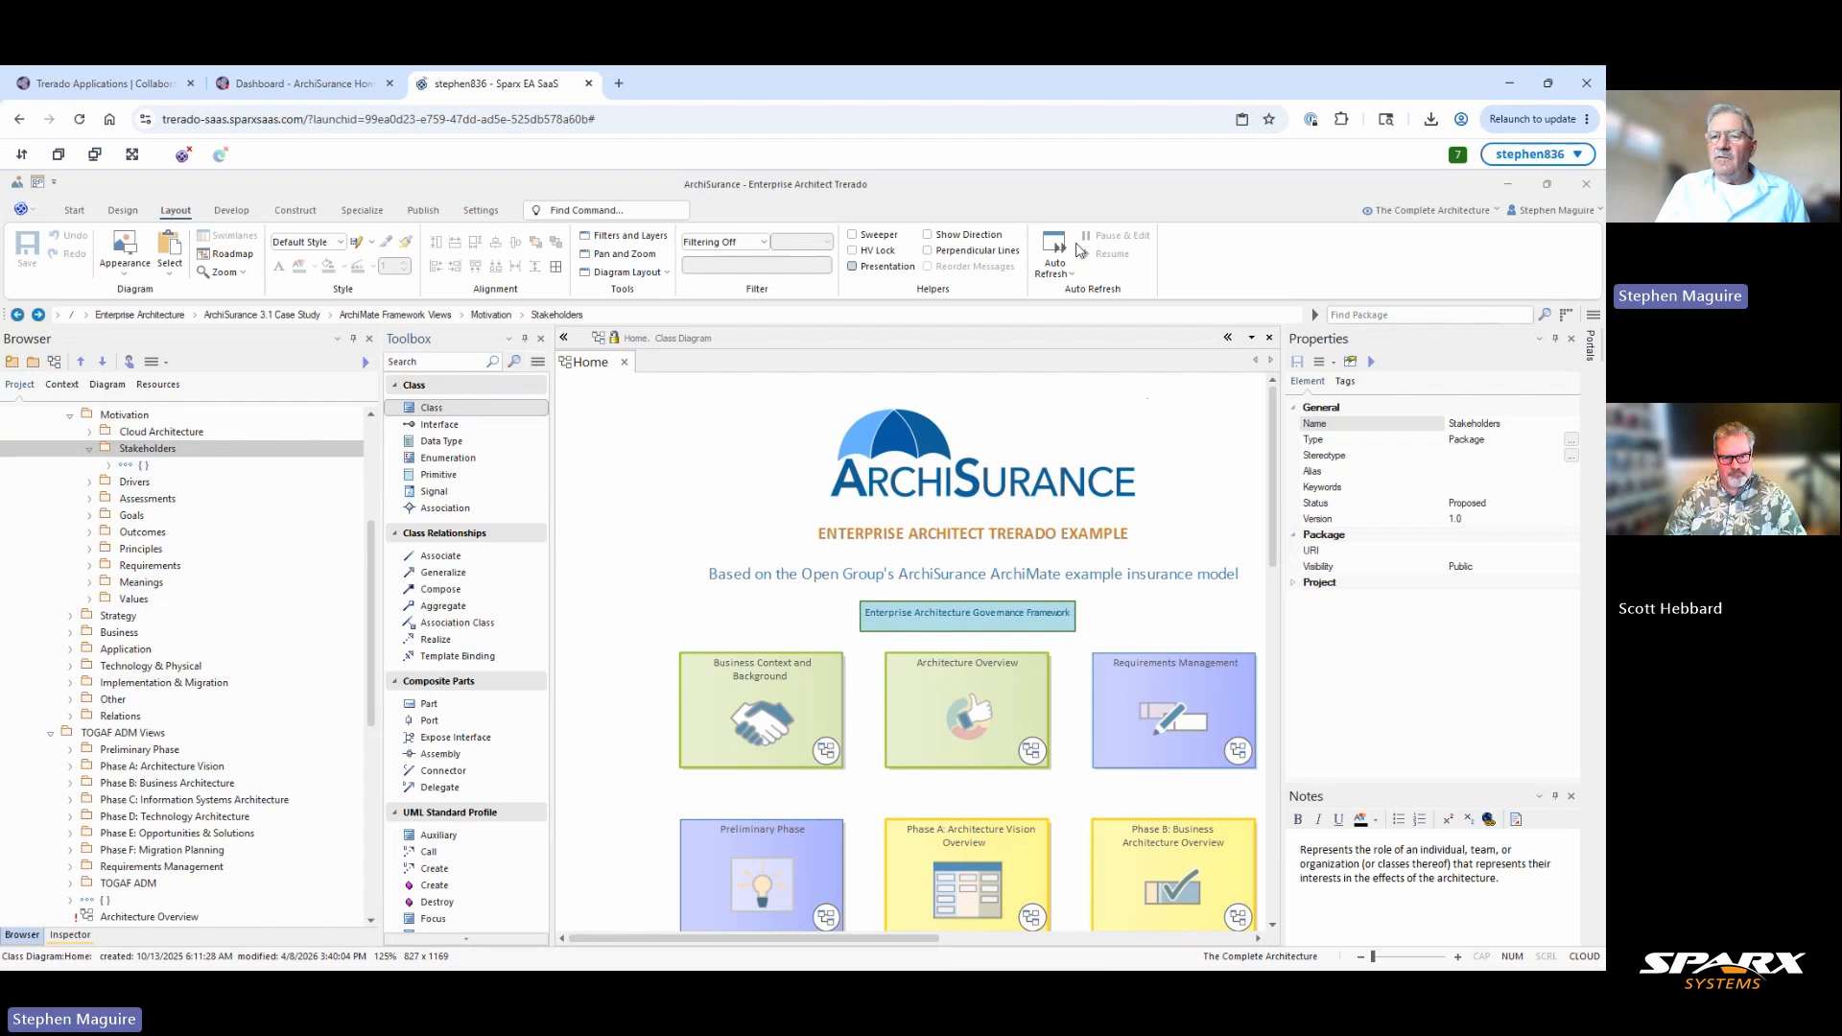
# Apply The Complete Architecture perspective from the shared sets and dismiss the Model Builder.
pyautogui.click(1496, 211)
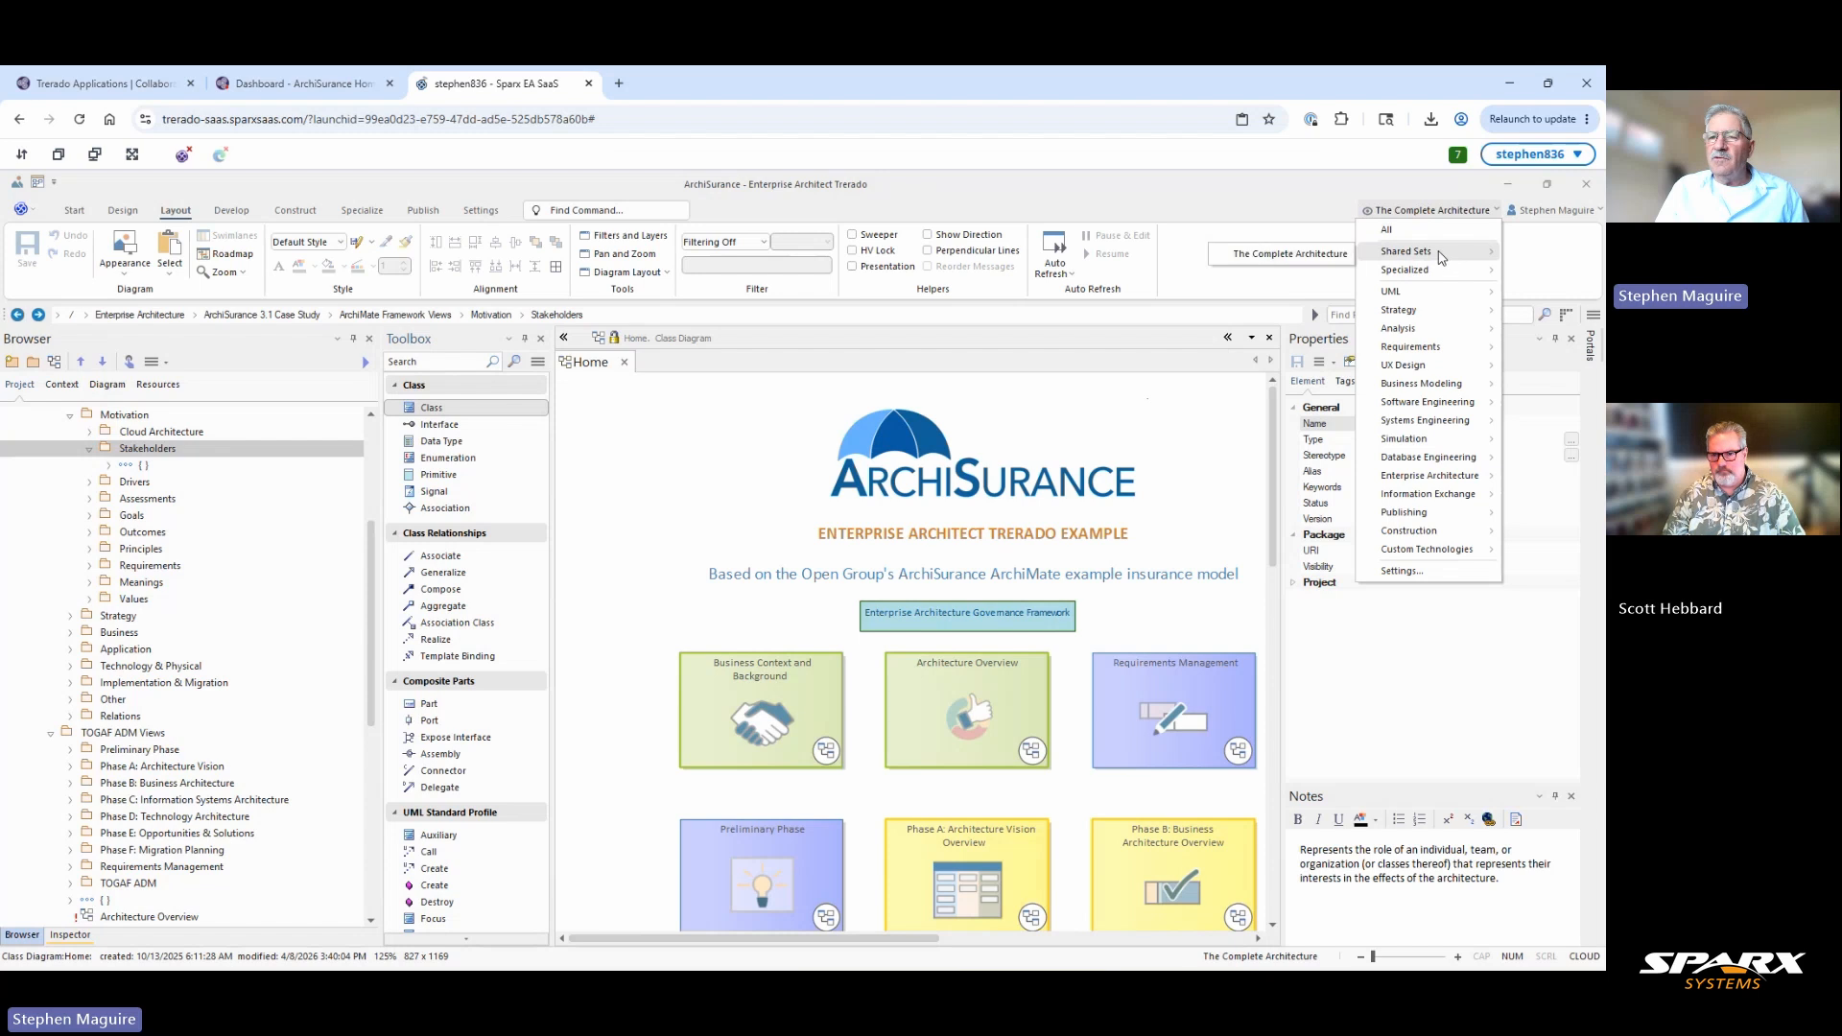
pyautogui.click(1276, 264)
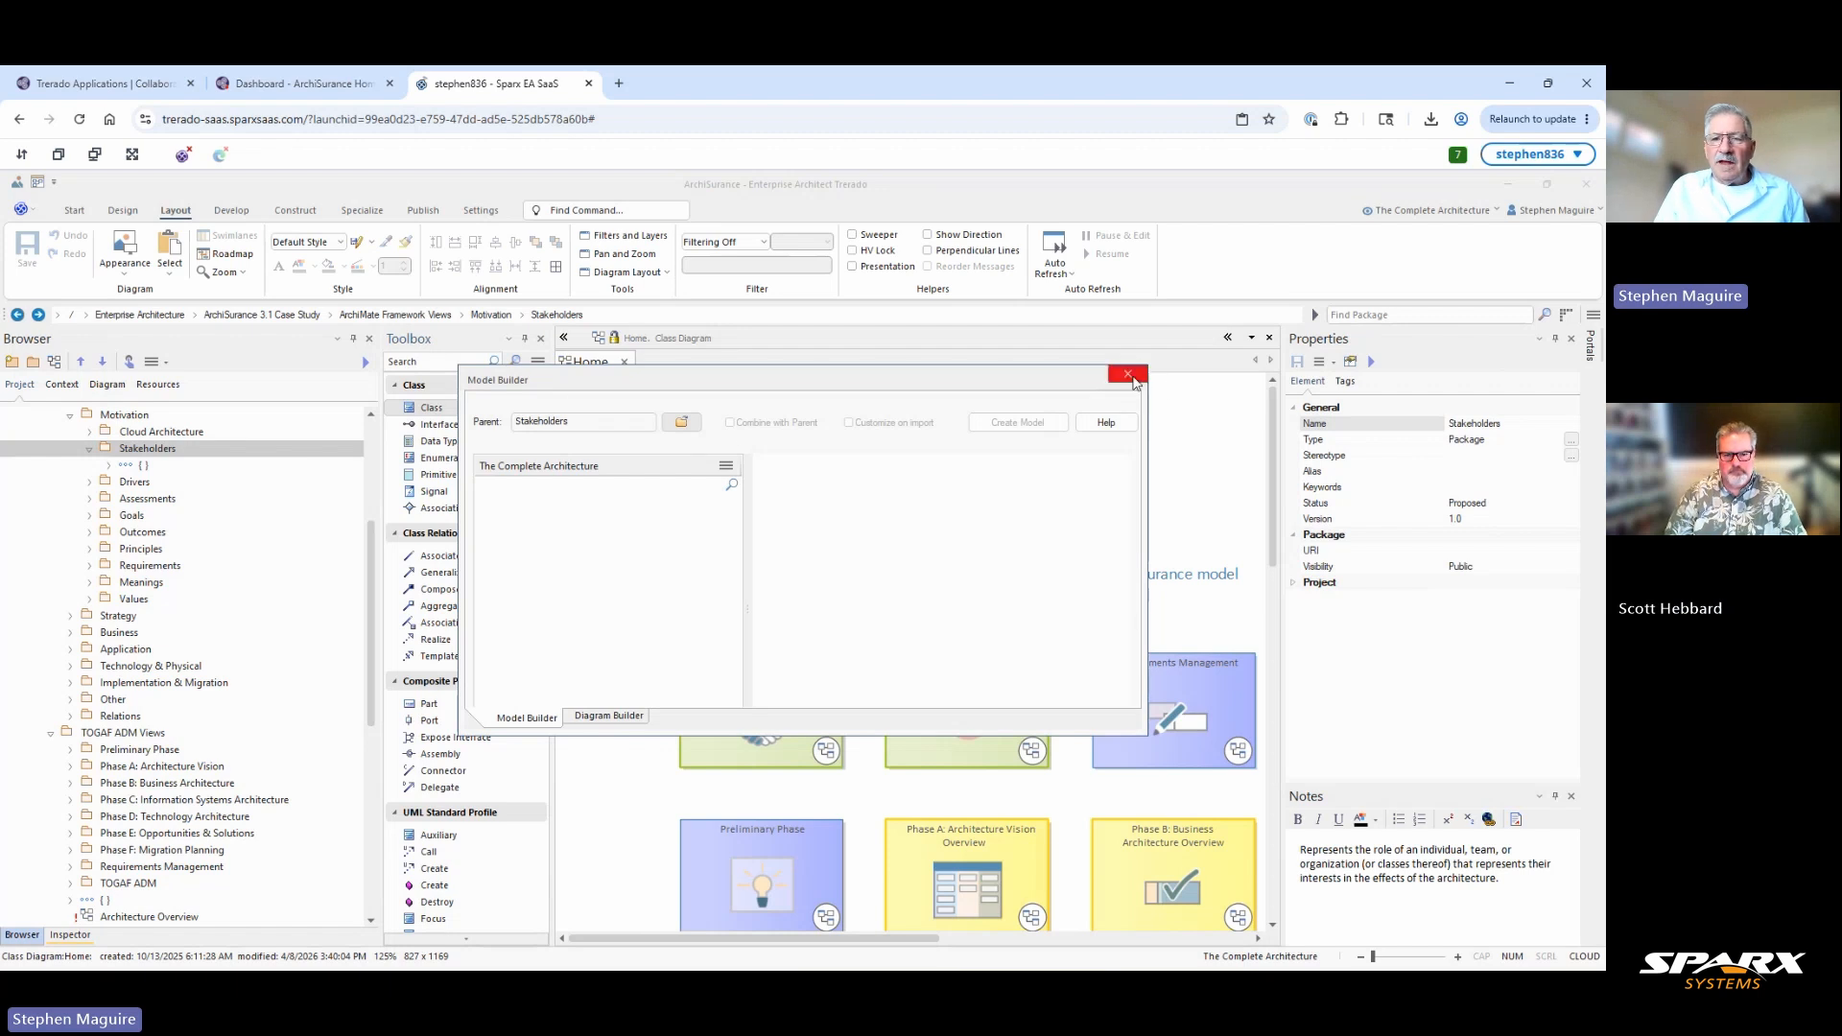
pyautogui.click(1128, 374)
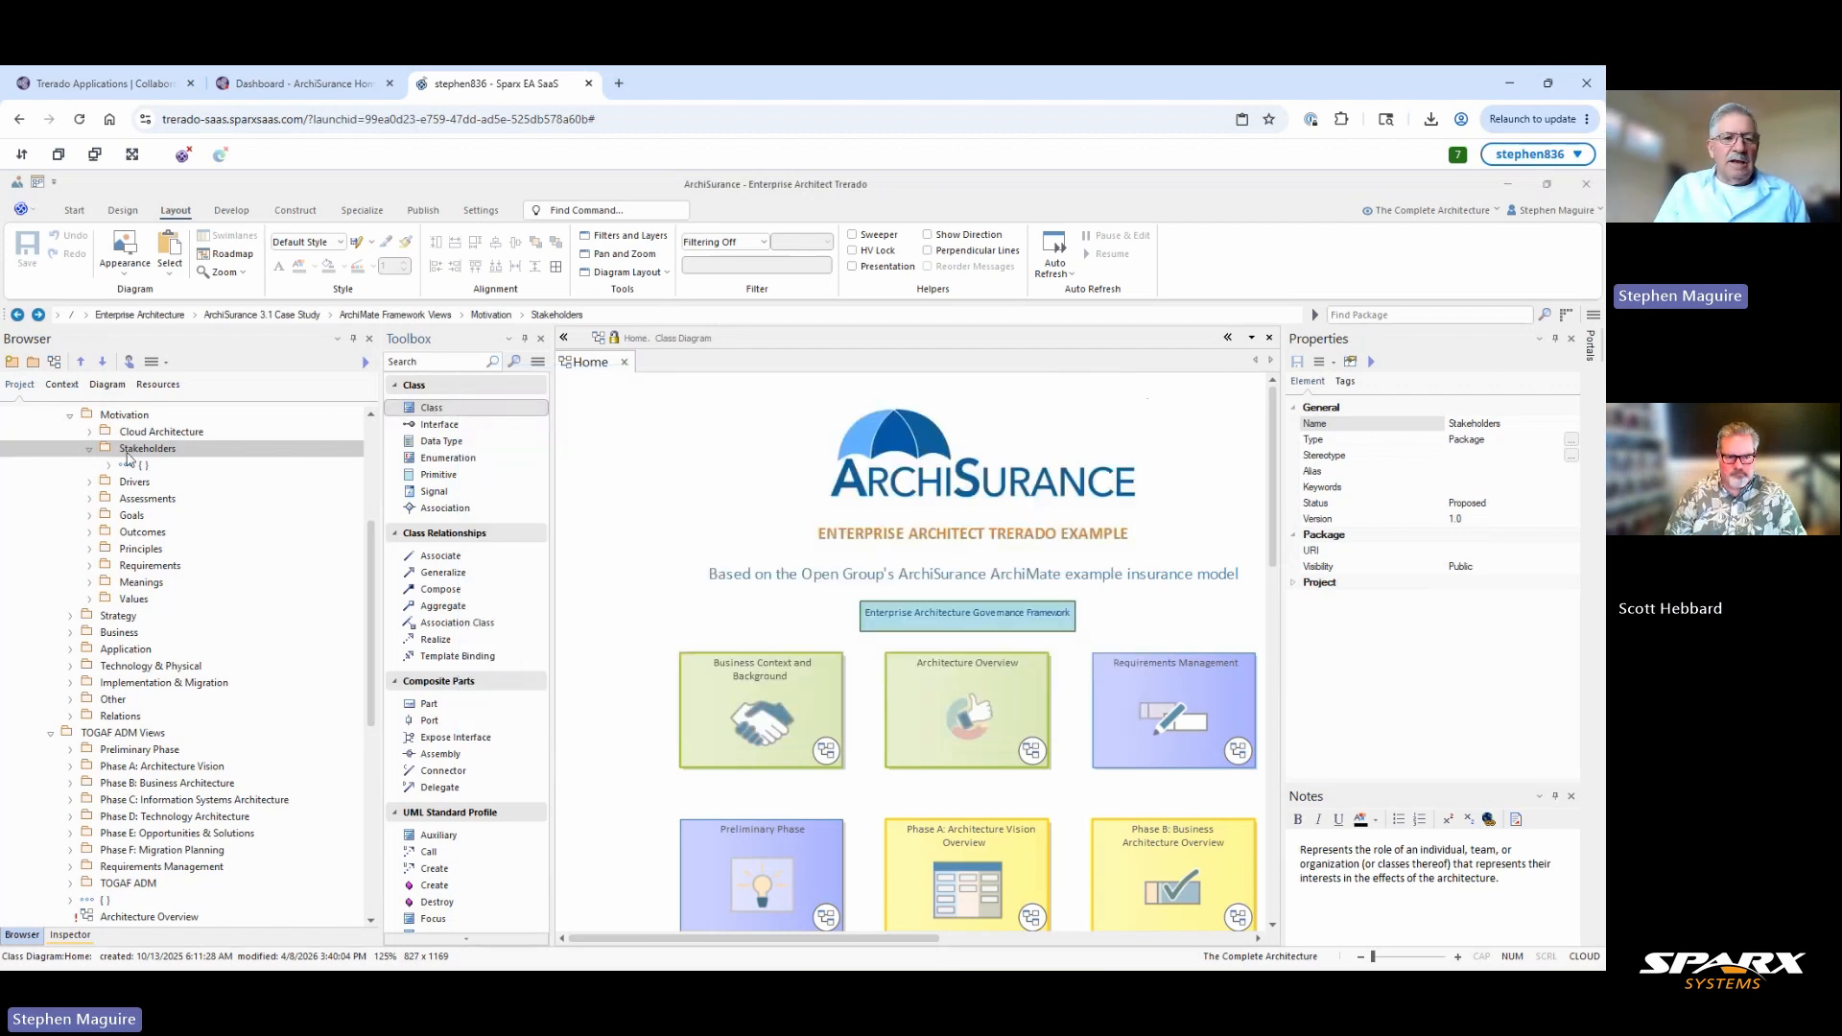
# Create a new Motivation diagram named Stakeholders in the Stakeholders package.
pyautogui.click(55, 363)
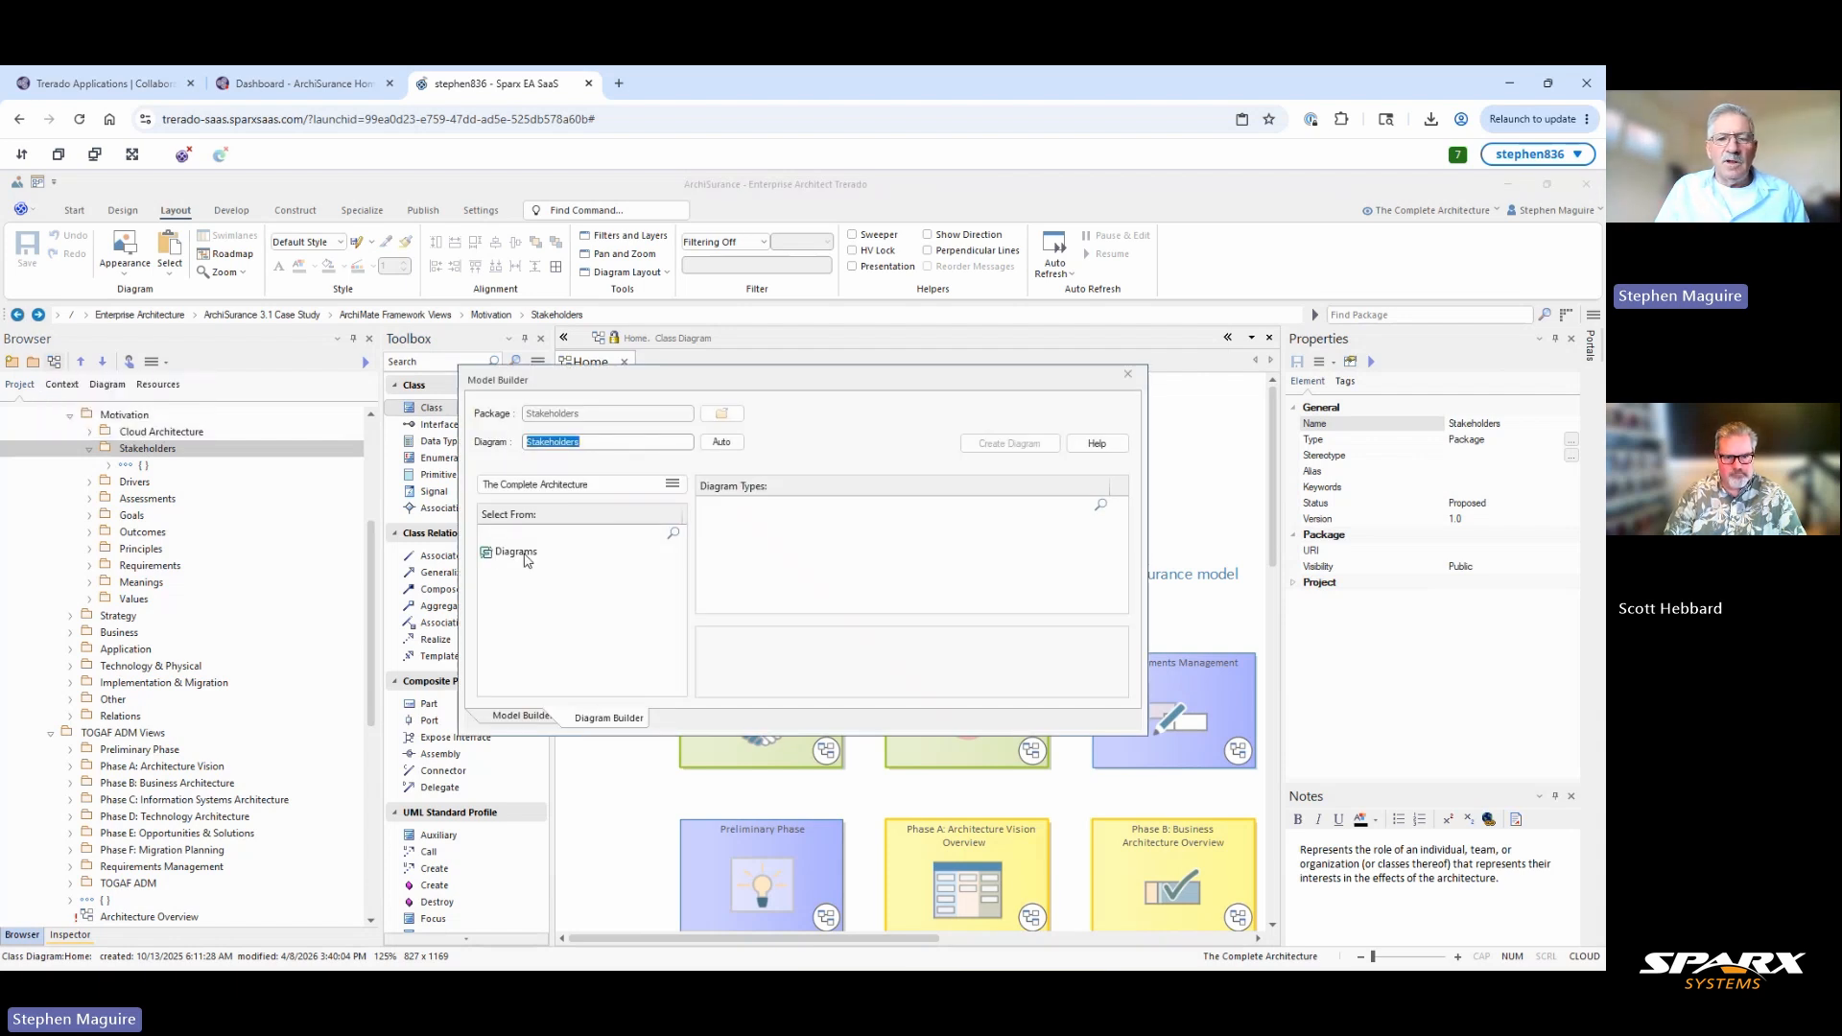
pyautogui.click(518, 552)
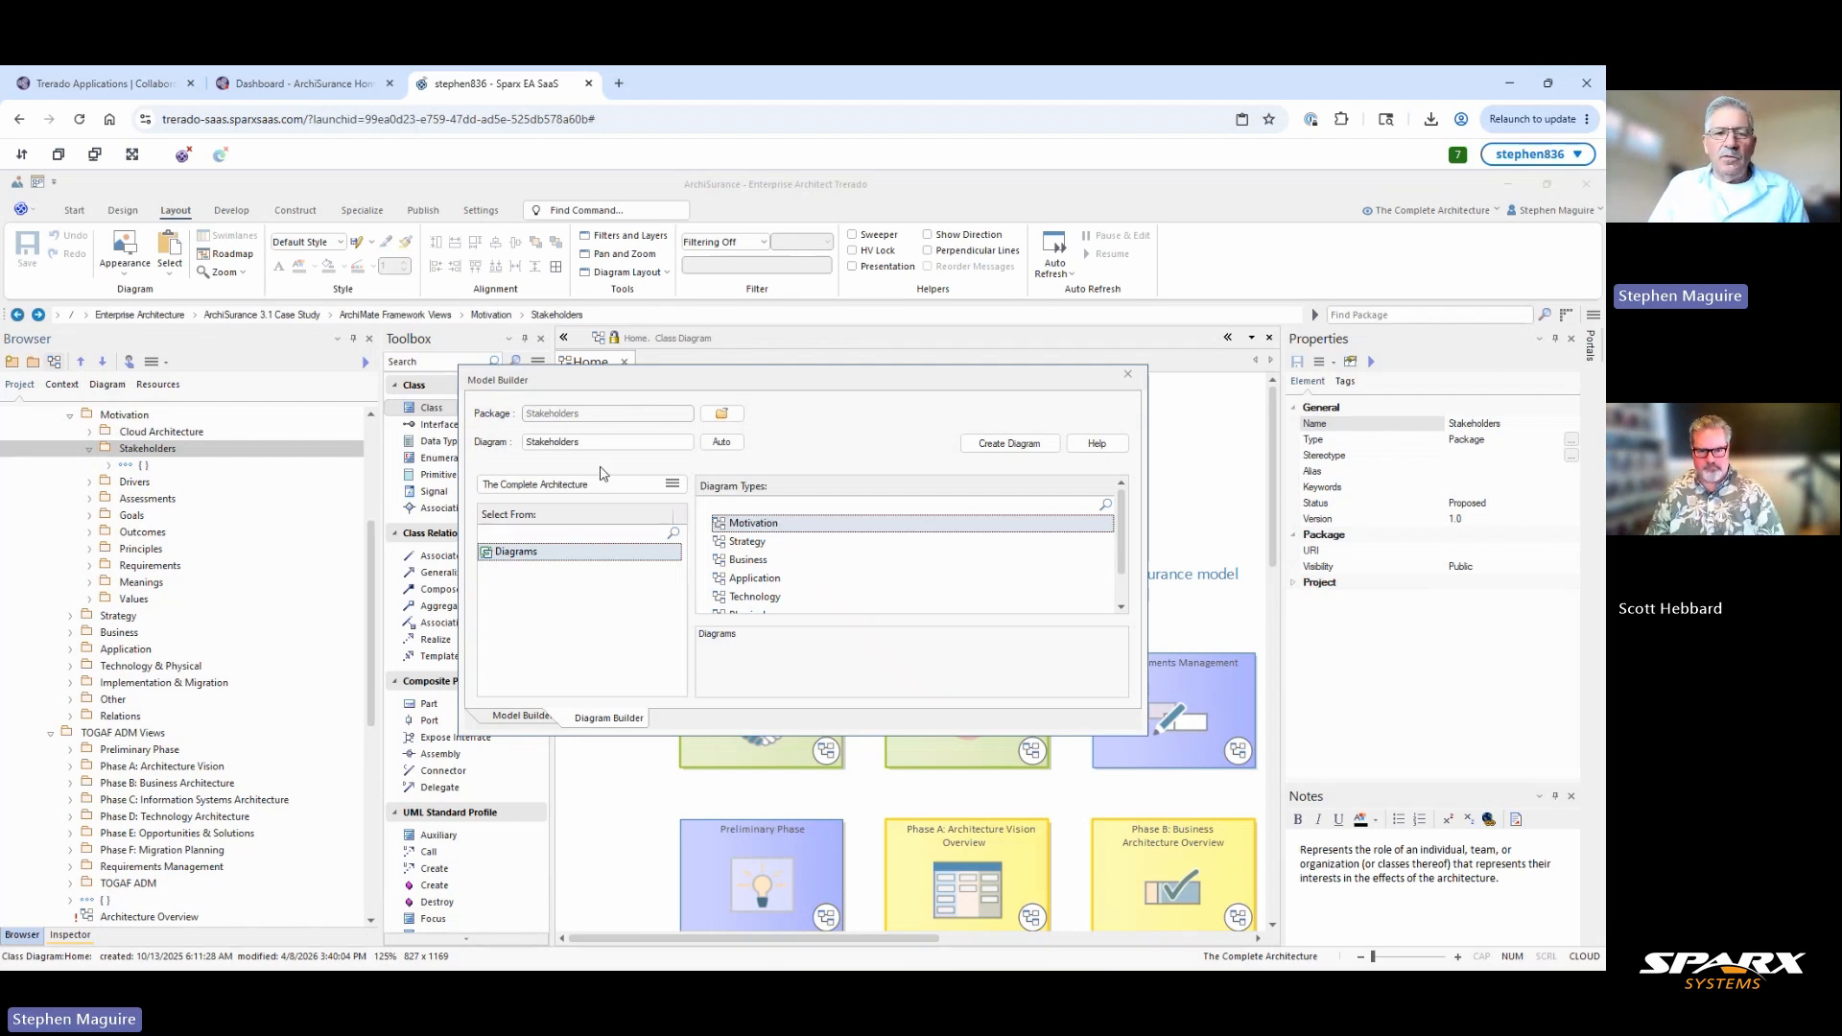
pyautogui.click(1015, 444)
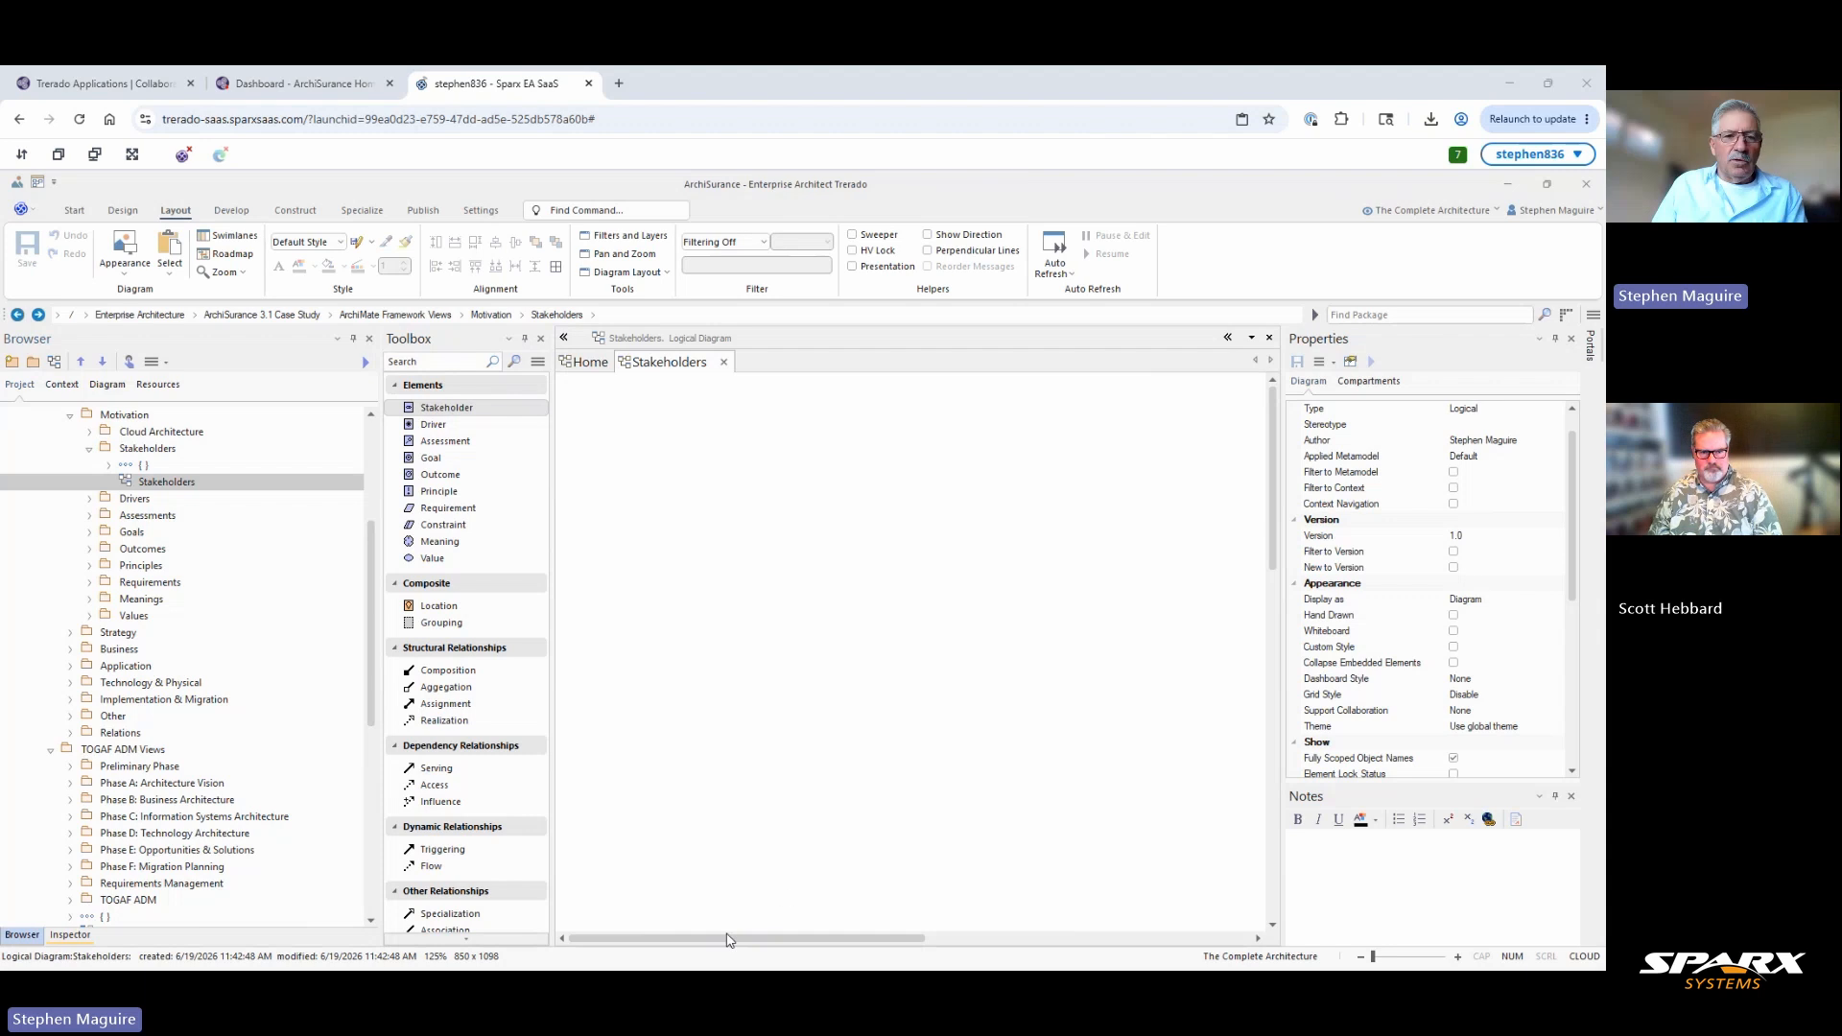
# Add a Stakeholder element named Board to the new diagram and move it slightly nearer the diagram's upper-left corner.
pyautogui.click(443, 410)
pyautogui.click(641, 455)
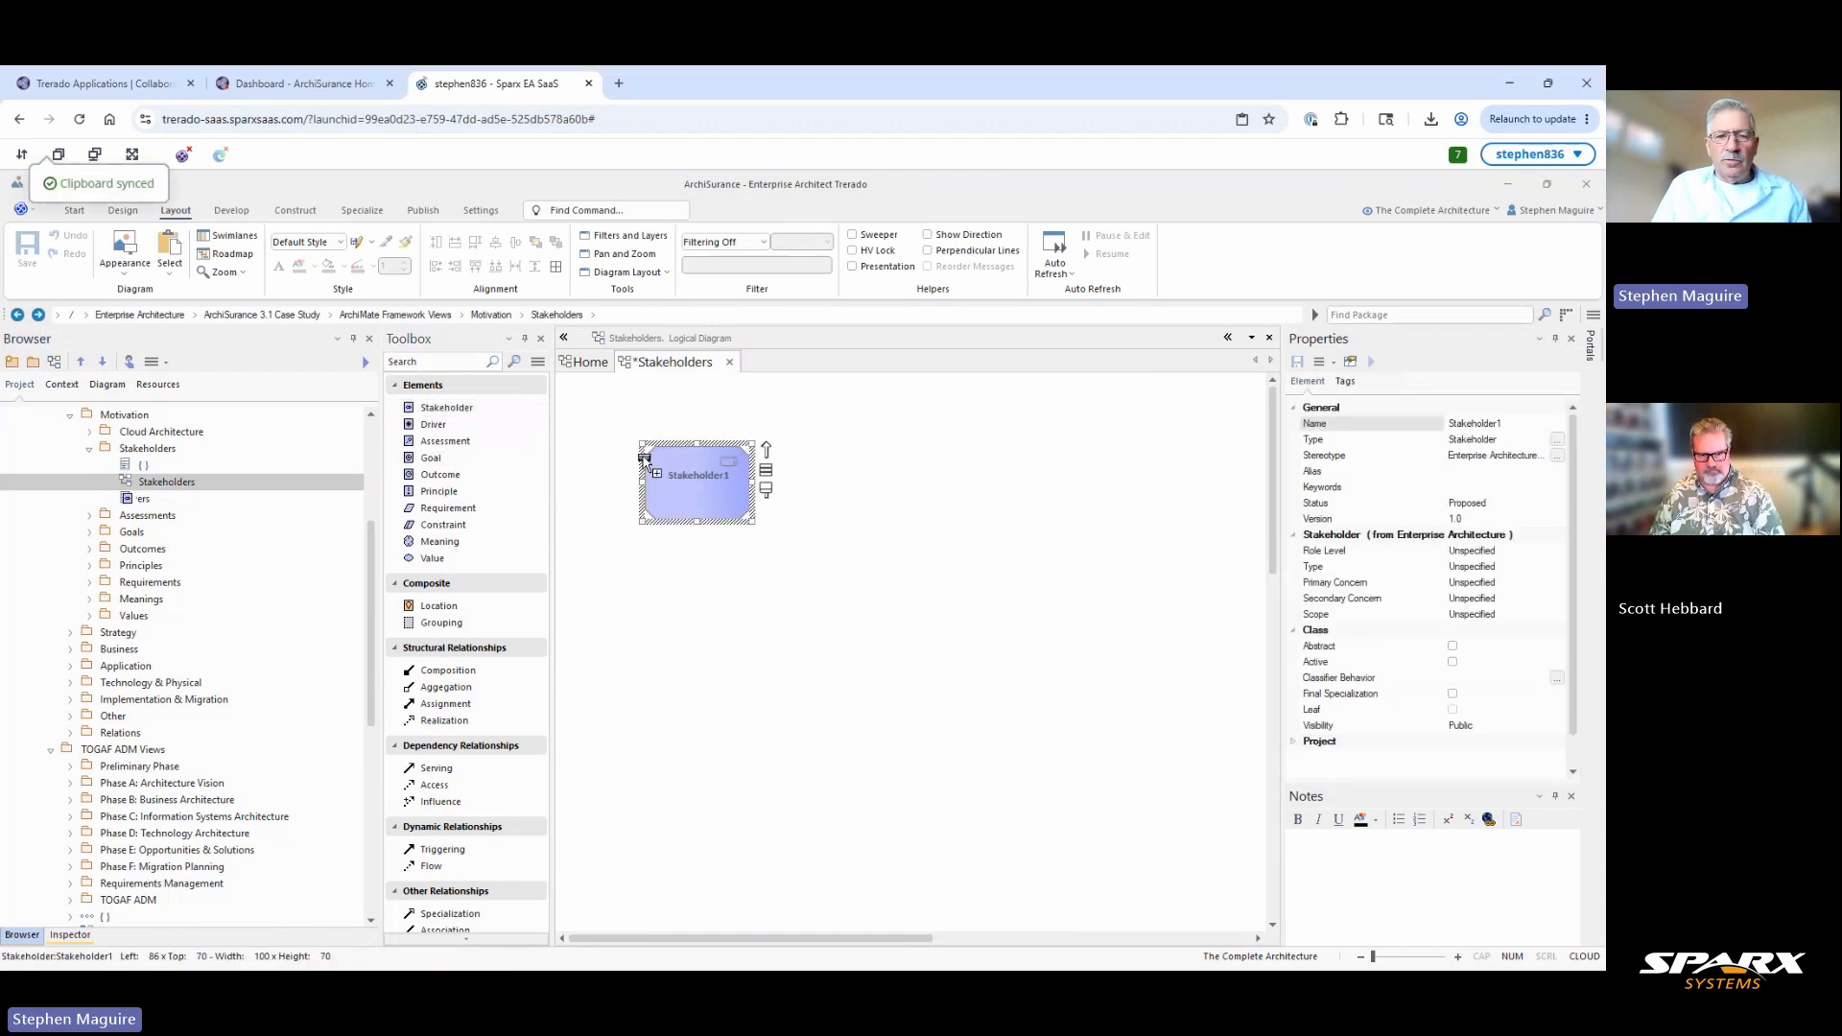
pyautogui.write('Board')
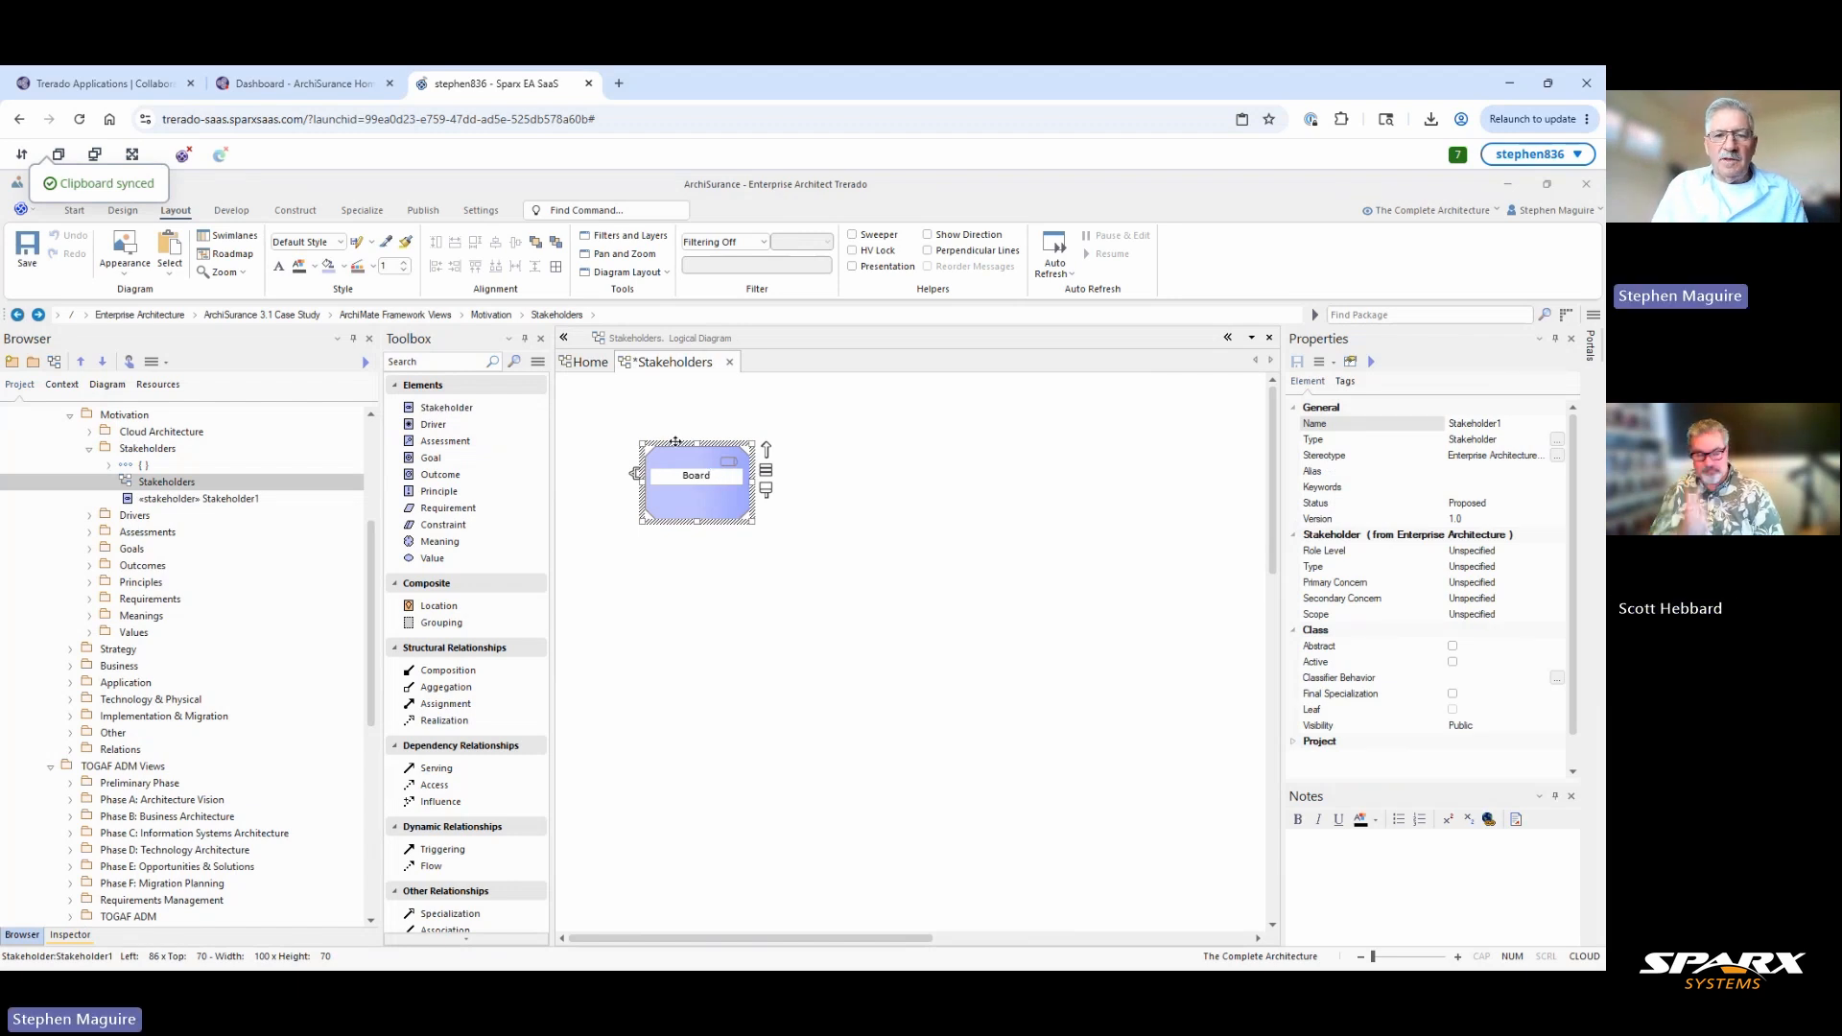
pyautogui.click(718, 552)
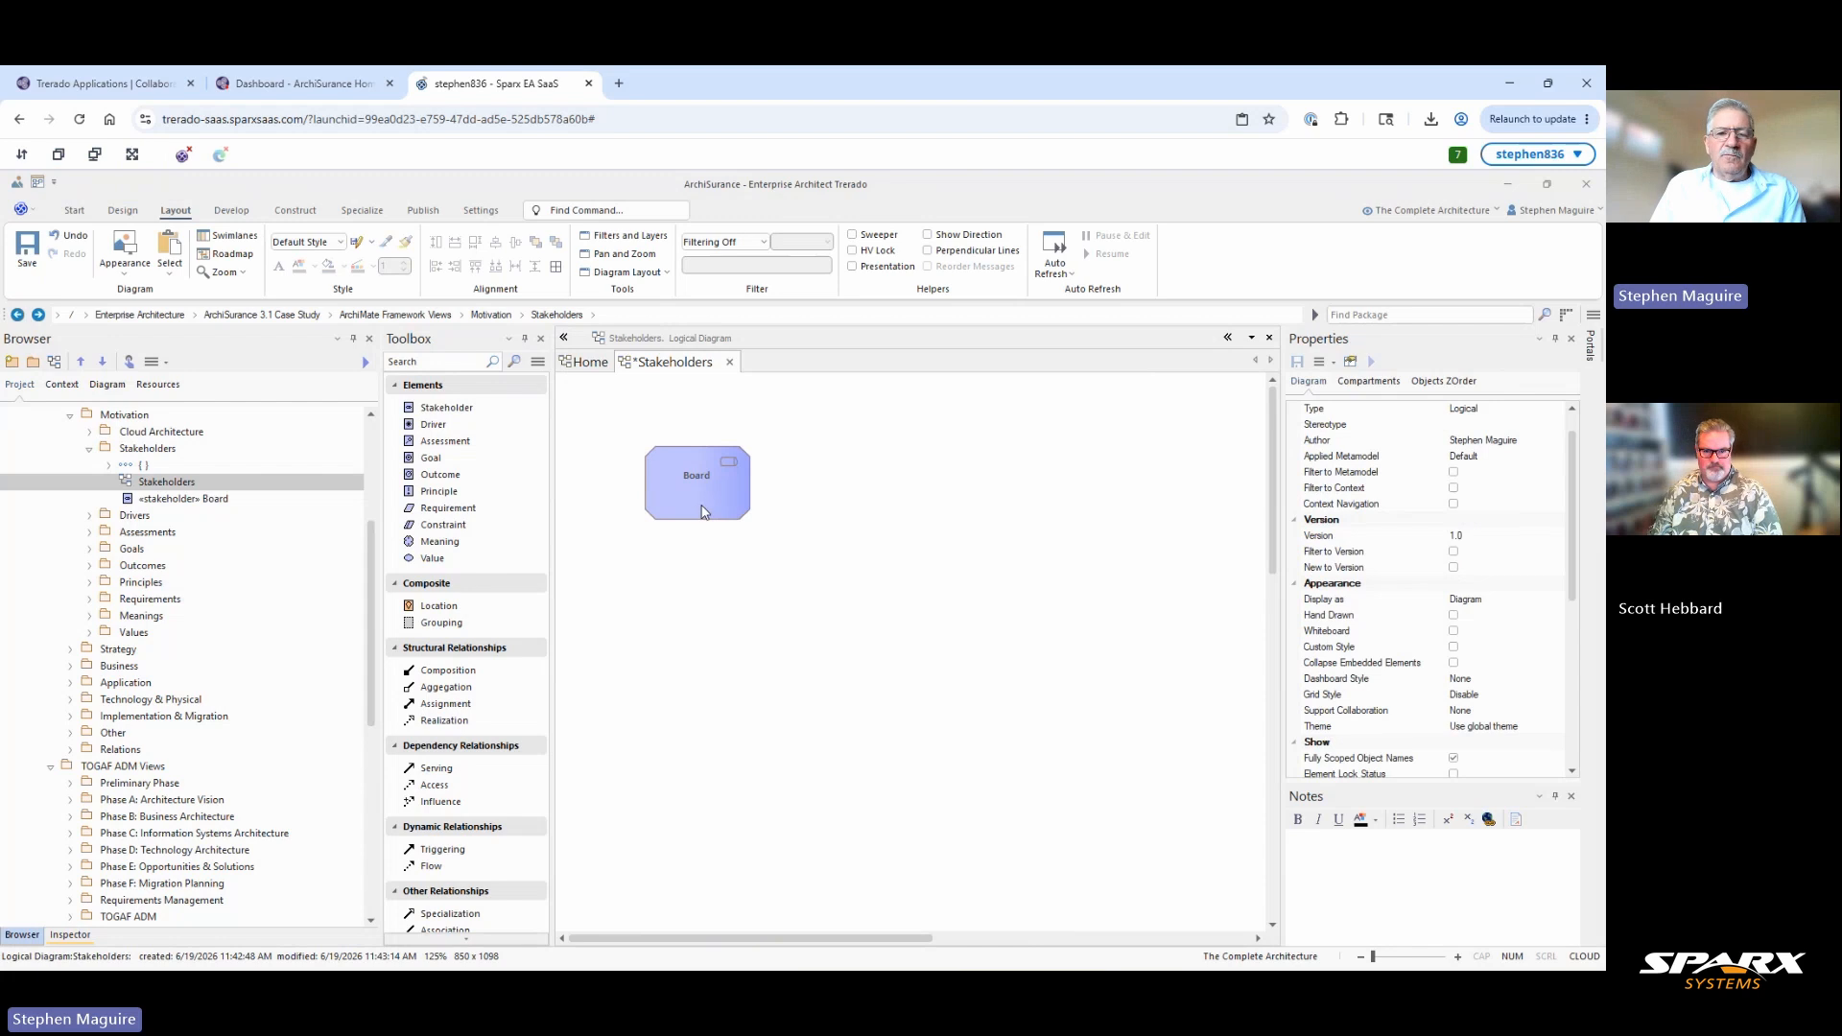
pyautogui.moveTo(698, 508); pyautogui.dragTo(671, 477)
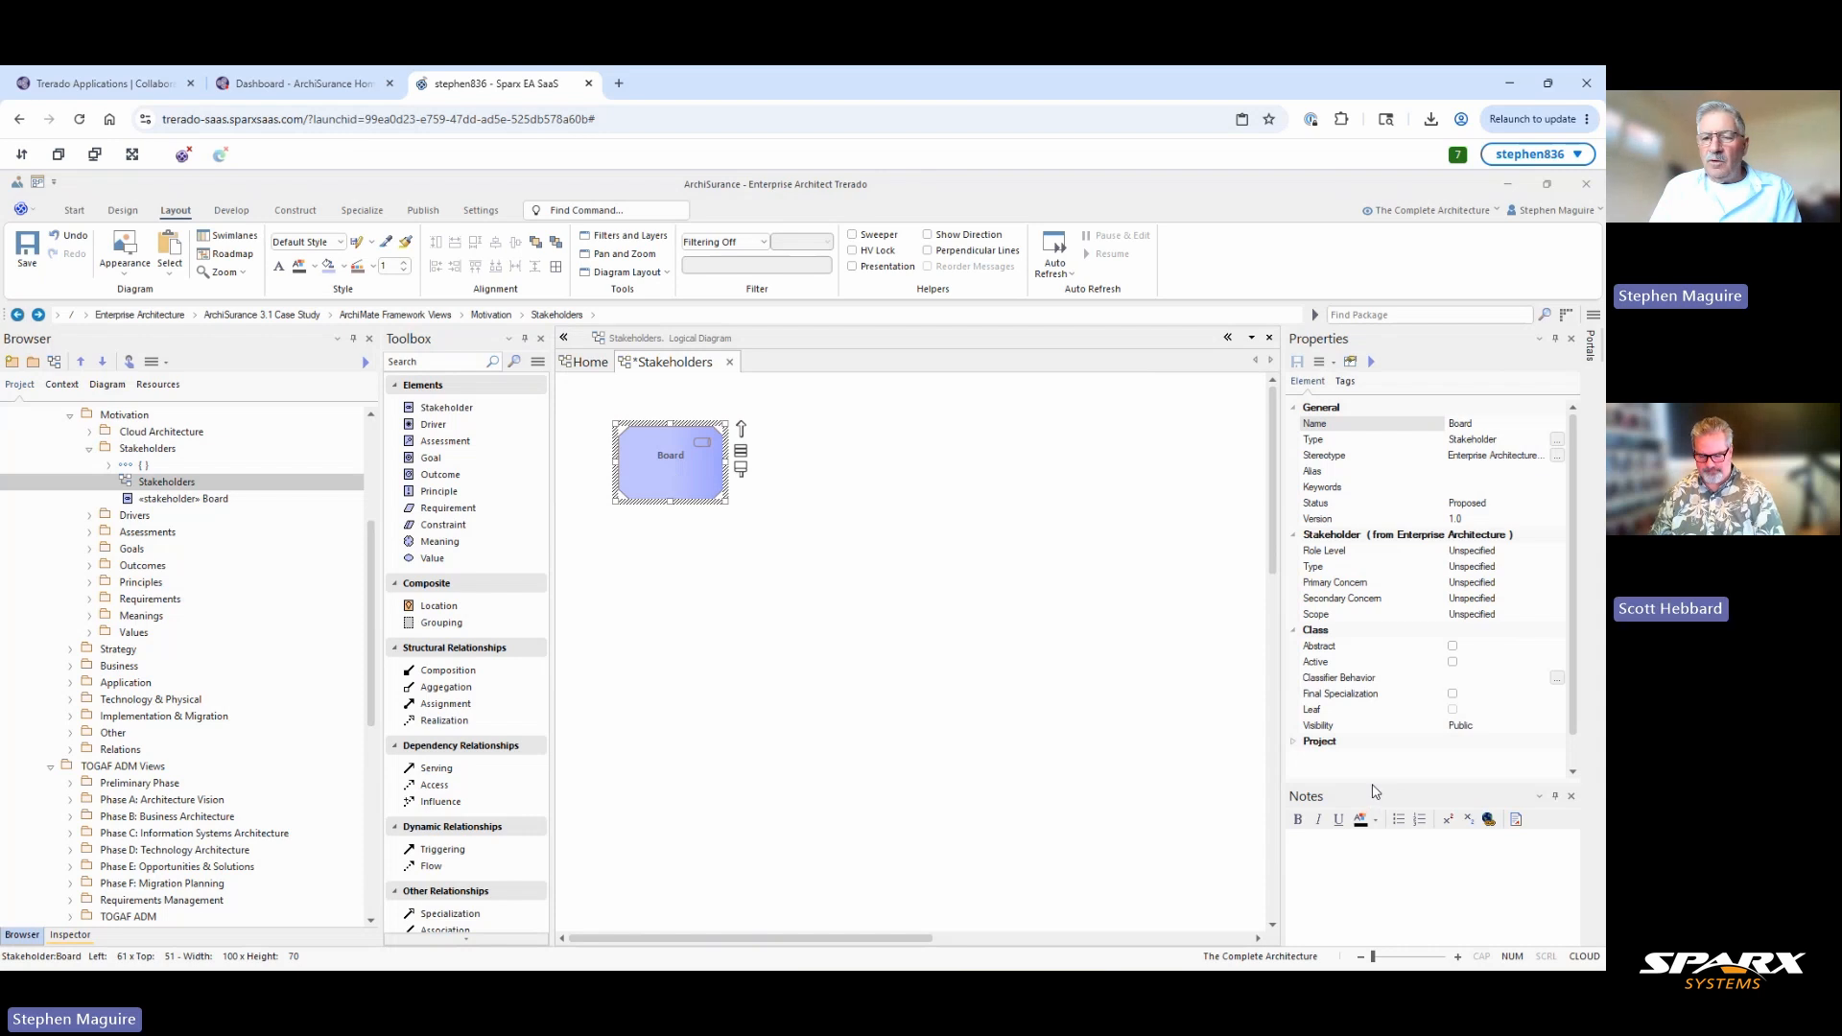
# Enlarge the notes area and paste the description of ArchiSurance's executive leadership team into the Board stakeholder's notes.
pyautogui.moveTo(1370, 781); pyautogui.dragTo(1345, 730)
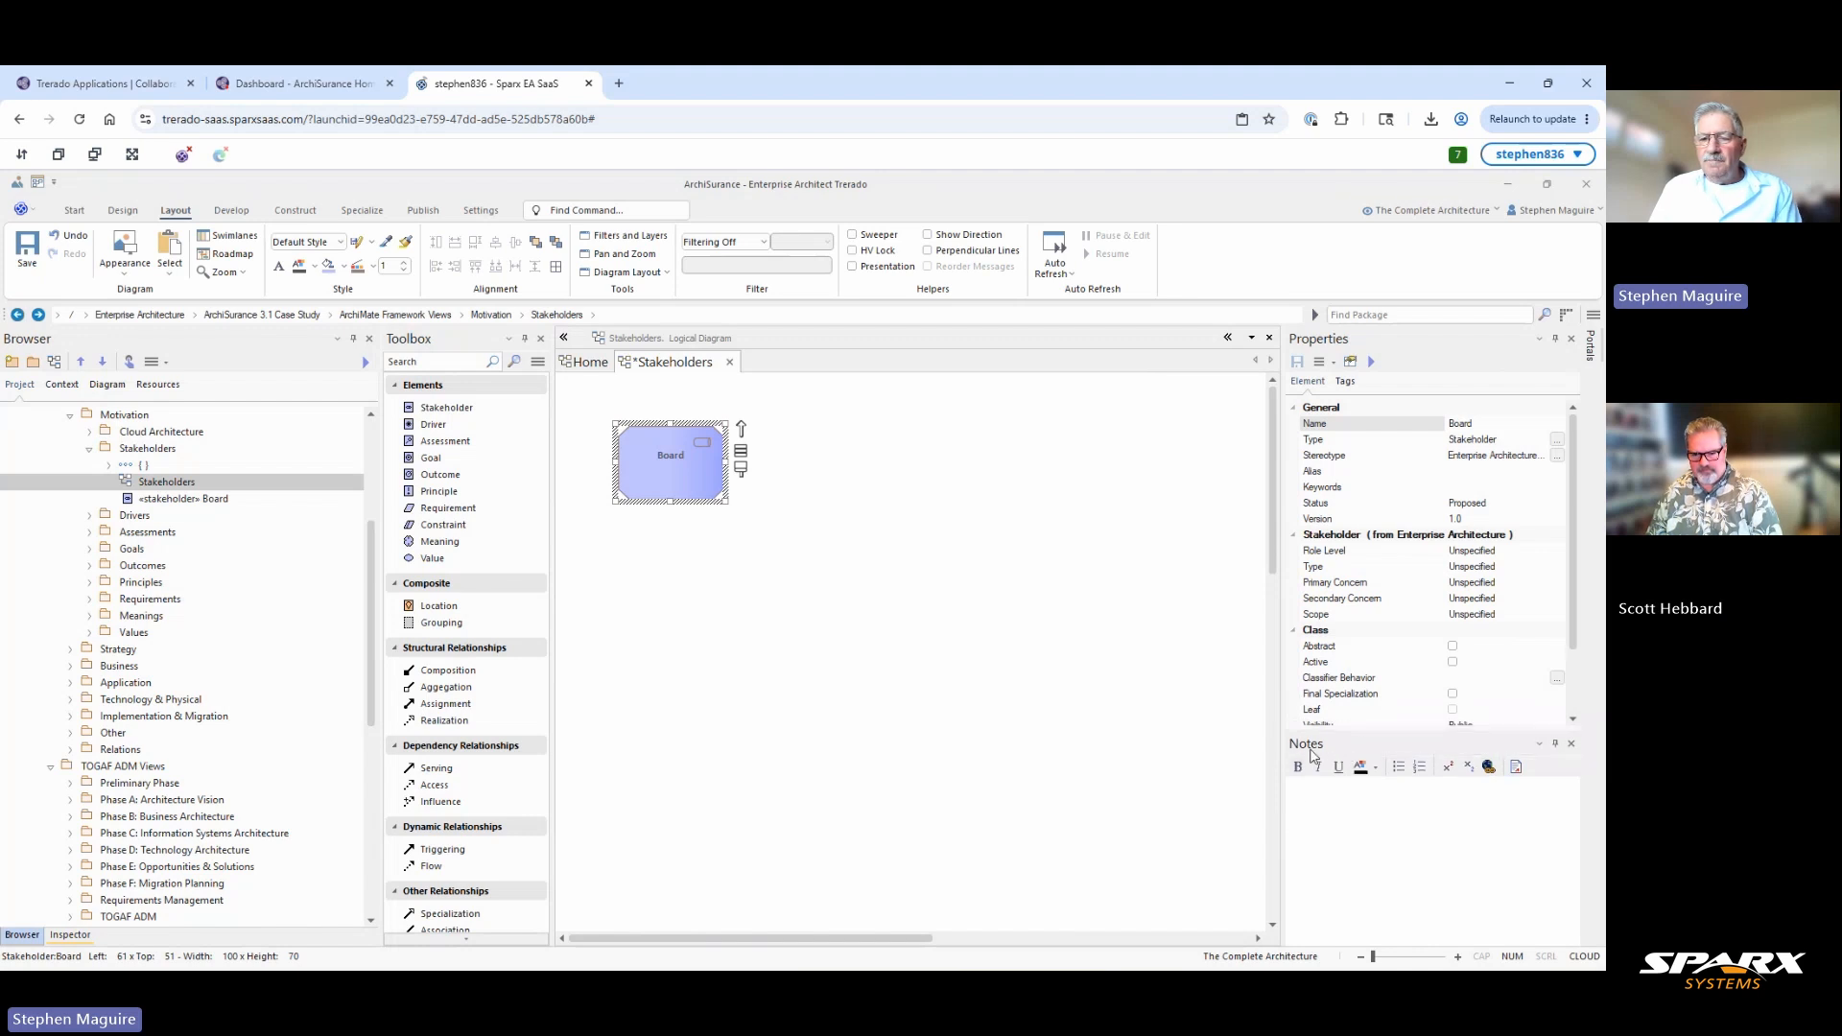
pyautogui.click(1313, 795)
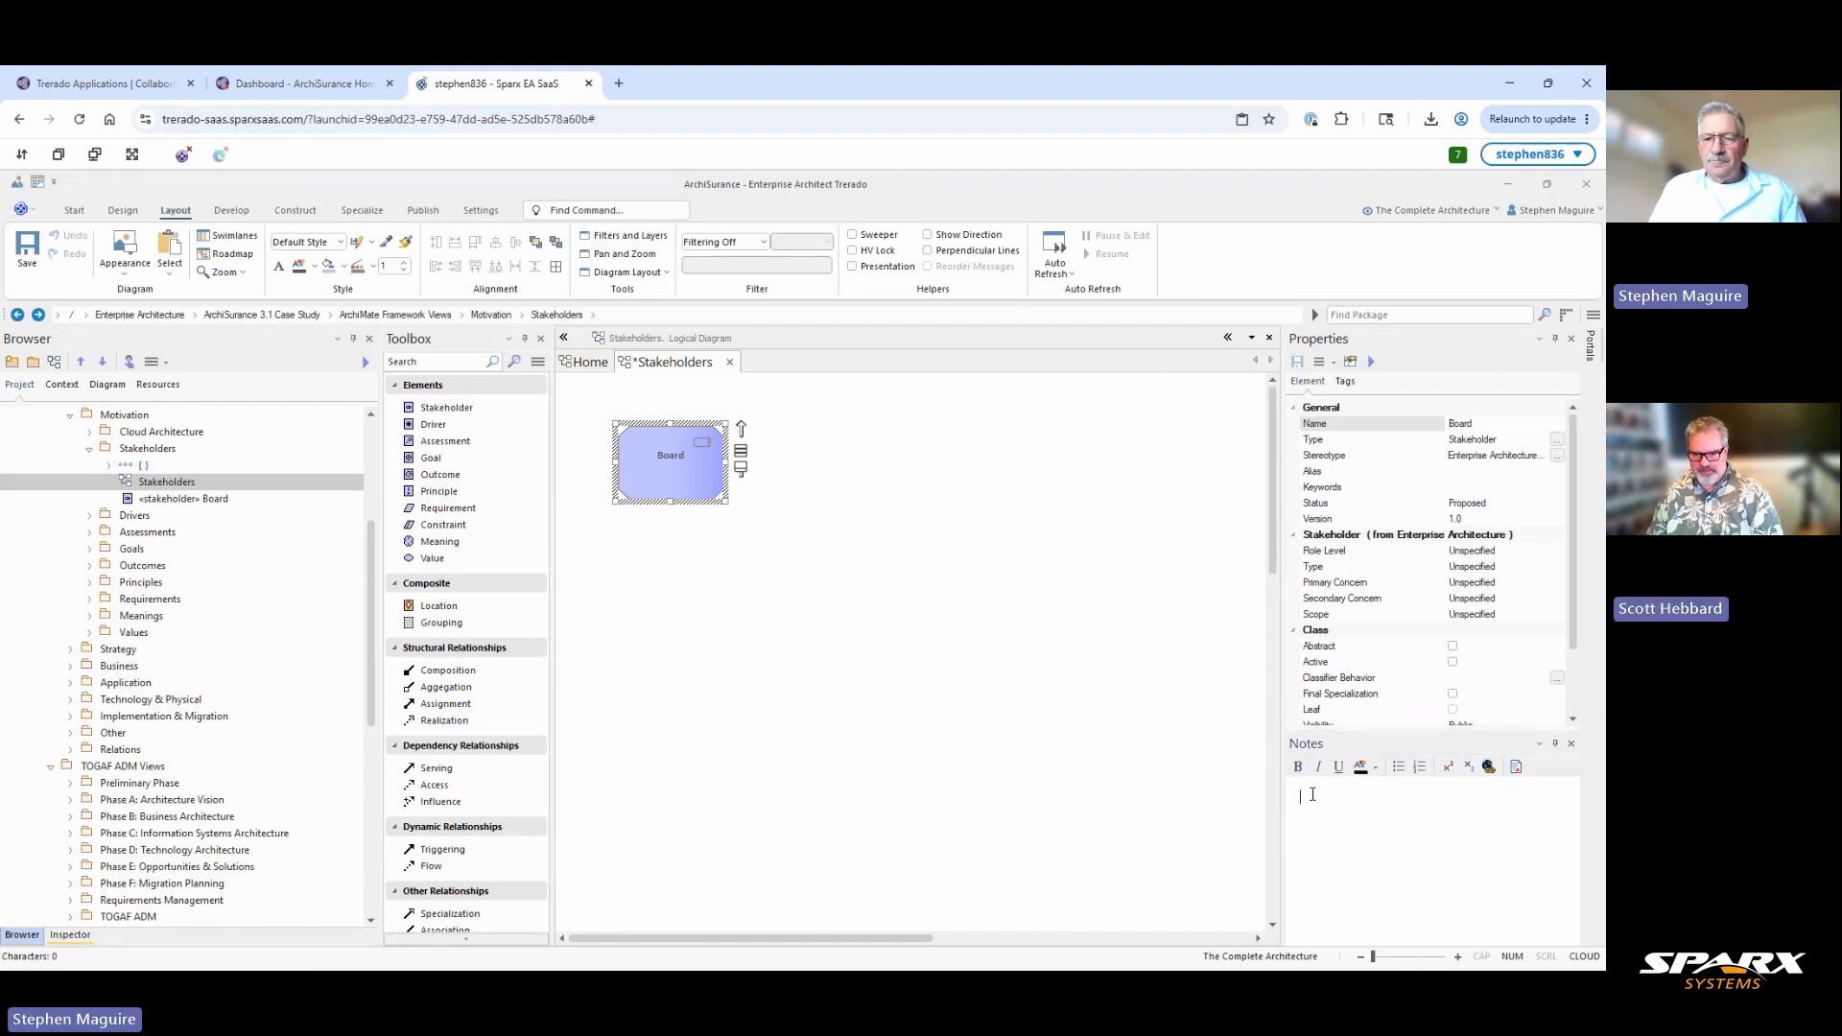
pyautogui.hotkey('ctrl', 'v')
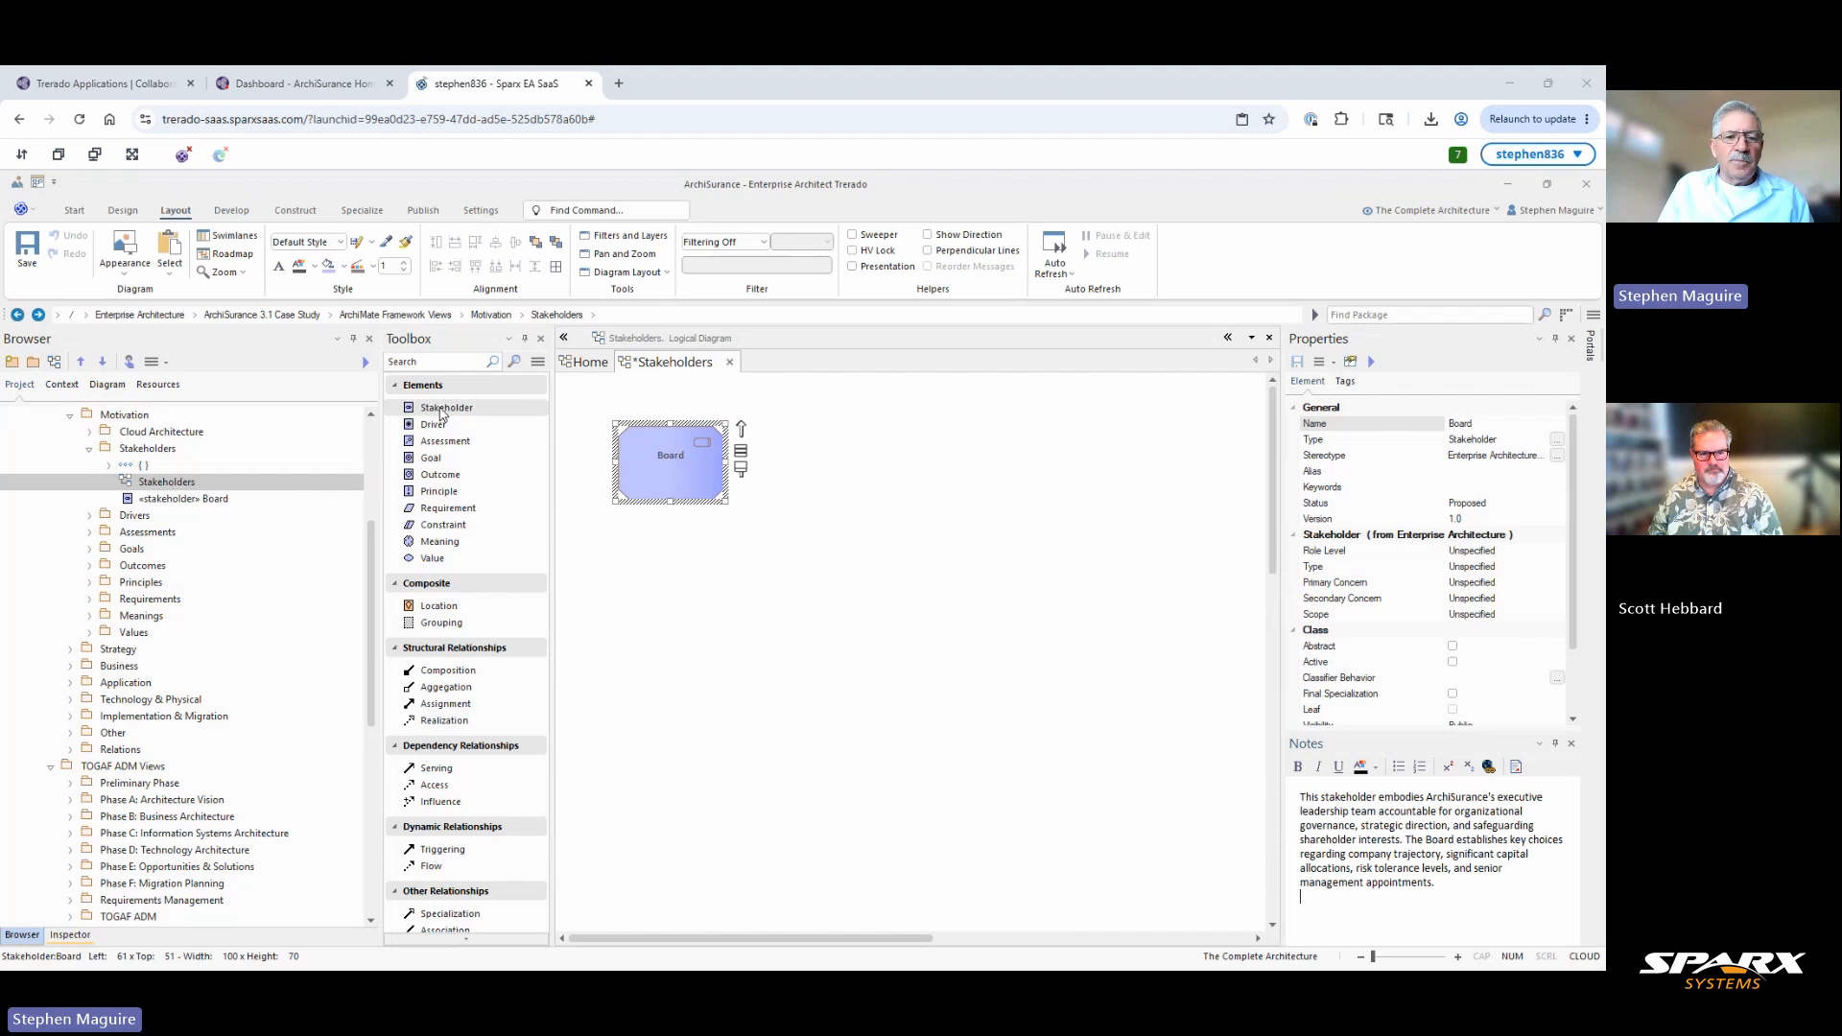
# Add a Stakeholder element directly to the Stakeholders package in the model tree and name it Automobile Repair Shops.
pyautogui.moveTo(448, 412); pyautogui.dragTo(135, 451)
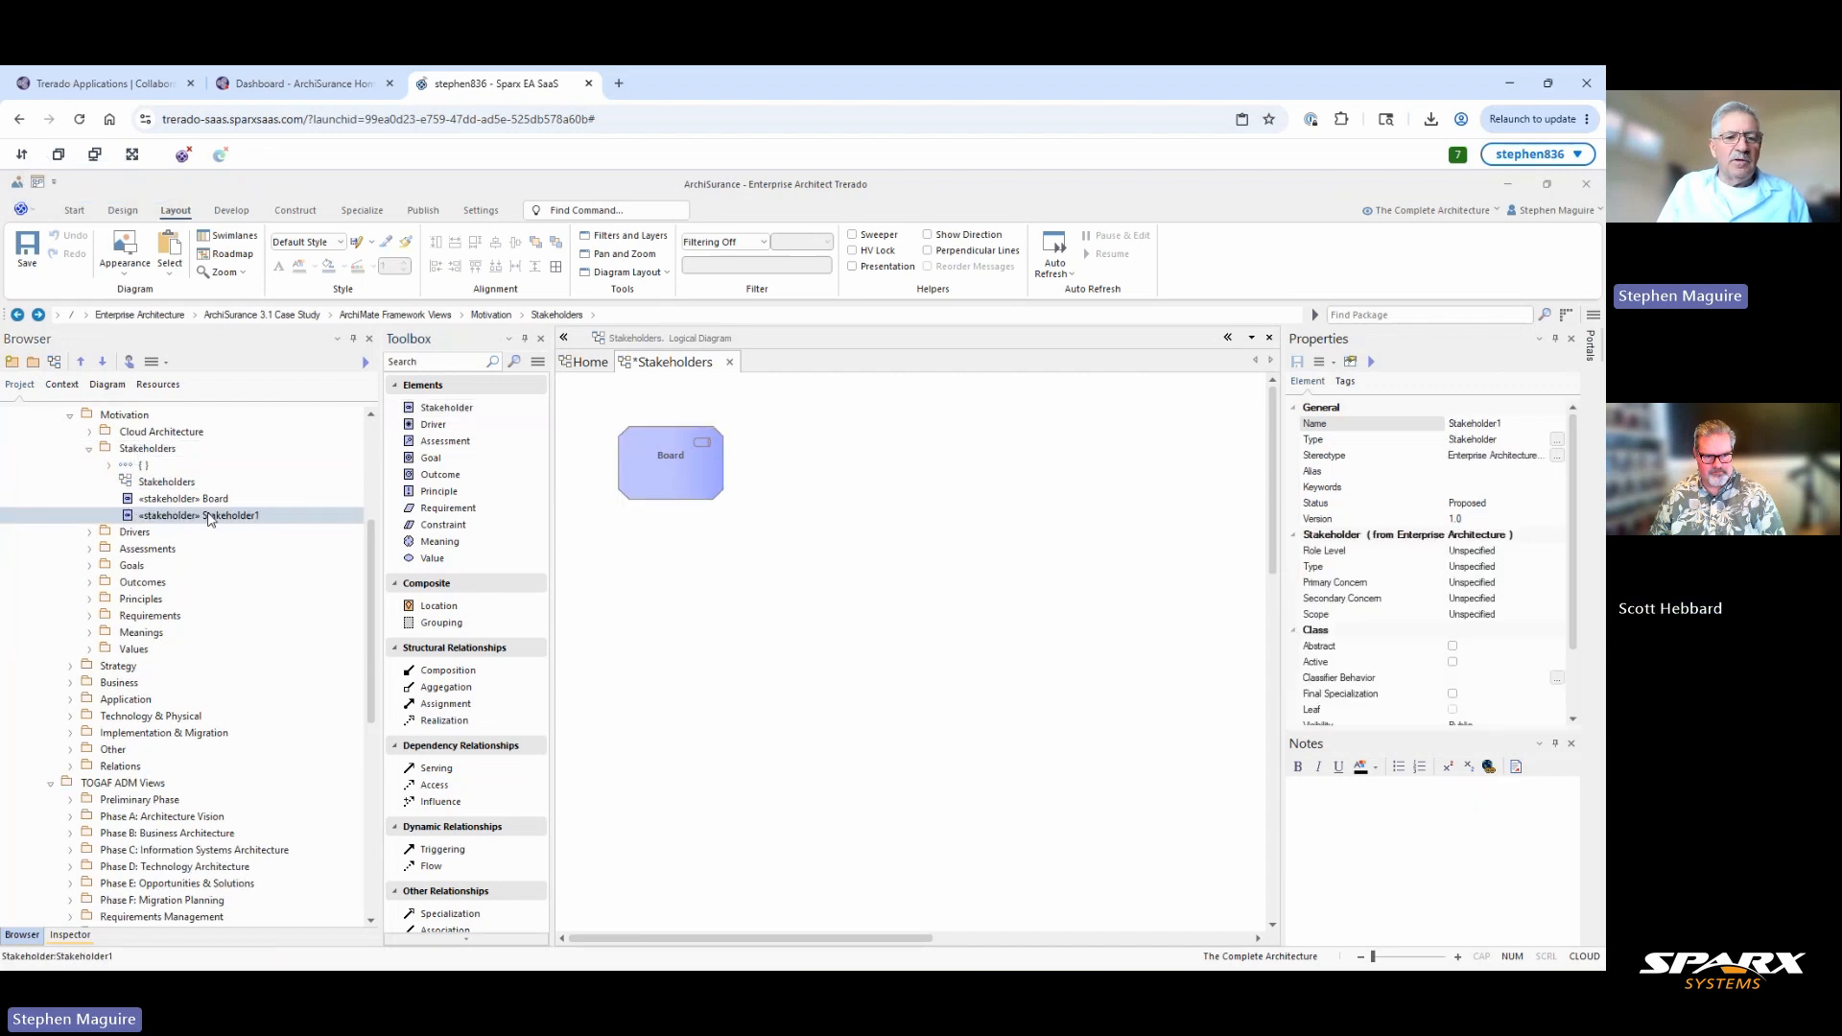
pyautogui.press('F2')
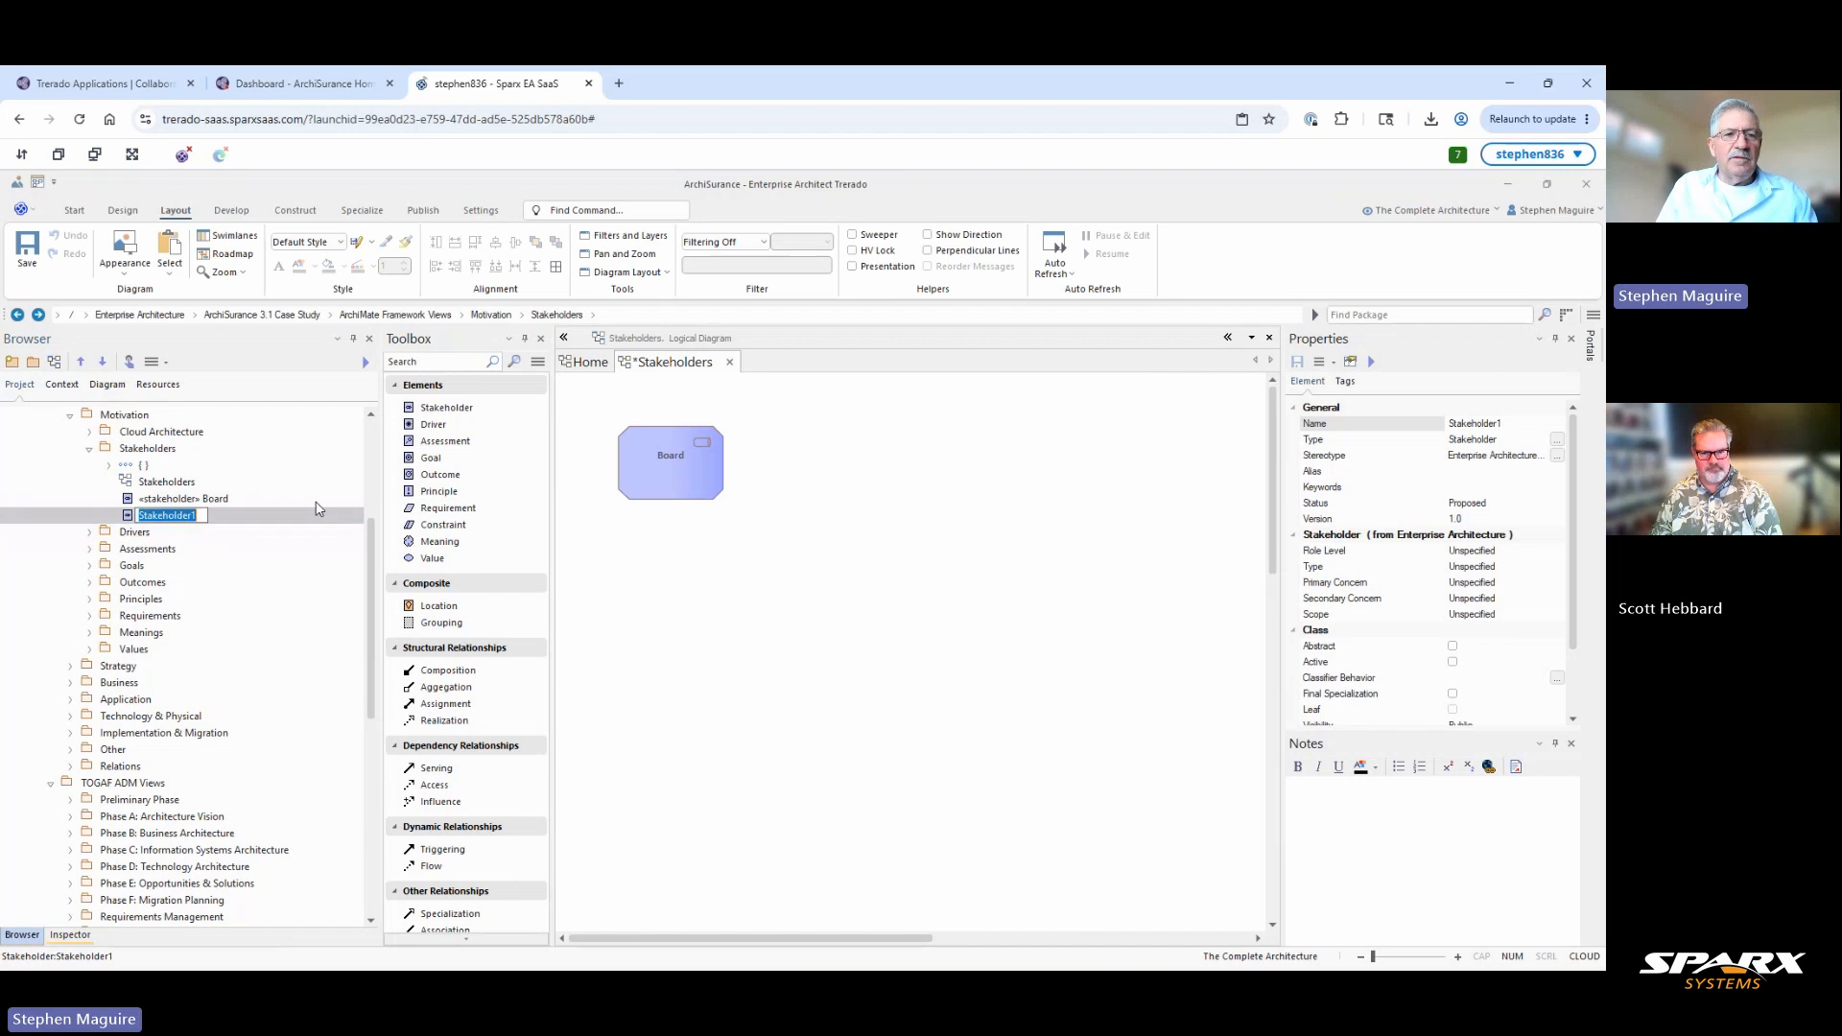
pyautogui.write('Auto')
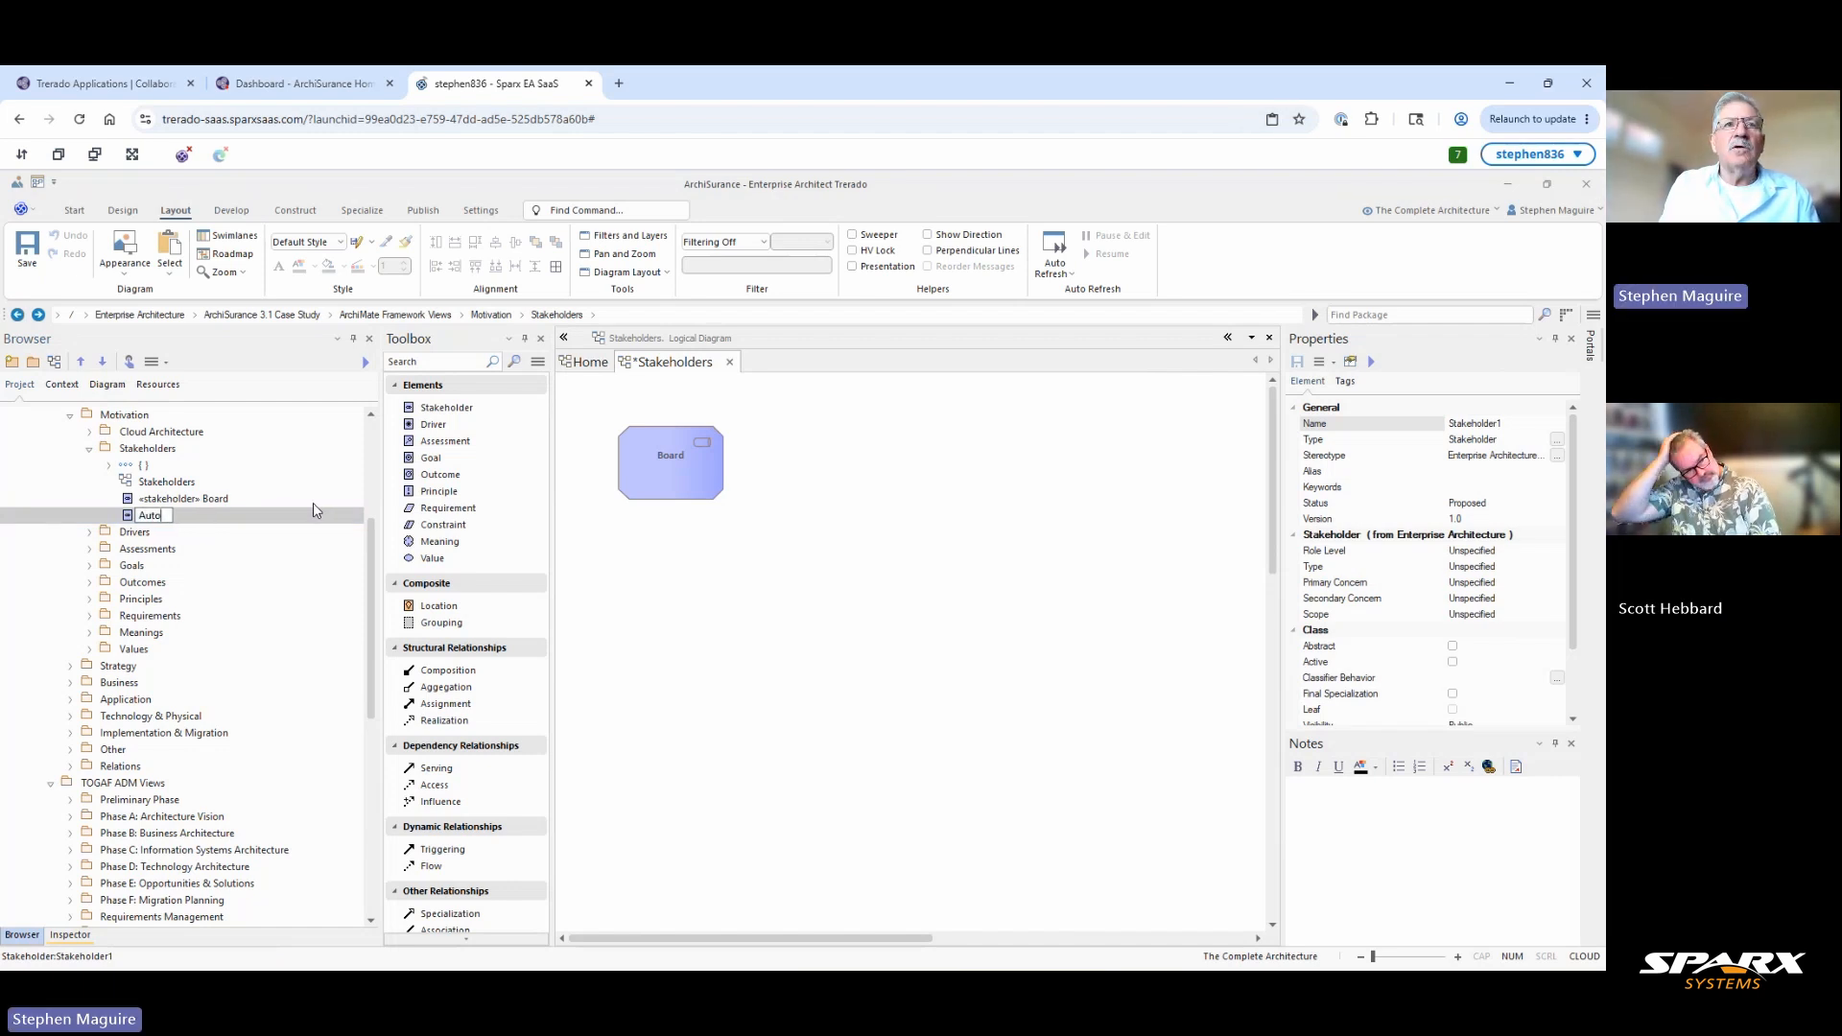
pyautogui.write('mo')
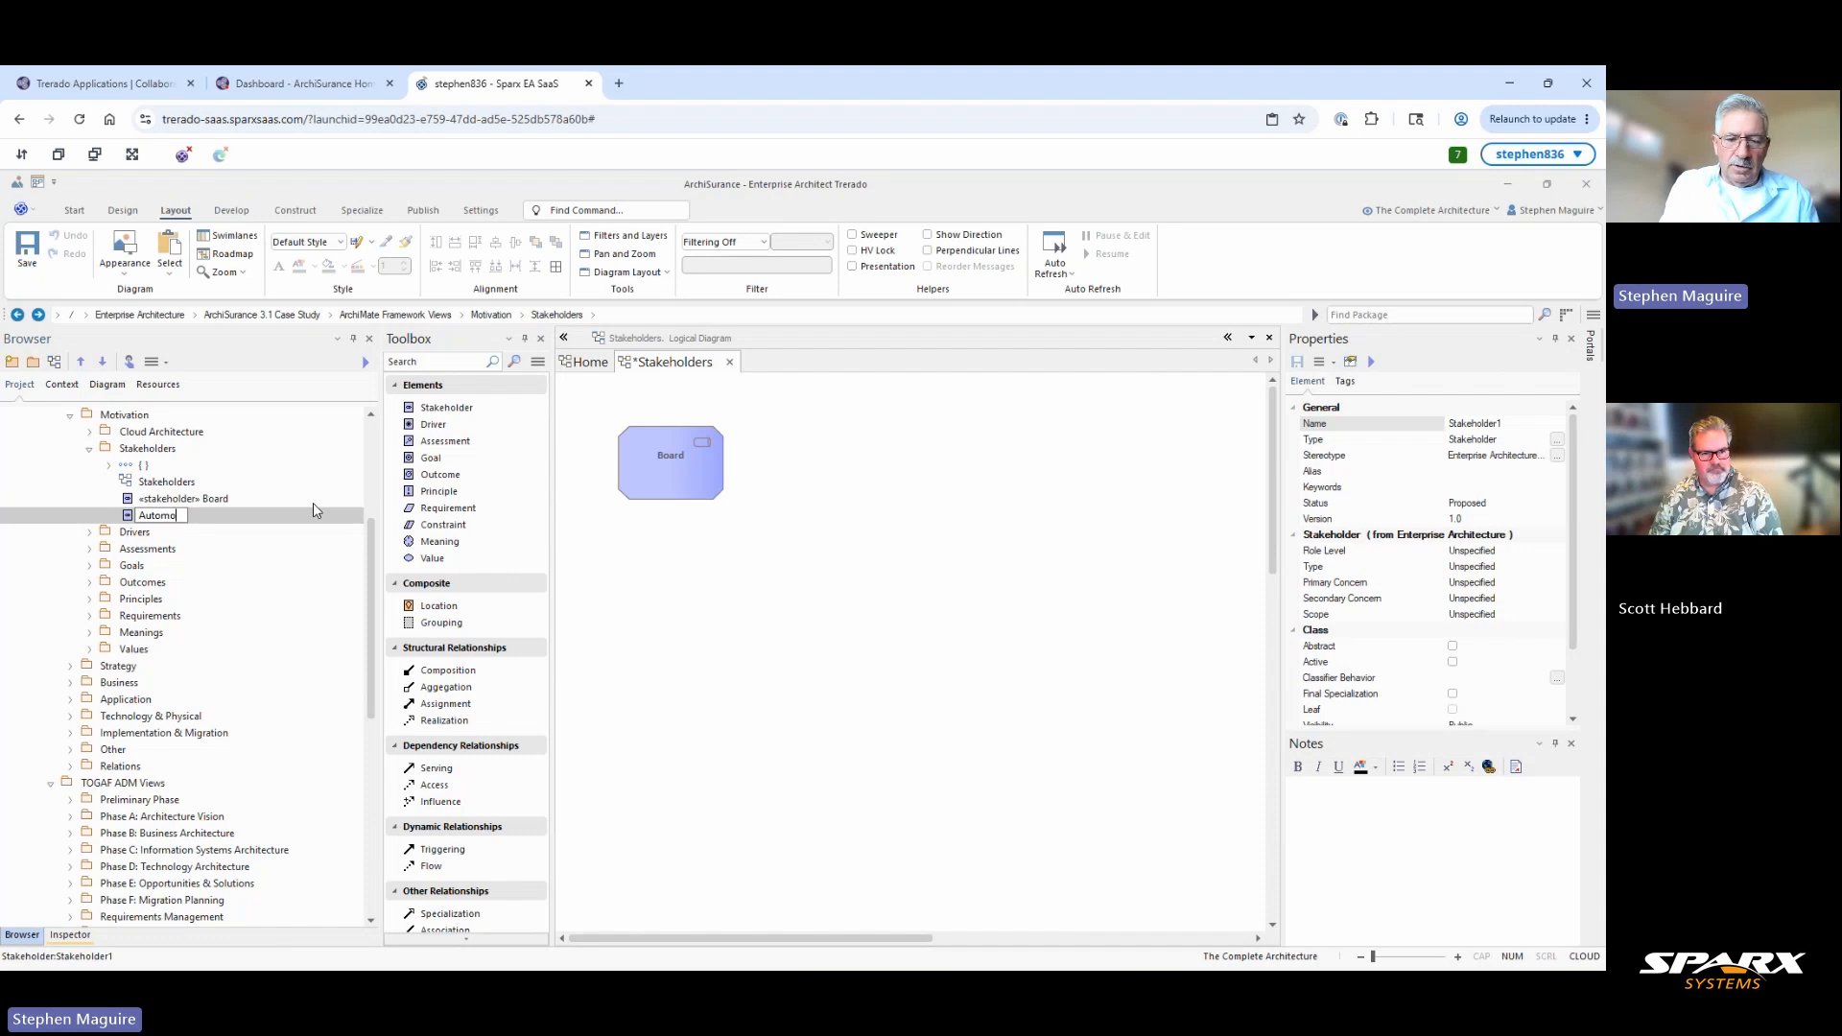
pyautogui.write('bile Repair')
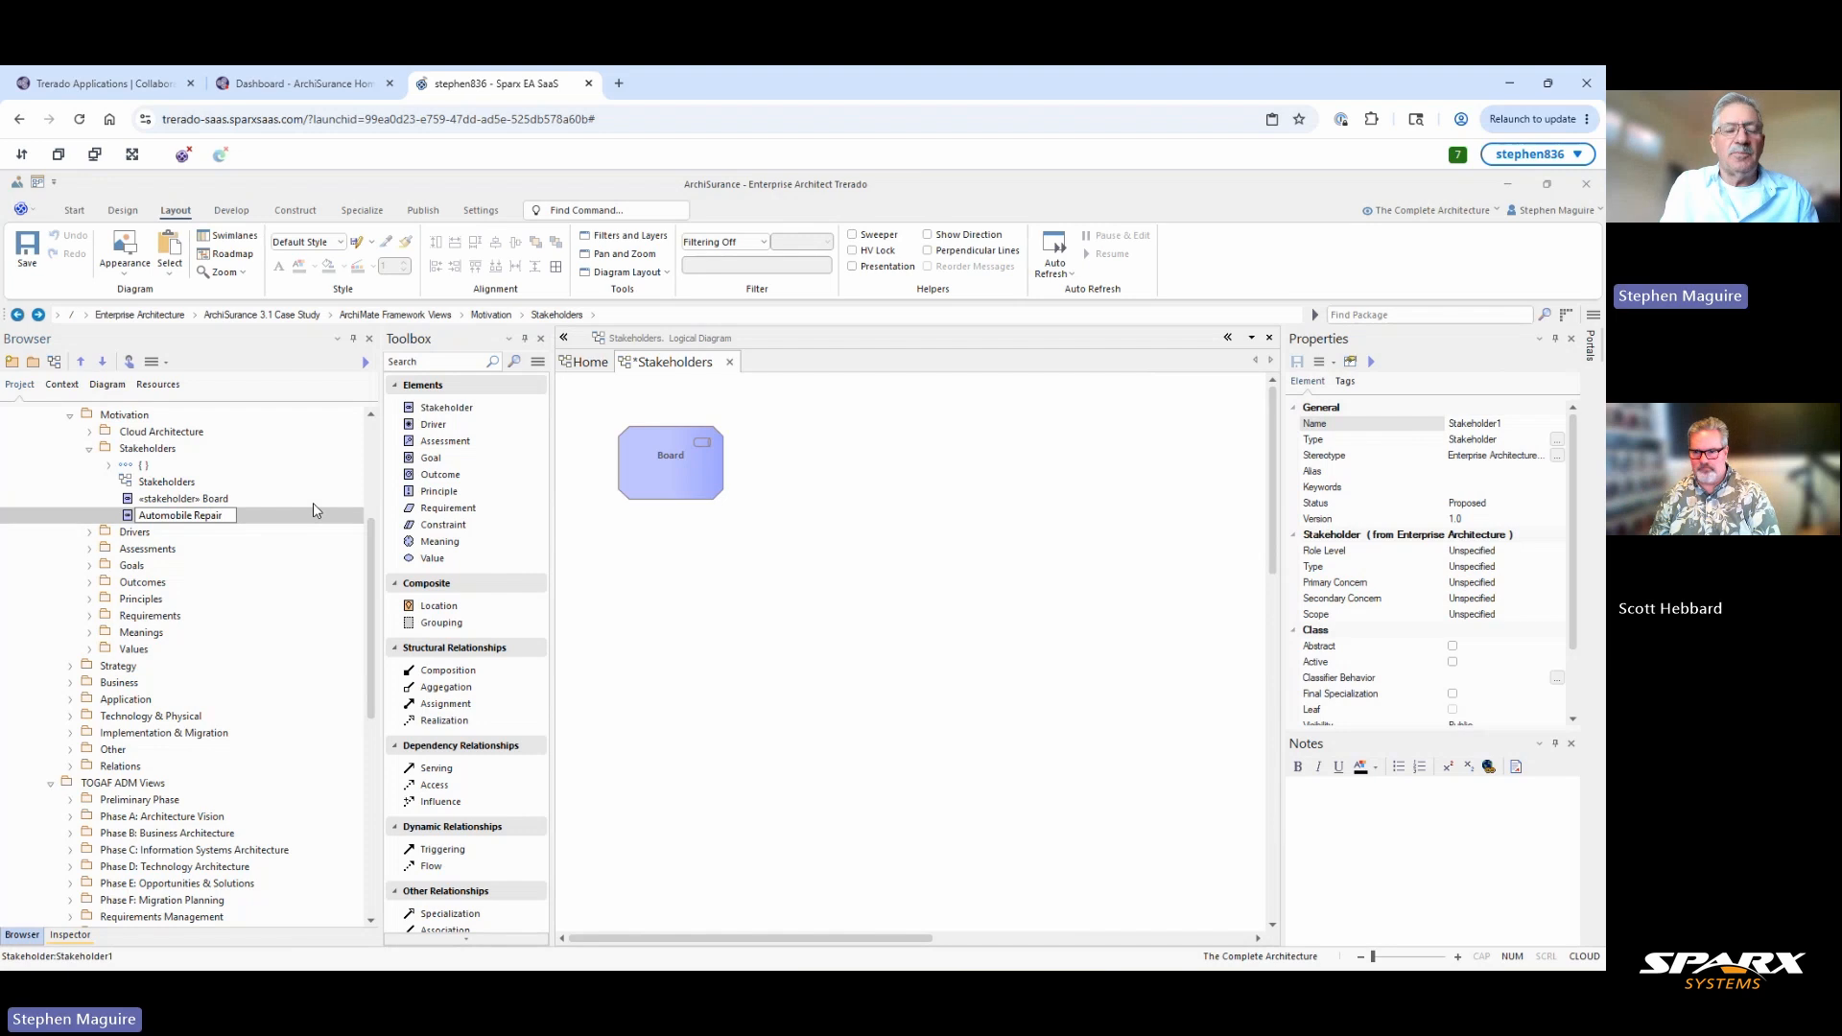
pyautogui.write(' Shops')
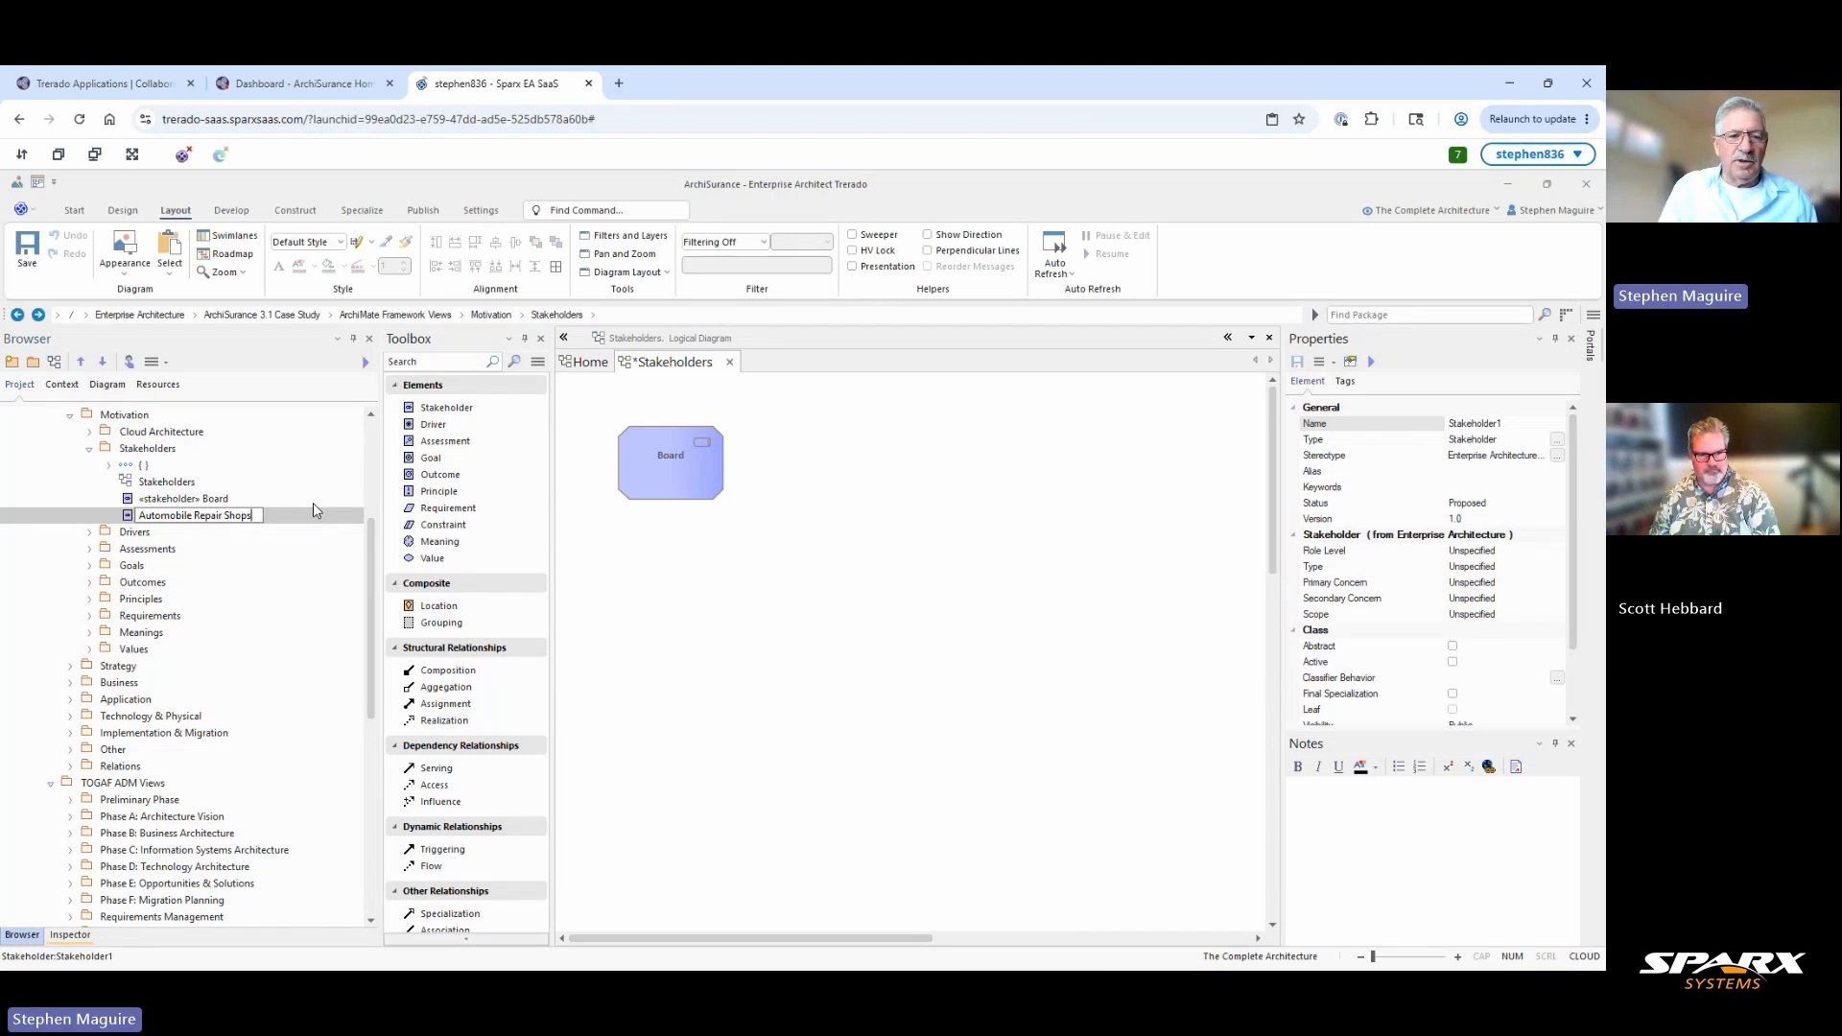
pyautogui.click(143, 500)
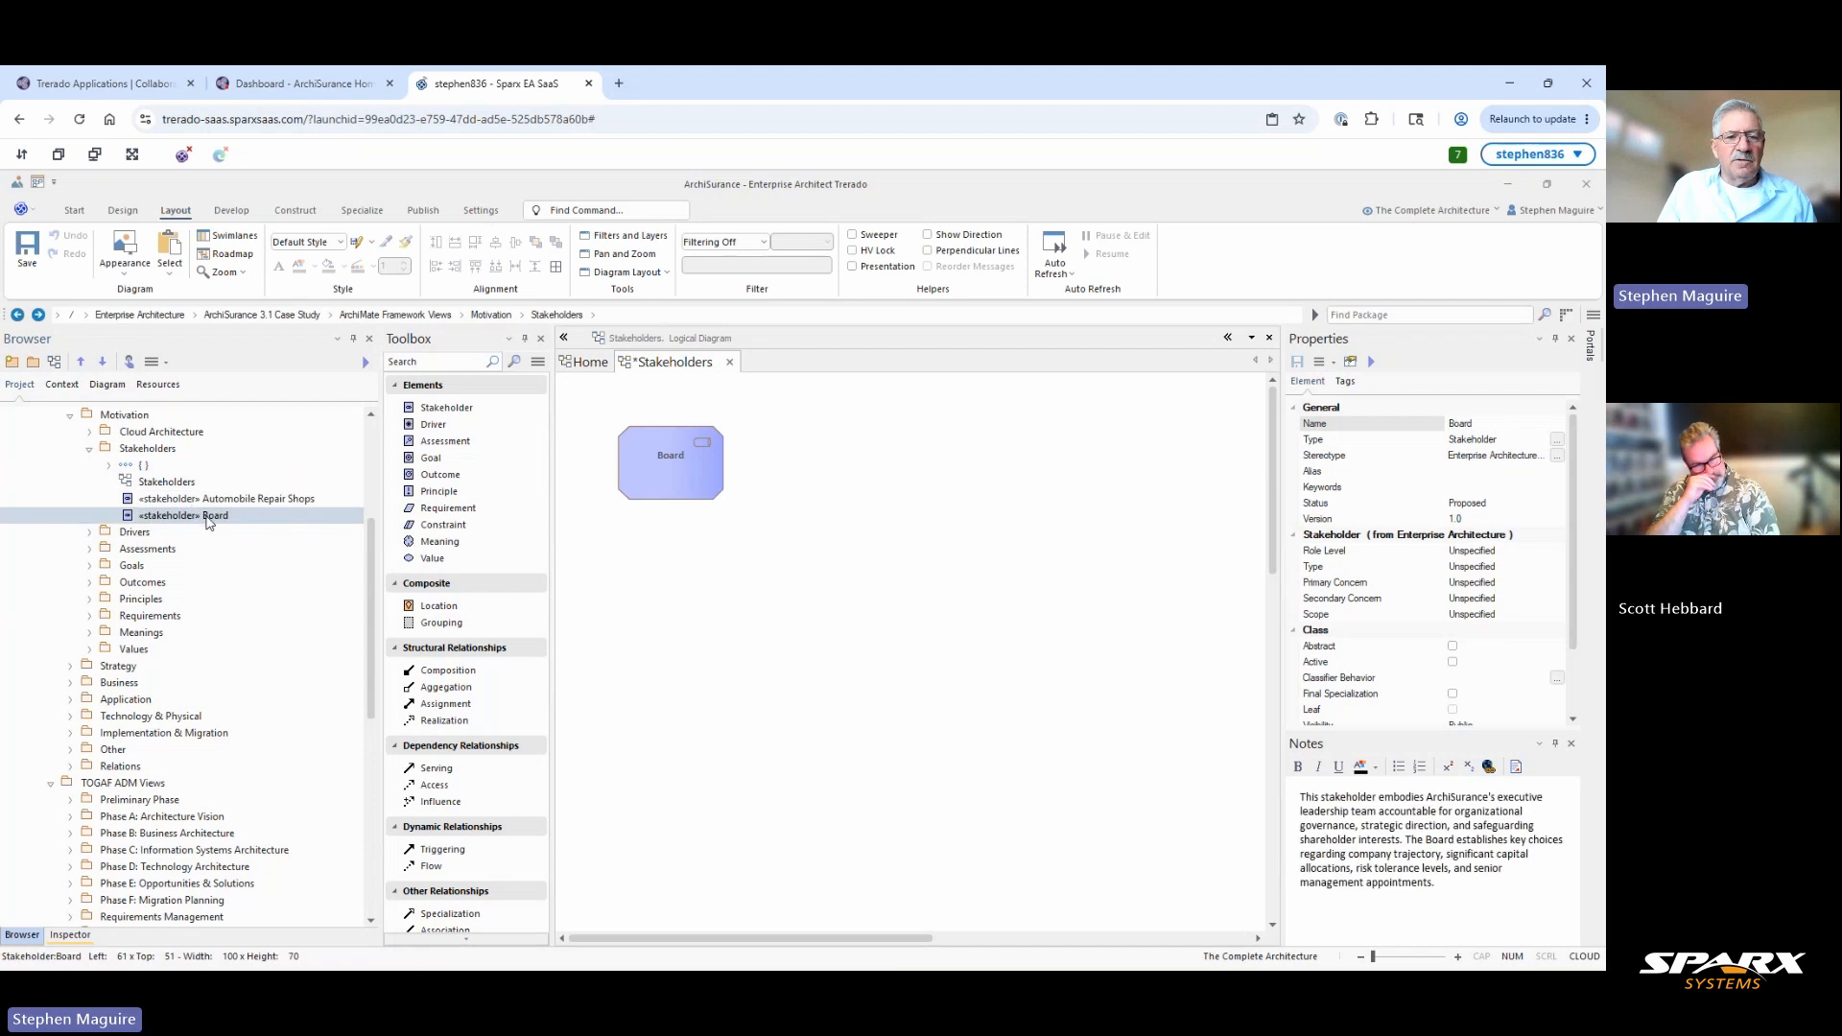
# Fill the Automobile Repair Shops stakeholder's notes with the description of the partner network of vehicle service centers.
pyautogui.click(210, 500)
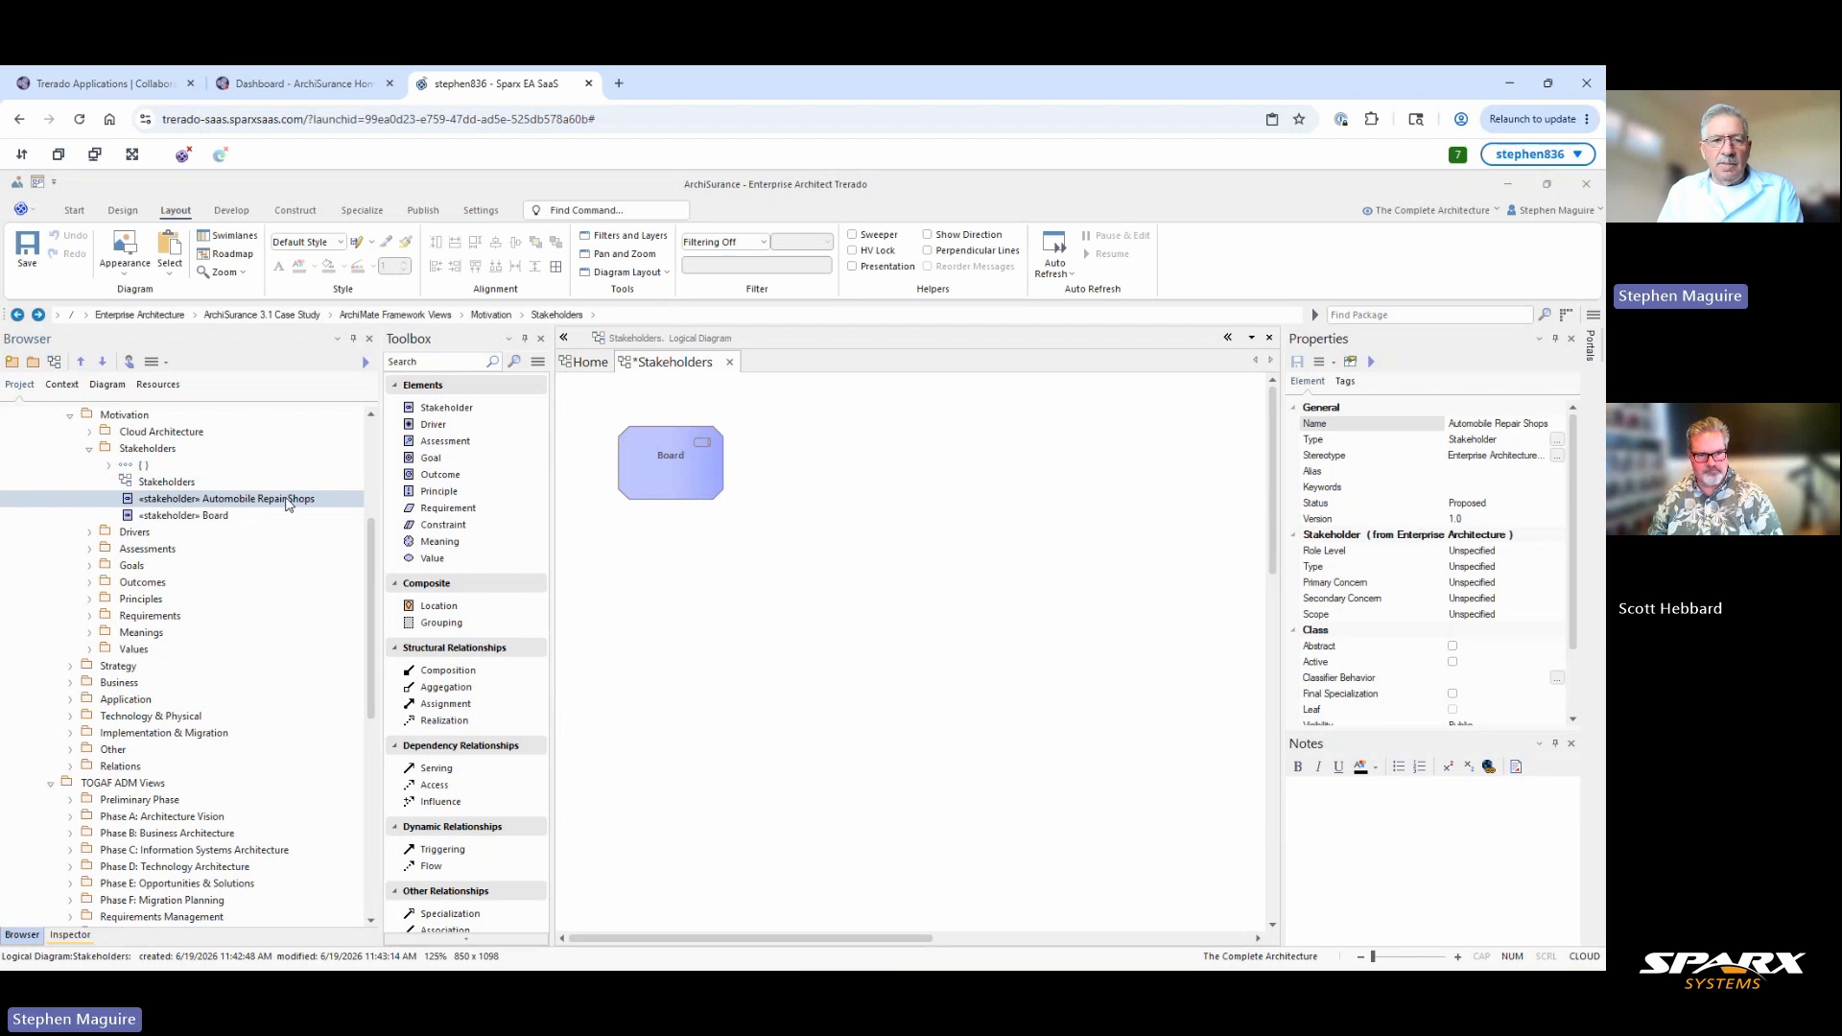
pyautogui.click(1339, 815)
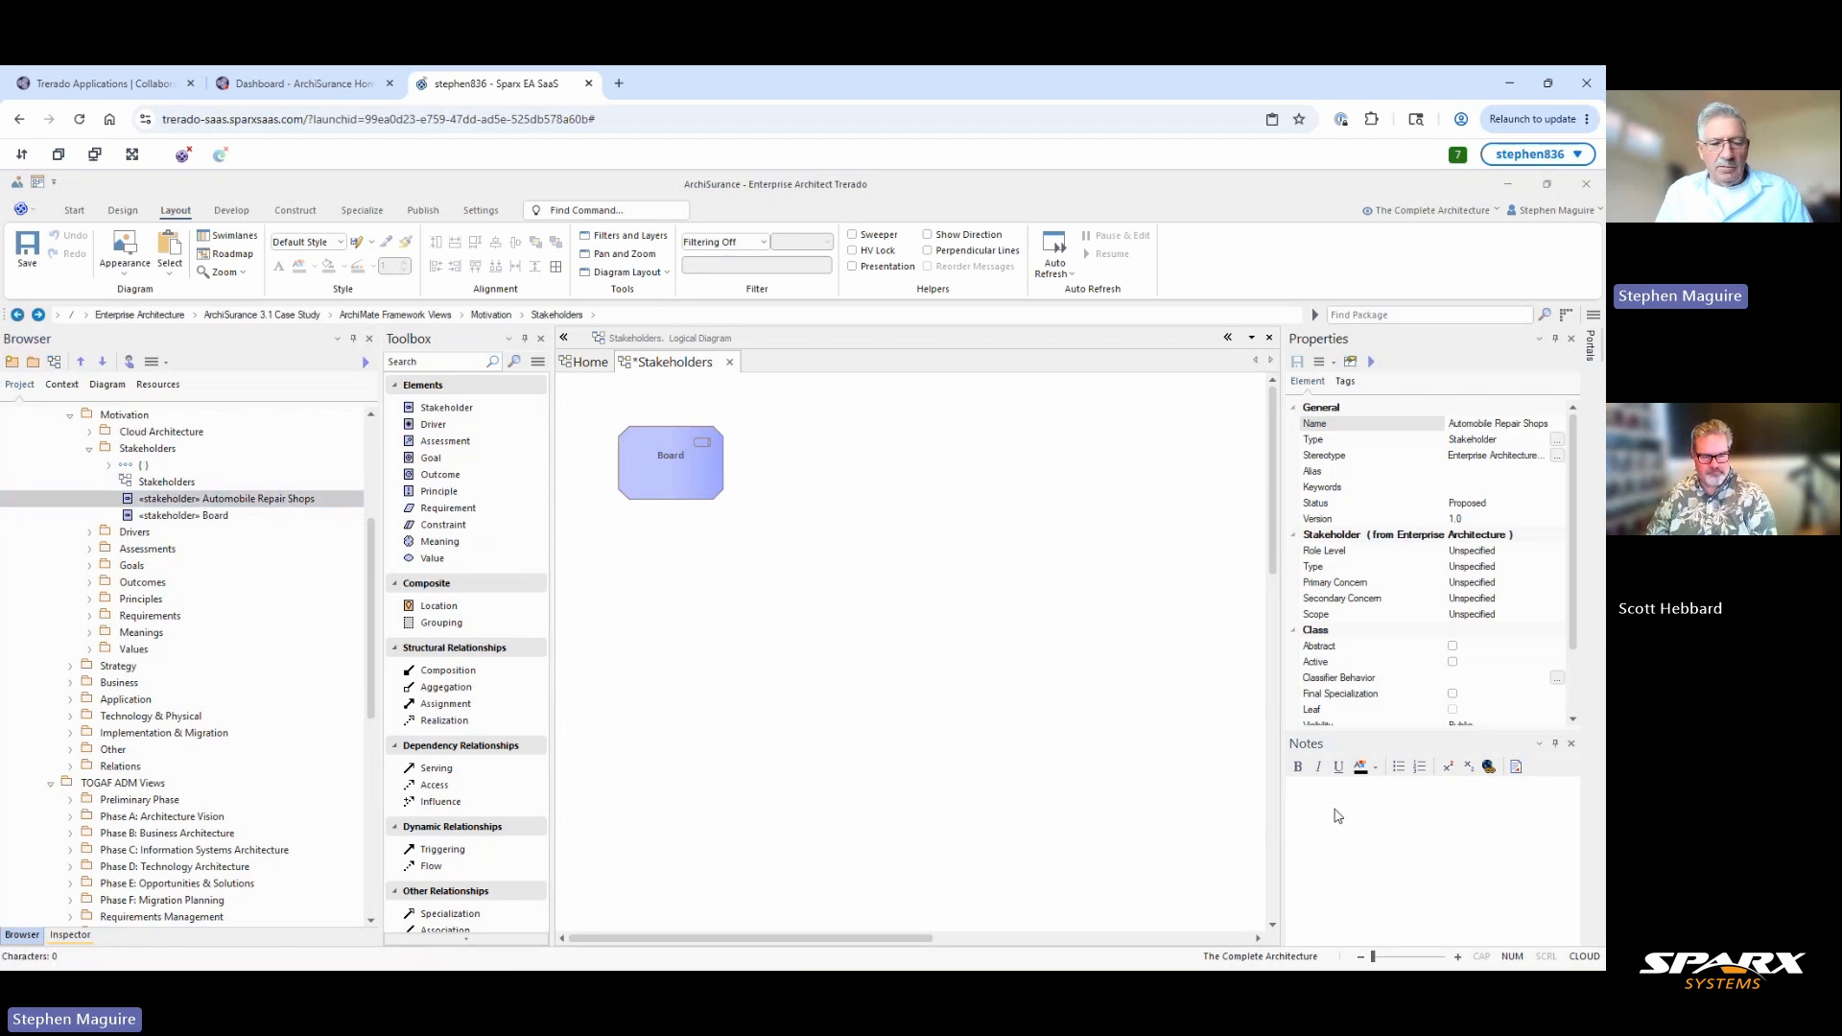
pyautogui.write("This stakeholder encompasses the partner network of vehicle service centers that perform repair work for ArchiSurance's automotive insurance customers after incidents or vehicle damage. These repair facilities play a vital role in claims resolution, influencing repair standards, completion timeframes, and policyholder satisfaction with settlement outcomes.")
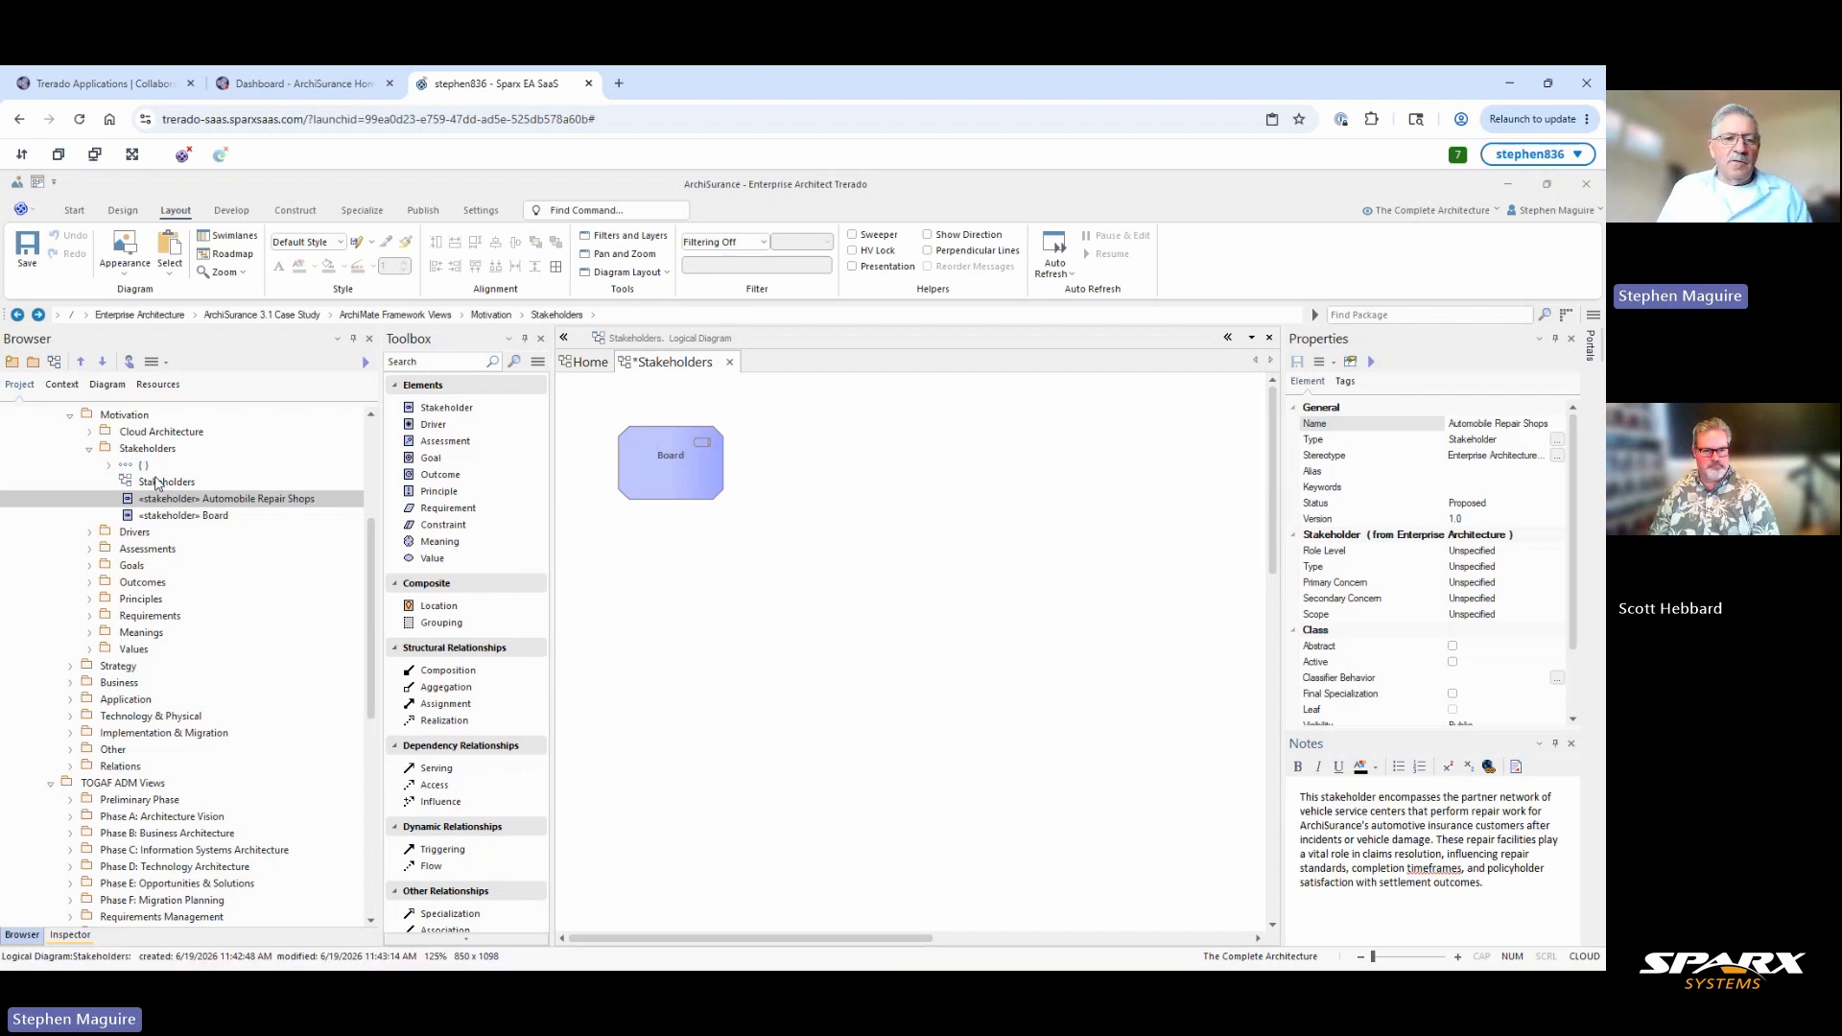
# Examine the properties and notes of the Board, Automobile Repair Shops and Employee stakeholders on the Stakeholders diagram.
pyautogui.click(158, 481)
pyautogui.click(173, 499)
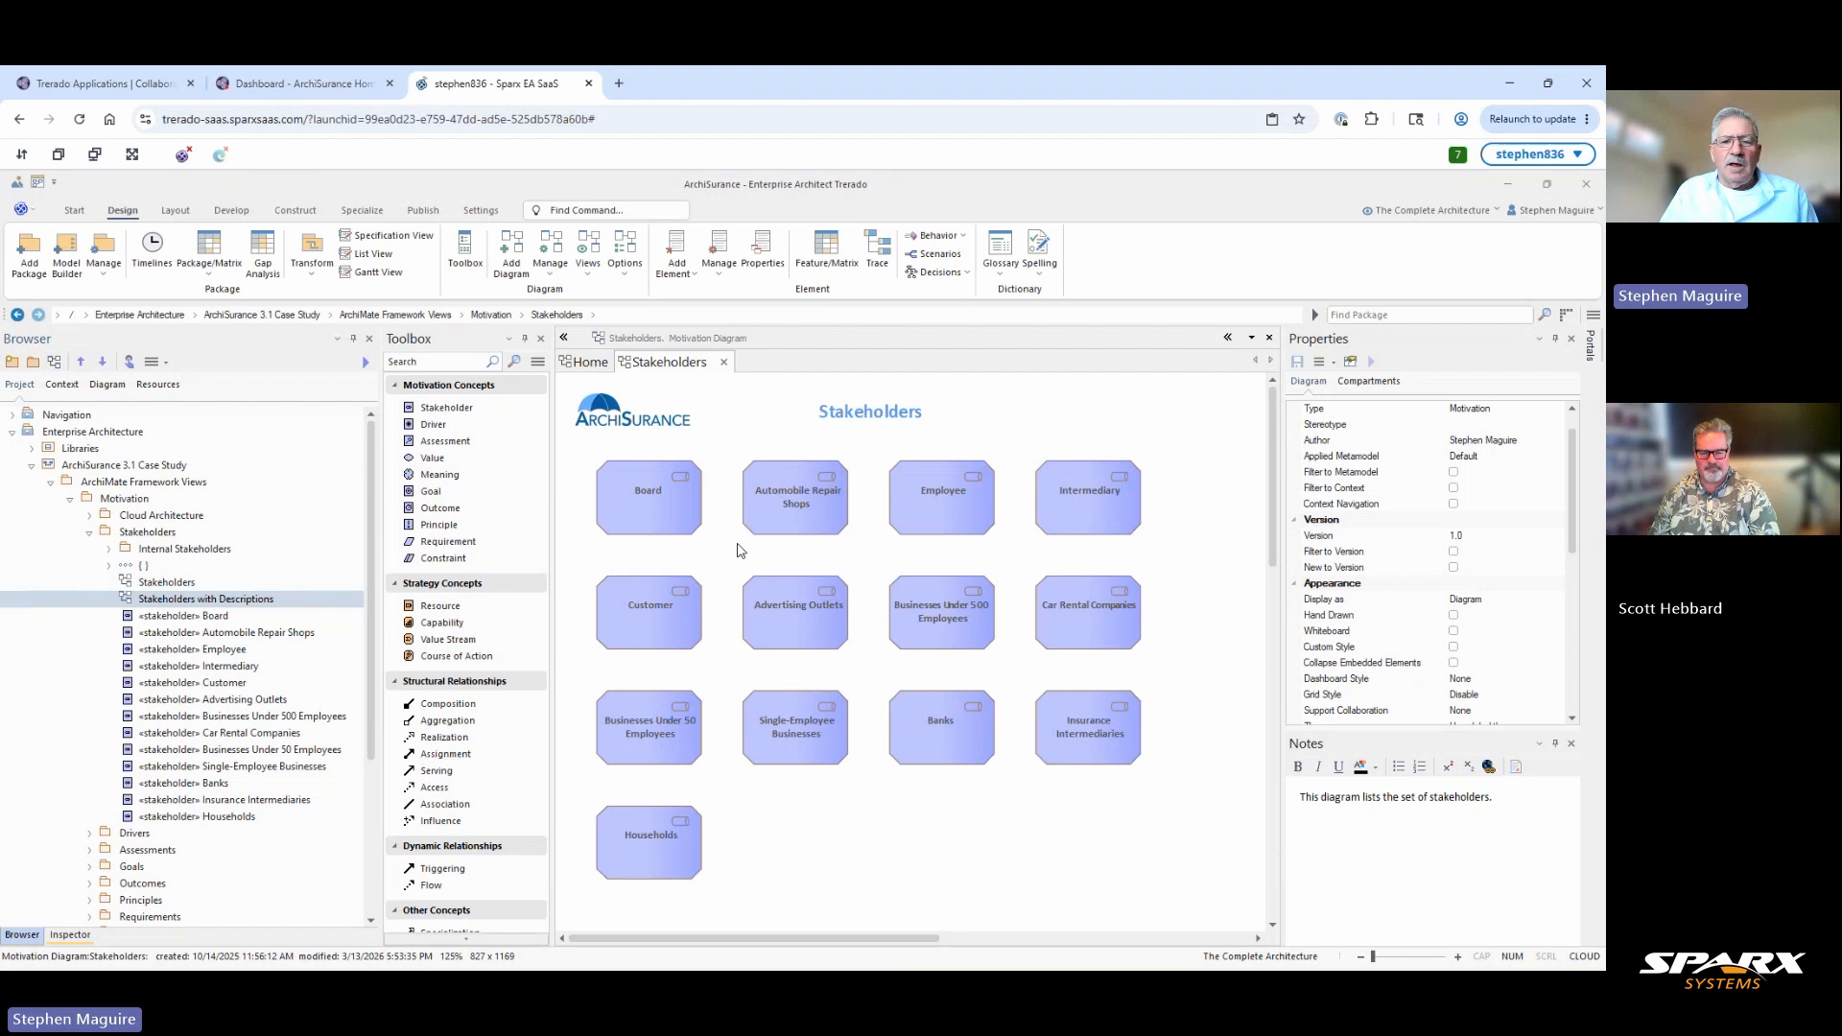
pyautogui.click(649, 525)
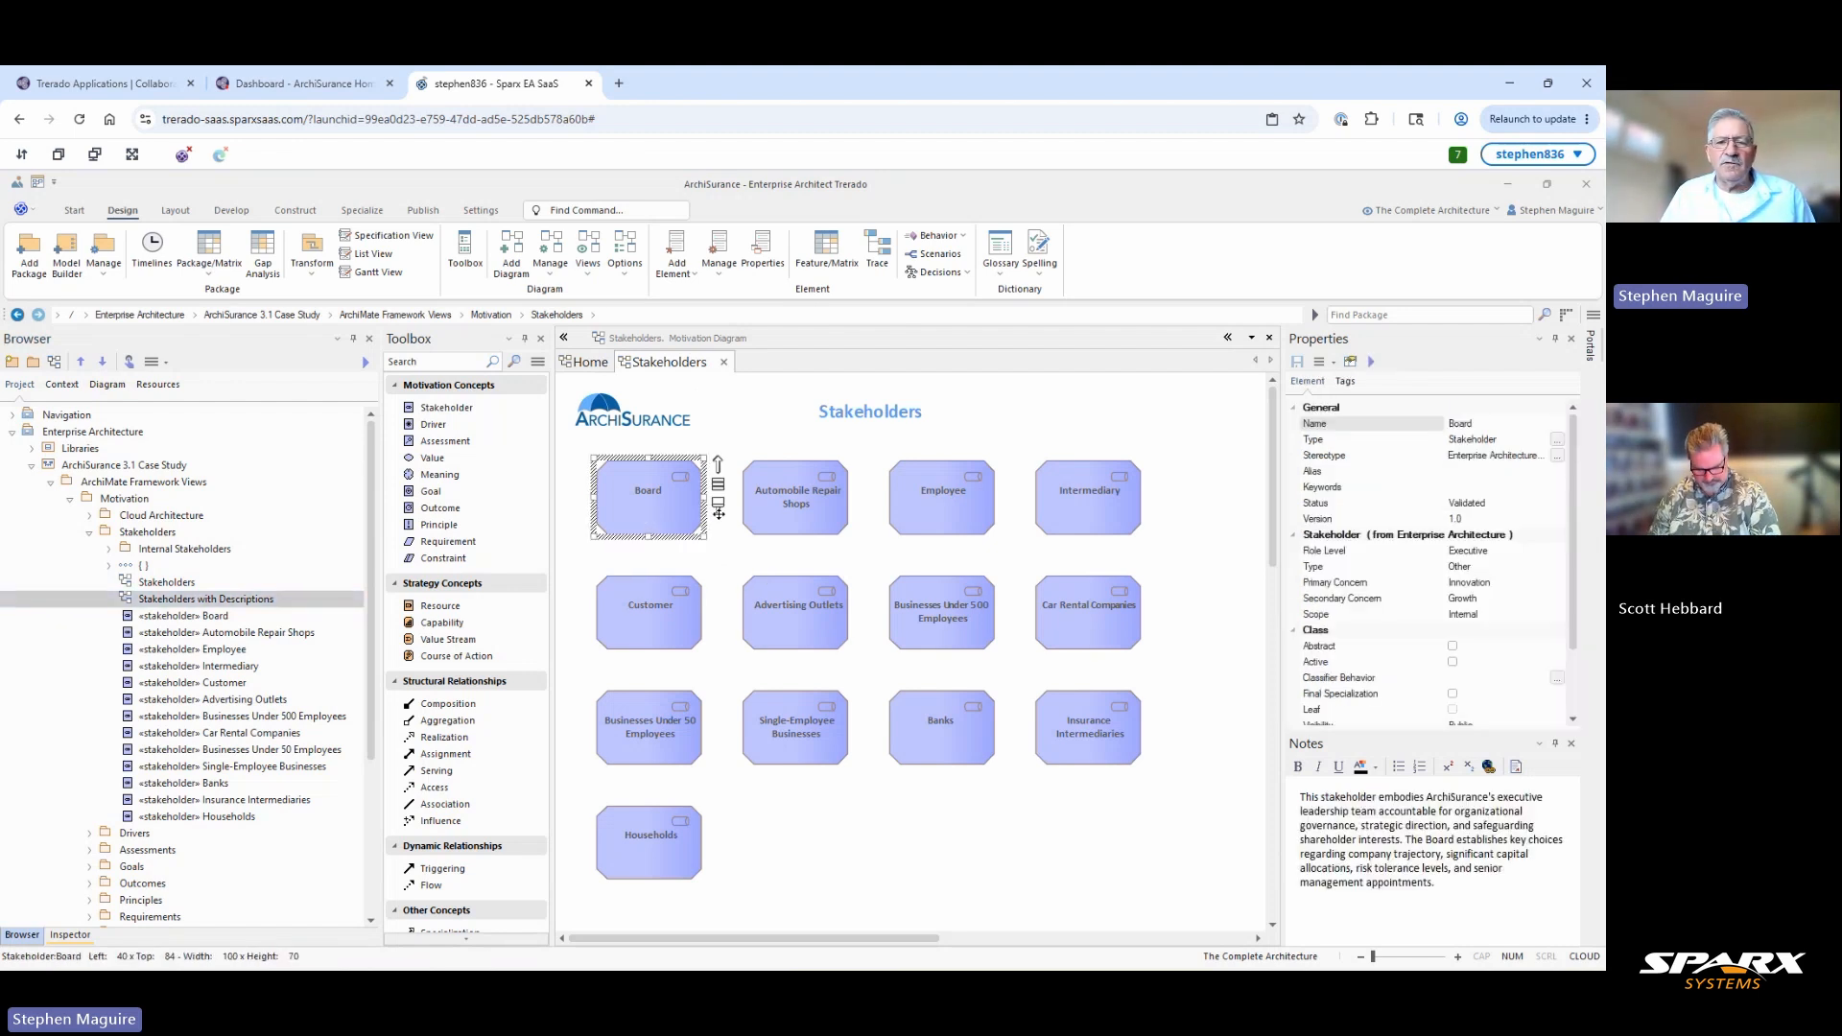
pyautogui.click(807, 504)
pyautogui.click(921, 501)
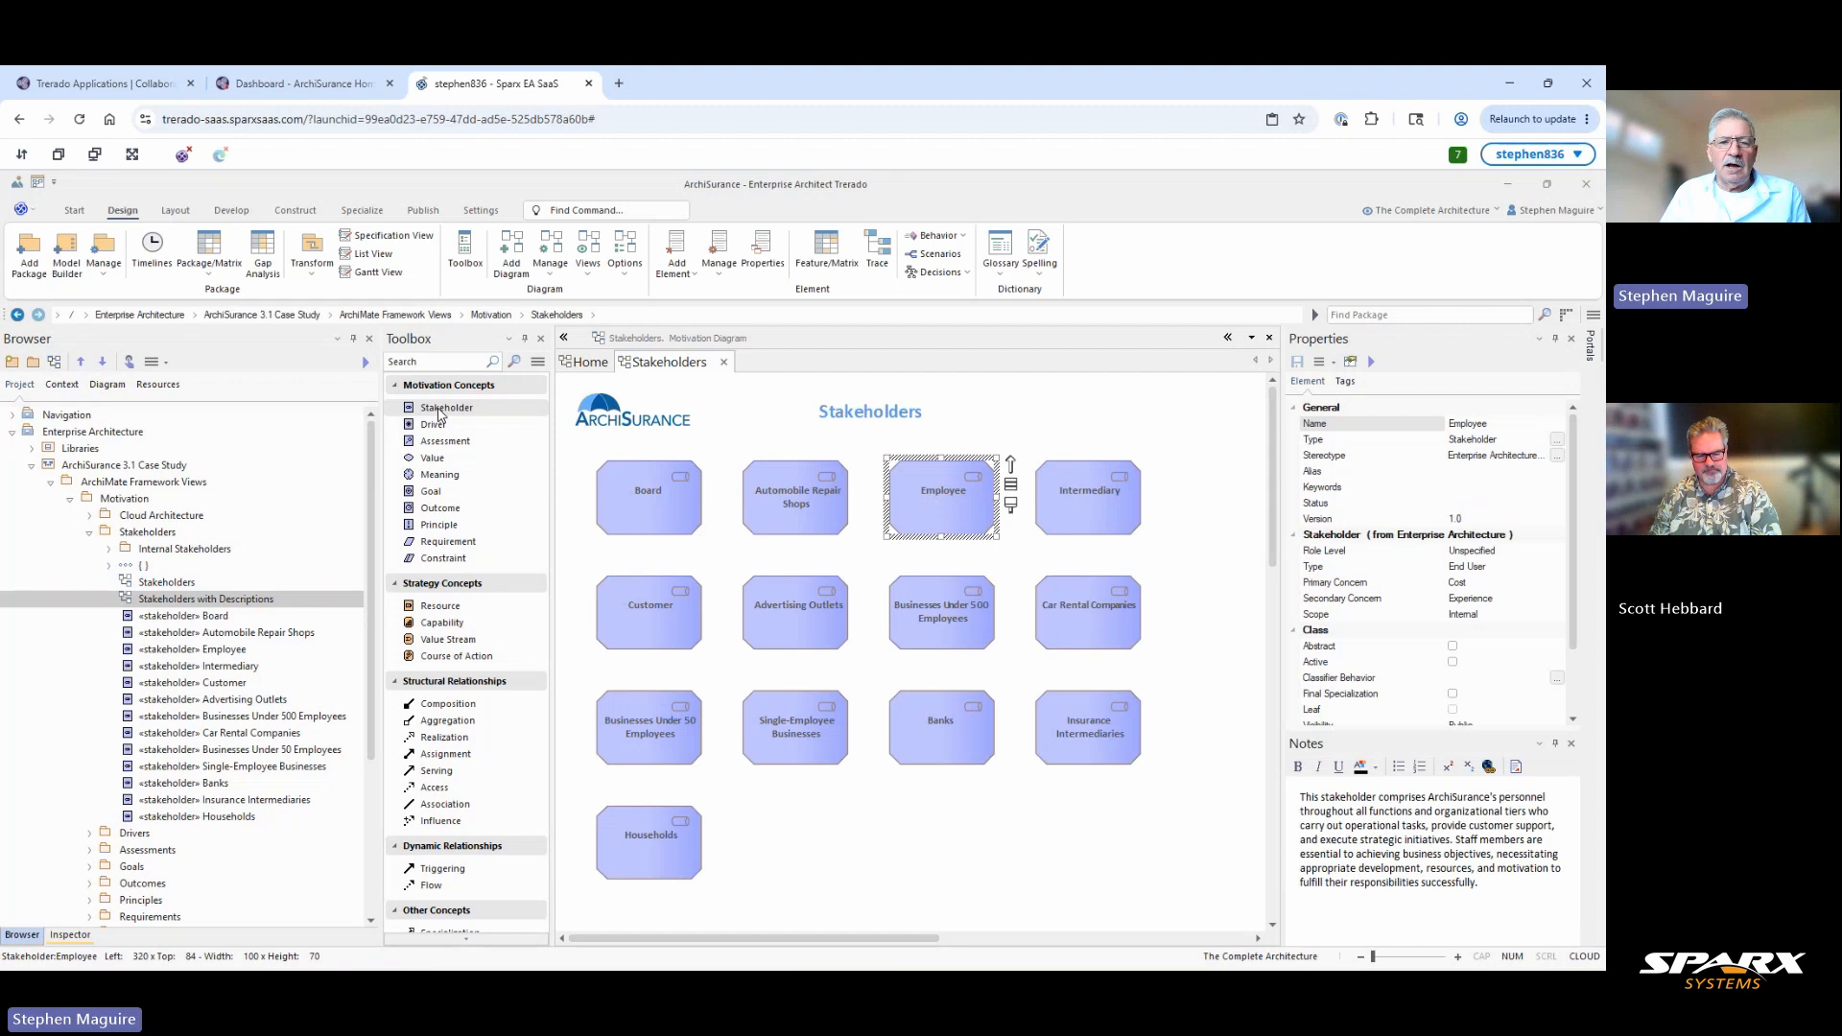
# Add a Stakeholder element named Chief Security Officer to the Stakeholders diagram and align it beside Households.
pyautogui.click(439, 411)
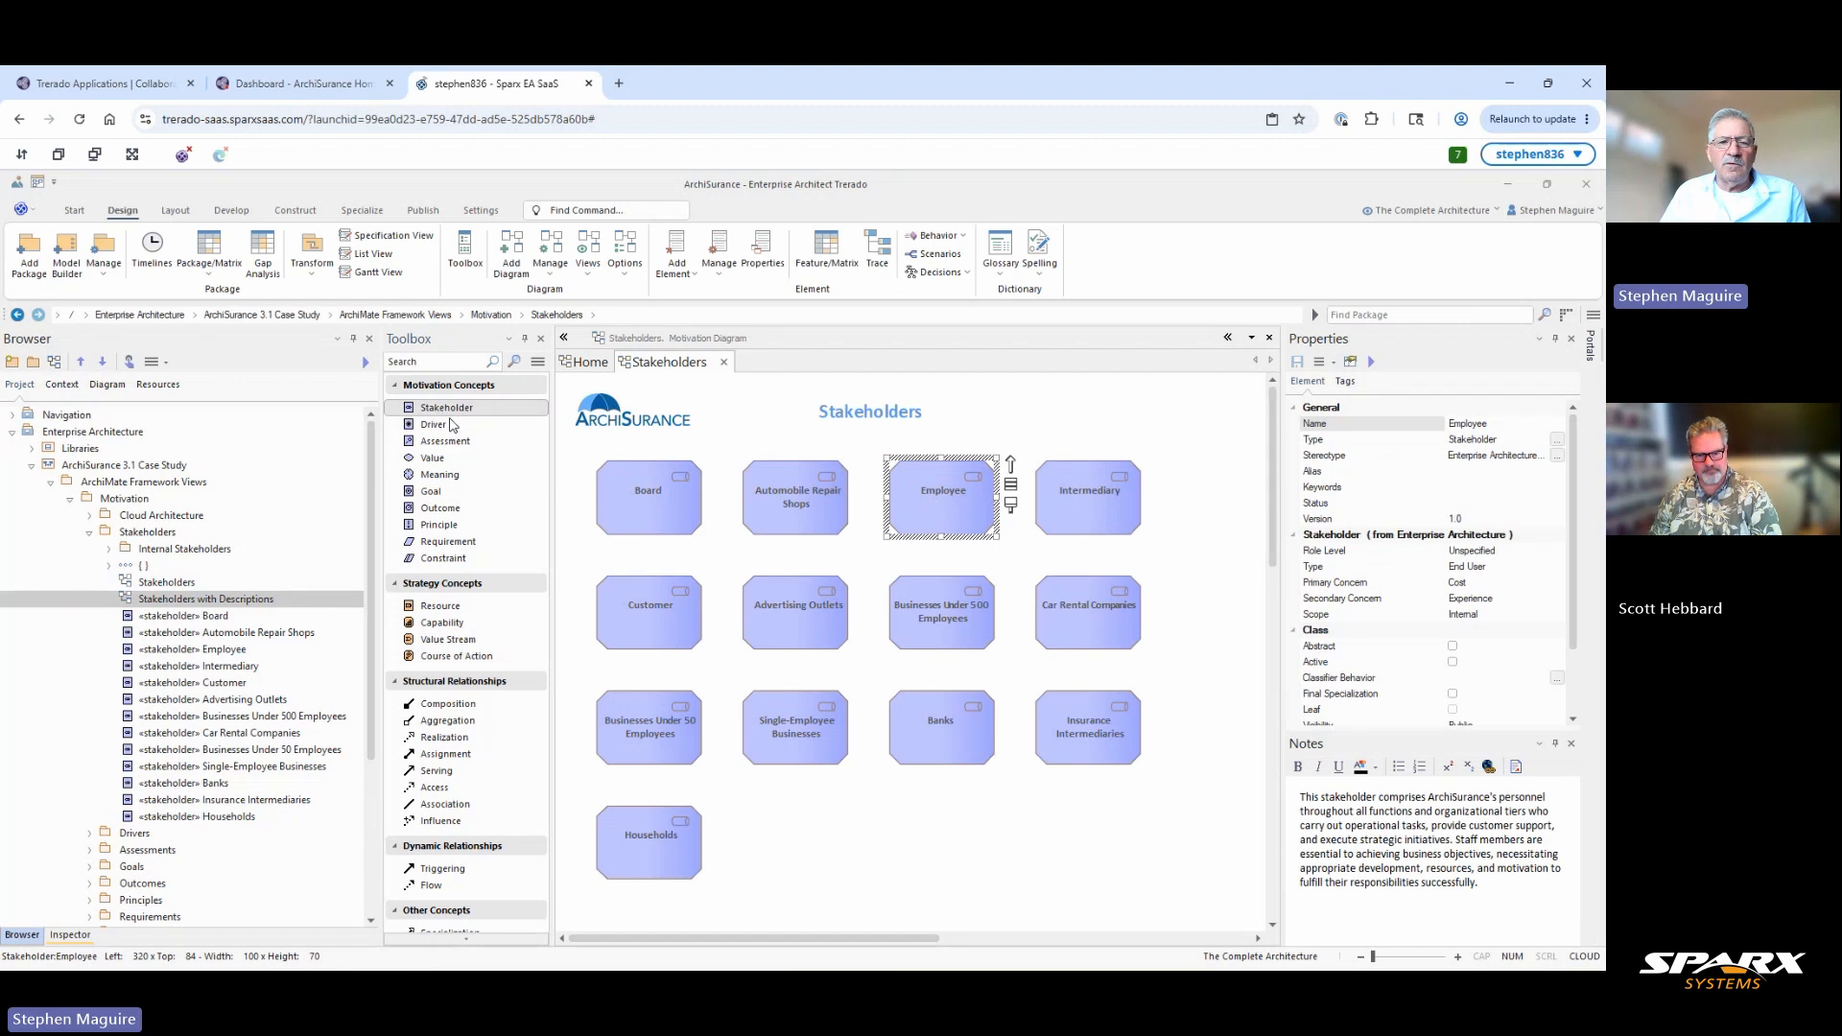
pyautogui.click(789, 823)
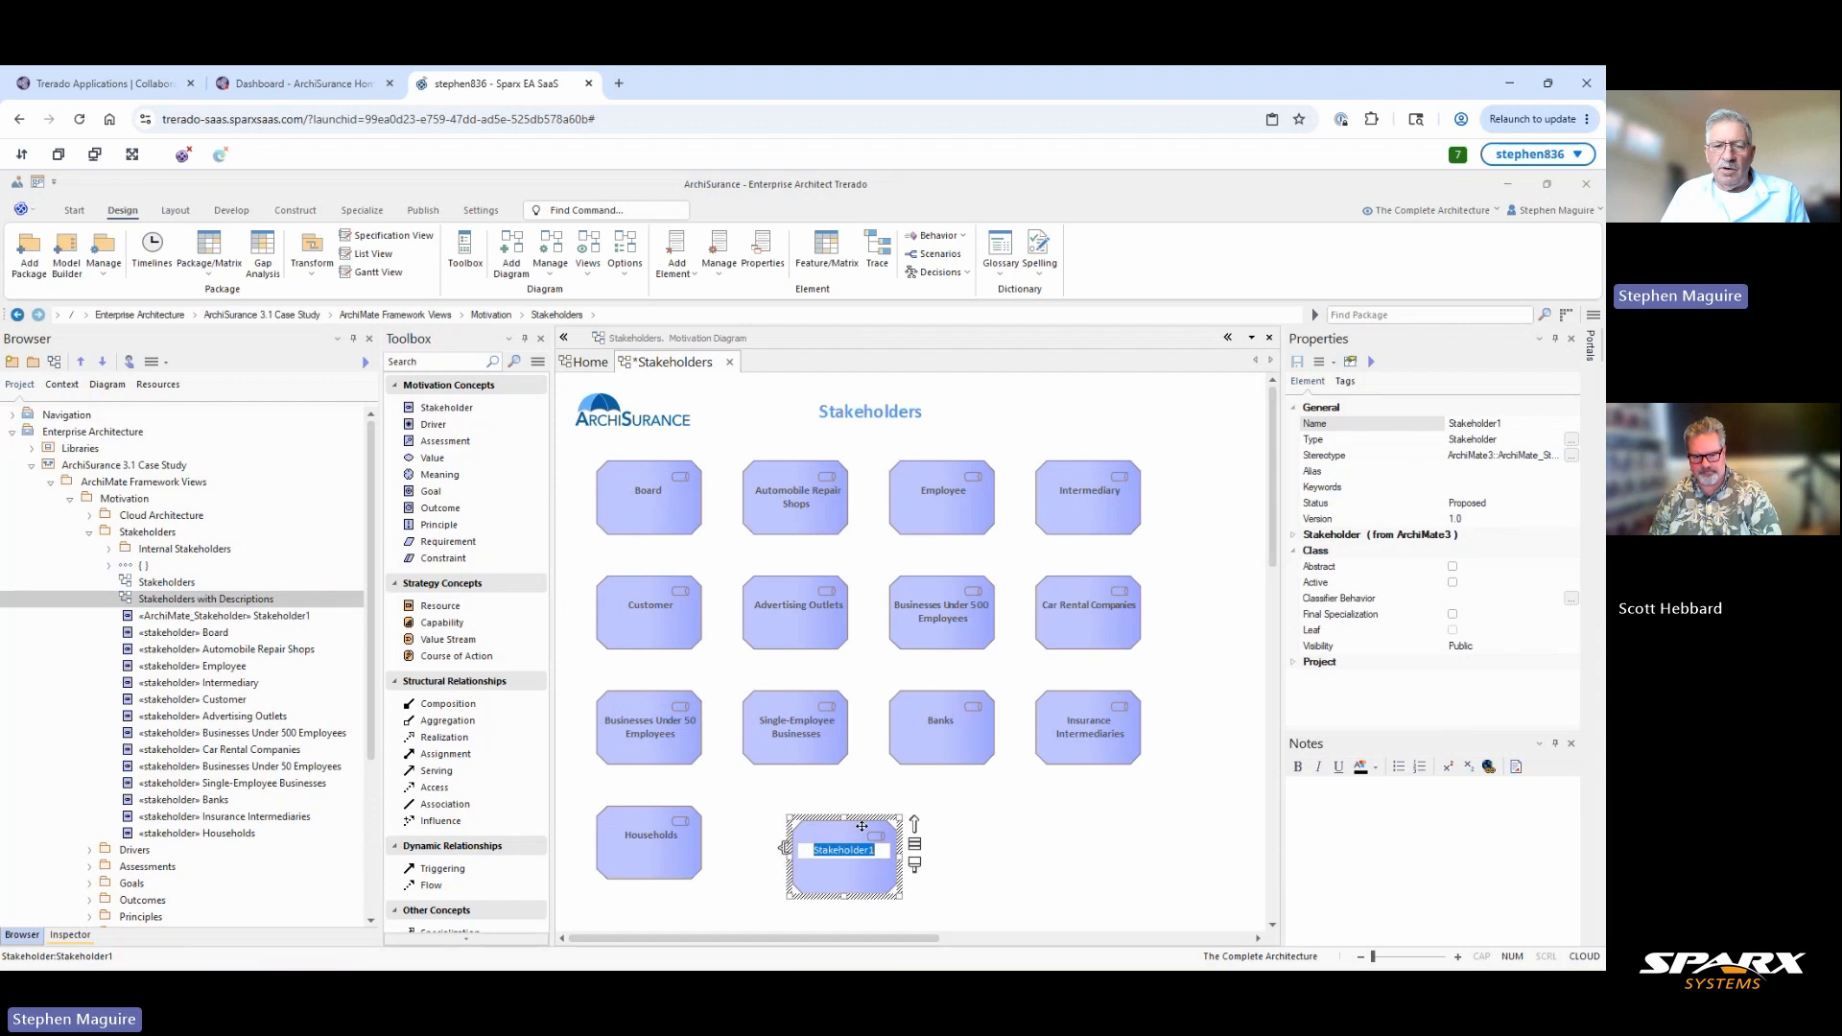
pyautogui.write('Ch')
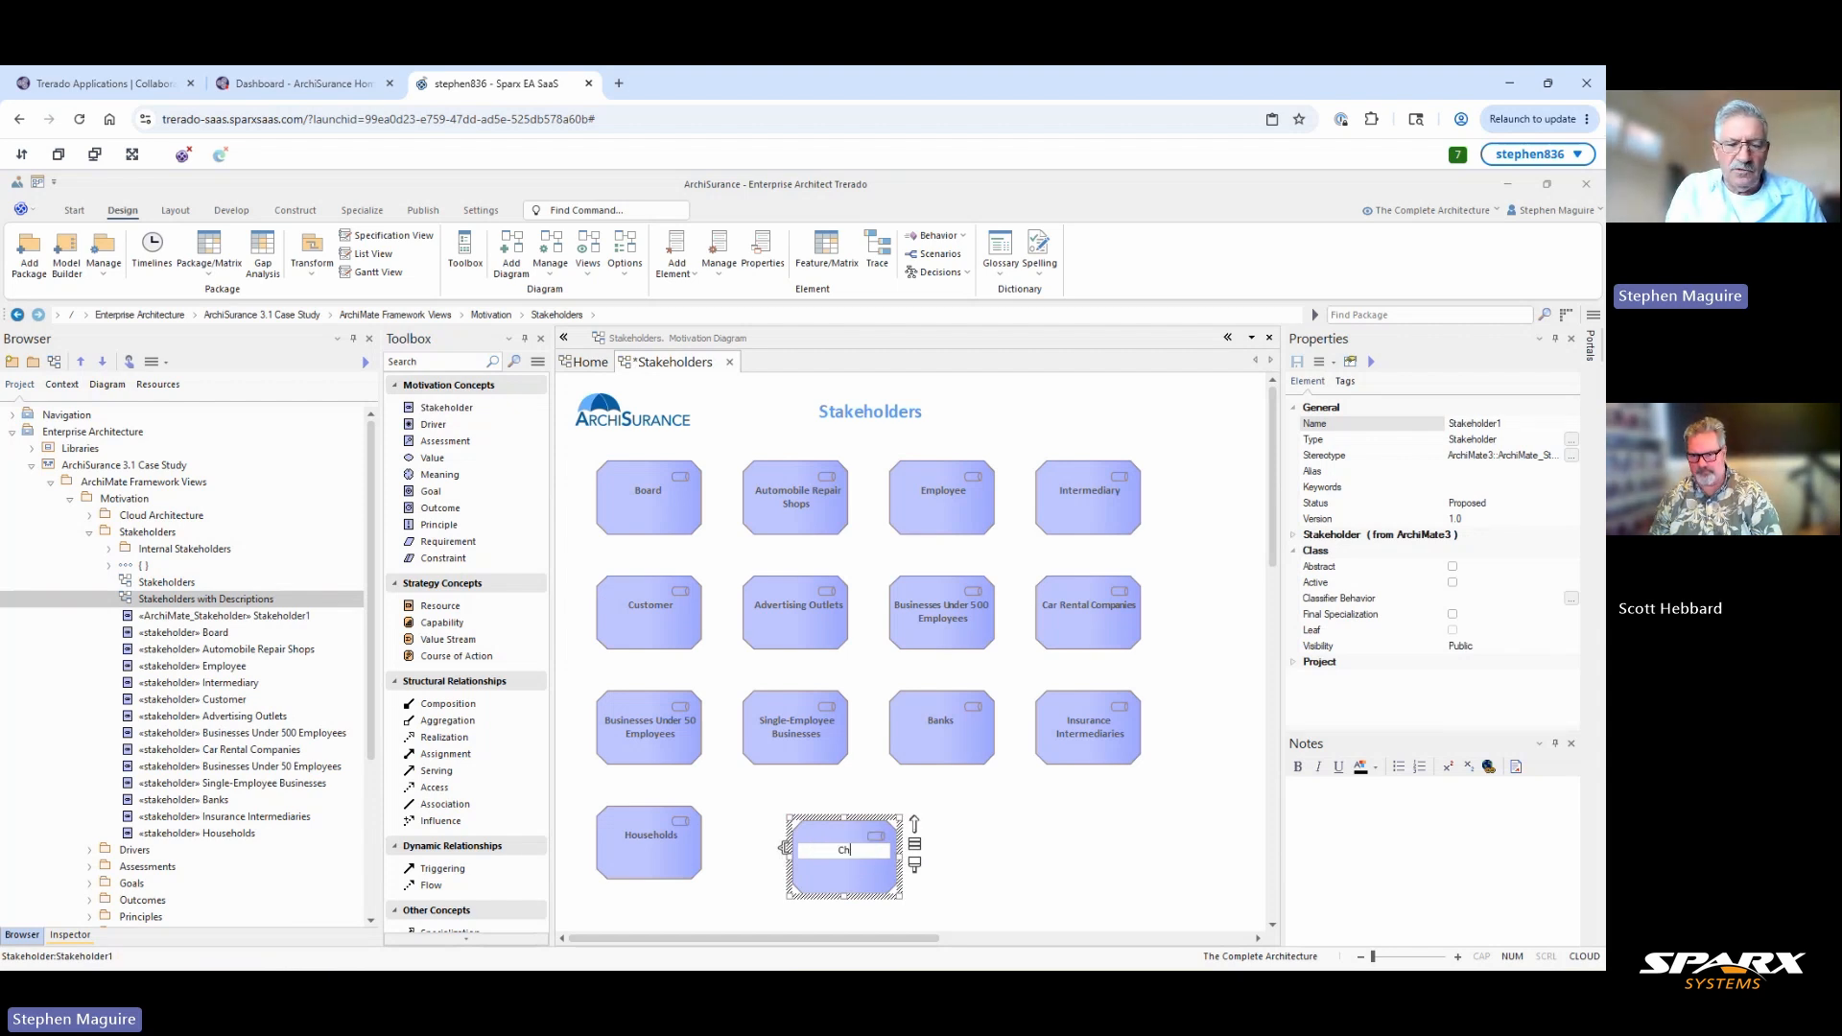
pyautogui.write('ief Security O')
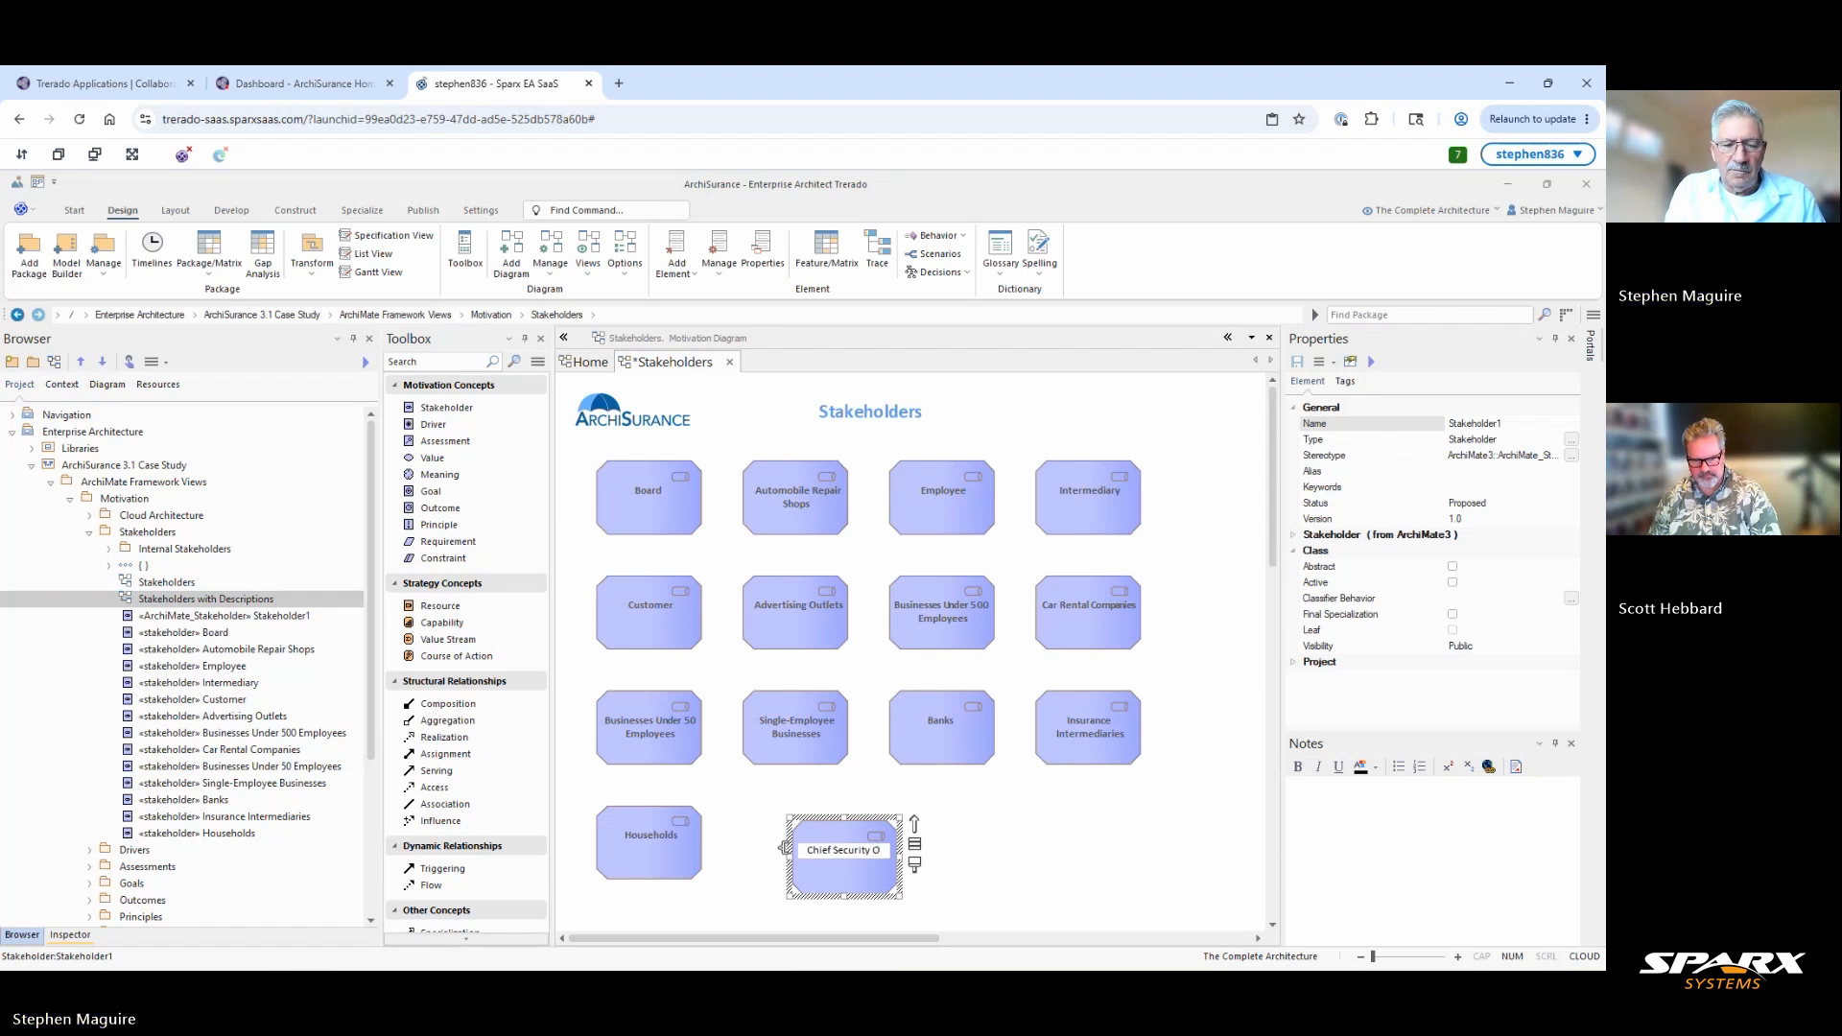
pyautogui.write('fficer')
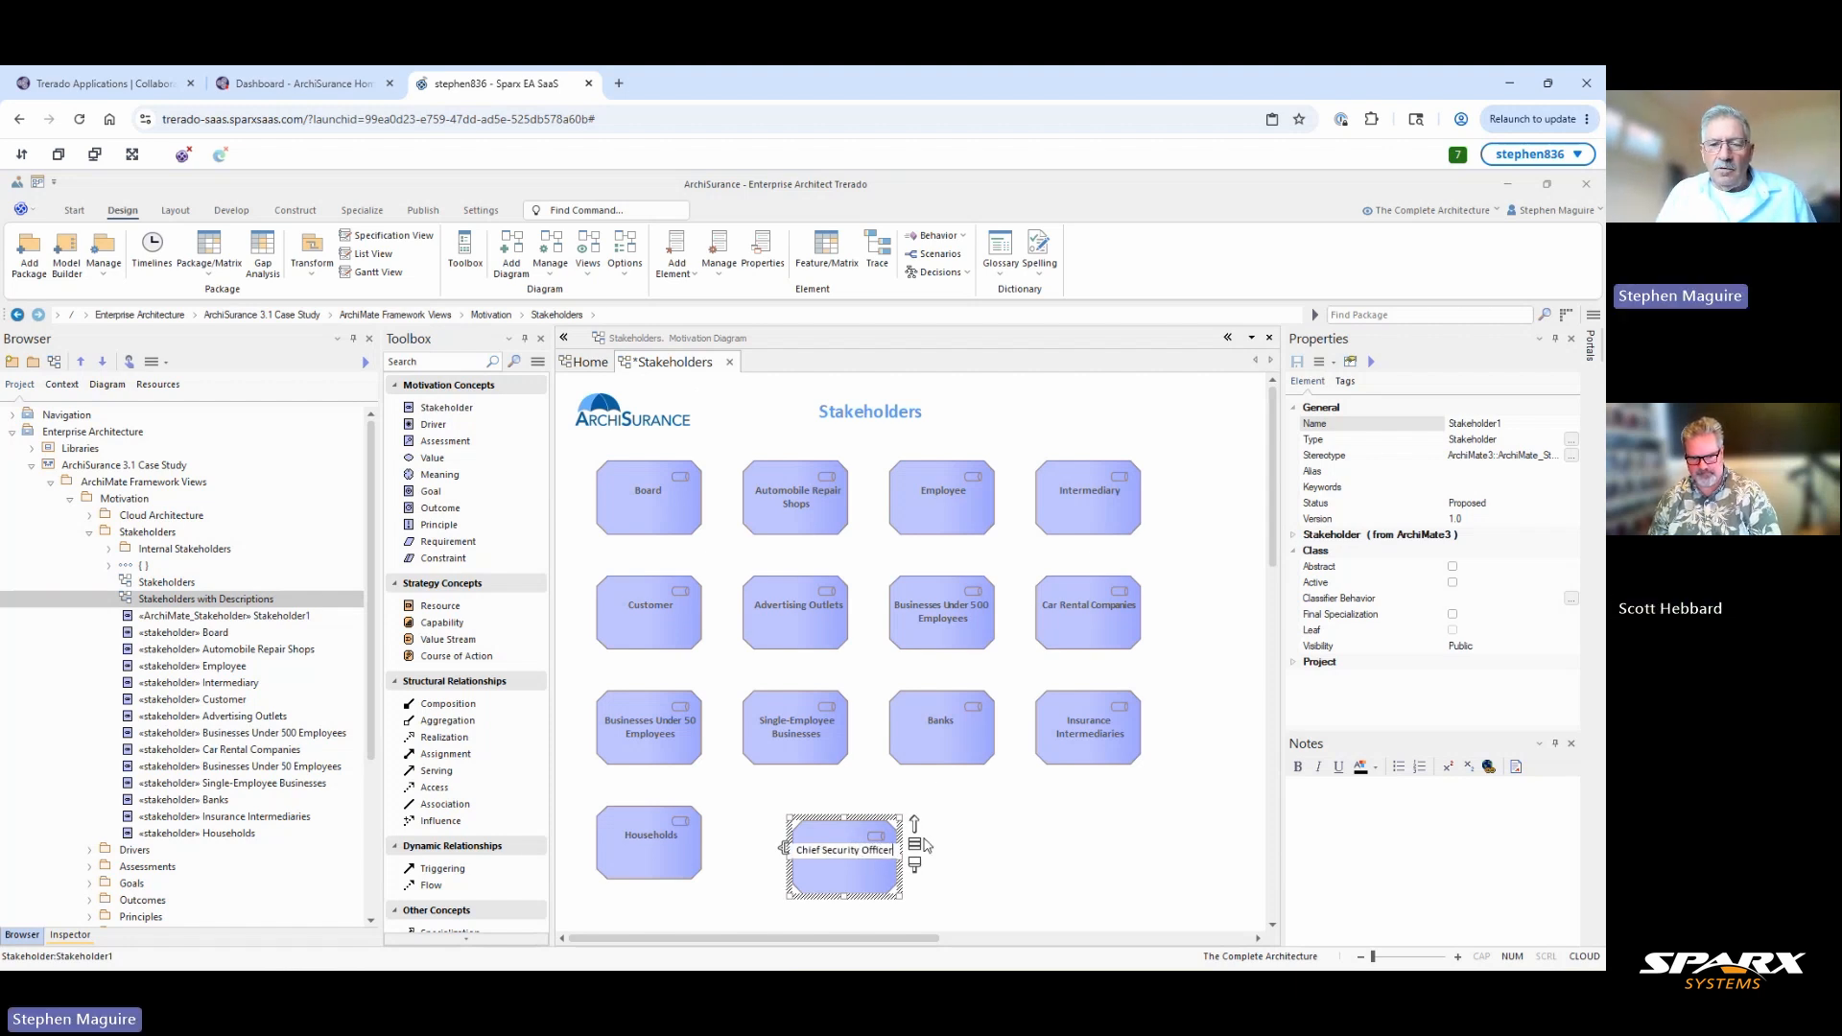
pyautogui.press('Return')
pyautogui.moveTo(843, 839); pyautogui.dragTo(790, 823)
pyautogui.click(936, 867)
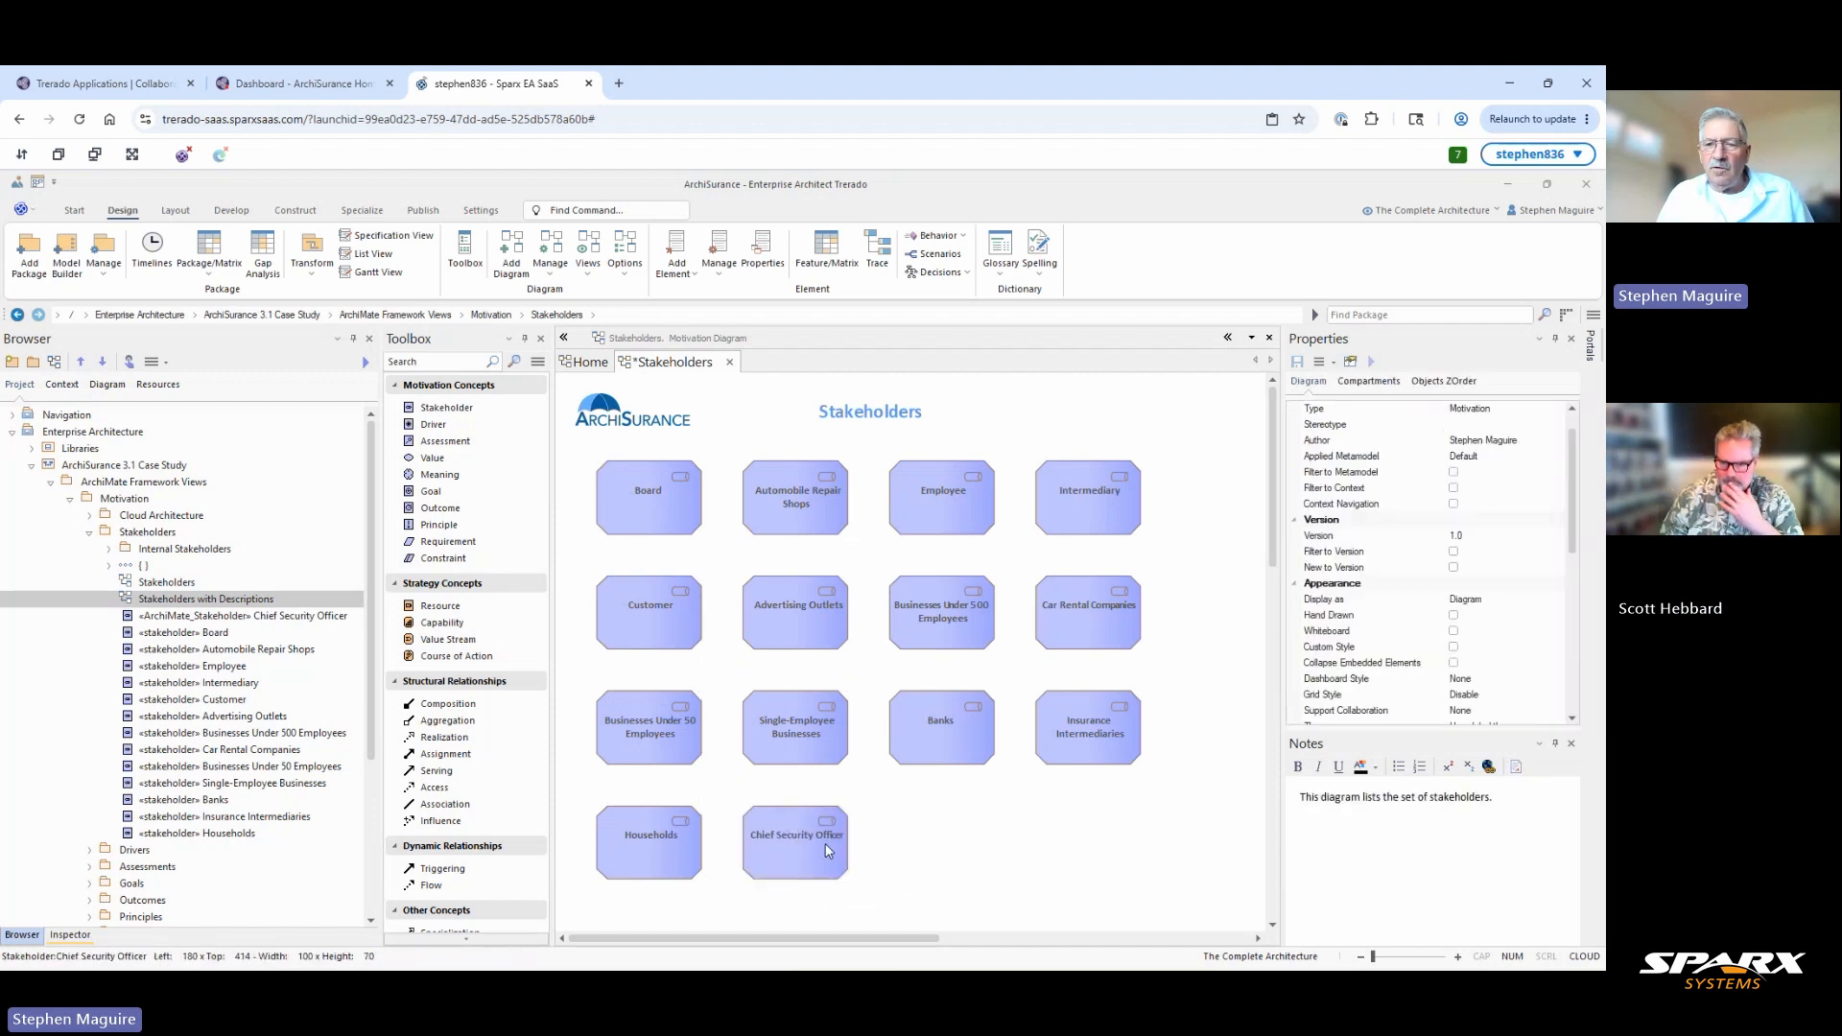
# Delete the Chief Security Officer stakeholder from the model and all diagrams.
pyautogui.click(823, 845)
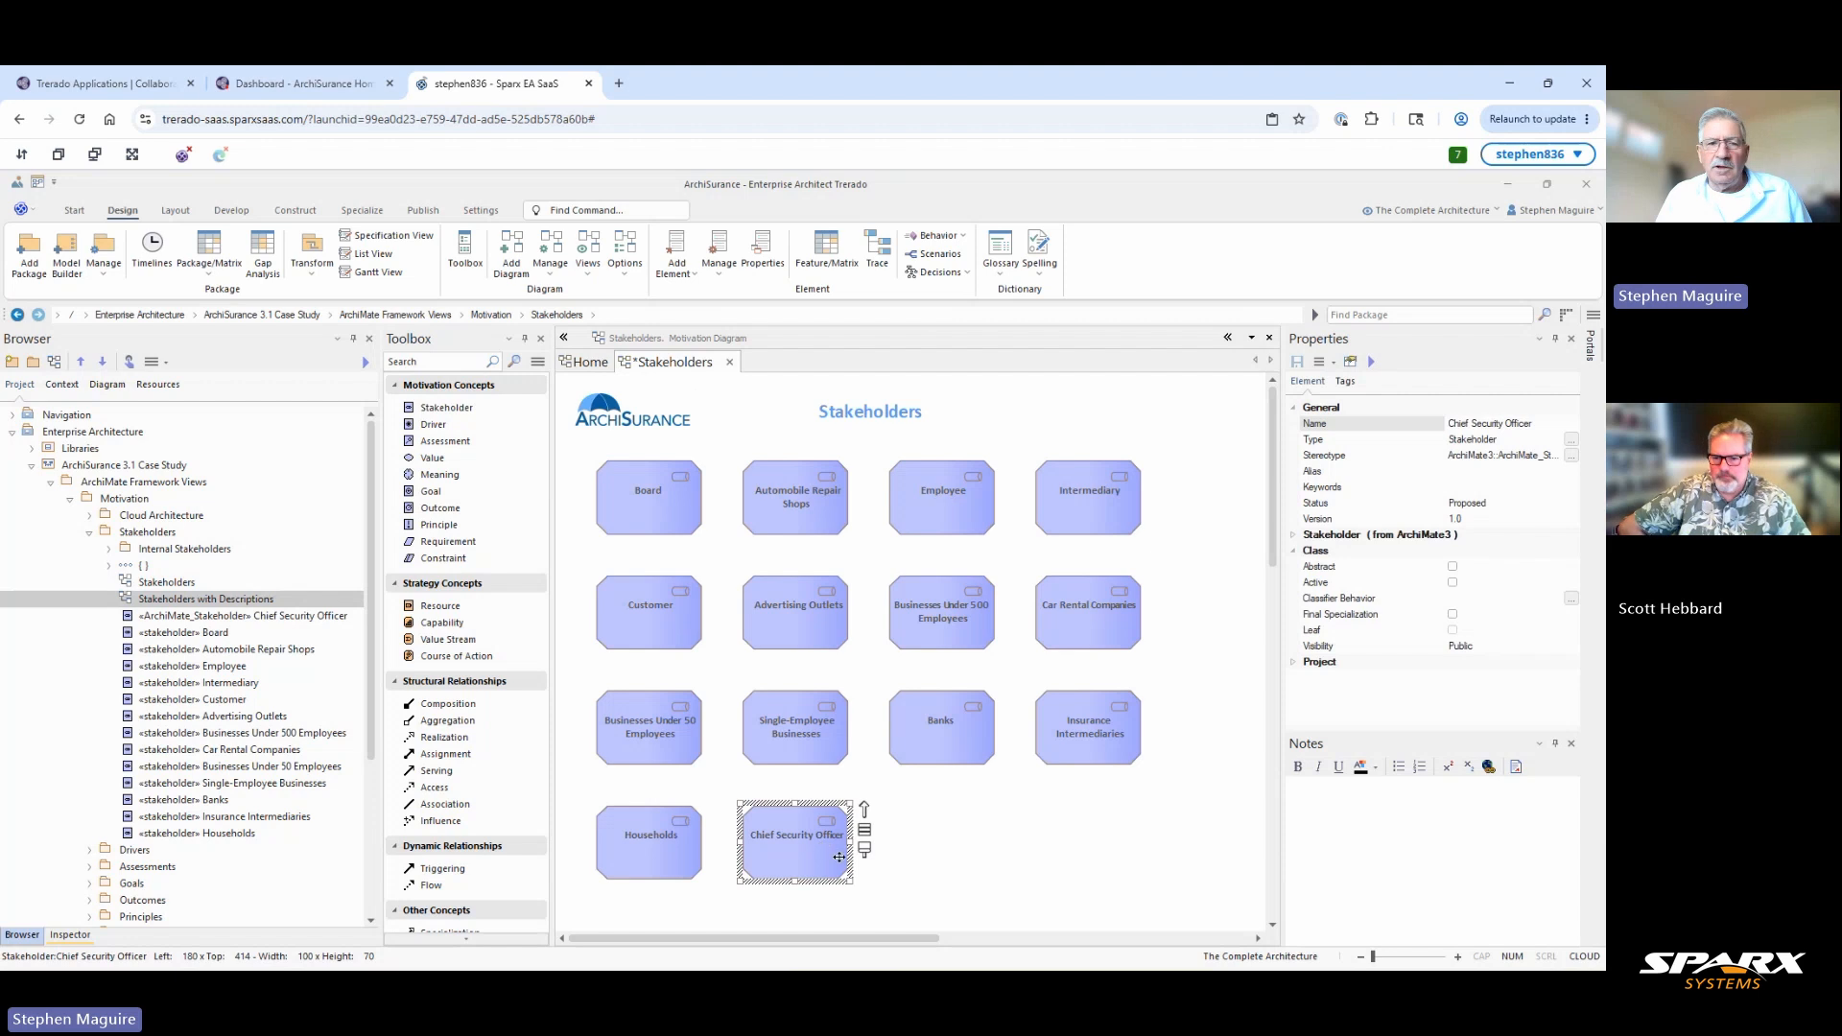
pyautogui.click(959, 850)
pyautogui.click(836, 850)
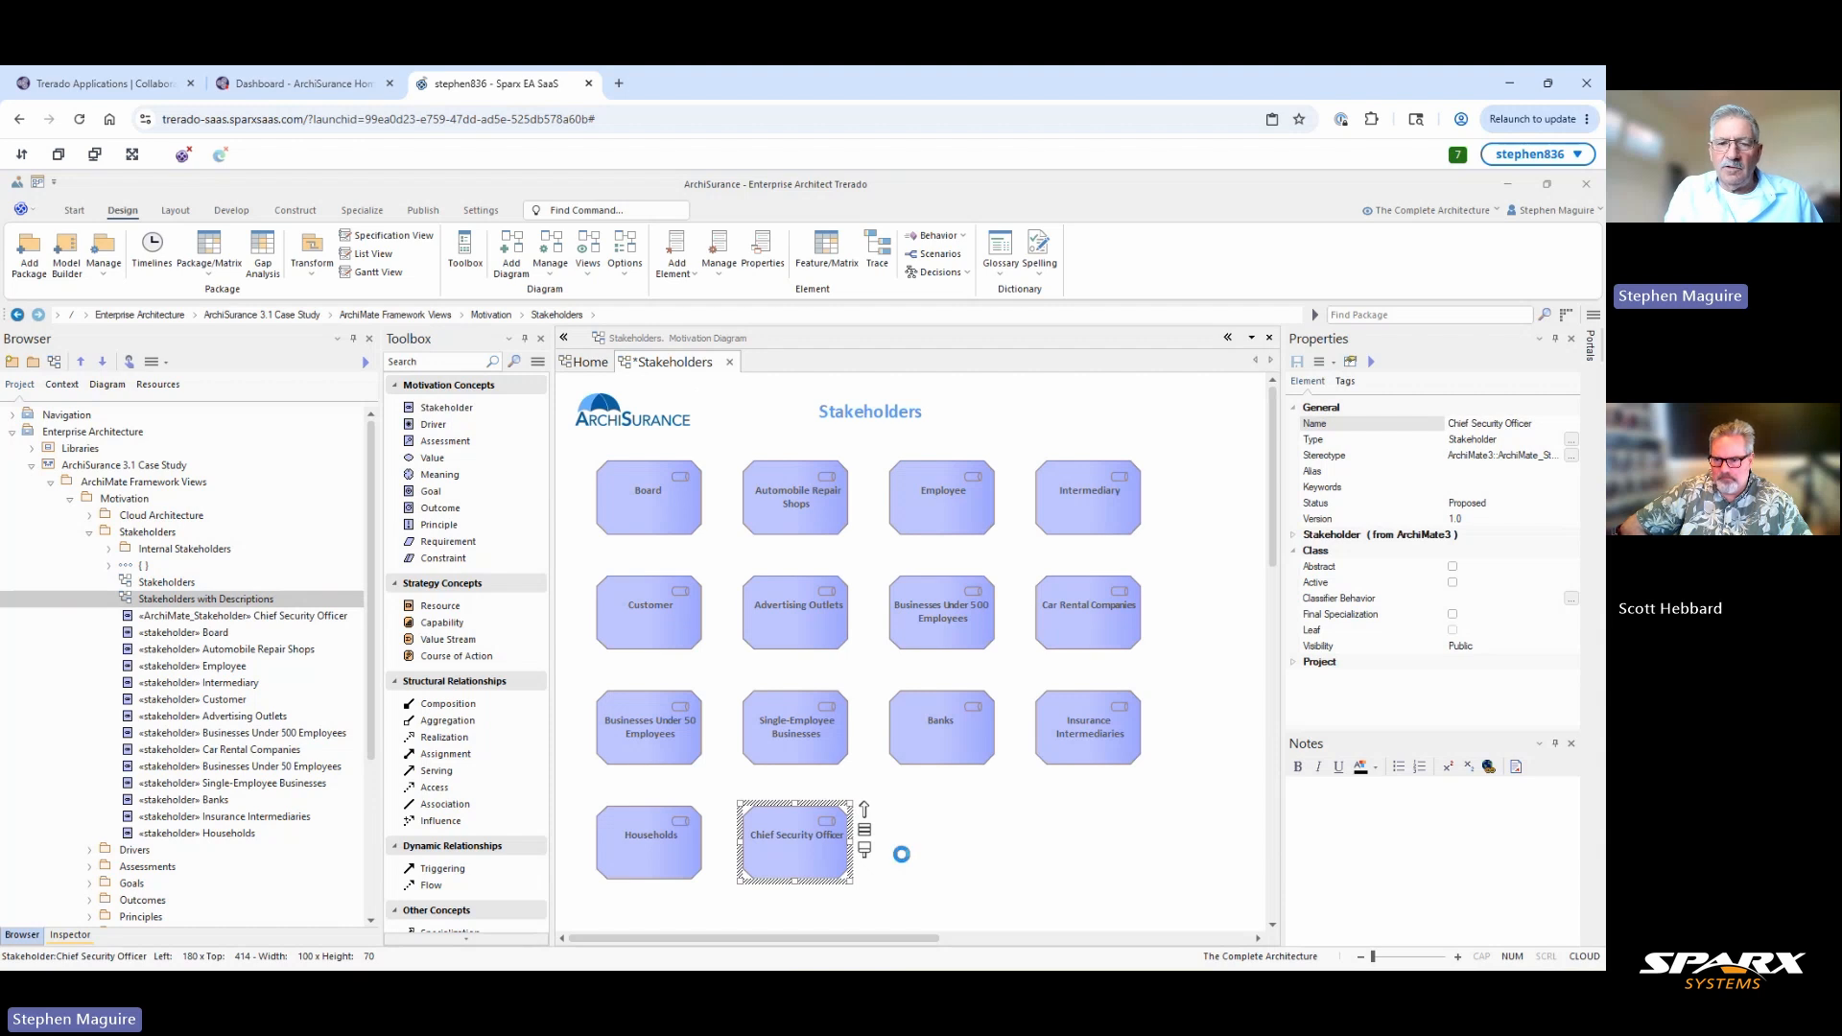
pyautogui.hotkey('ctrl', 'Delete')
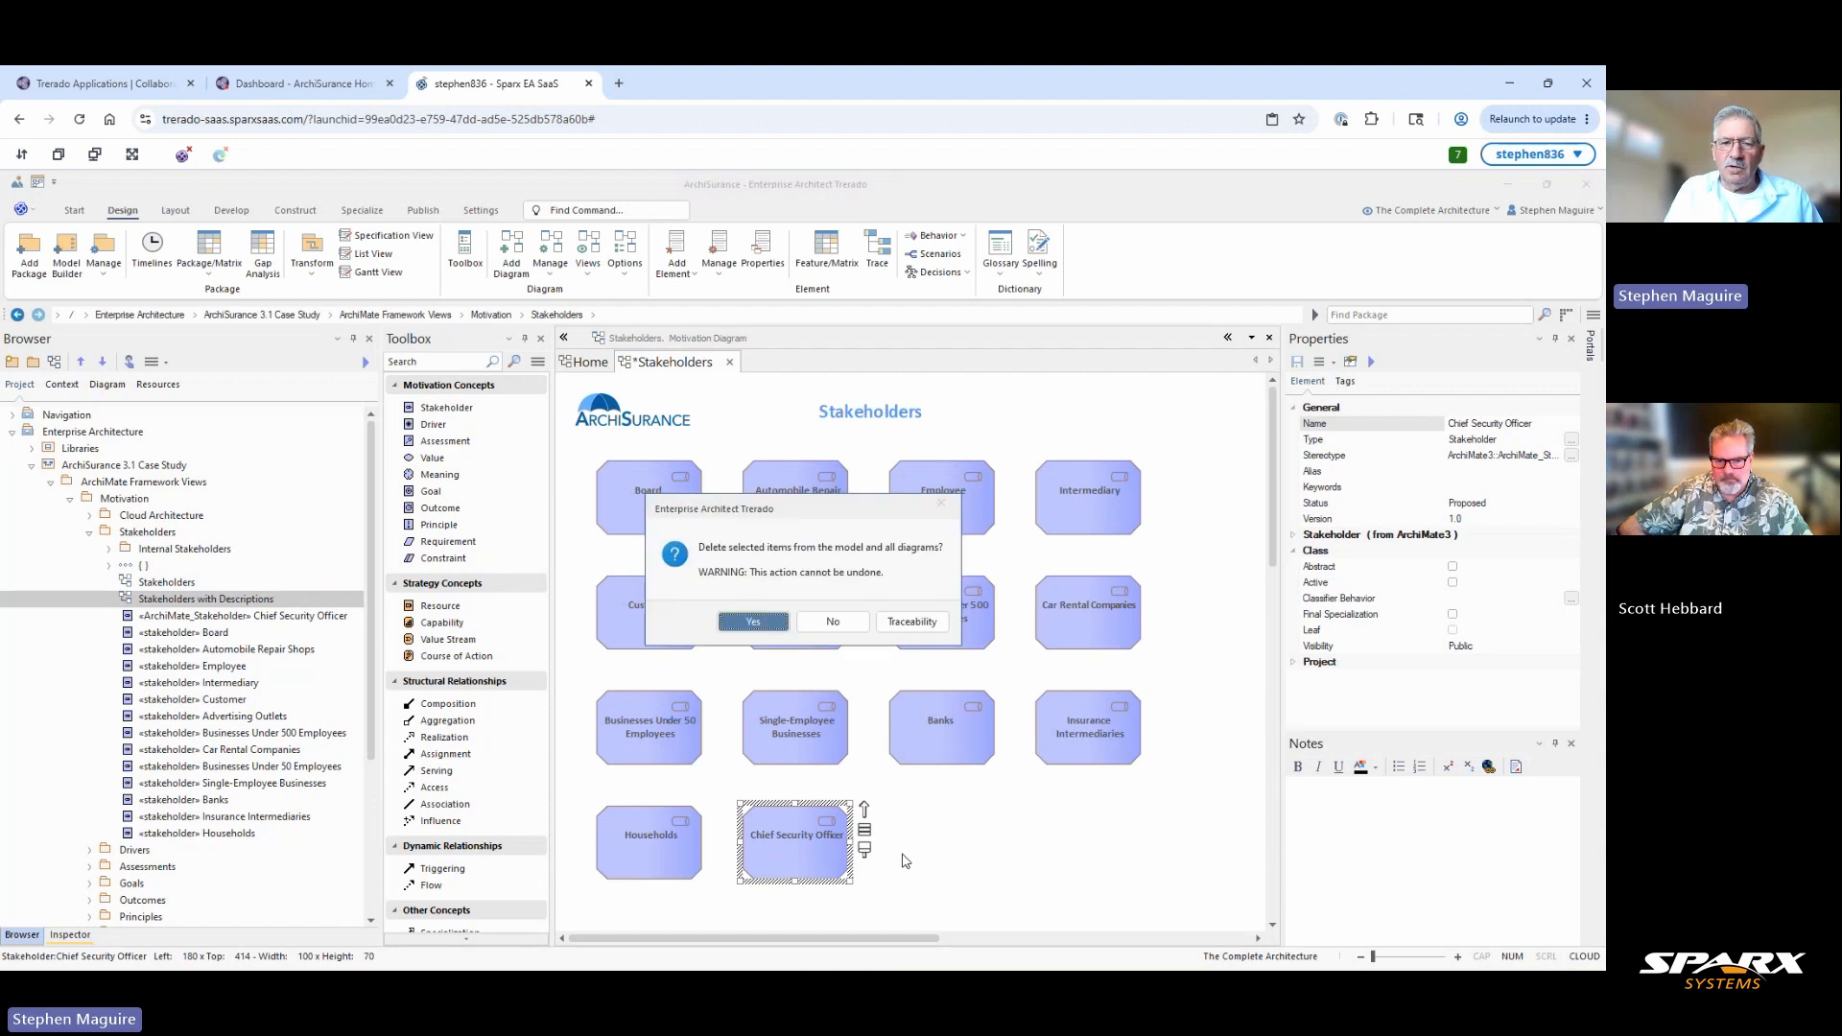
pyautogui.click(758, 621)
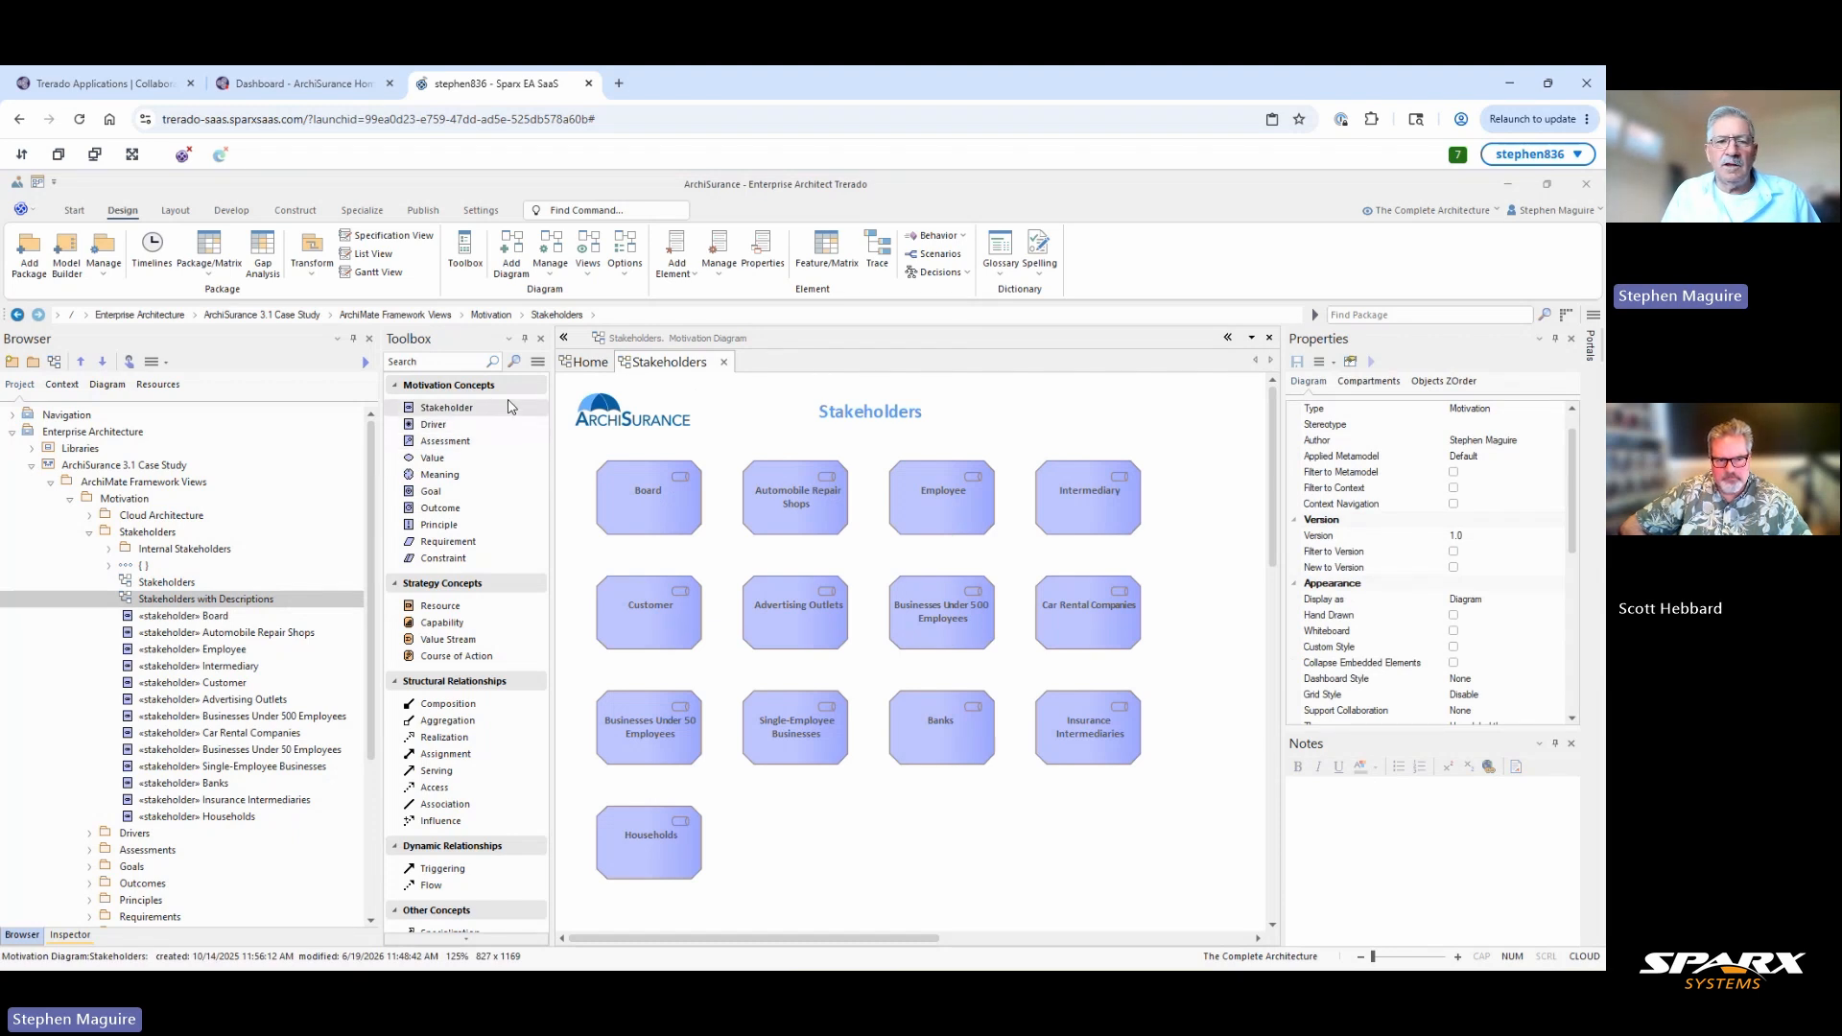
# Review the Board and Automobile Repair Shops stakeholders' properties, including the available Primary Concern options.
pyautogui.click(662, 507)
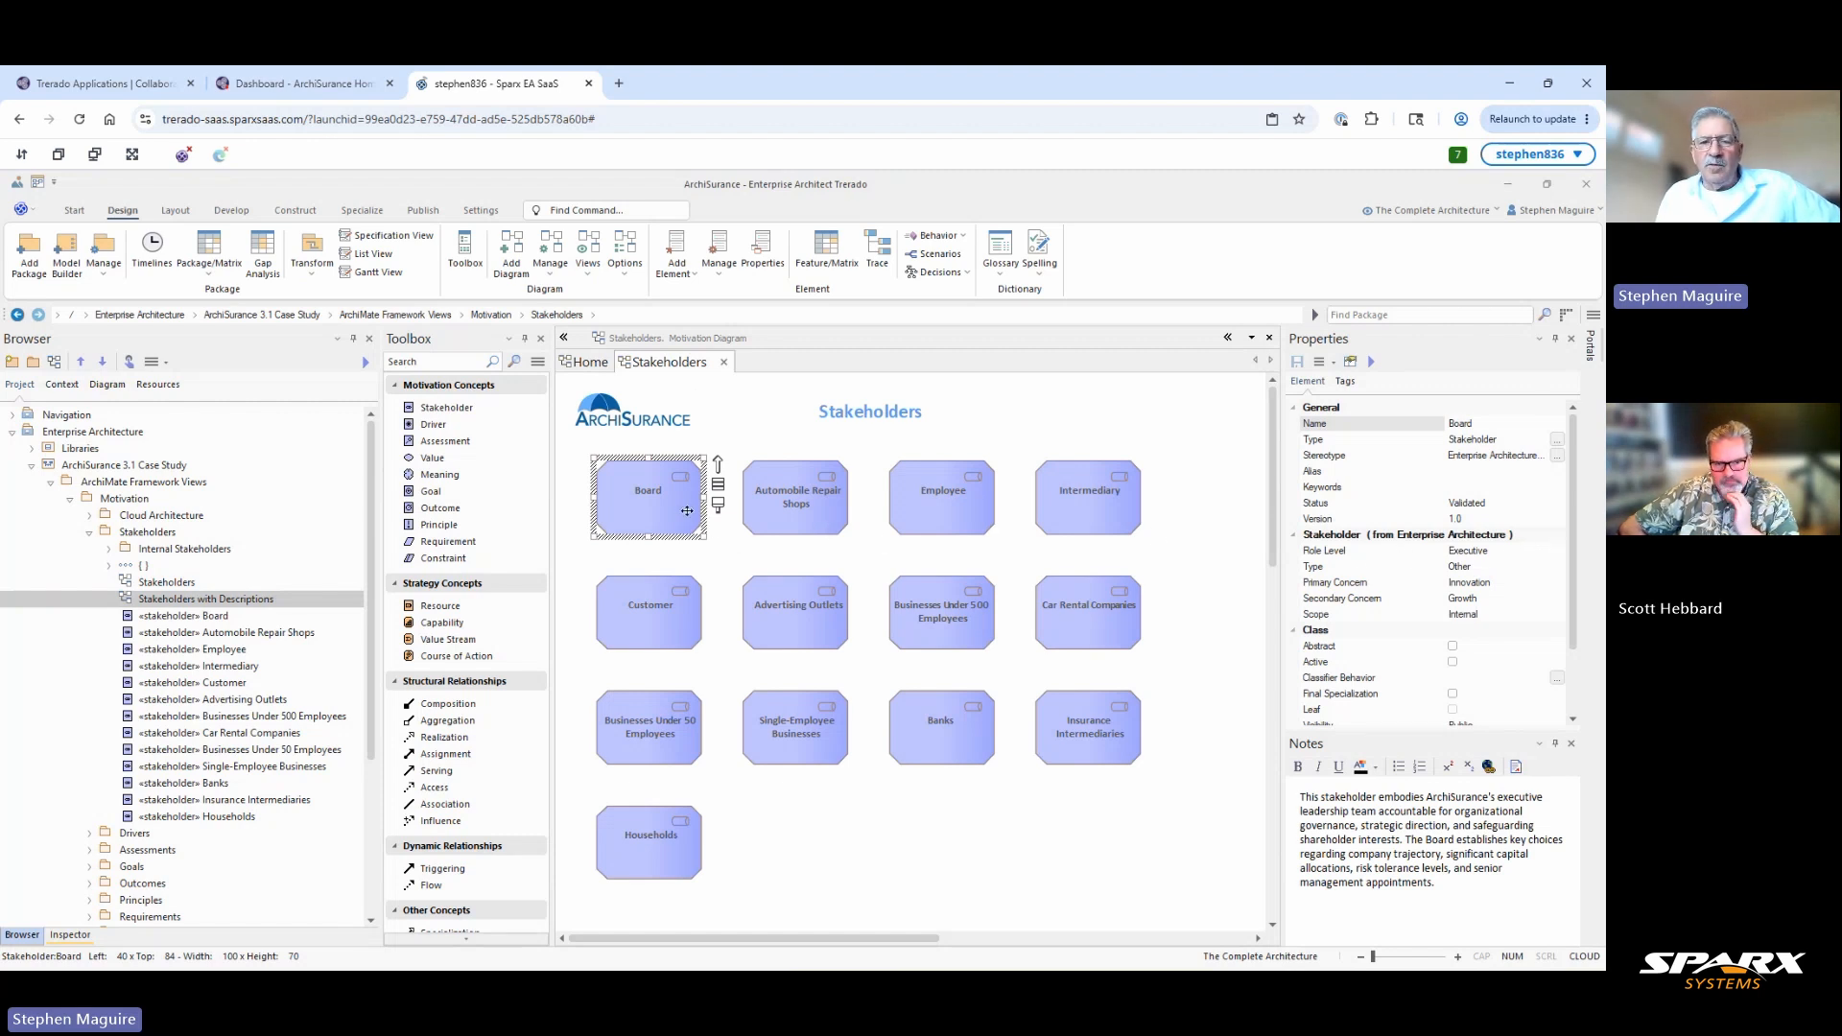
pyautogui.click(797, 503)
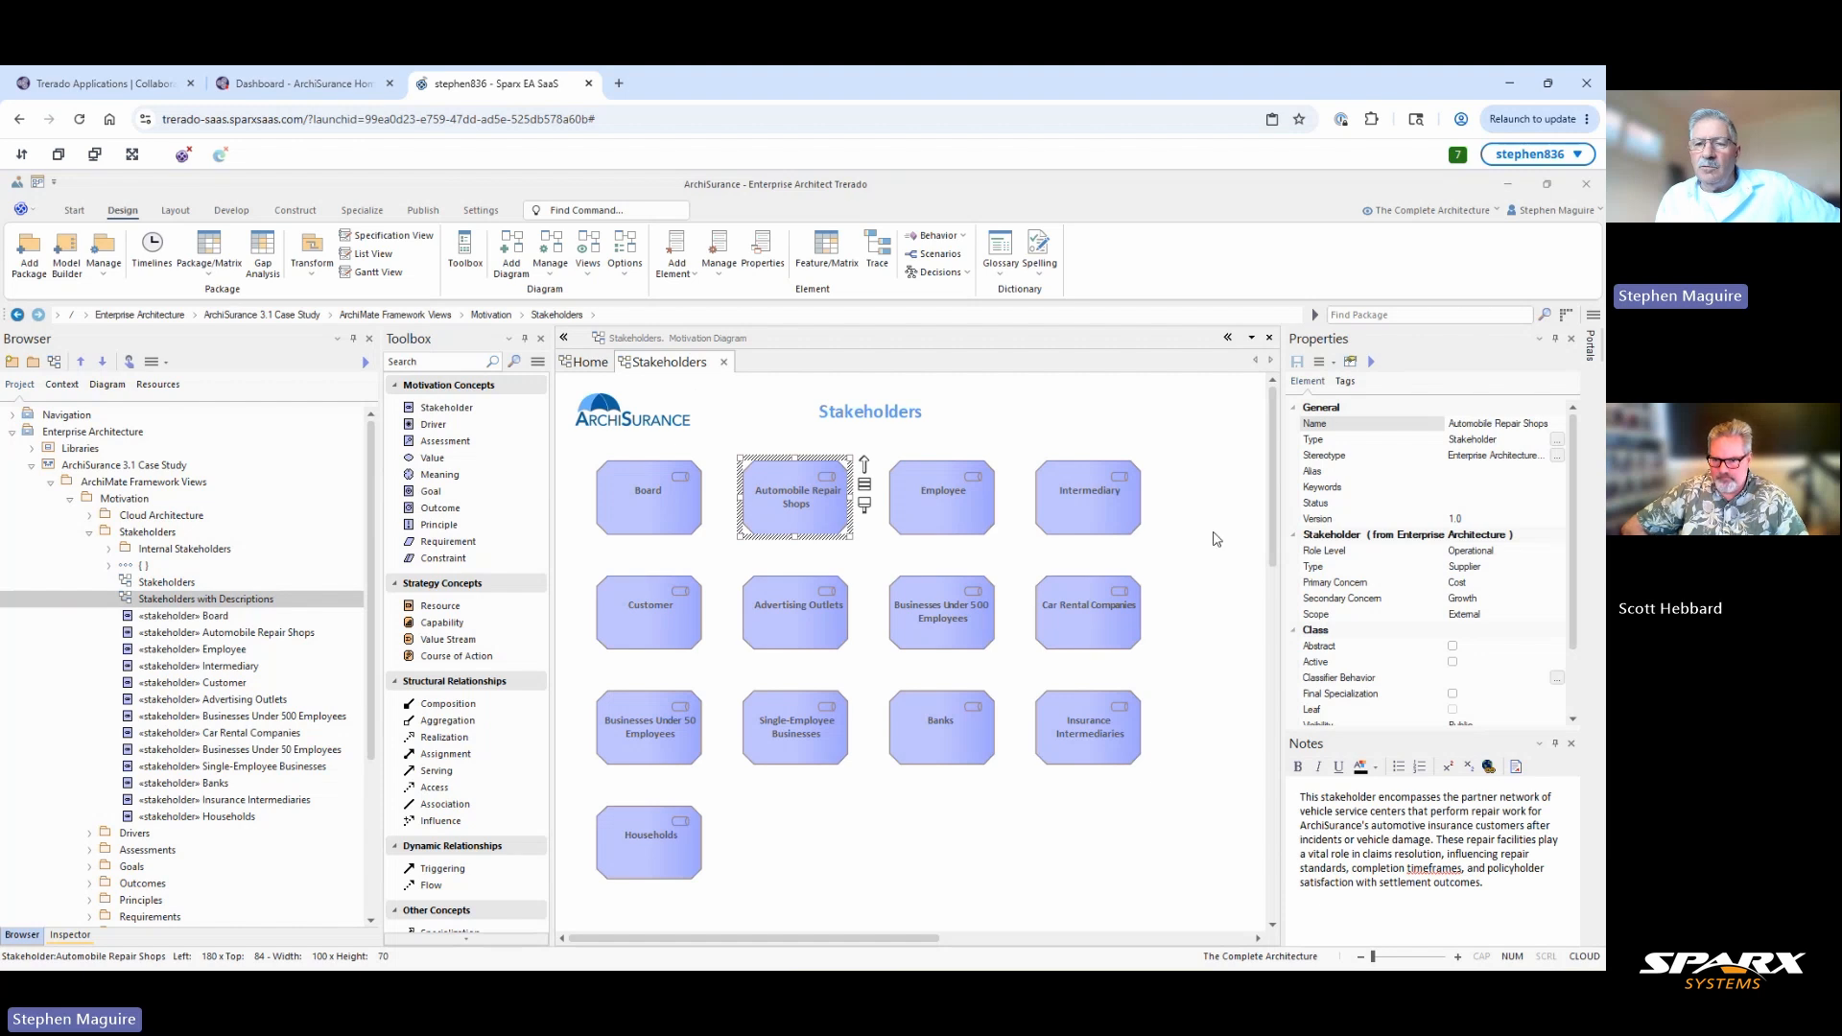
pyautogui.click(1543, 581)
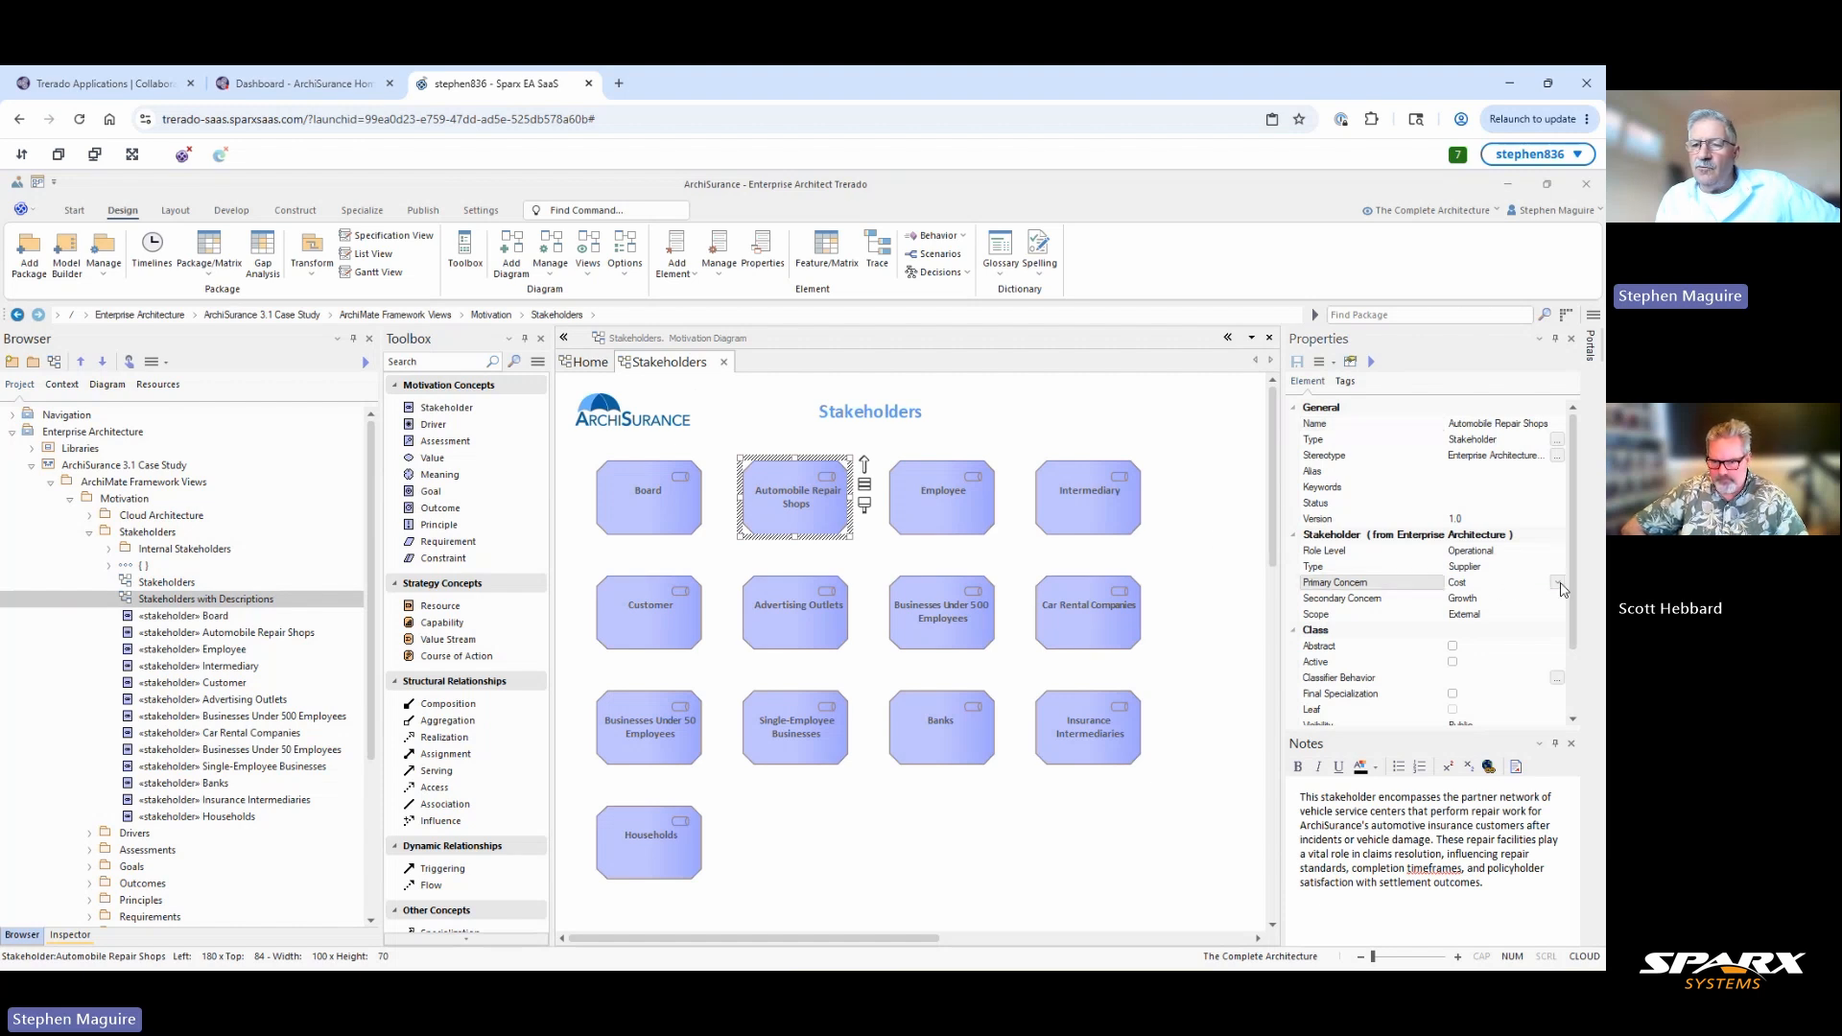
pyautogui.click(1557, 584)
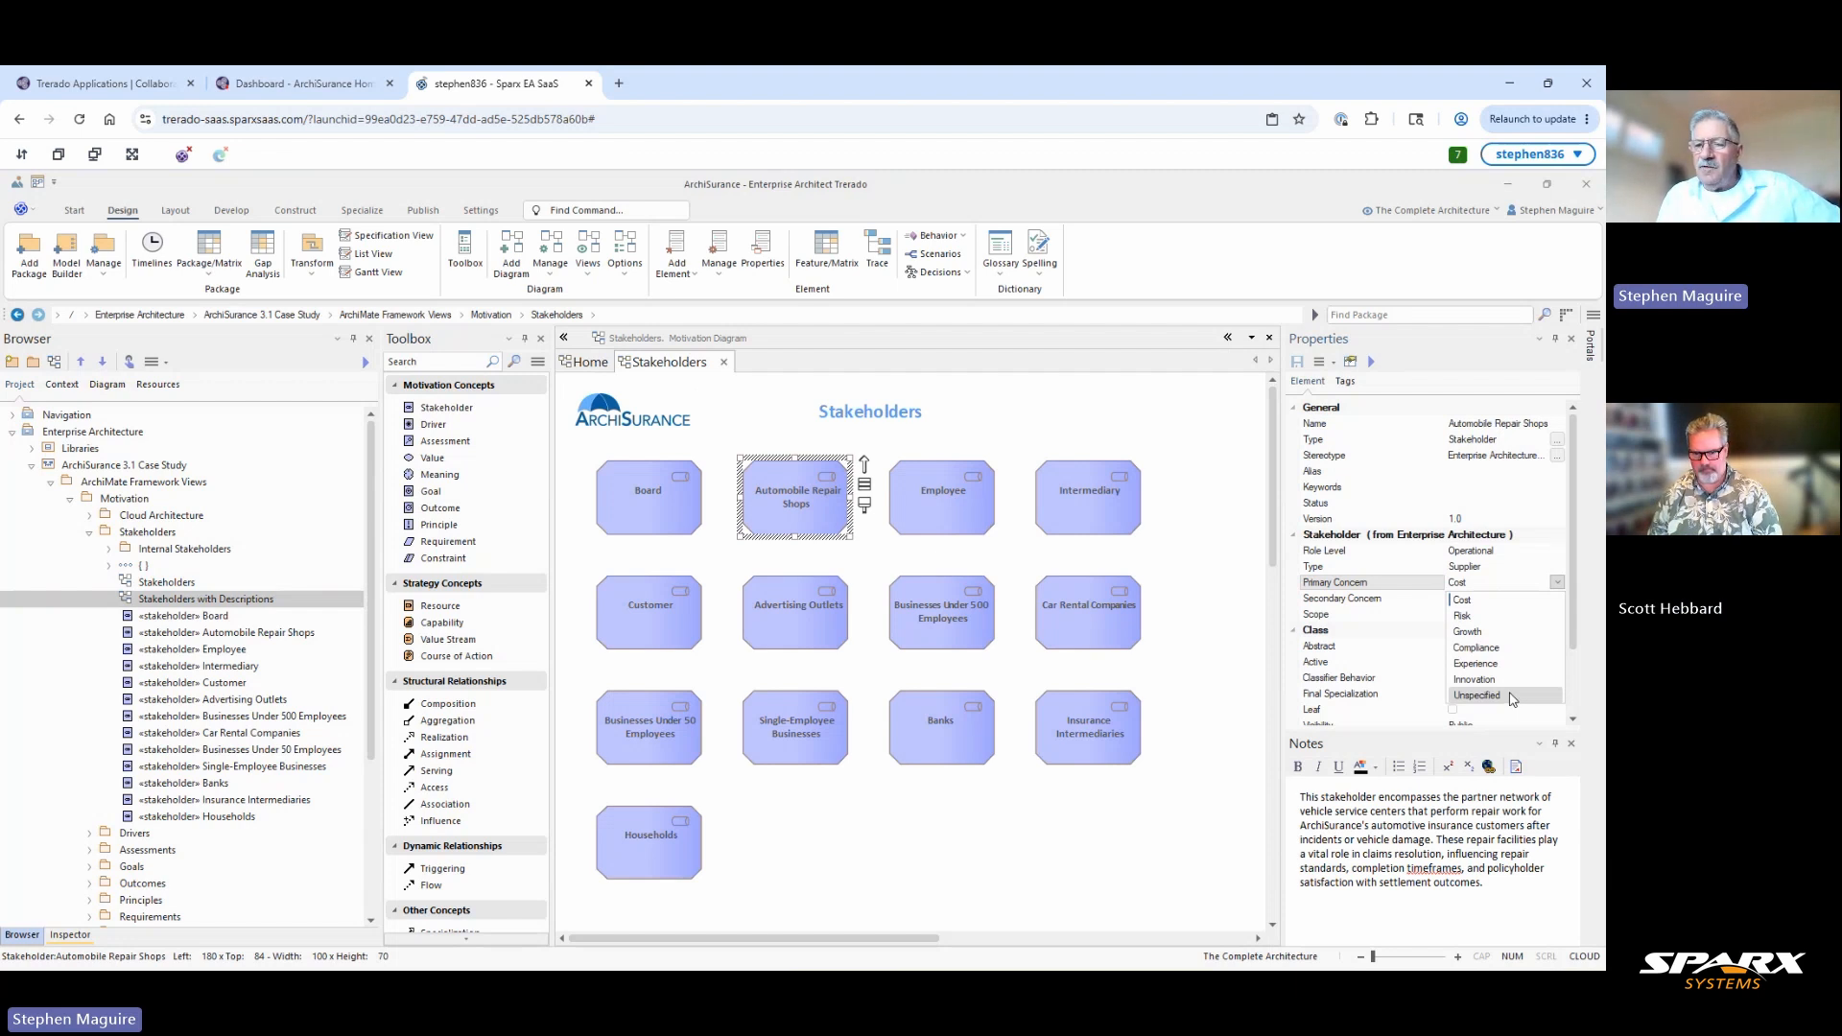
pyautogui.click(1087, 443)
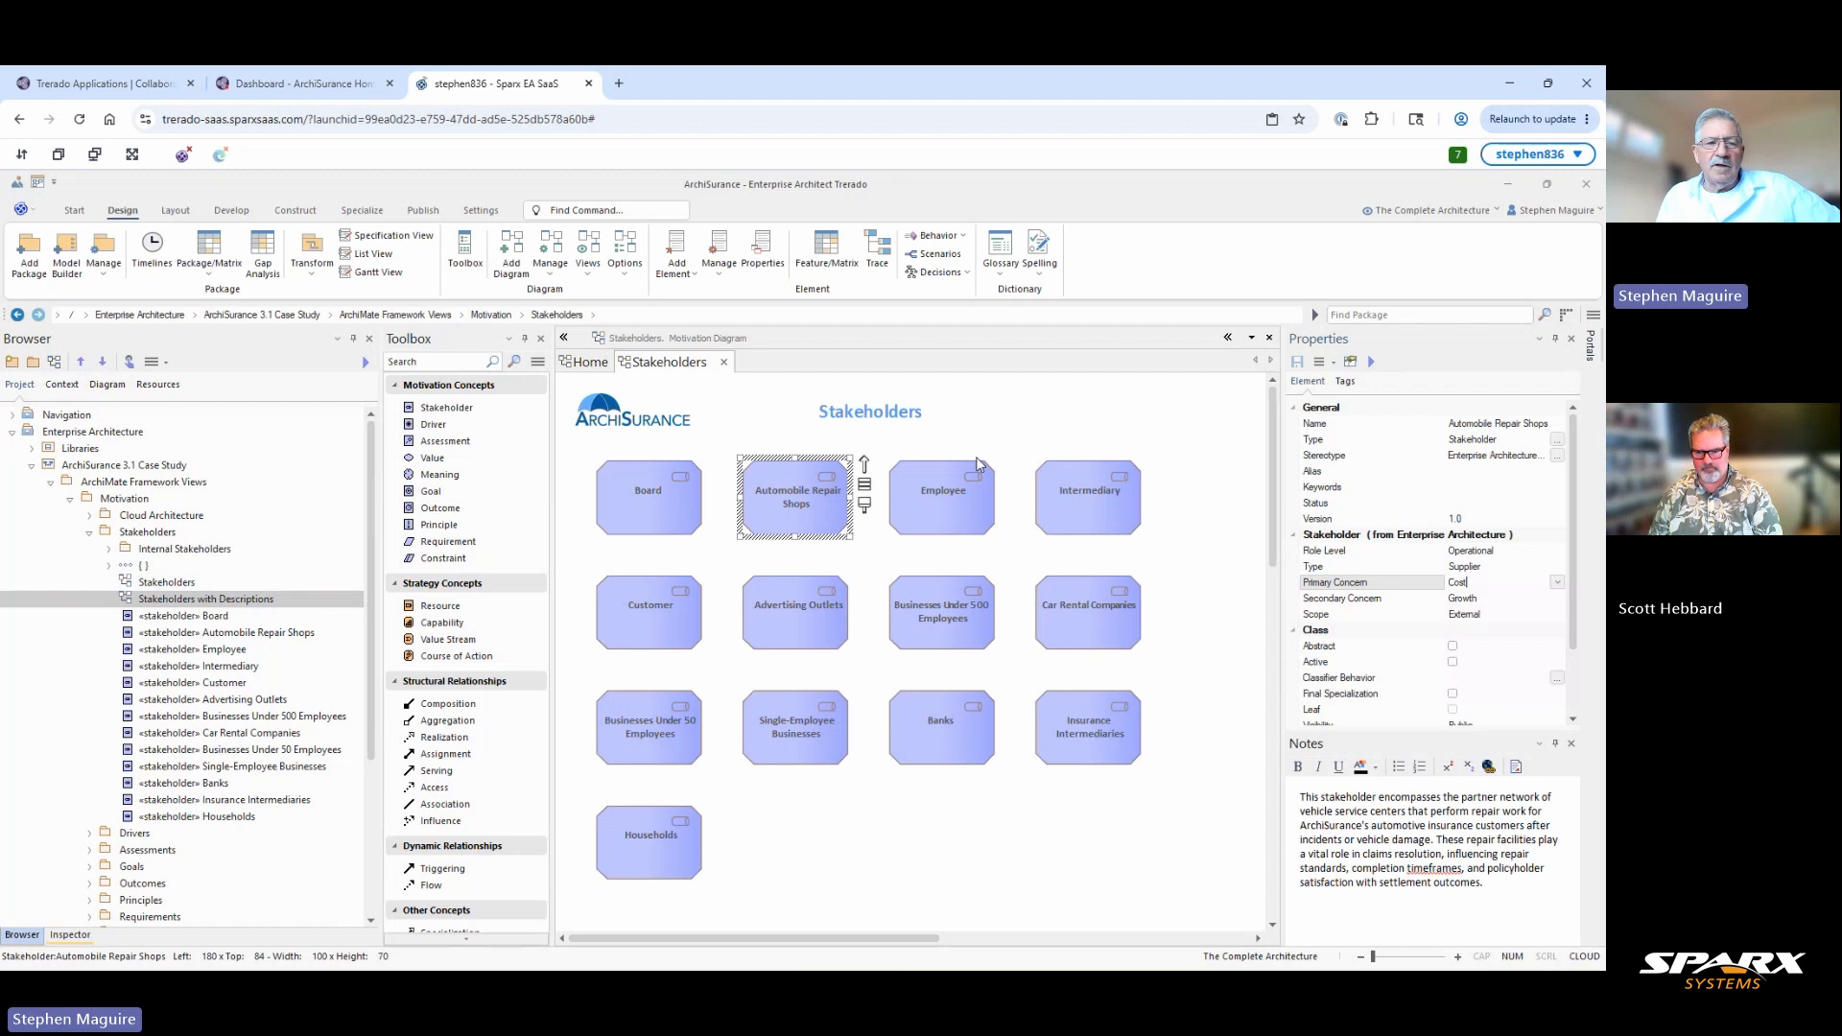
# Examine the properties and notes of the stakeholders in the model tree one by one, from Board to Businesses Under 500 Employees.
pyautogui.click(215, 618)
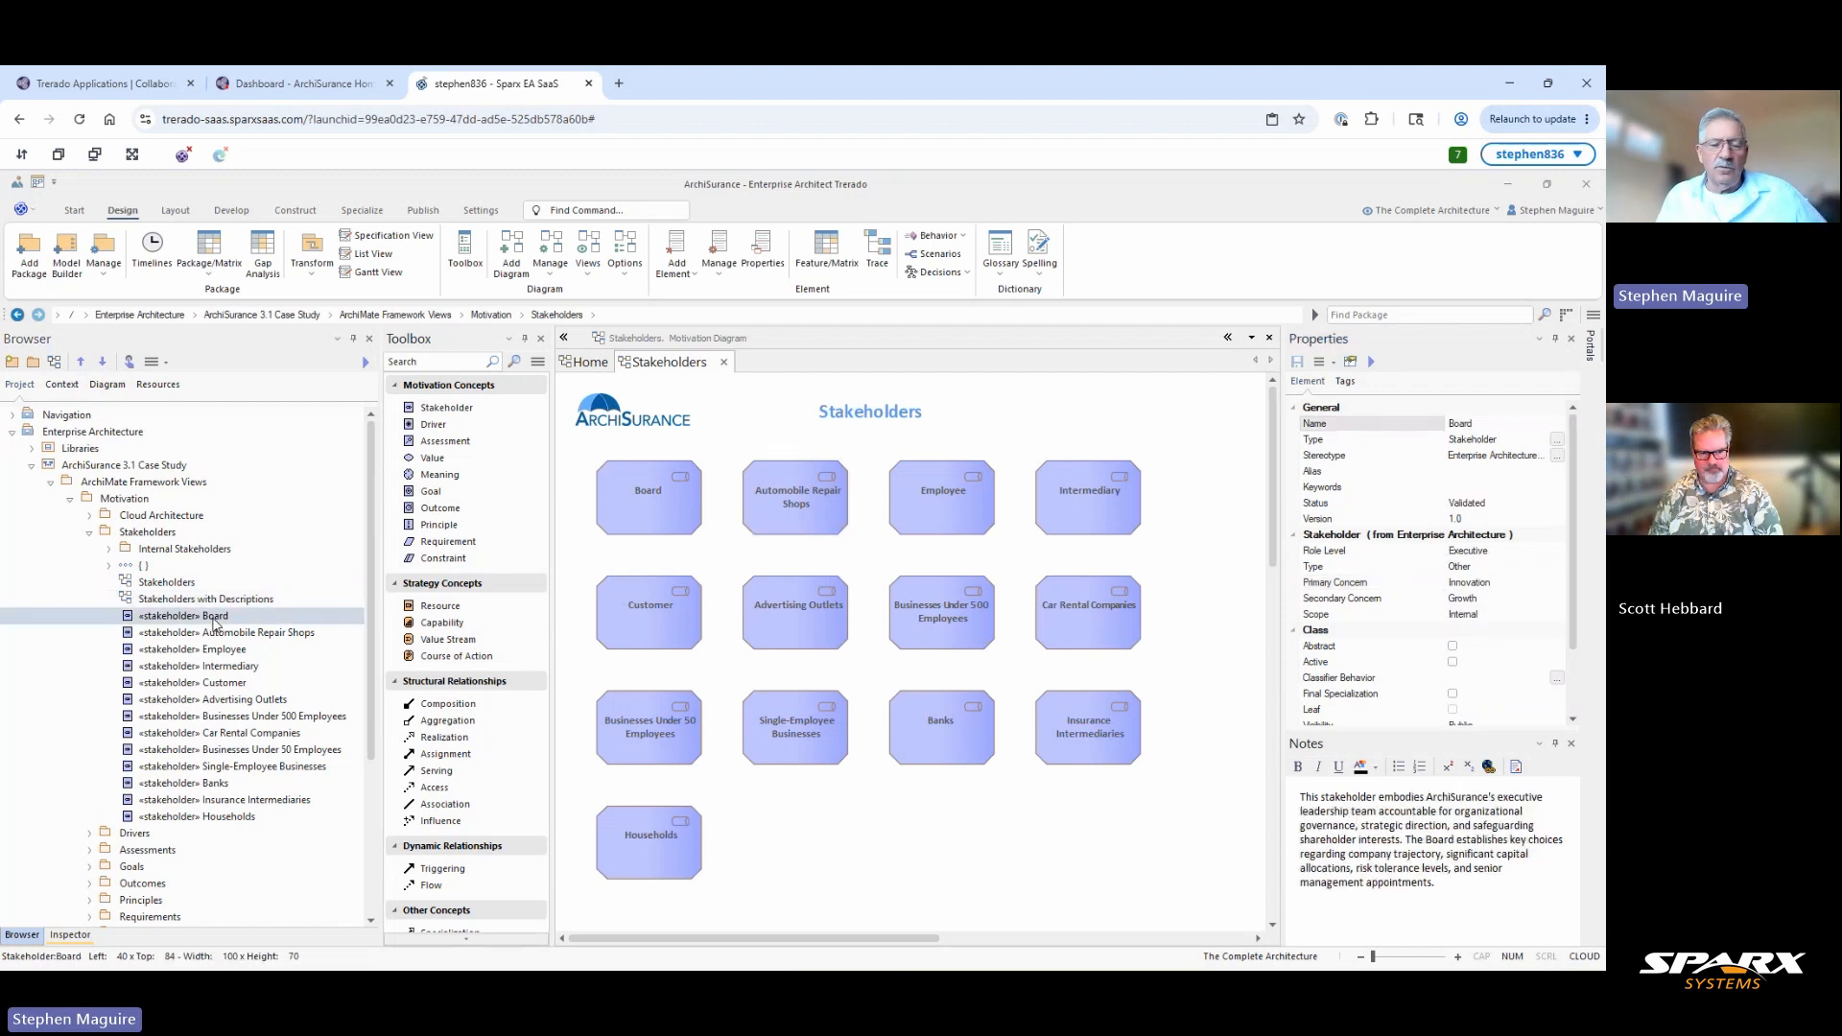
pyautogui.press('Down')
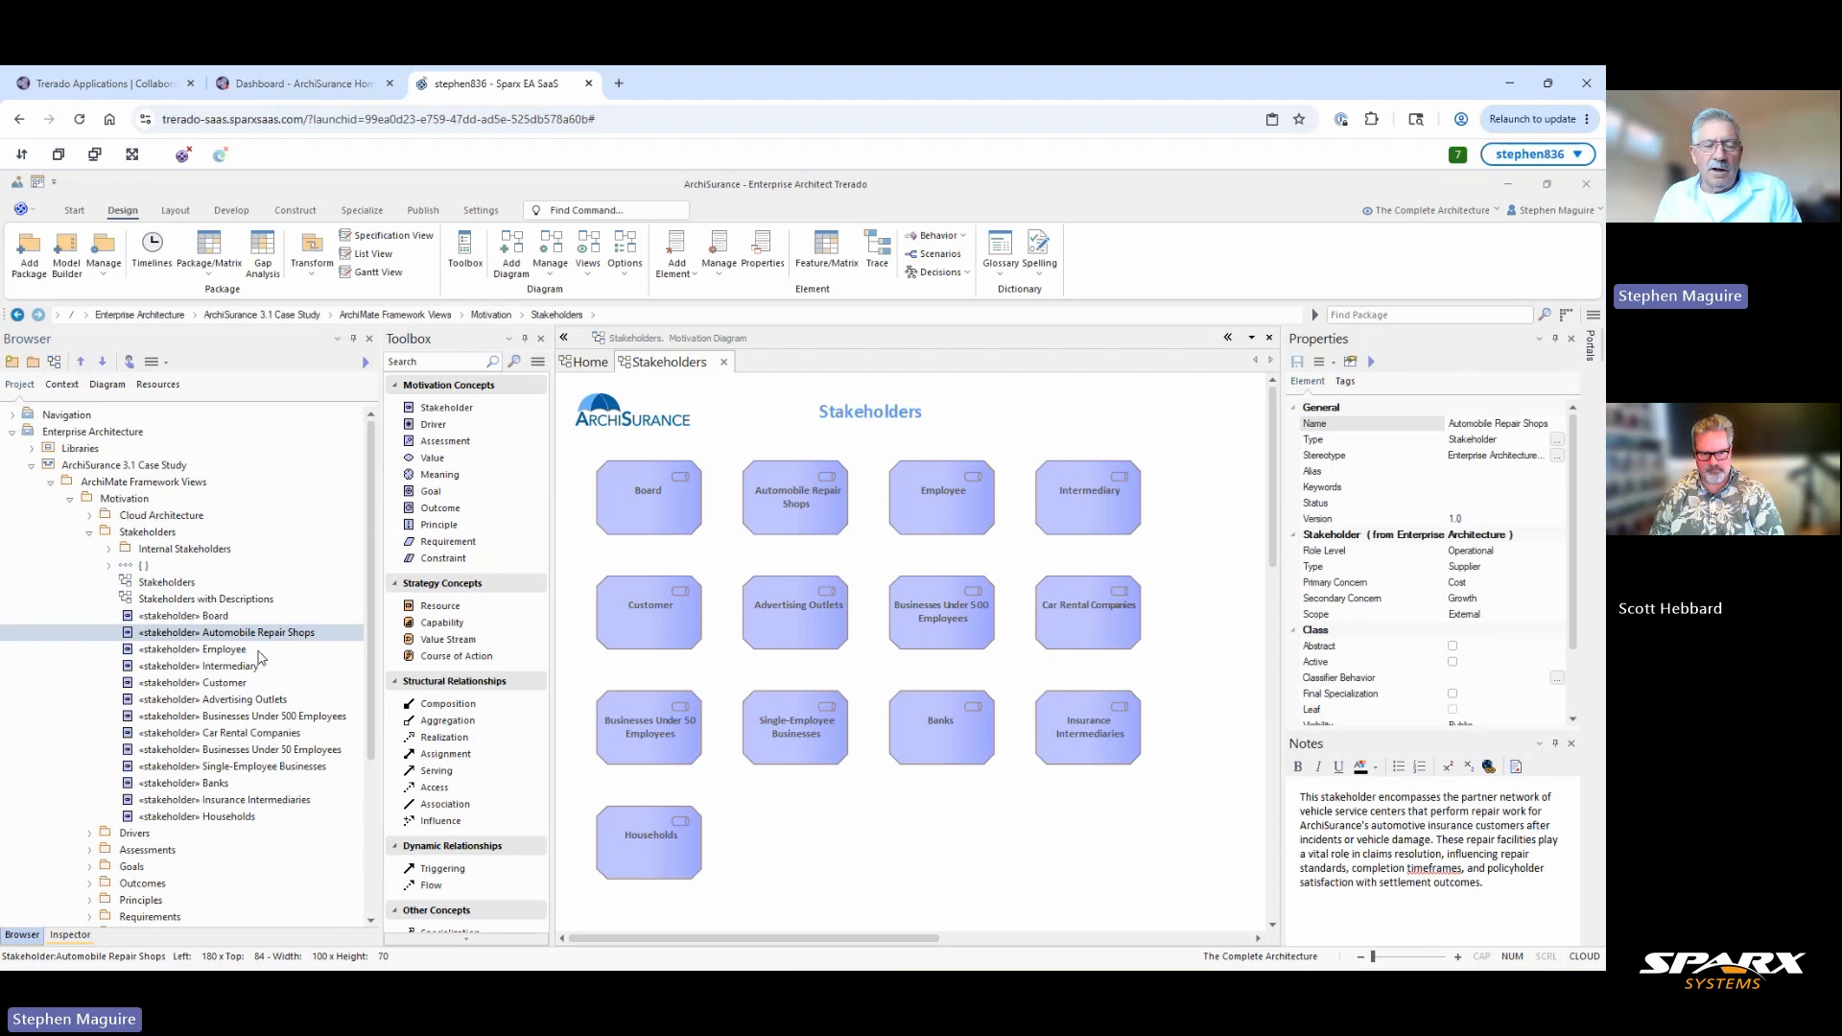
pyautogui.click(258, 652)
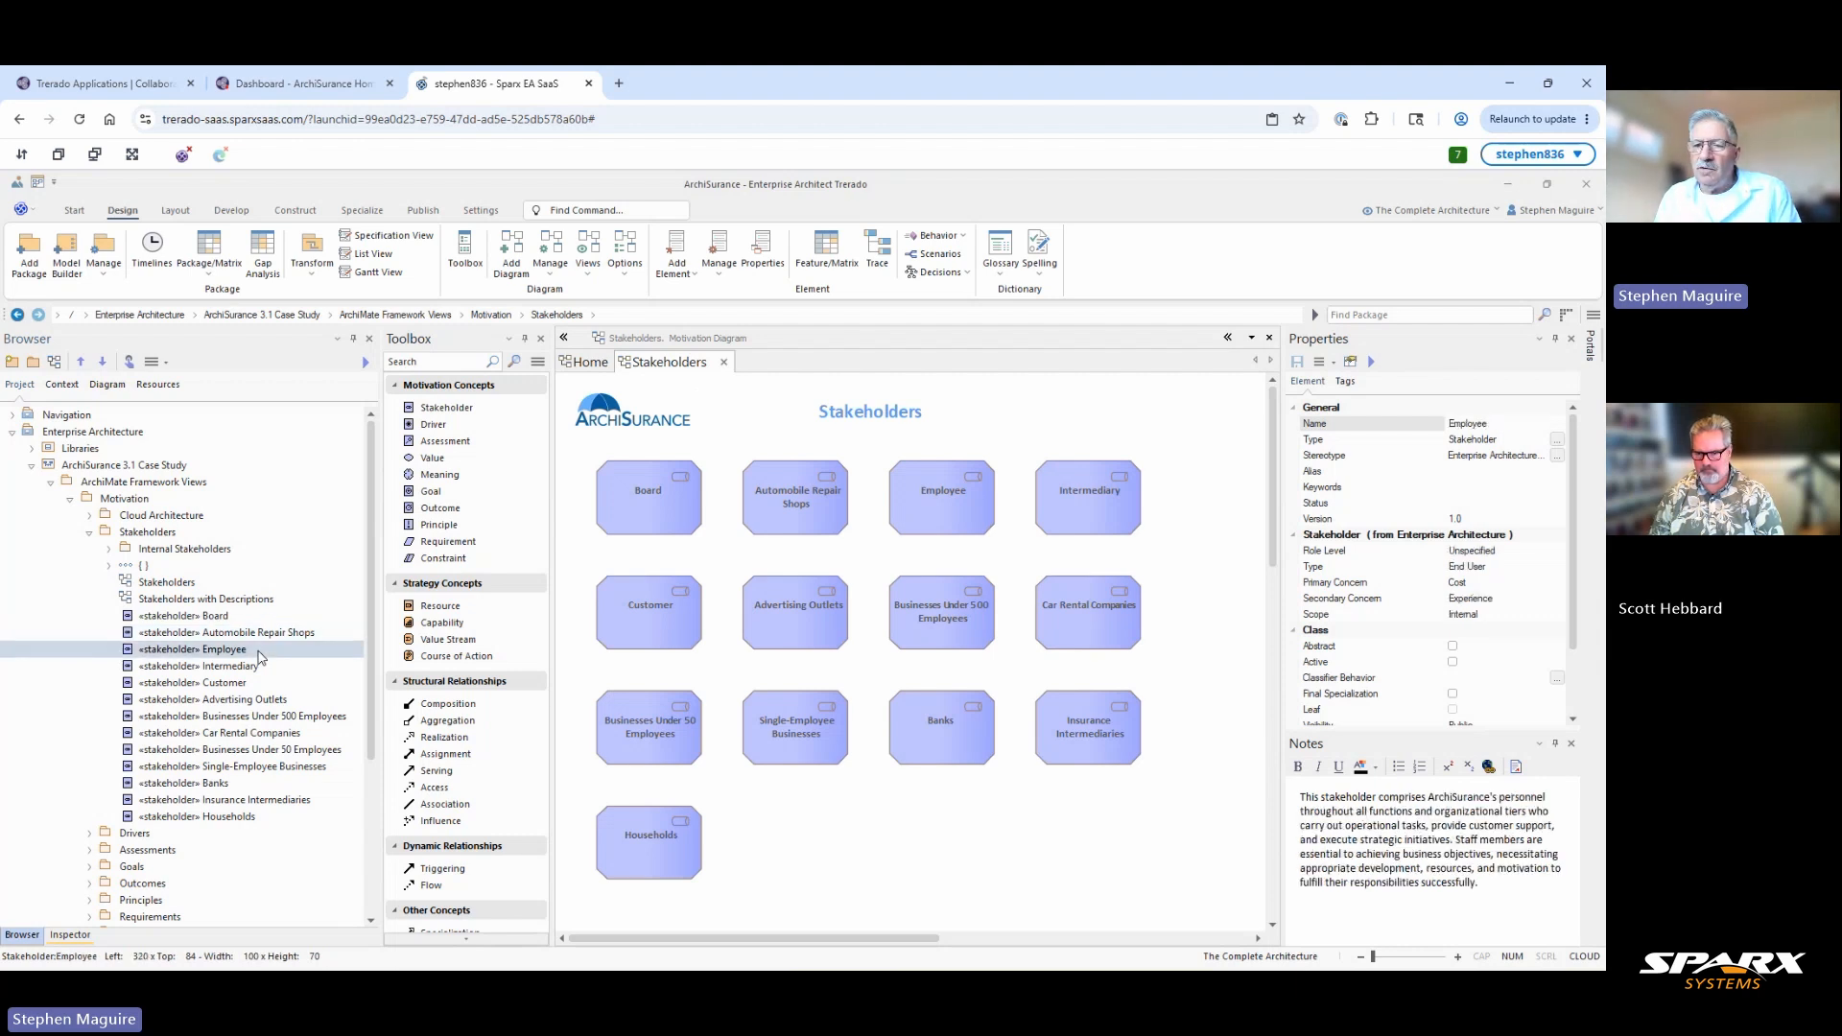
pyautogui.press('Down')
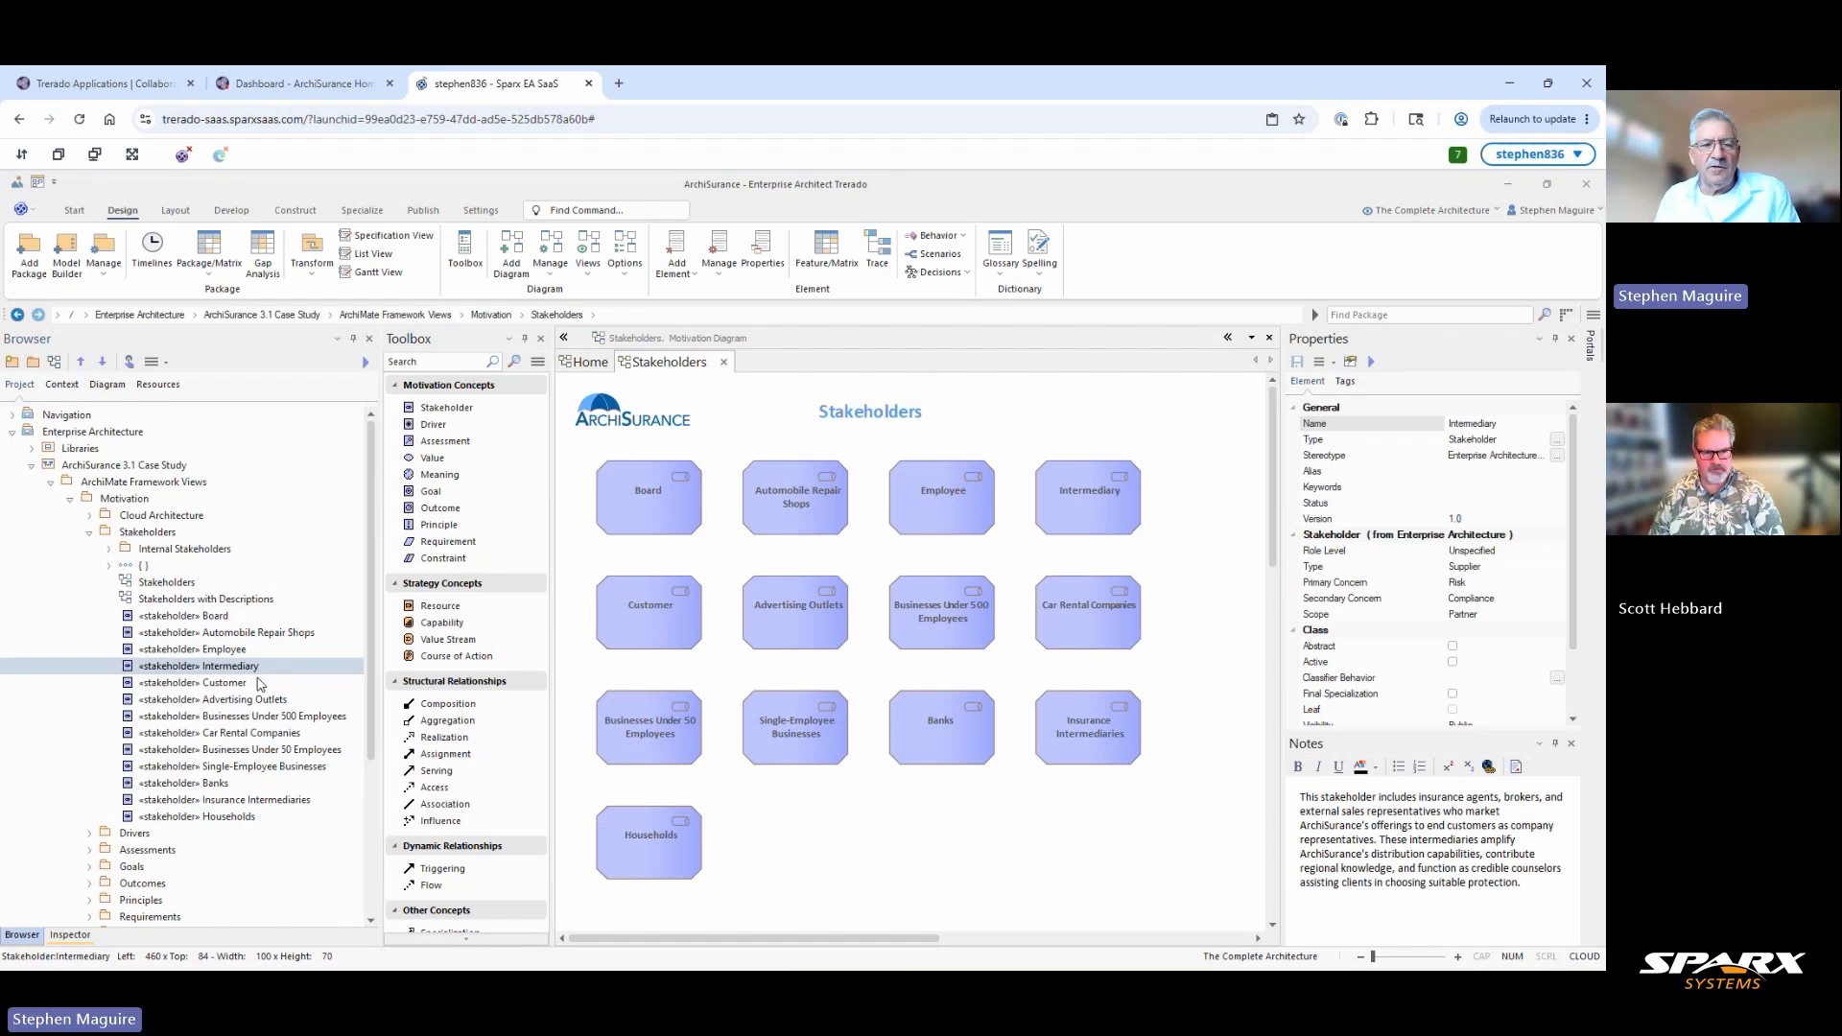
pyautogui.click(258, 682)
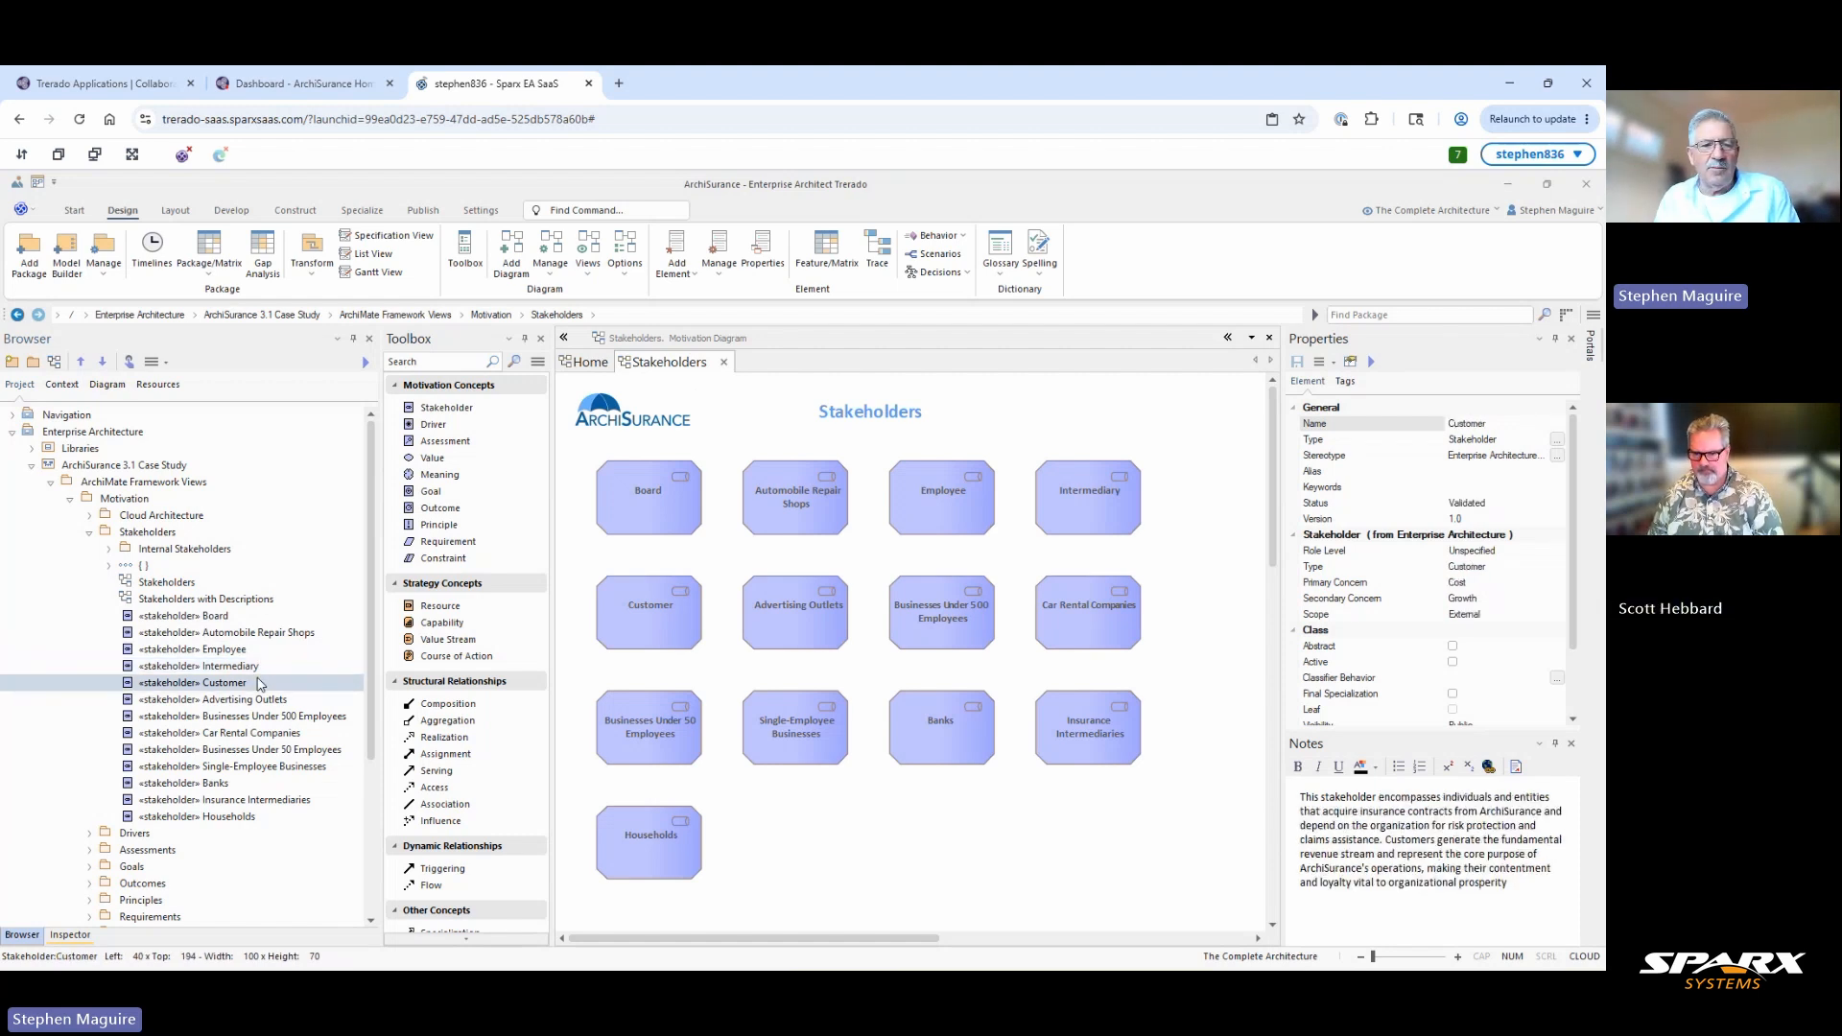
pyautogui.click(277, 698)
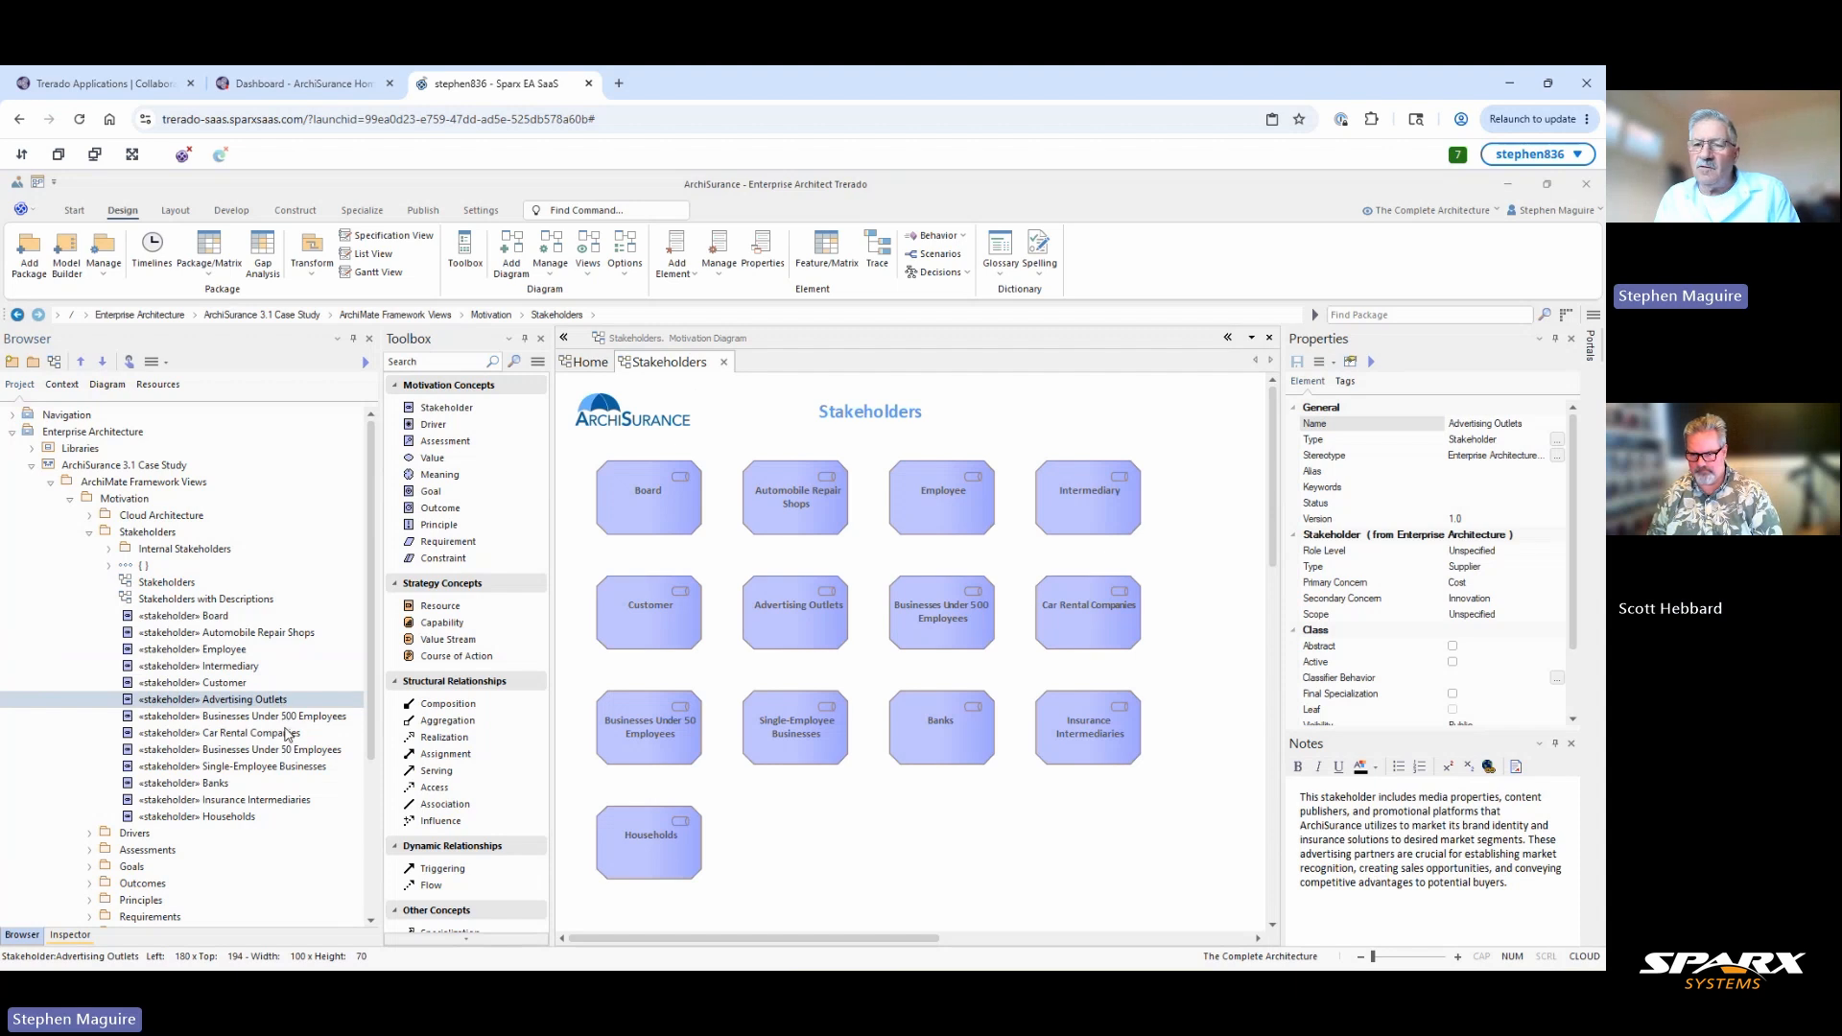
pyautogui.press('Down')
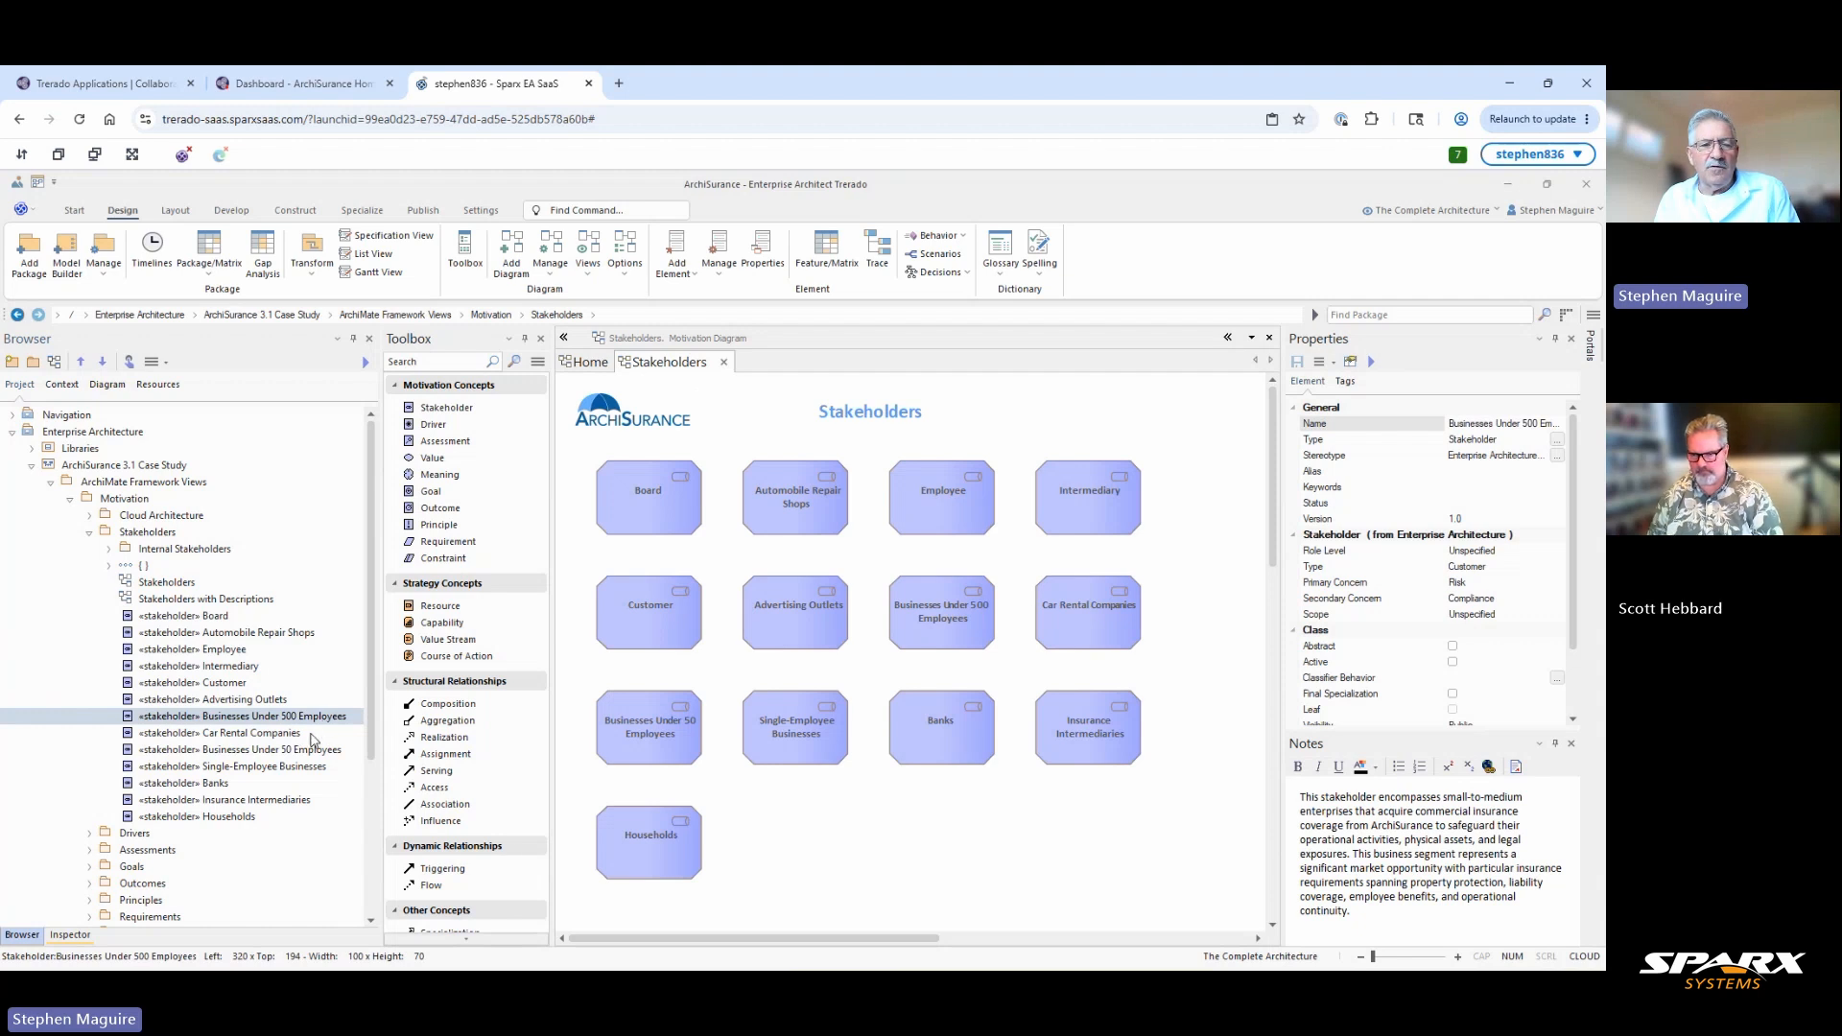
# Set the Car Rental Companies stakeholder's Primary Concern to Risk and its Secondary Concern to Cost.
pyautogui.click(296, 736)
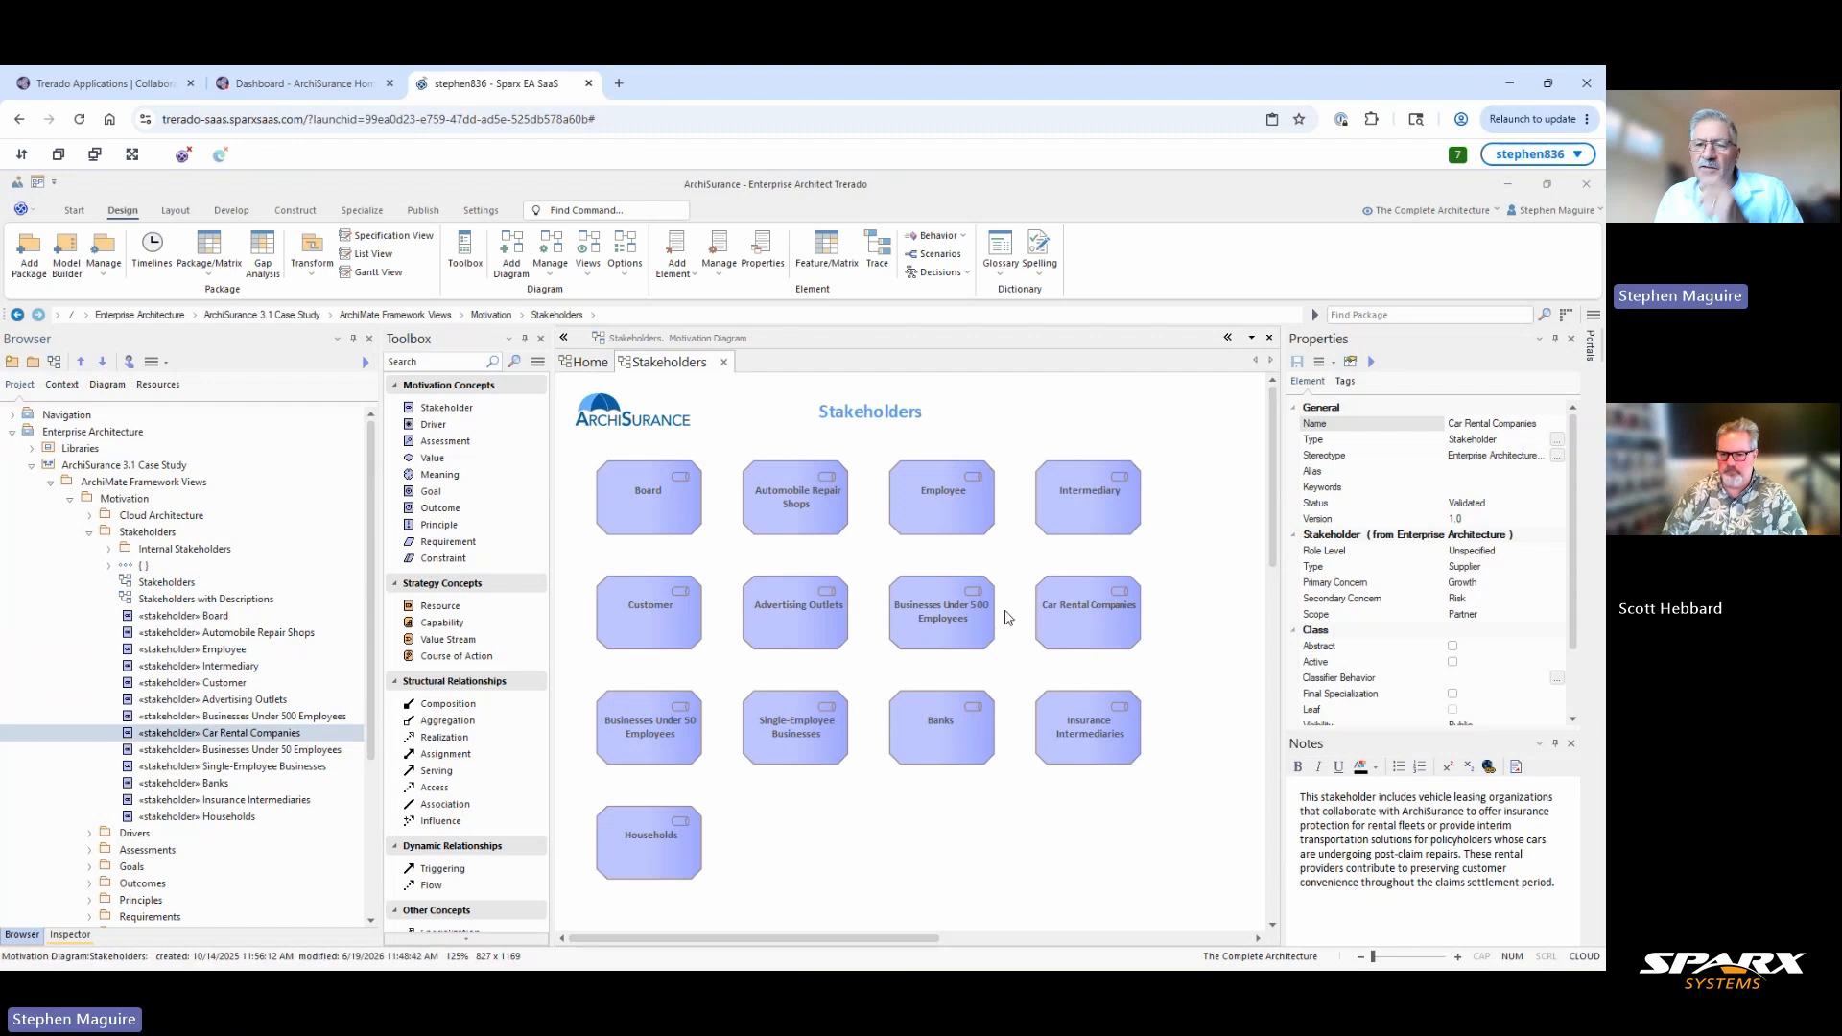
pyautogui.click(1525, 582)
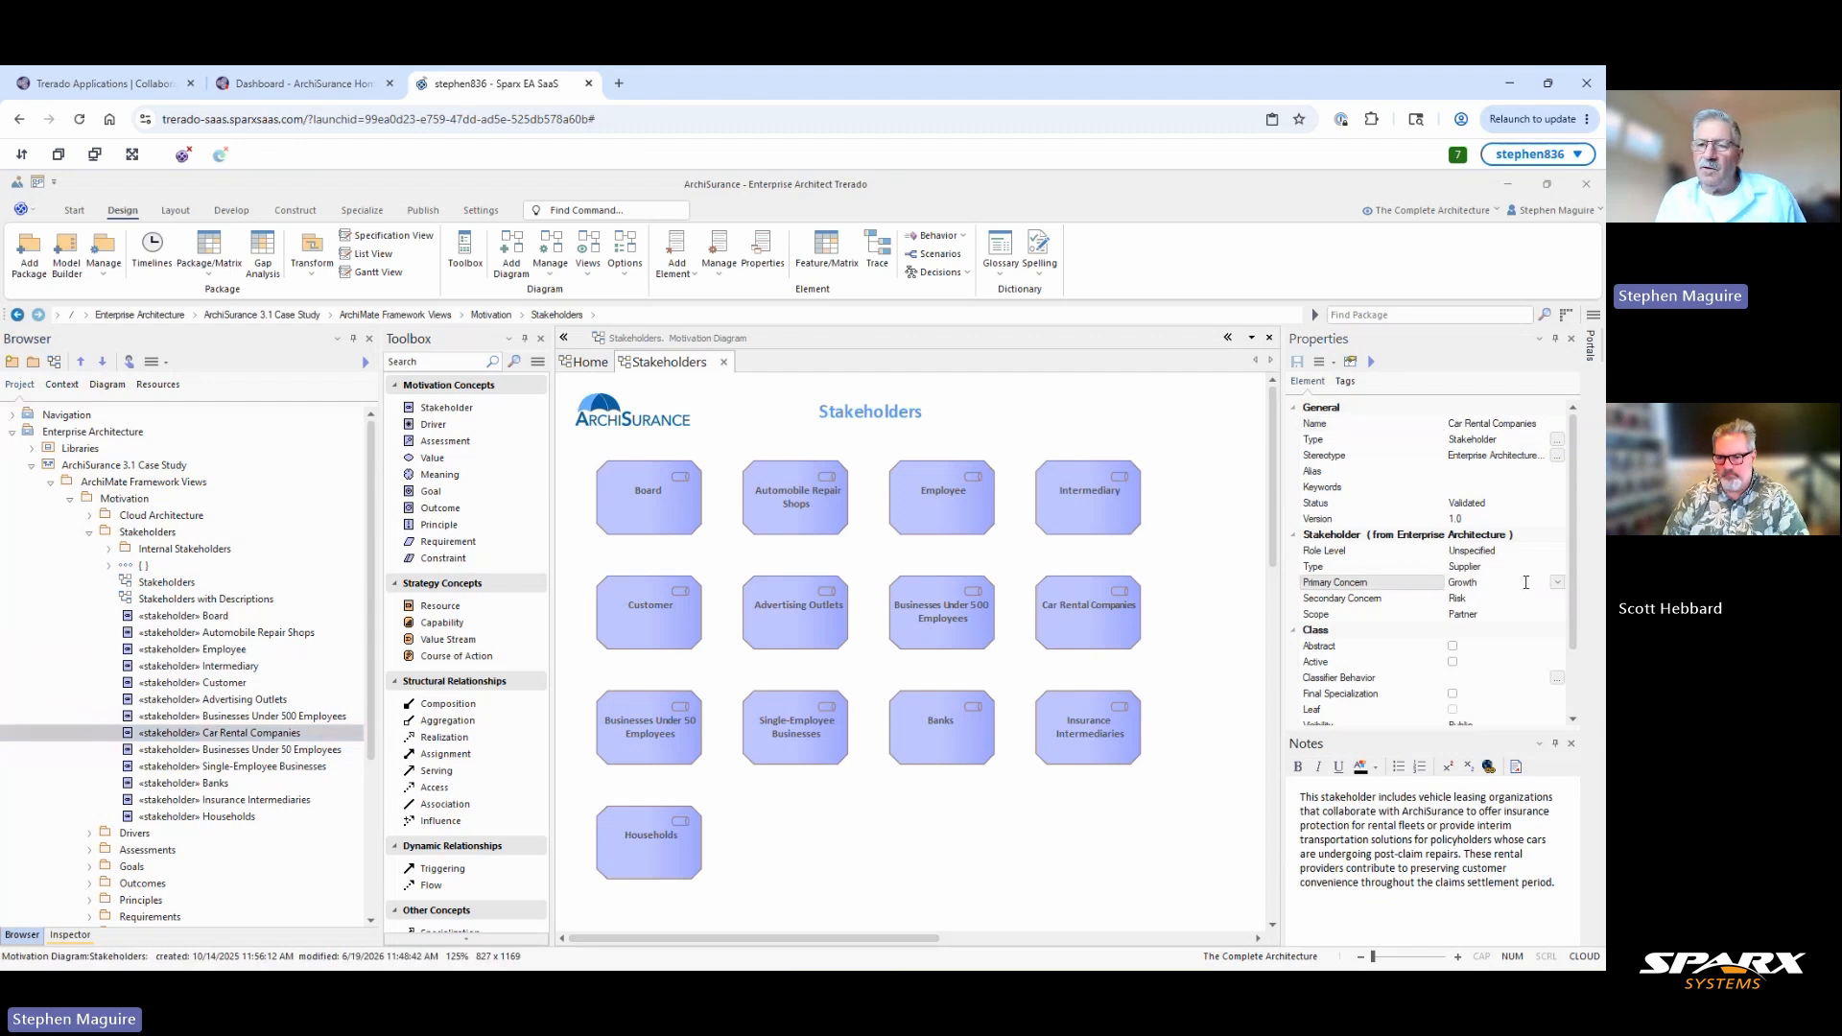
pyautogui.click(1557, 583)
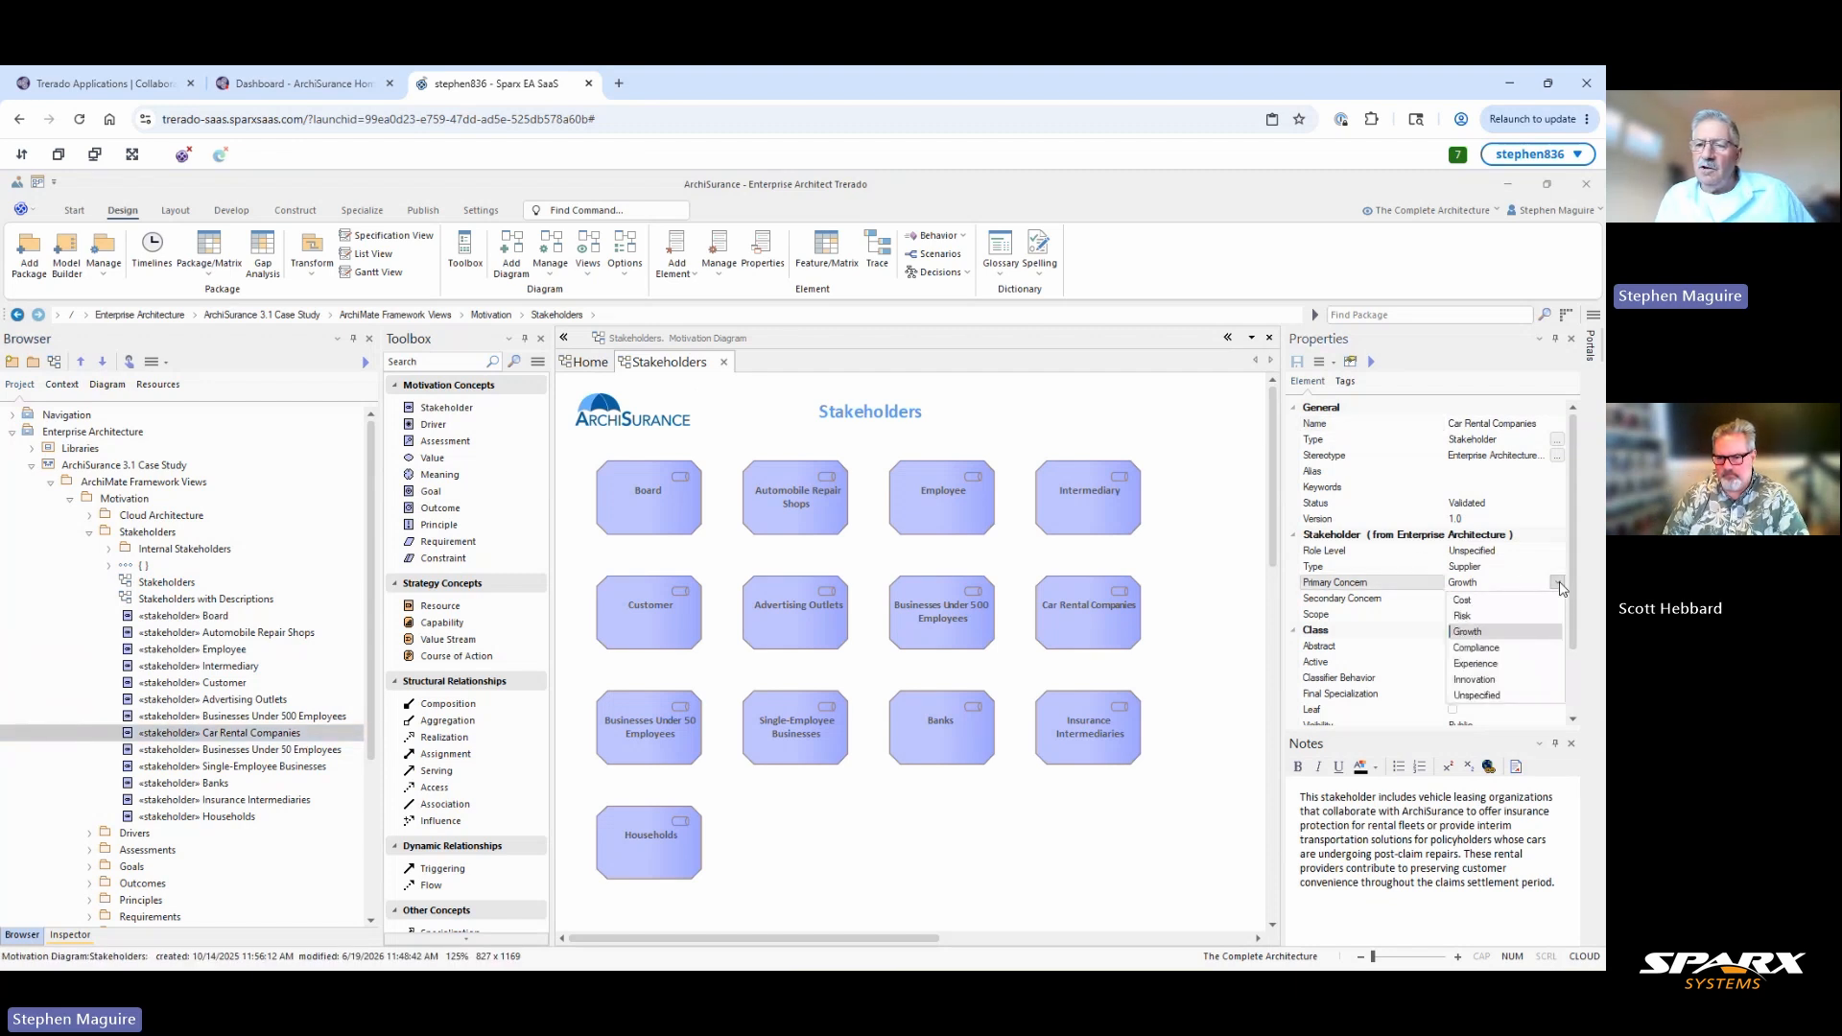
pyautogui.click(1493, 616)
pyautogui.click(1512, 599)
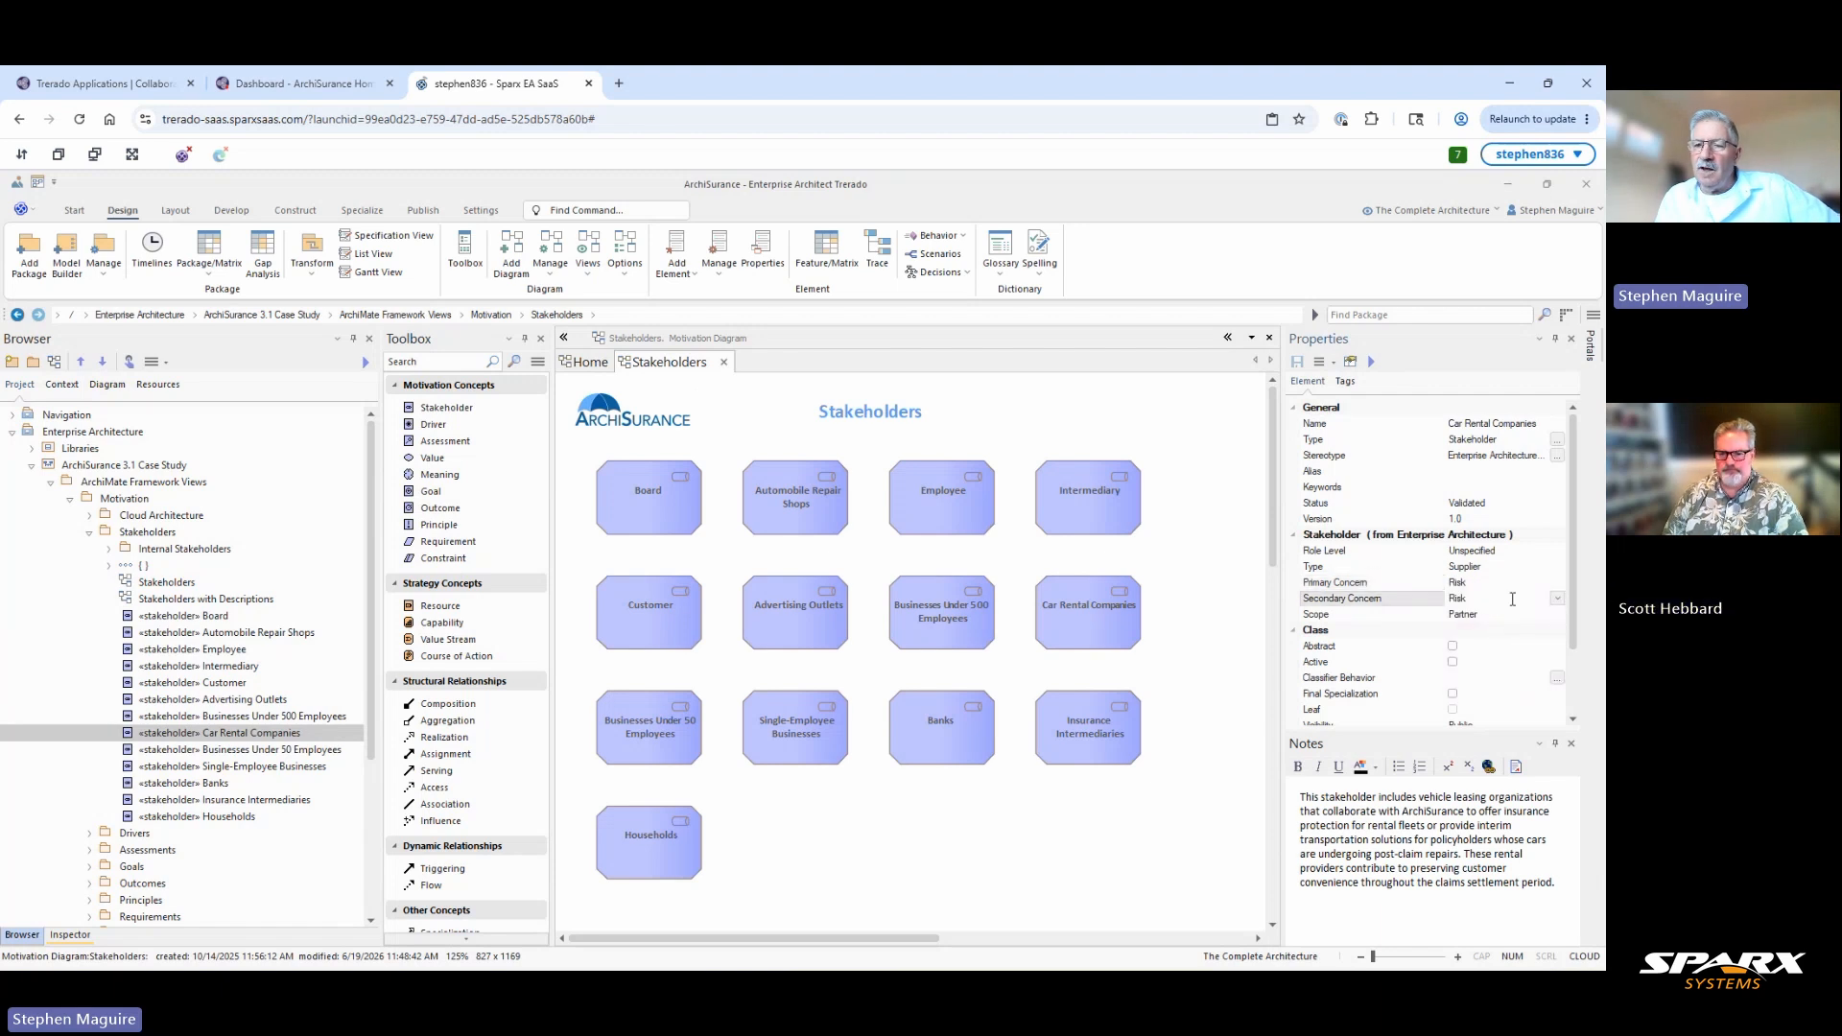
pyautogui.click(1557, 599)
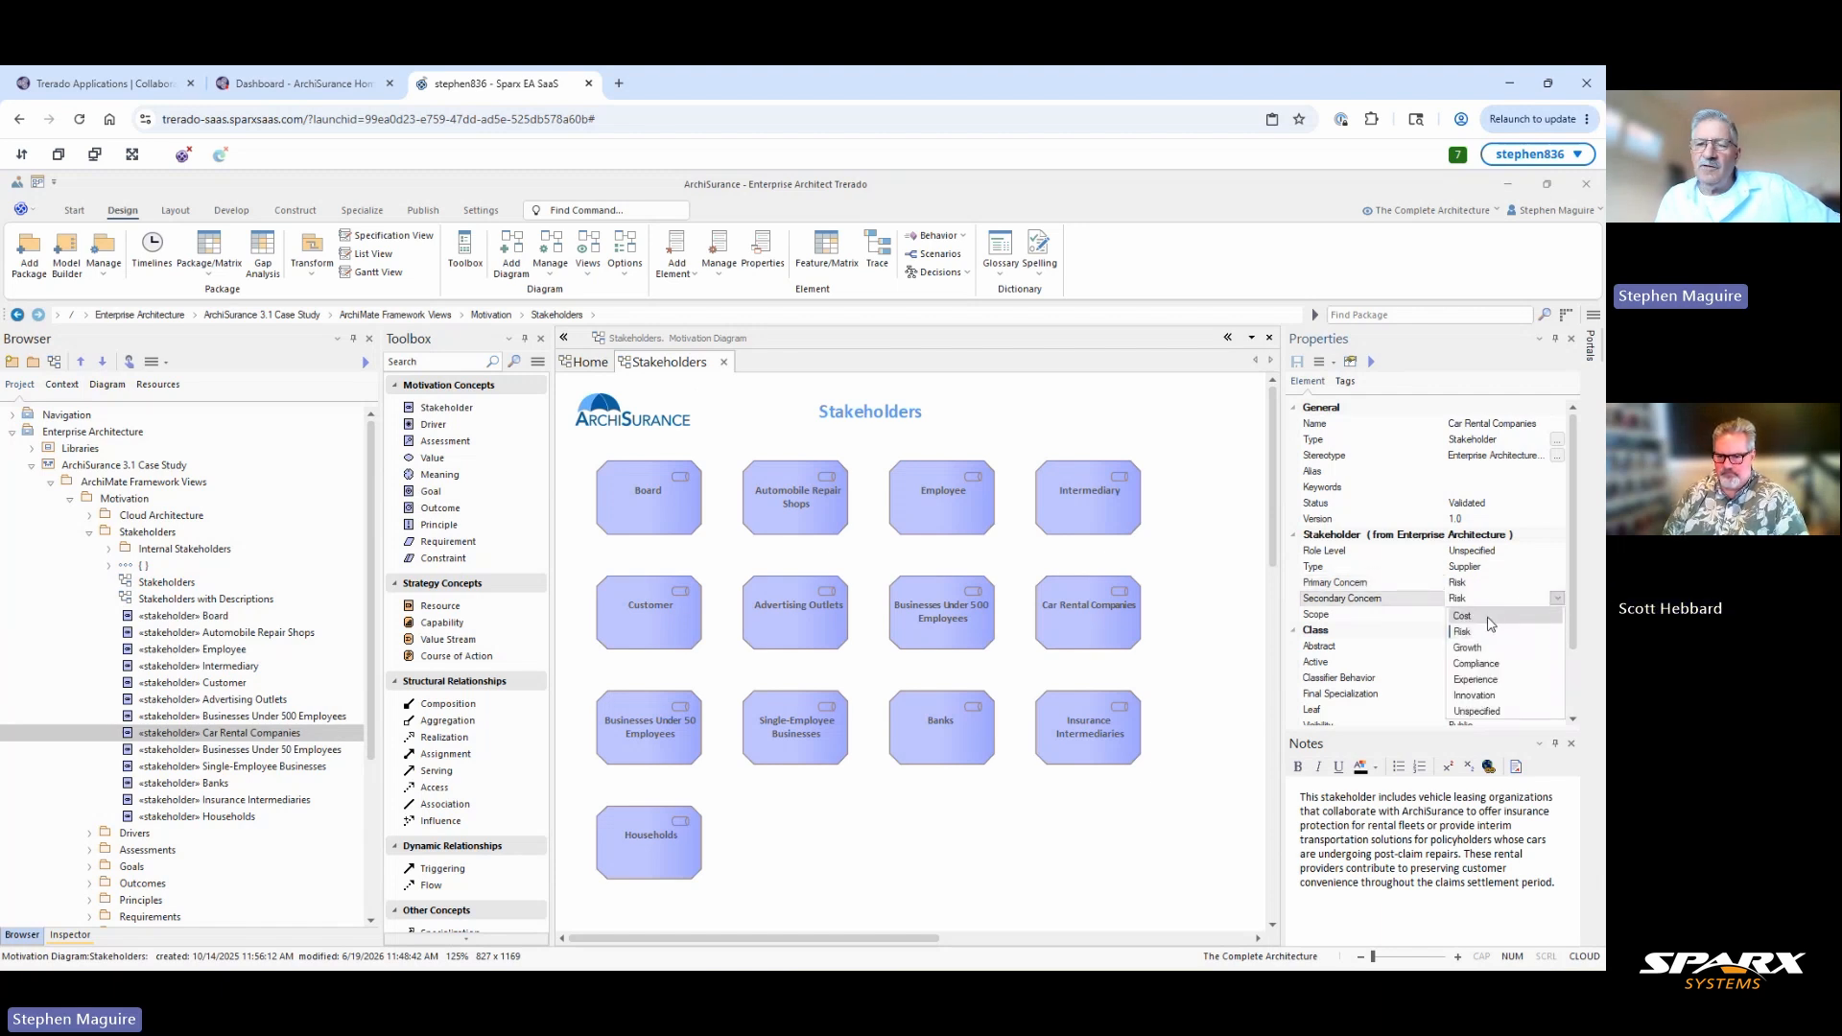
pyautogui.click(1485, 619)
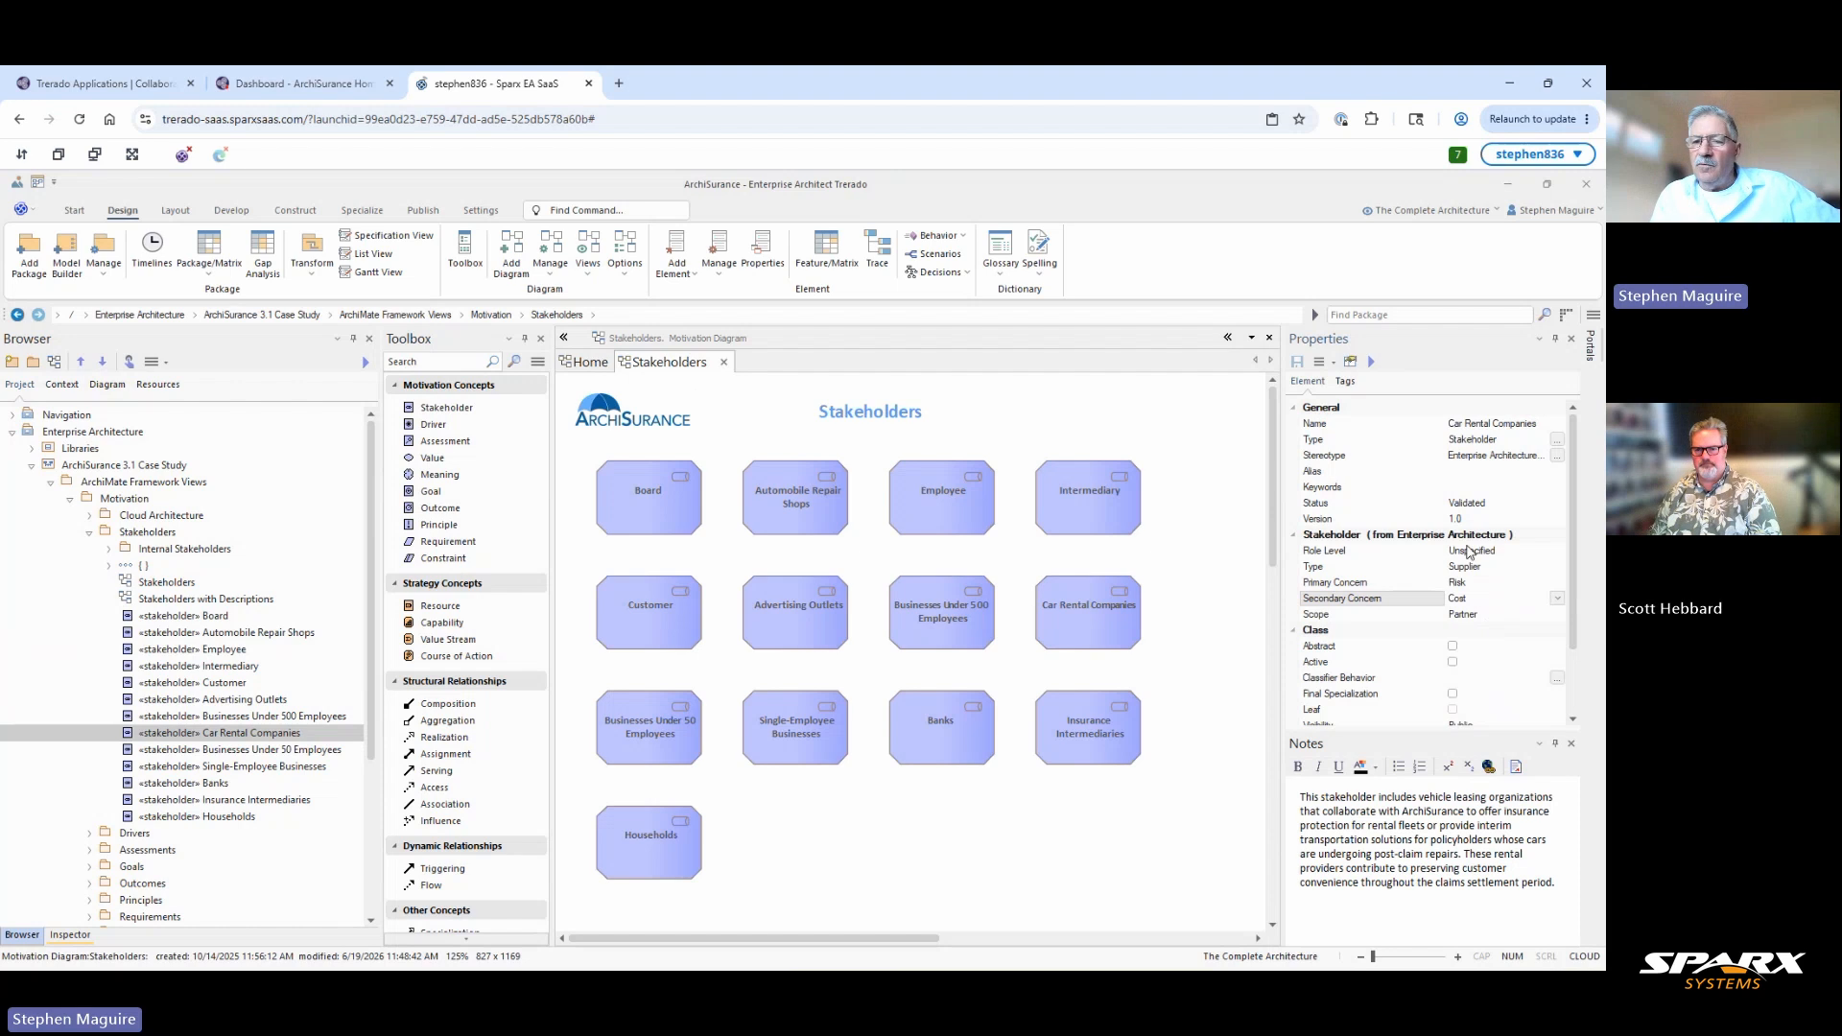
# Set the Car Rental Companies stakeholder's Role Level to Operational.
pyautogui.click(1541, 554)
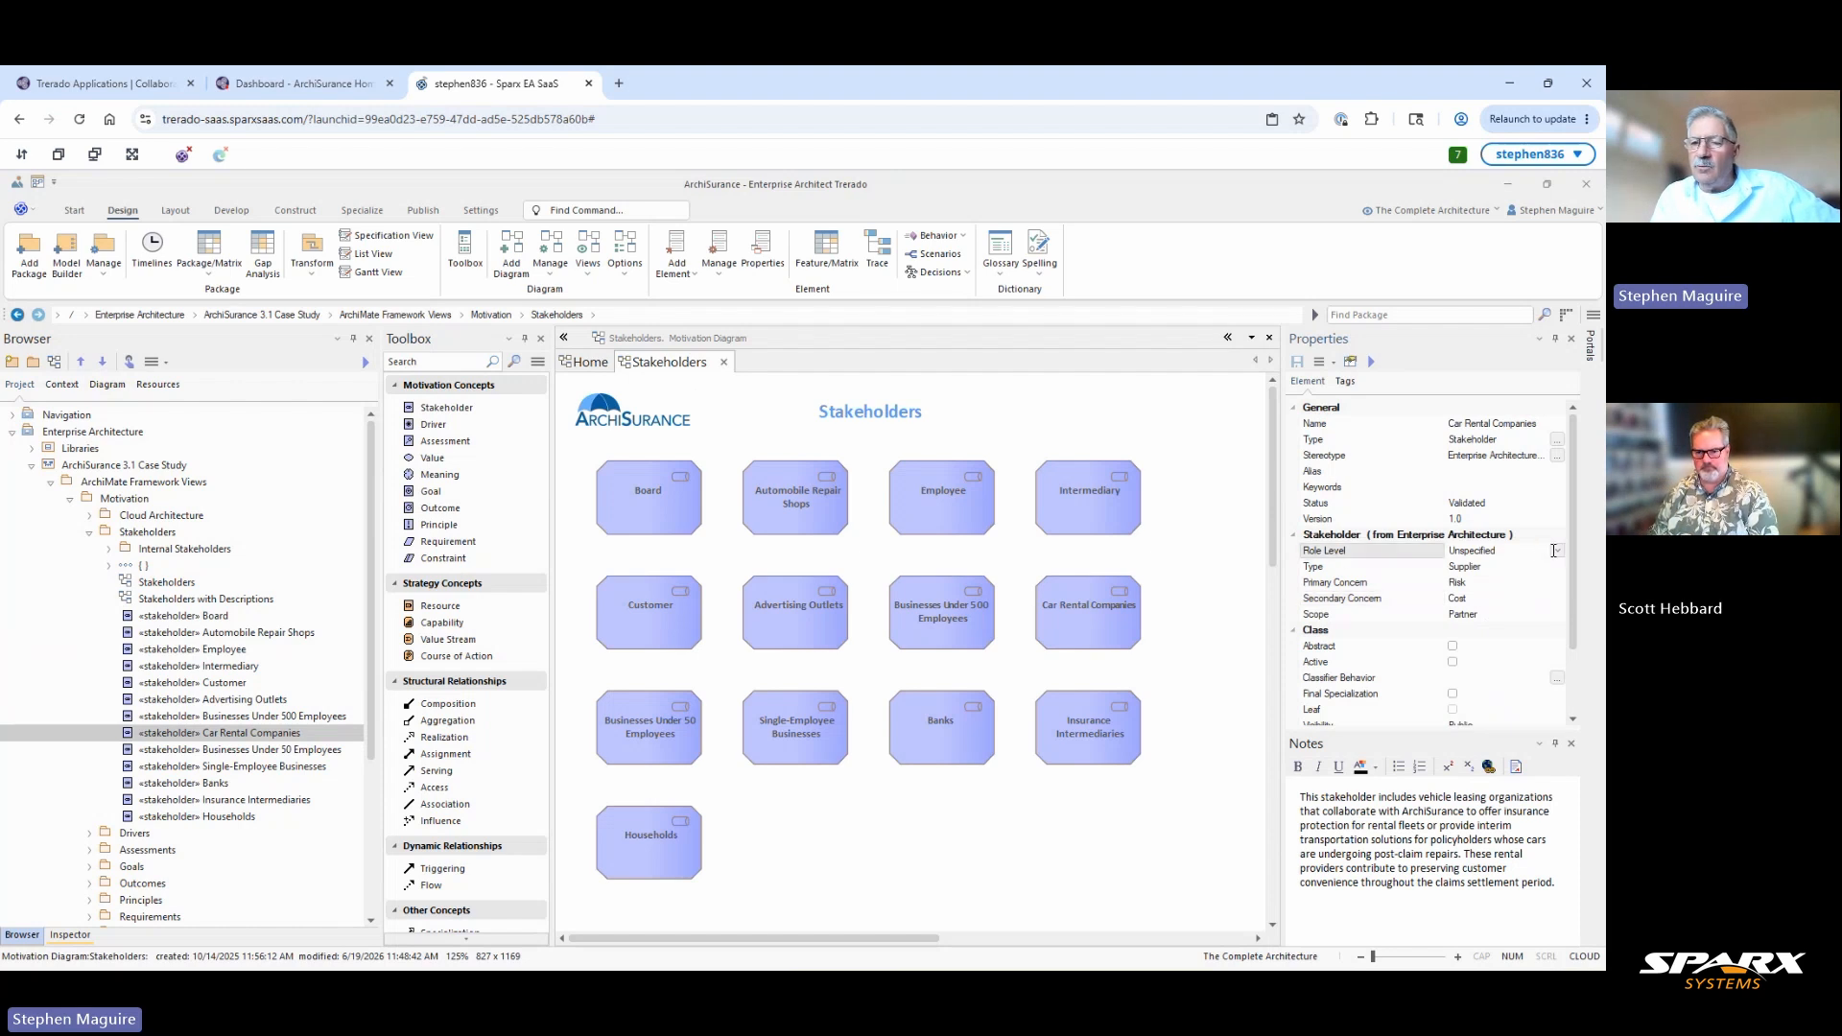
pyautogui.click(1557, 552)
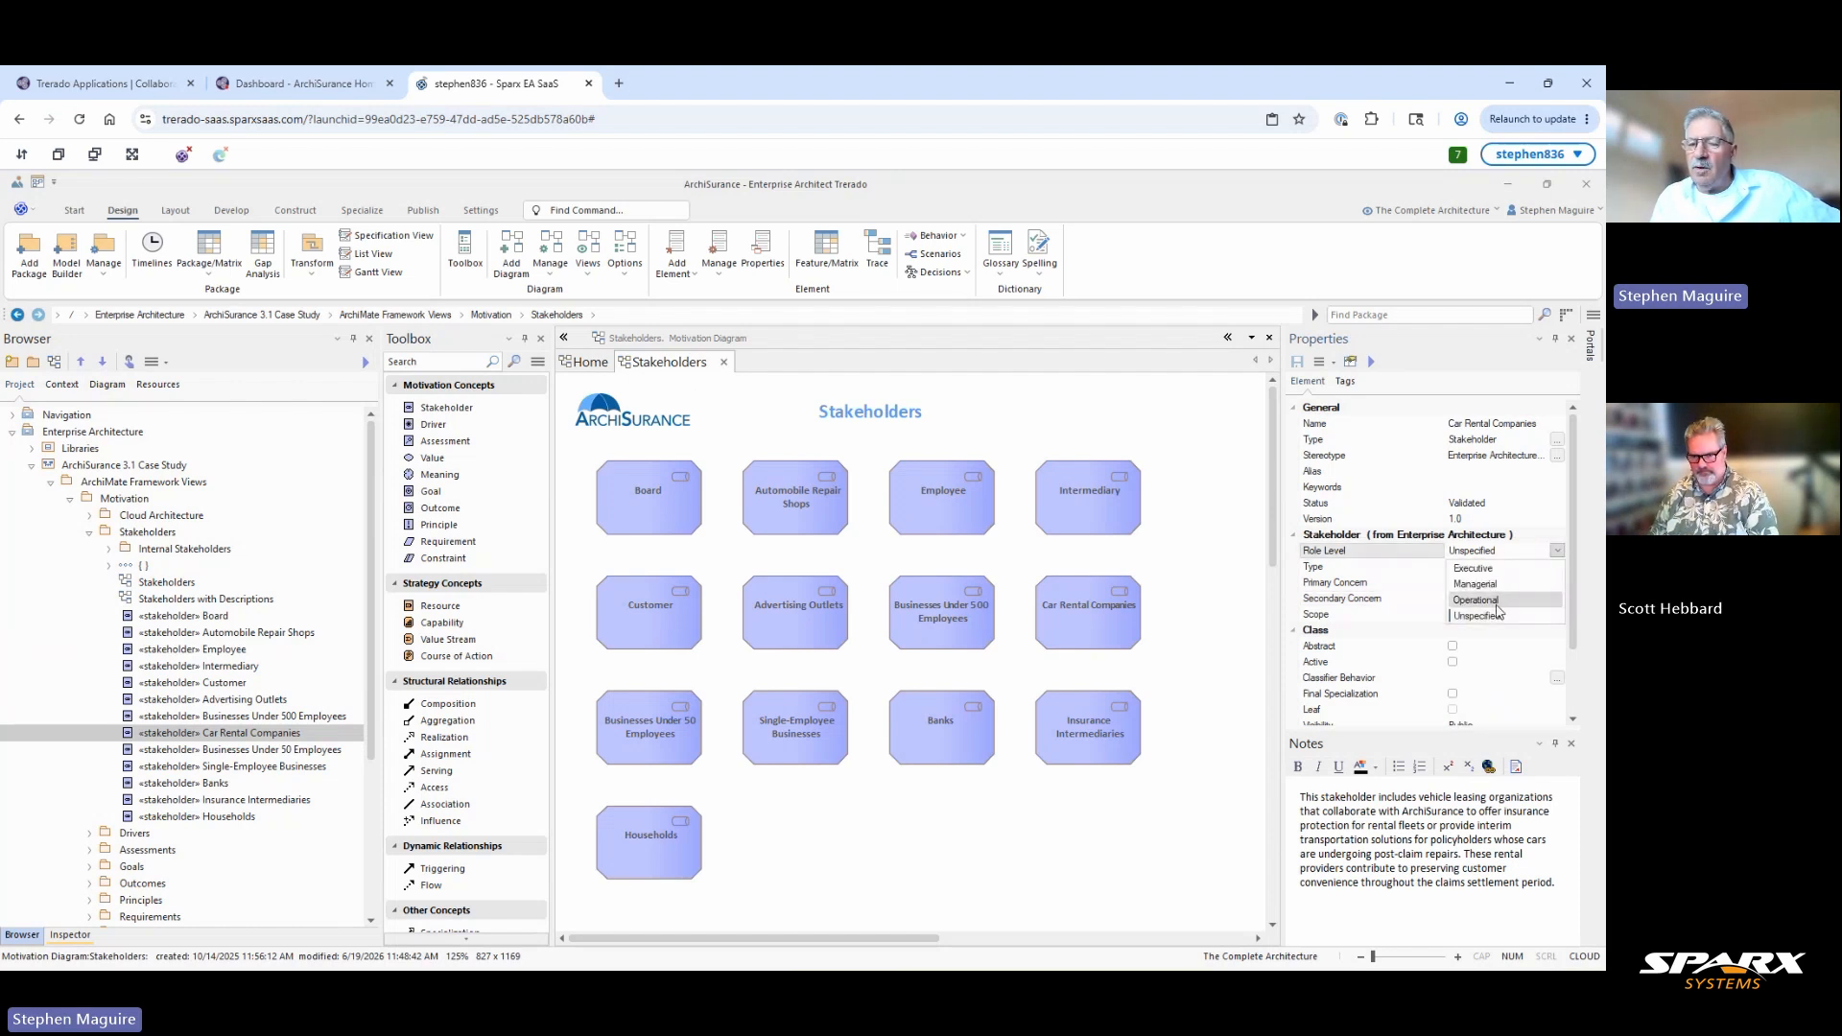
pyautogui.click(1499, 600)
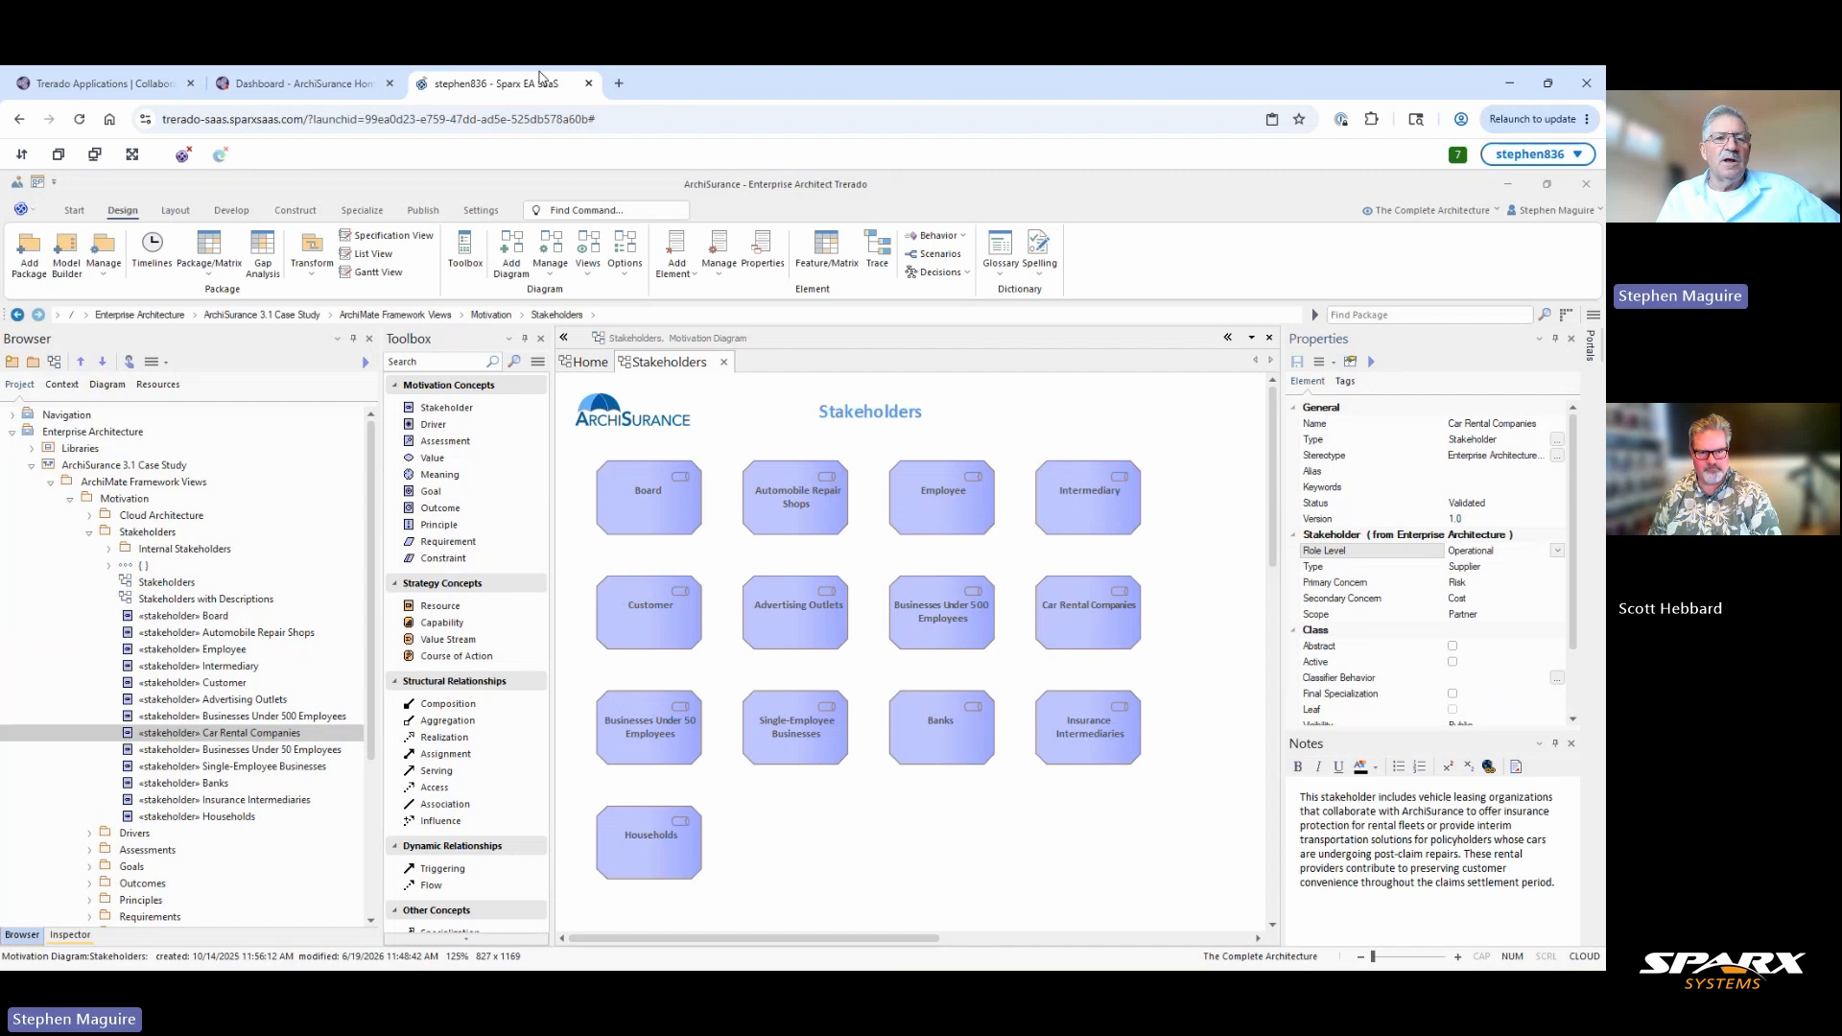
# Switch to the ArchiSurance Home Dashboard, refresh the Stakeholders Concerned with Risk widget and look over the dashboard.
pyautogui.click(298, 87)
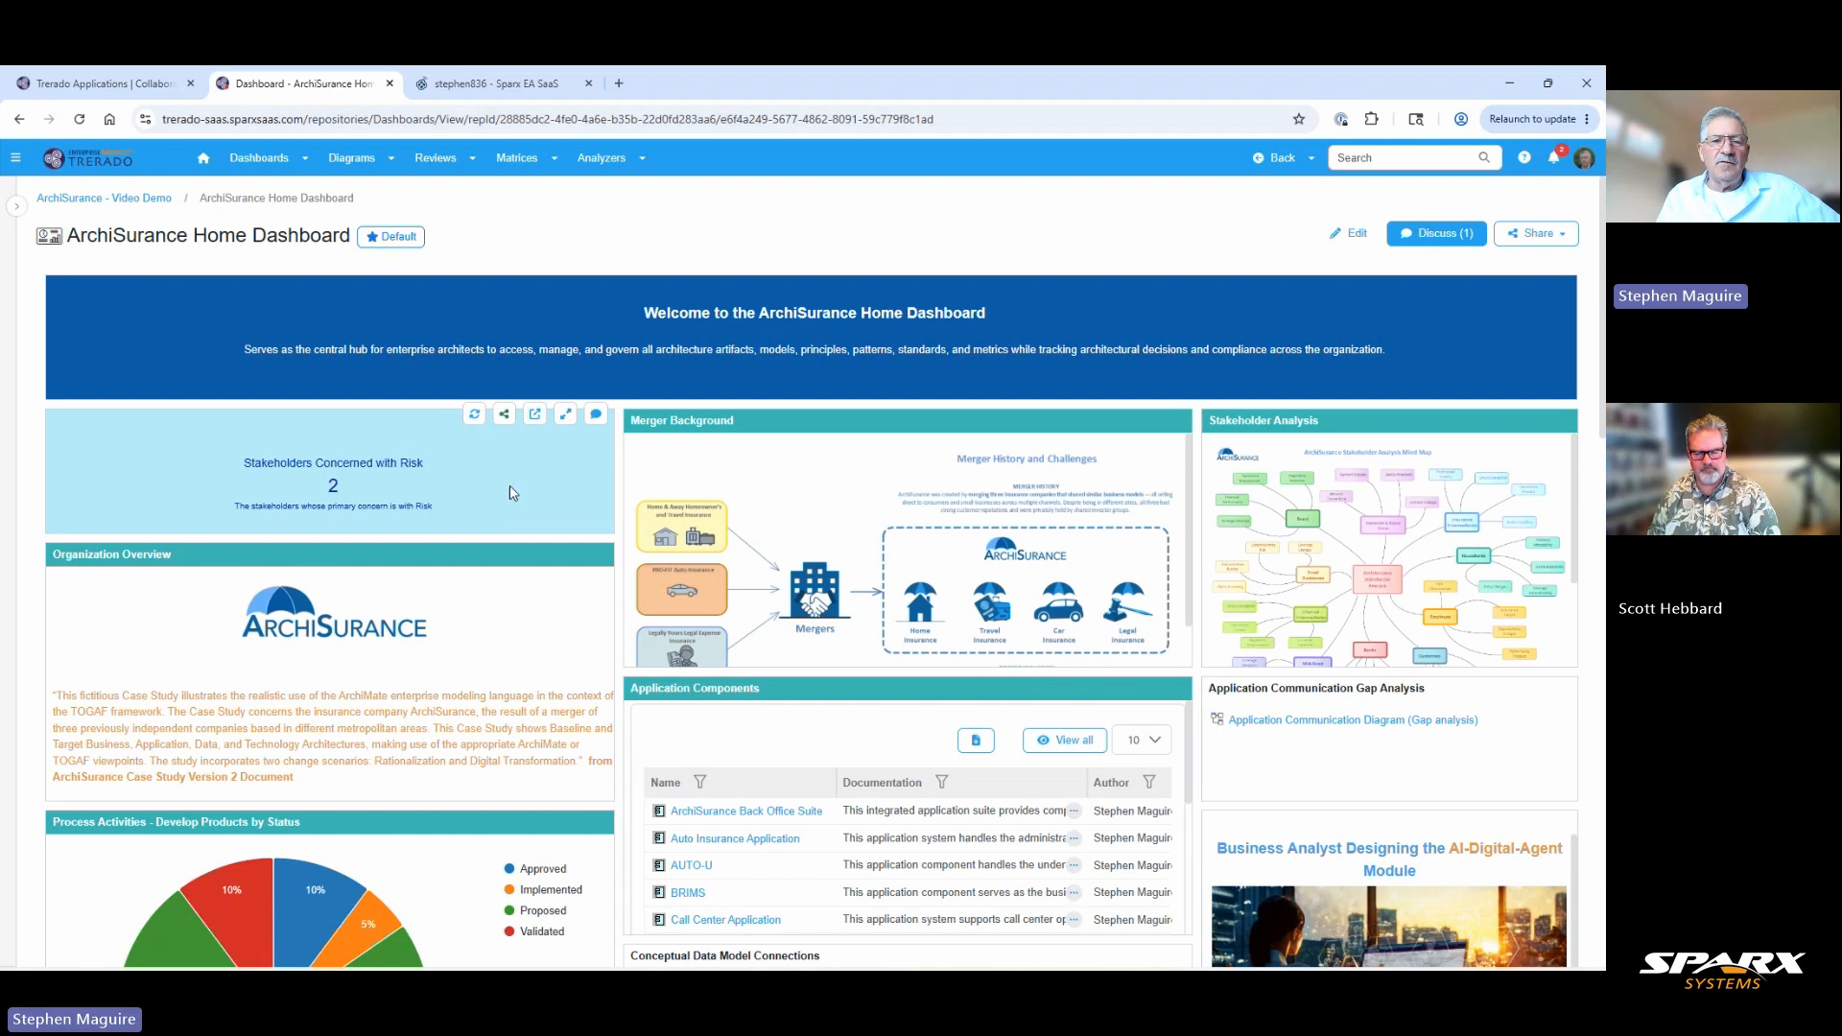
pyautogui.click(475, 416)
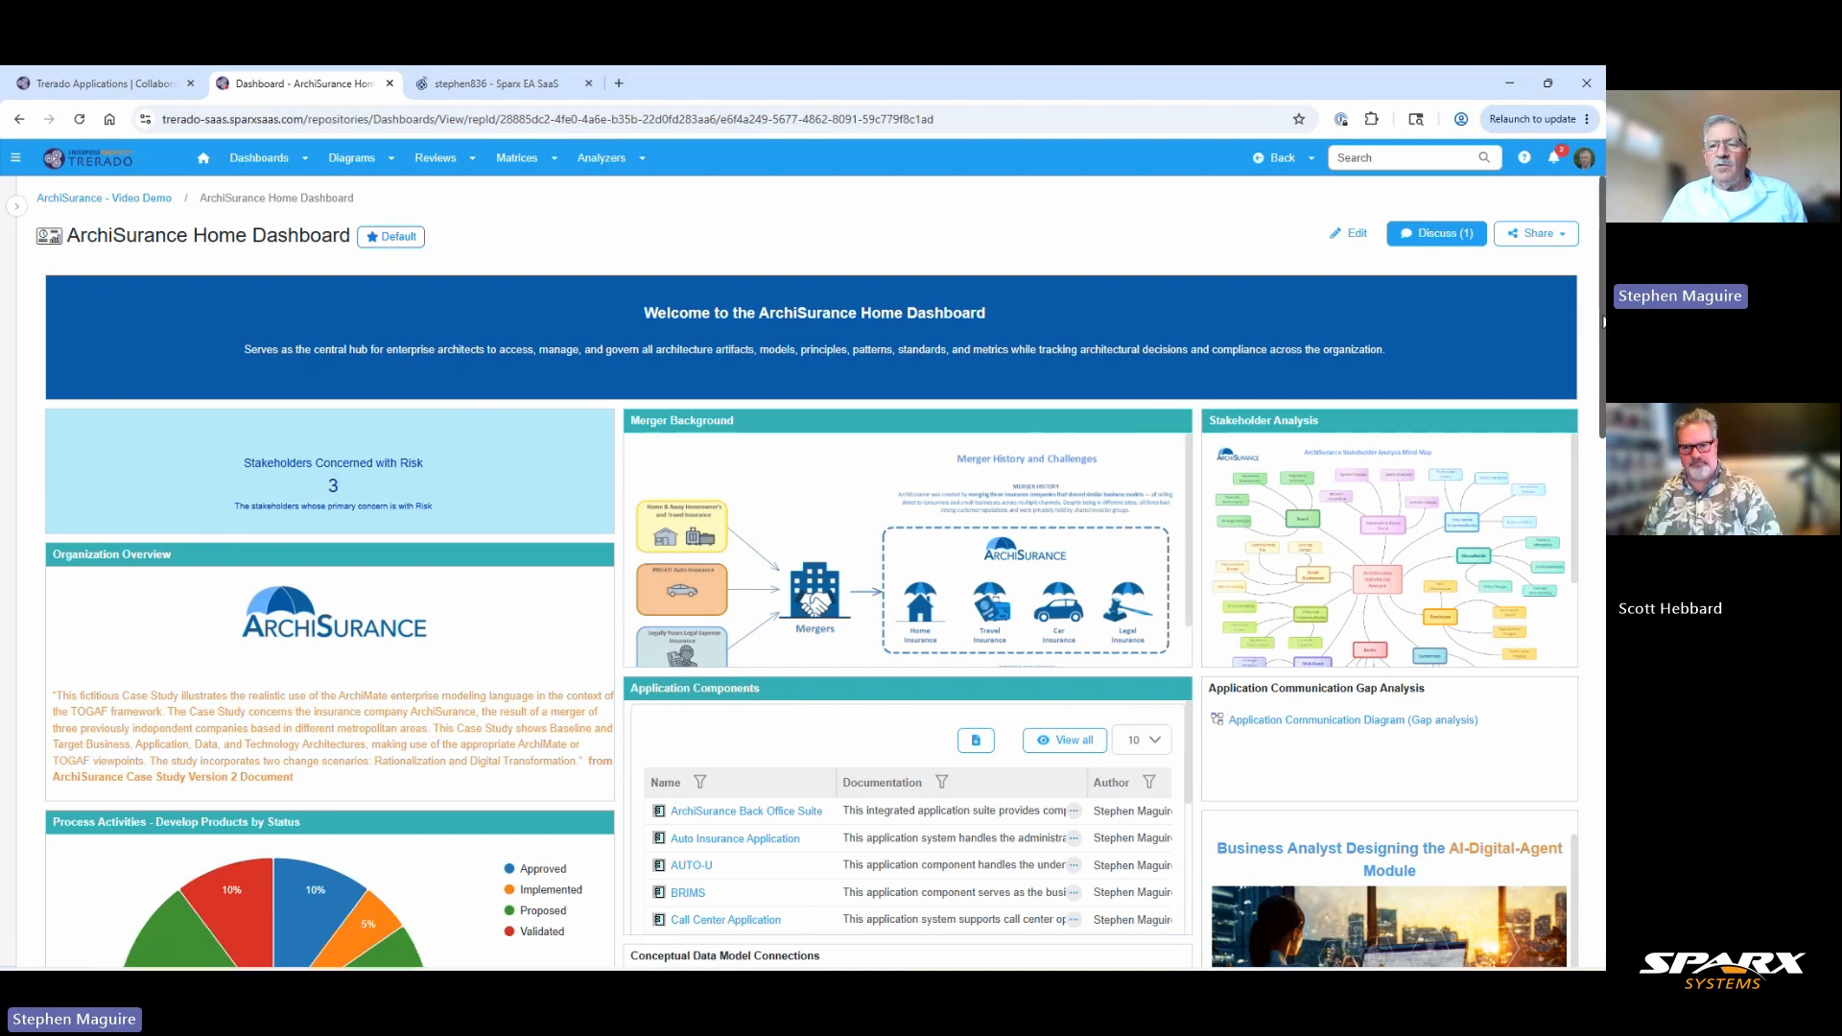
pyautogui.moveTo(1600, 317); pyautogui.dragTo(1600, 389)
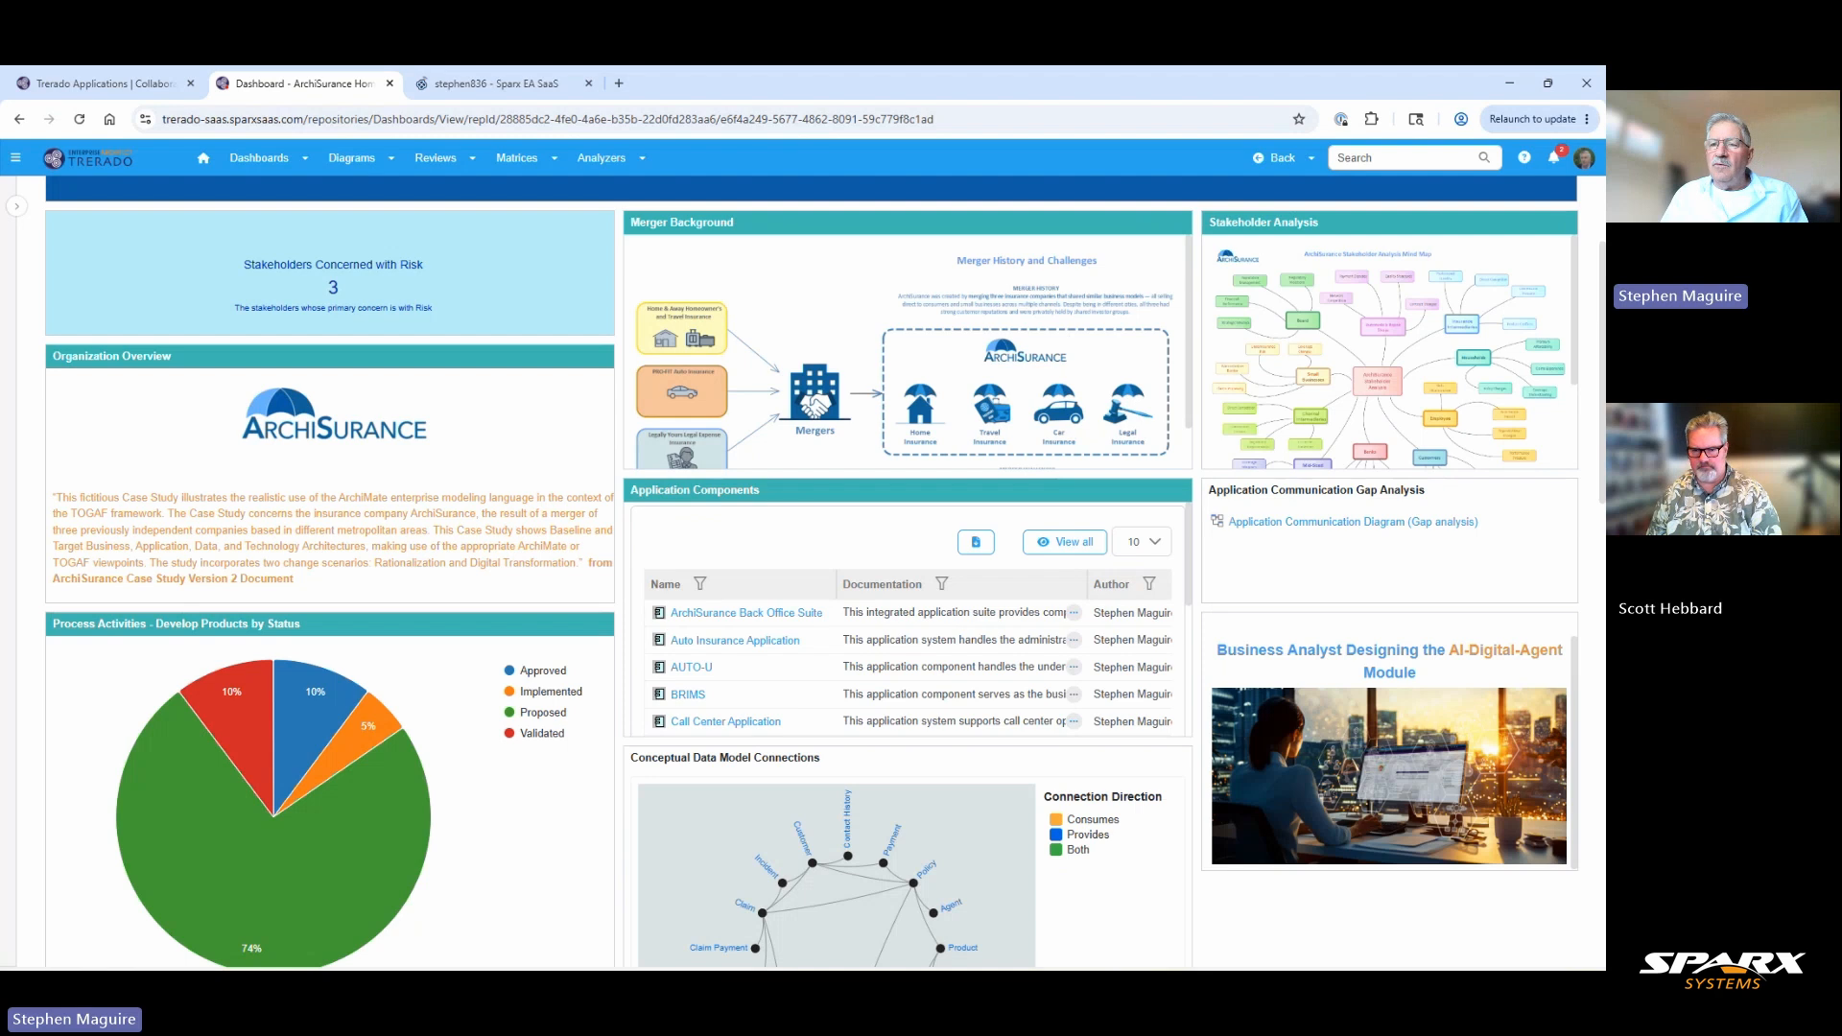
pyautogui.scroll(3, 1587, 219)
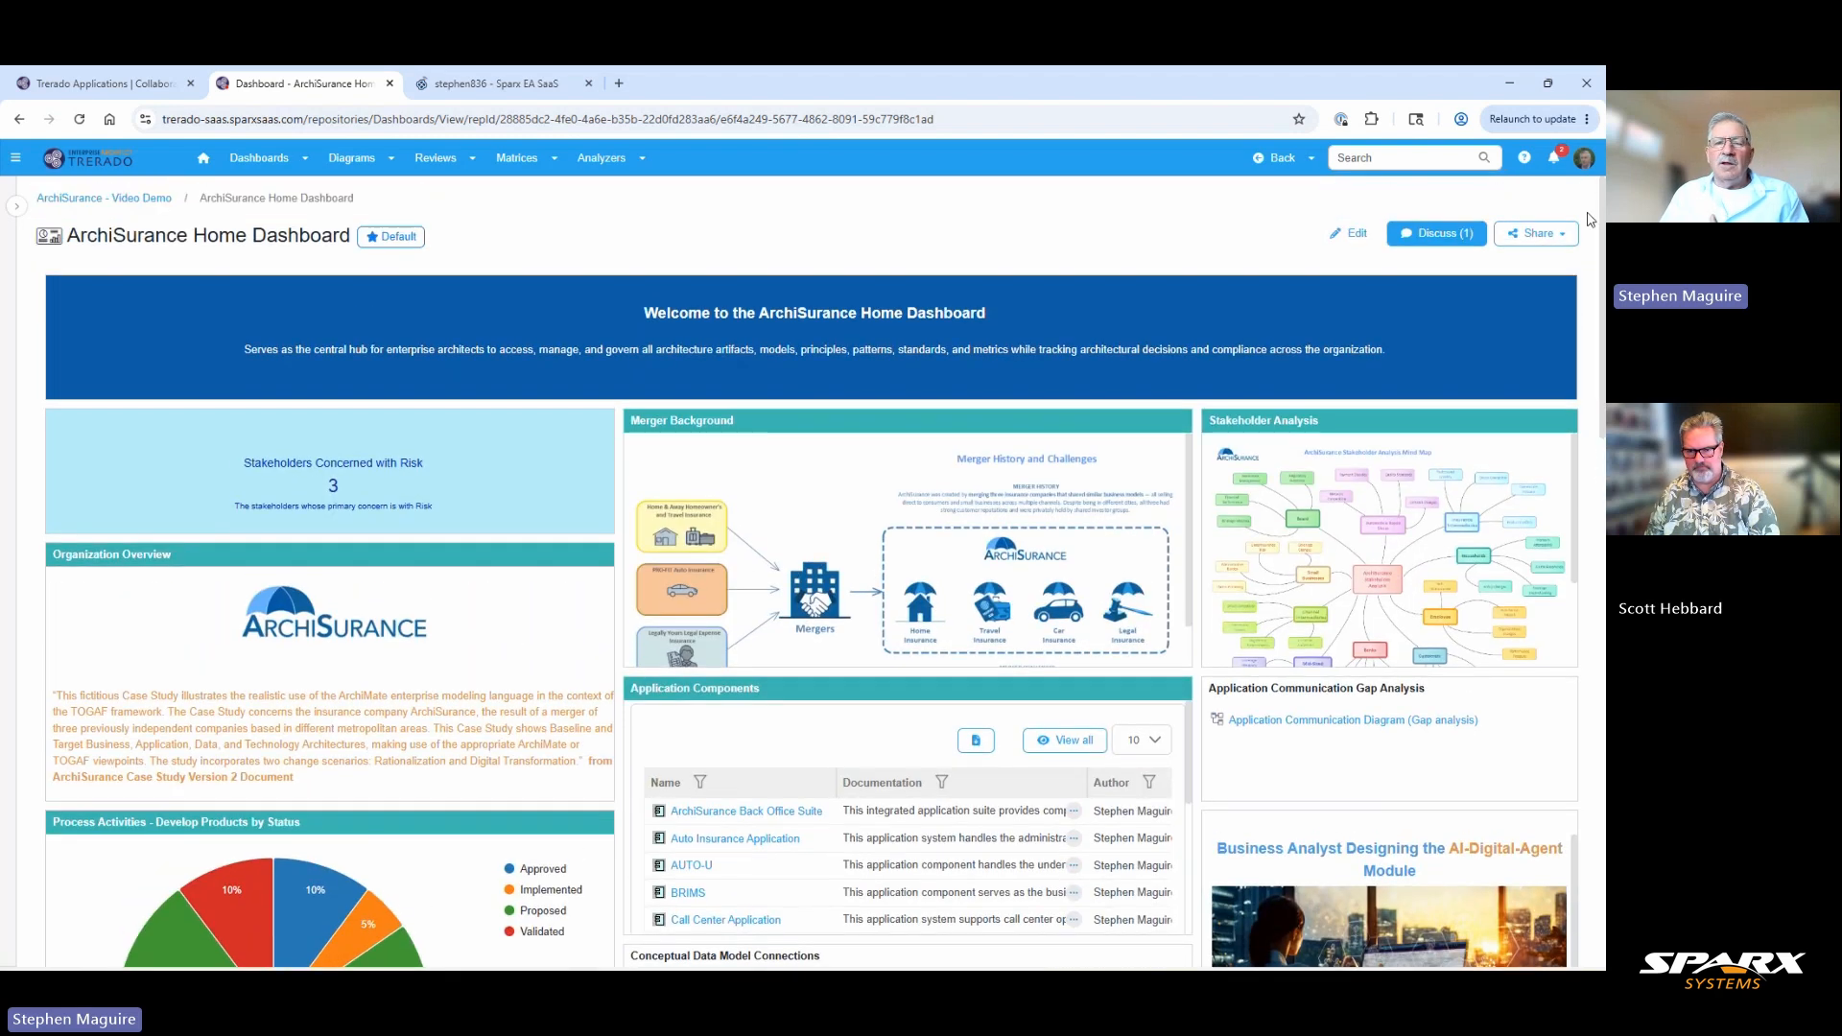
pyautogui.click(1350, 240)
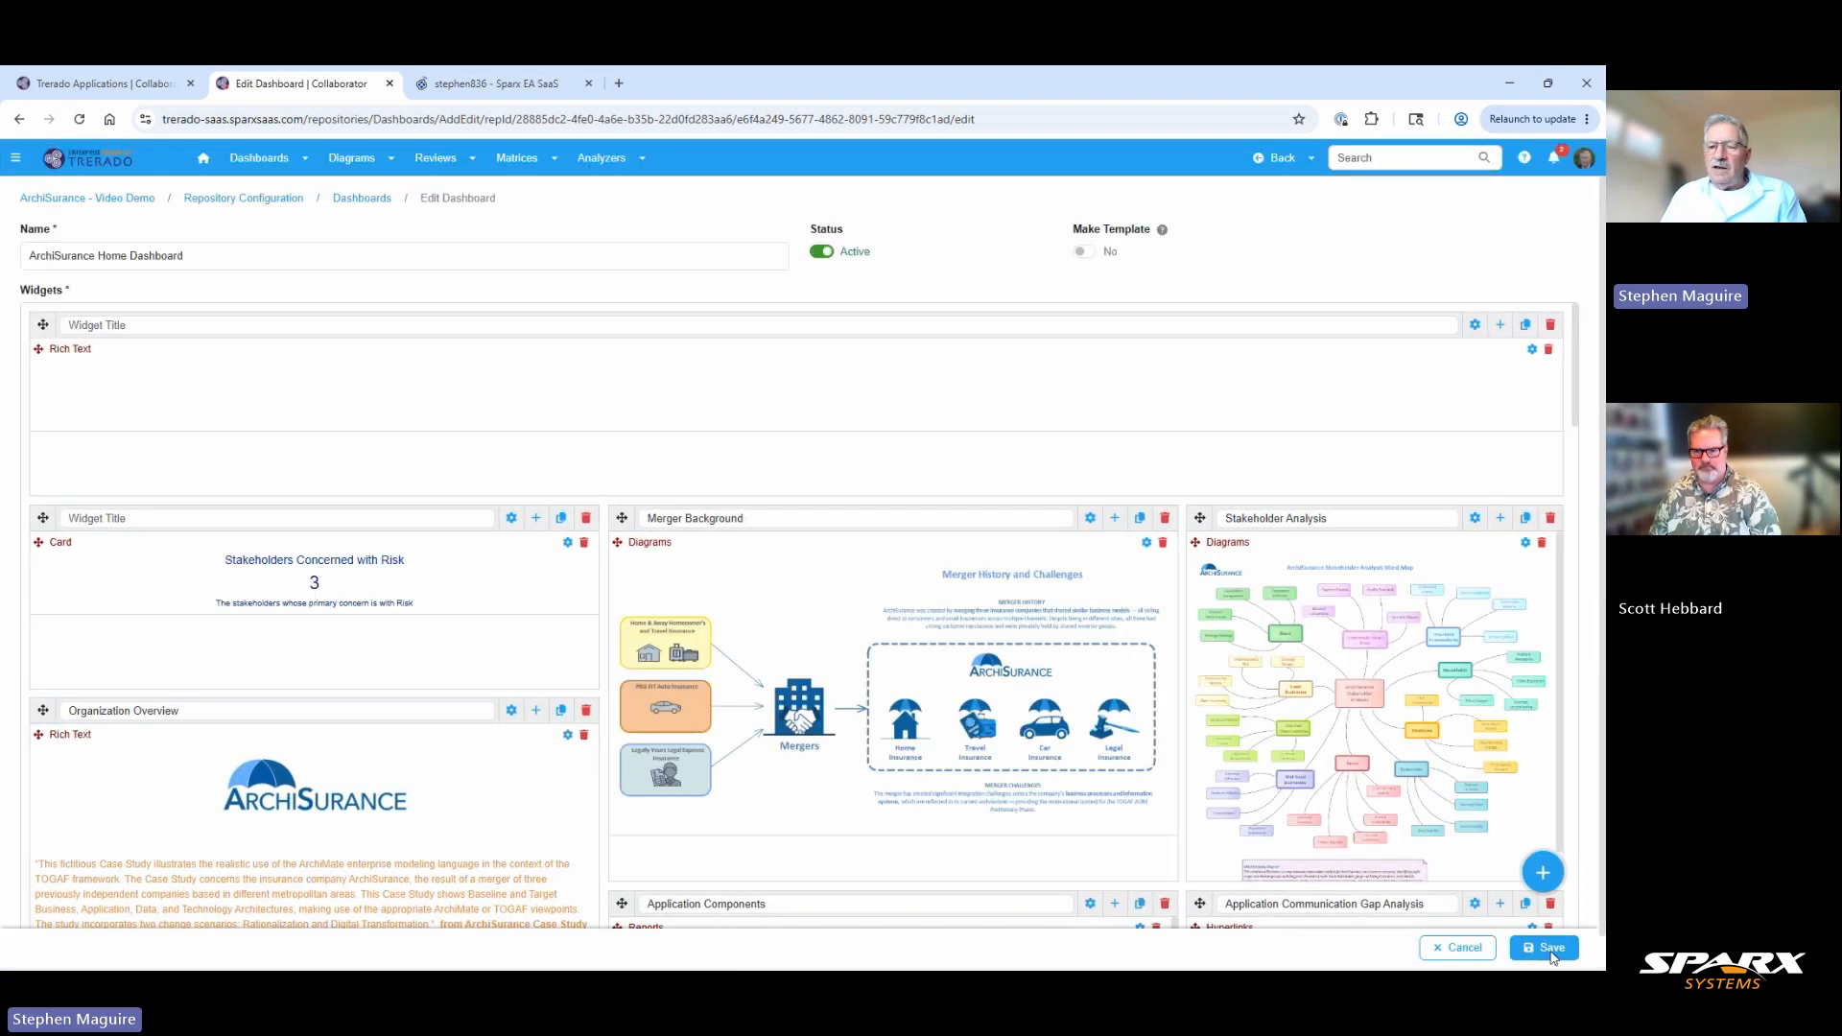
pyautogui.click(1544, 874)
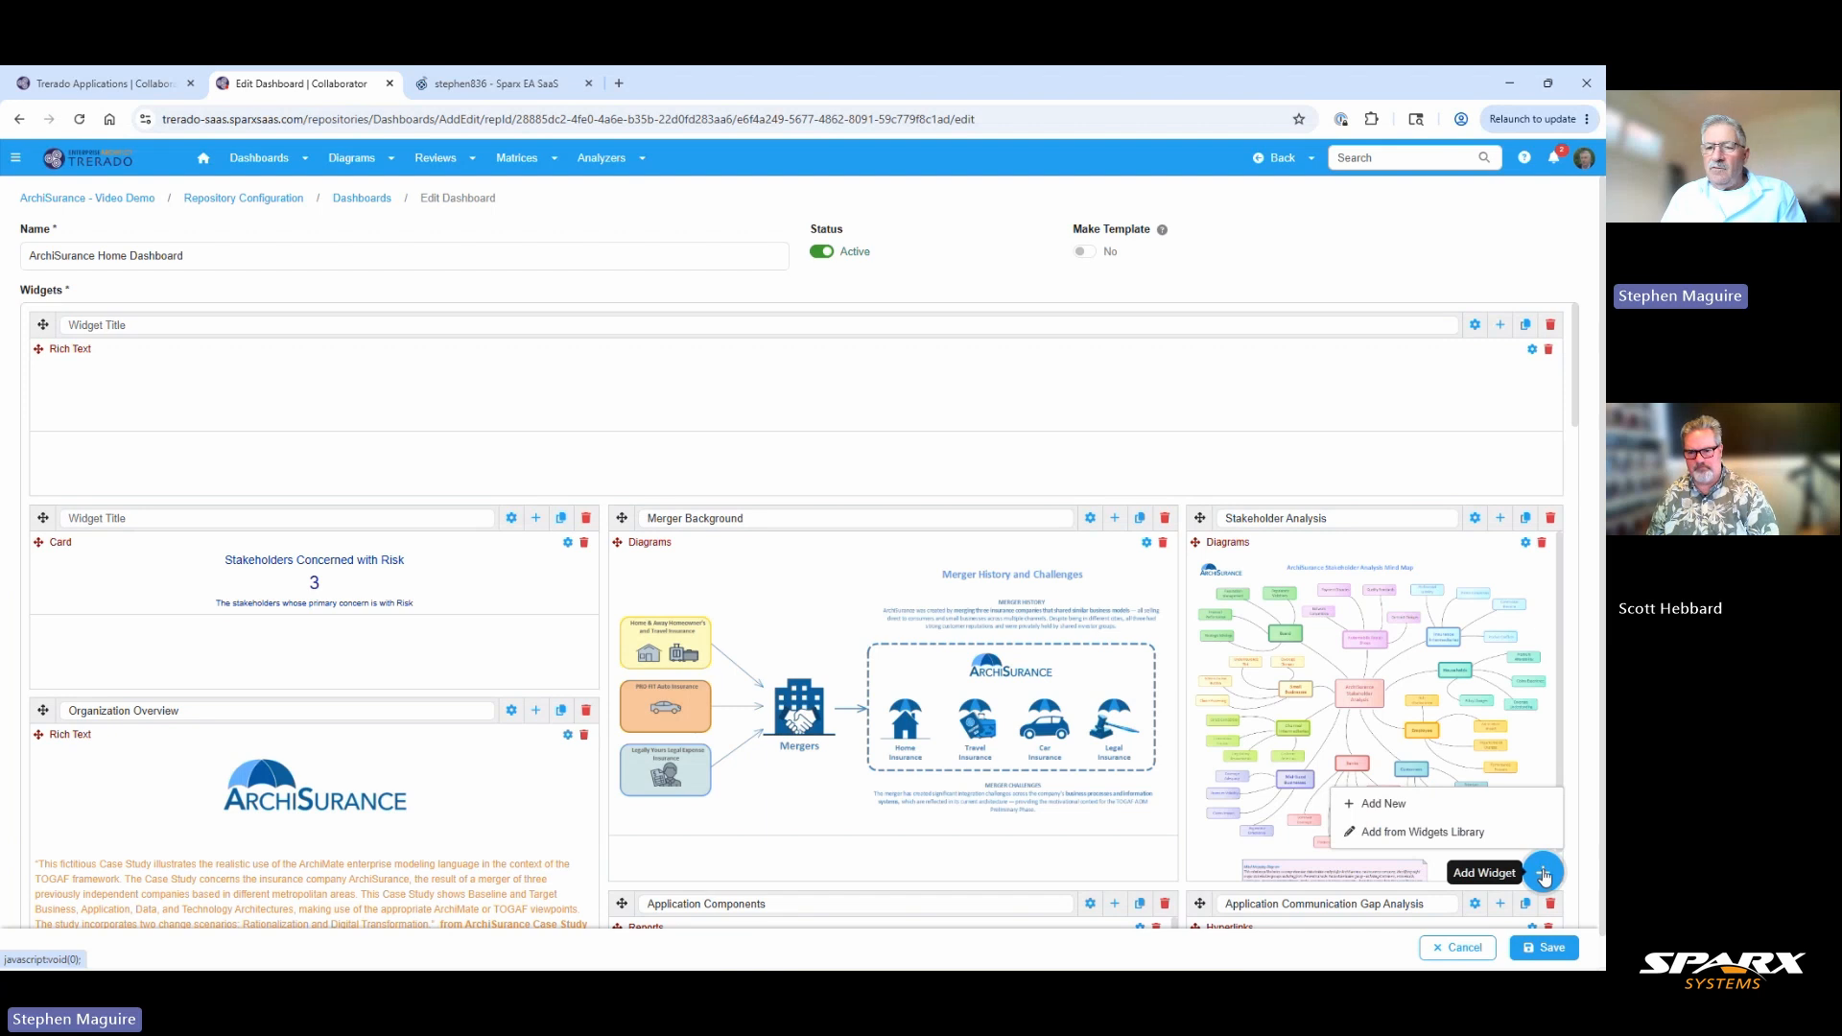
pyautogui.click(1391, 806)
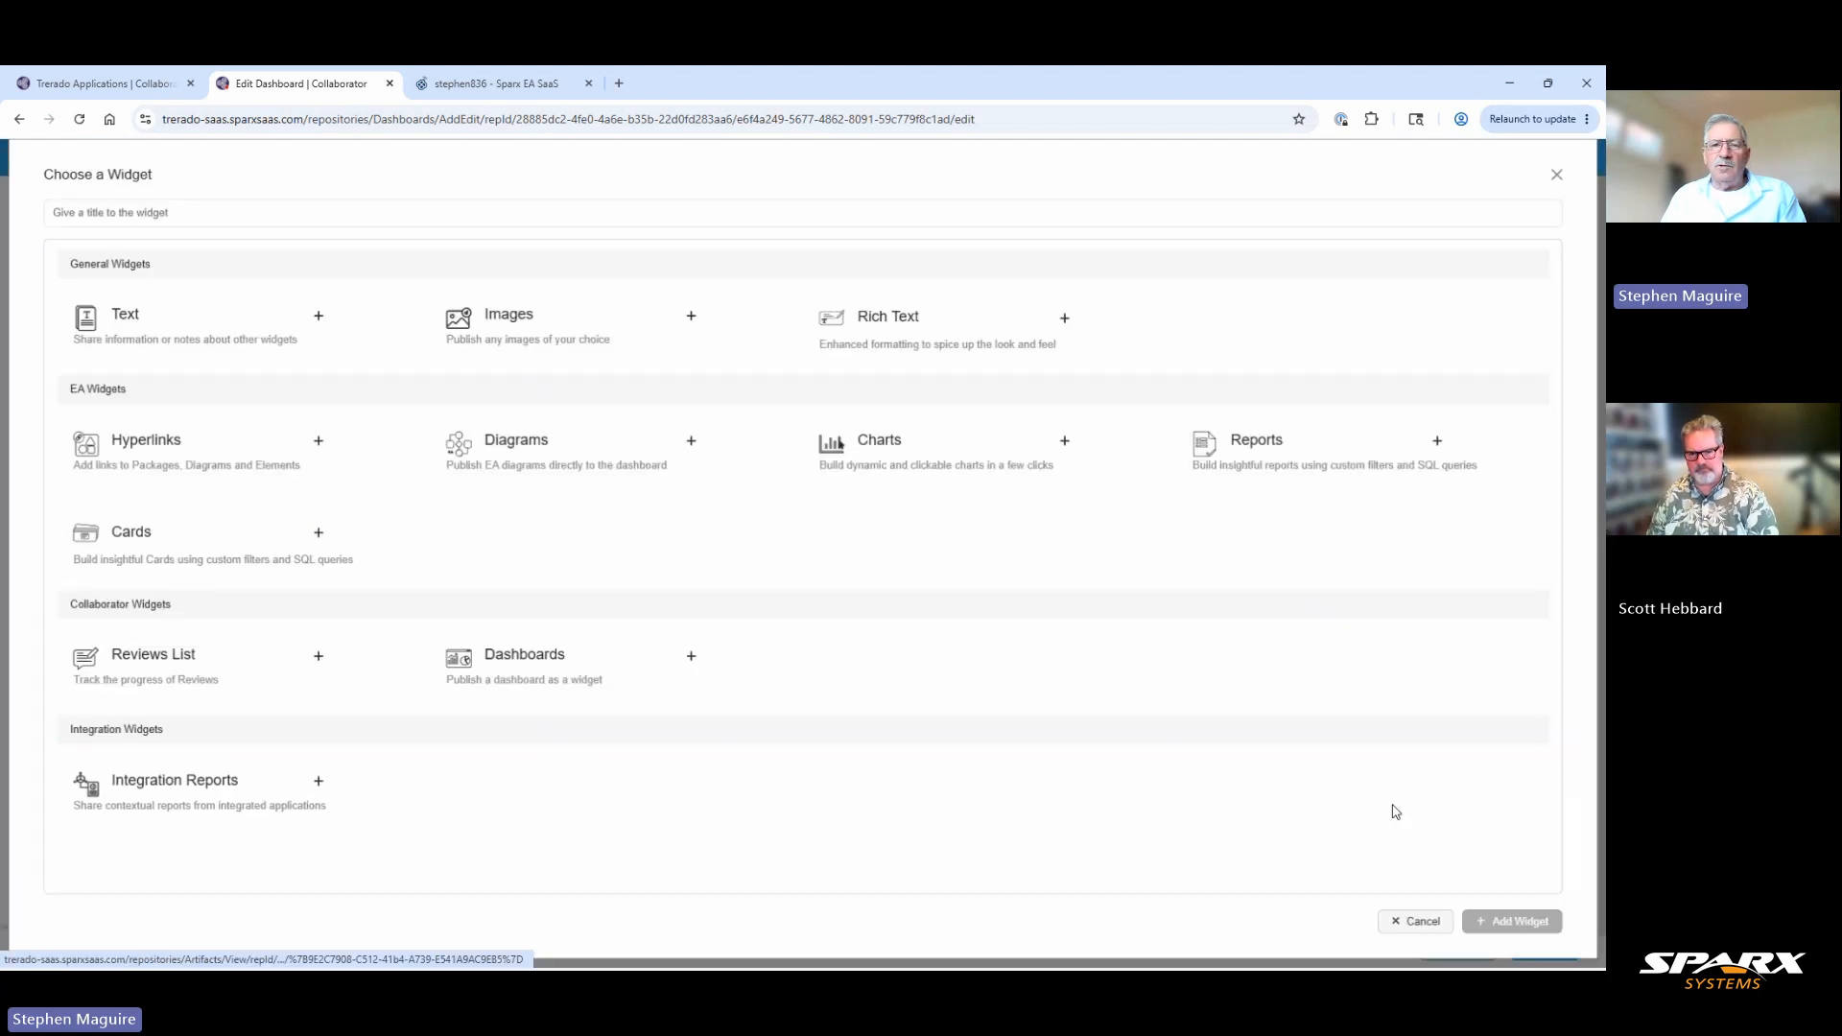
pyautogui.click(879, 458)
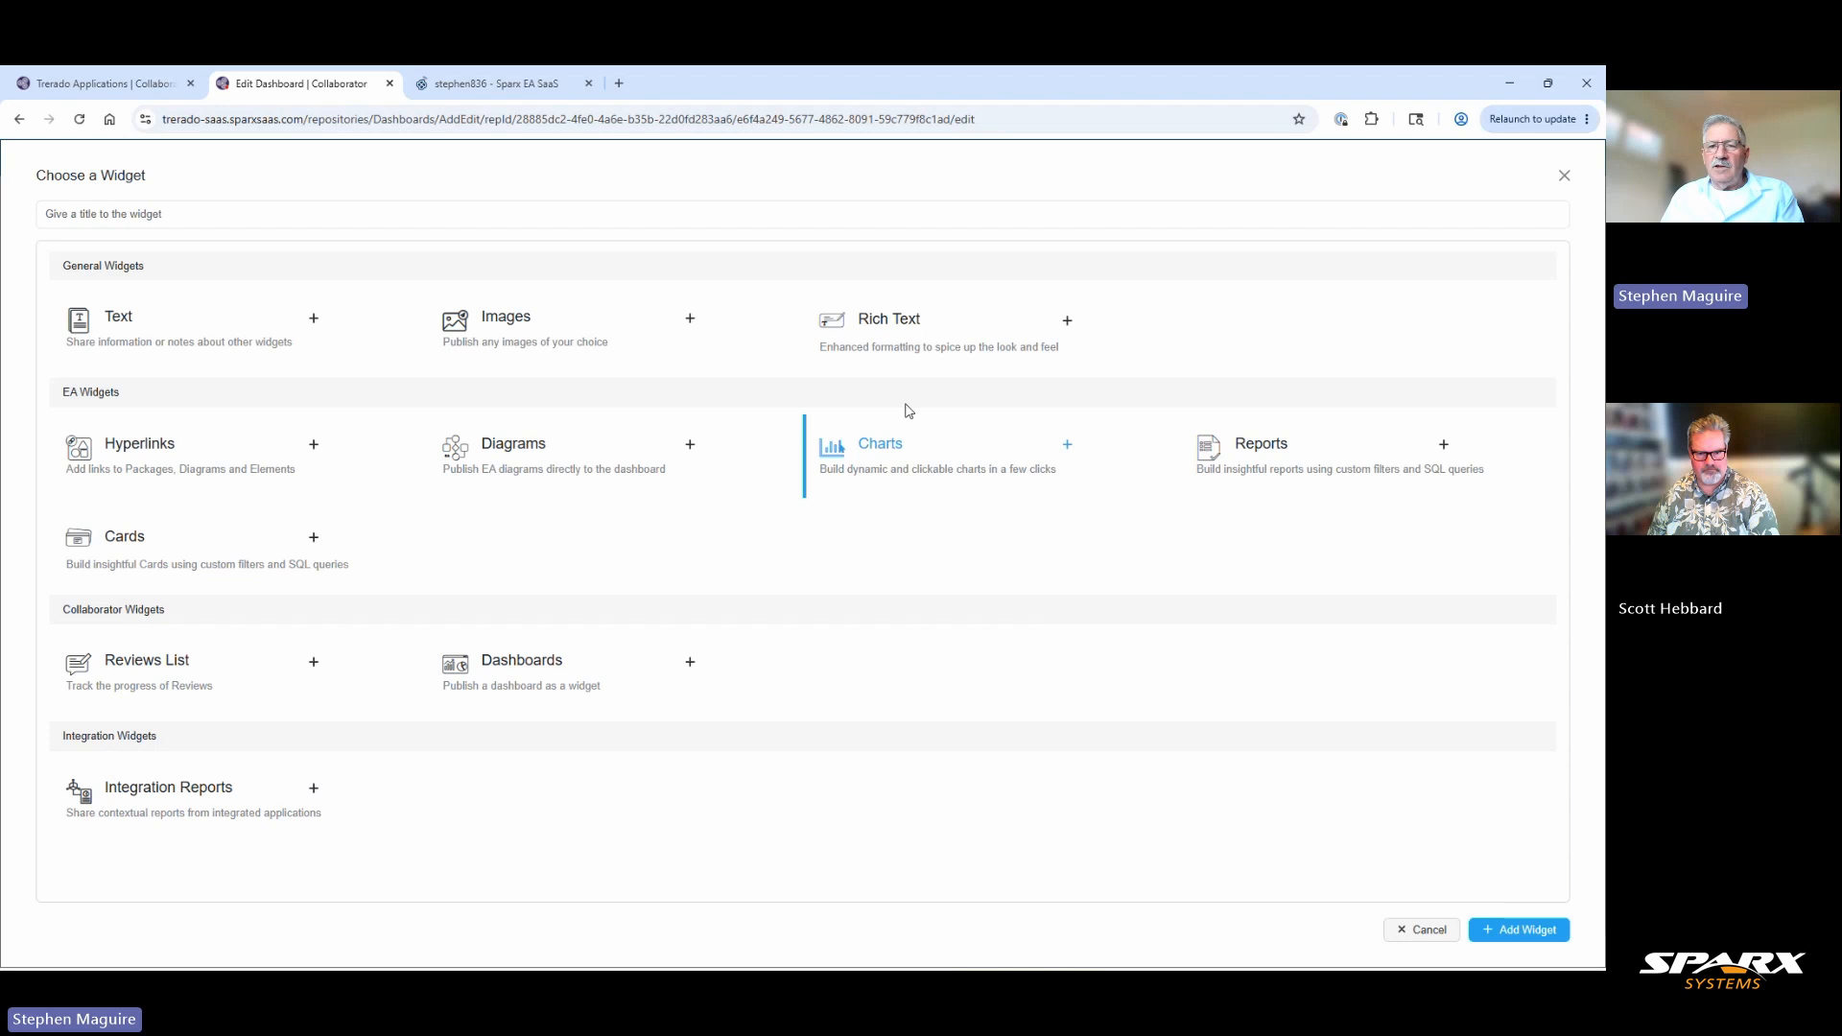
pyautogui.click(1066, 445)
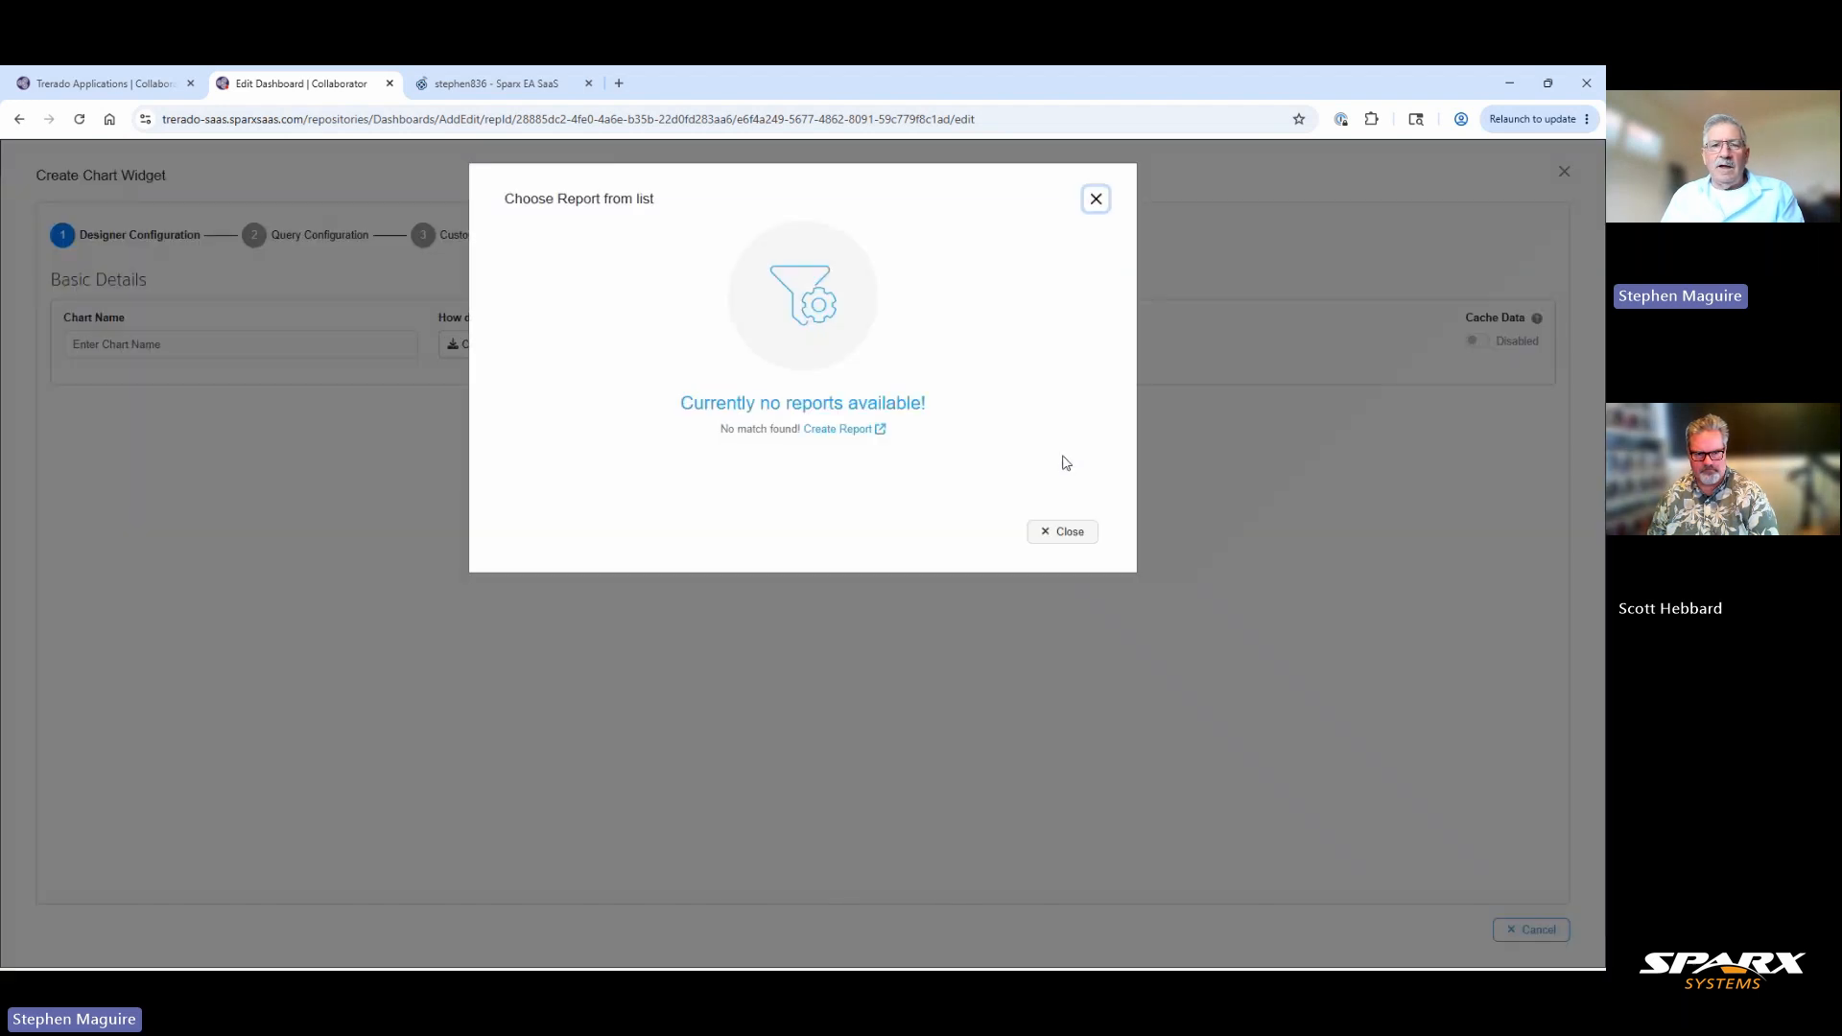
pyautogui.click(1063, 547)
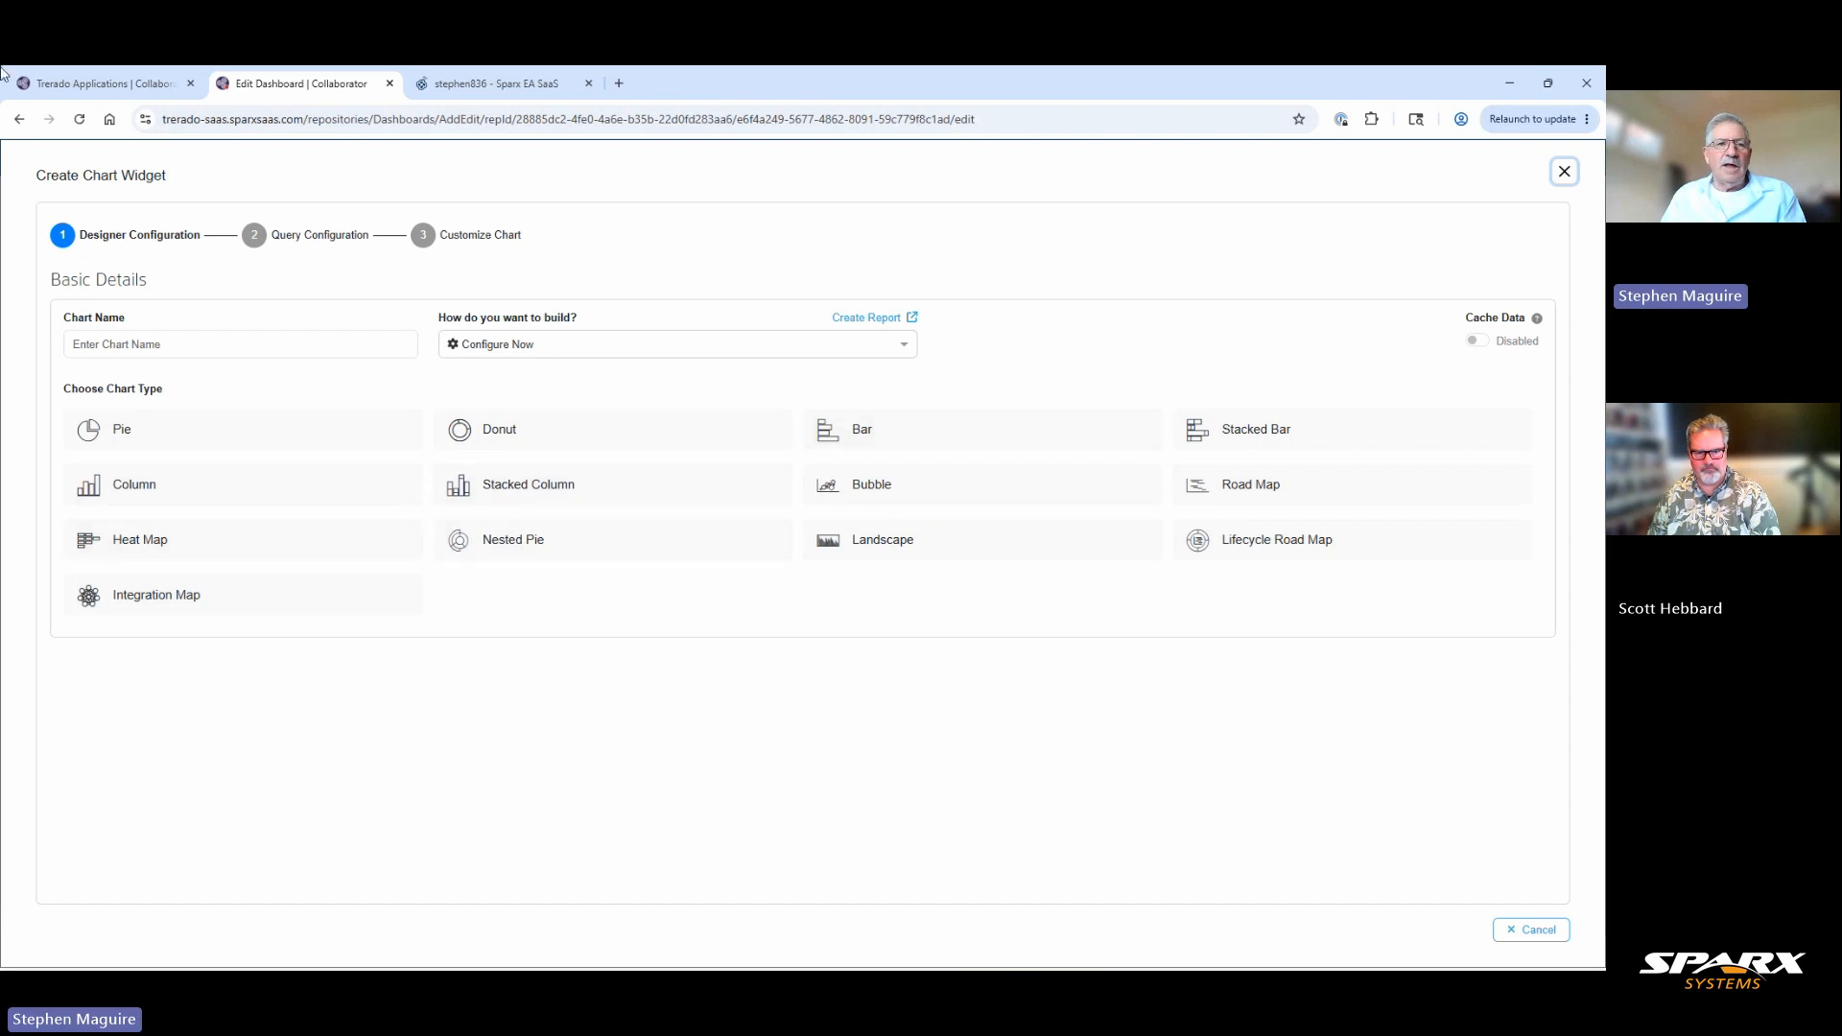
pyautogui.click(19, 119)
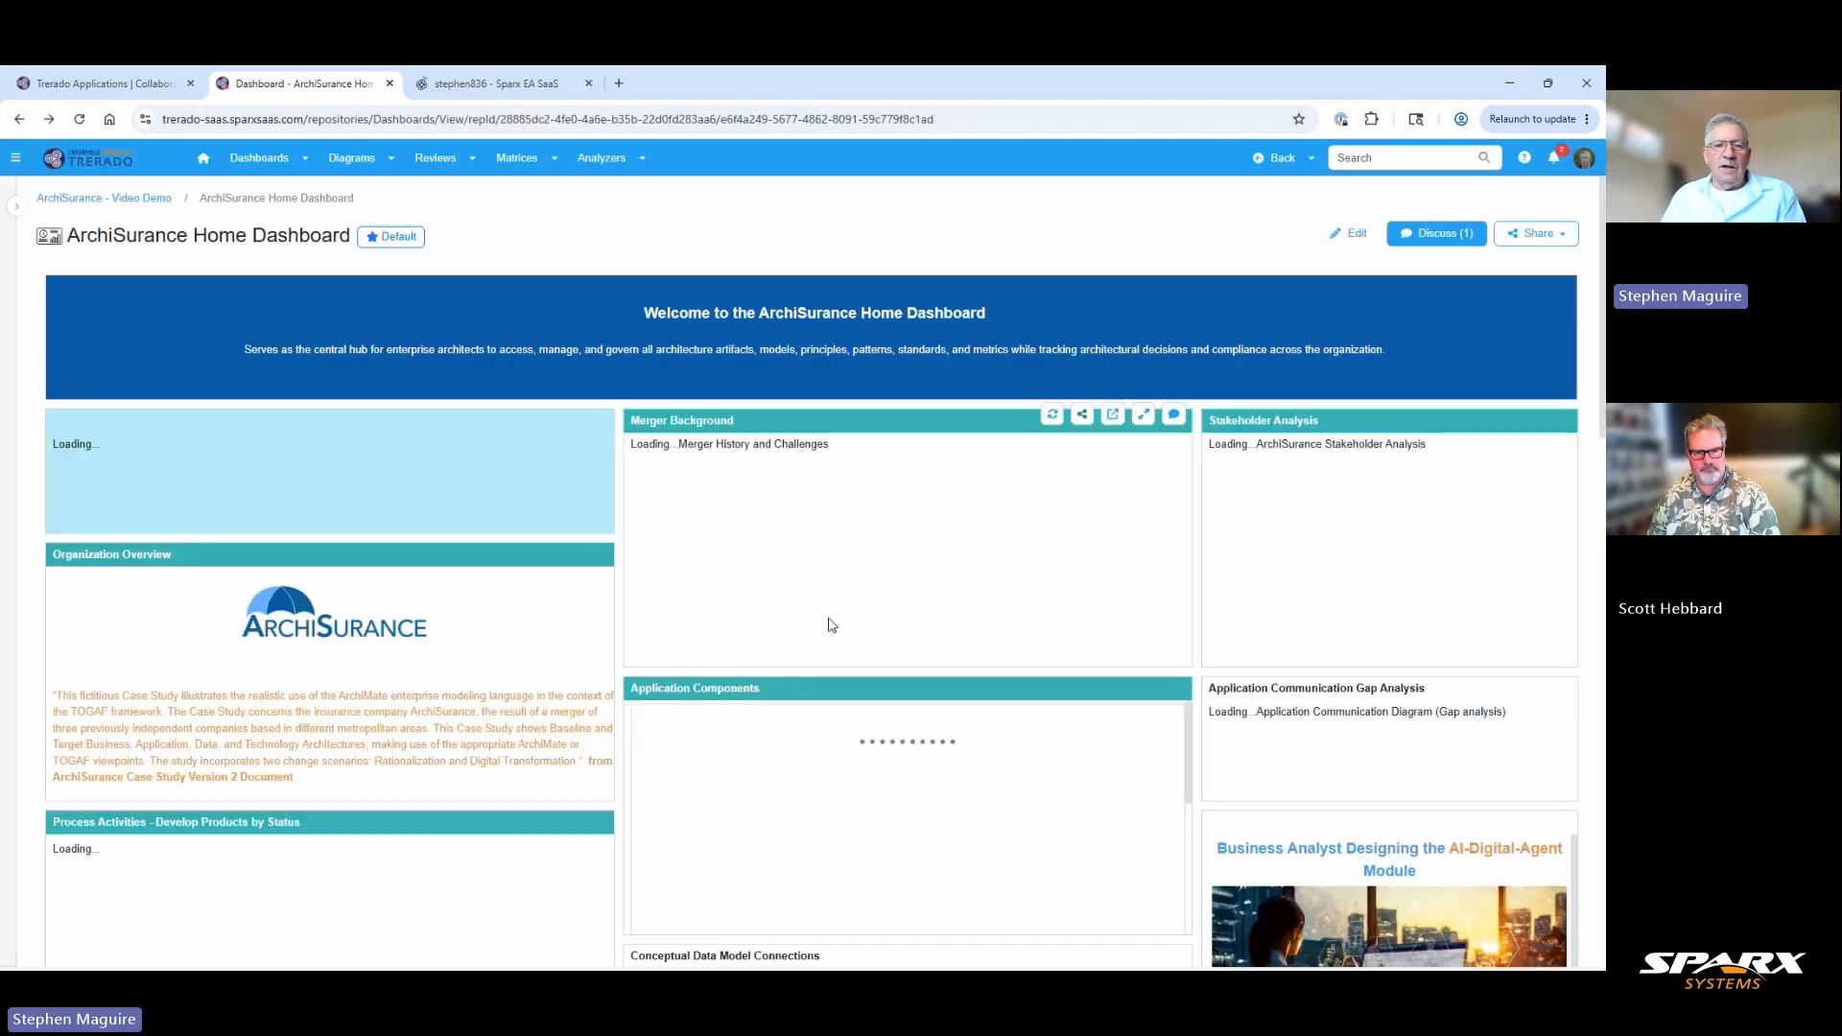
# Add a new Diagrams widget to the ArchiSurance Home Dashboard, showing the Stakeholders diagram from ArchiMate Framework Views > Motivation > Stakeholders.
pyautogui.click(1355, 236)
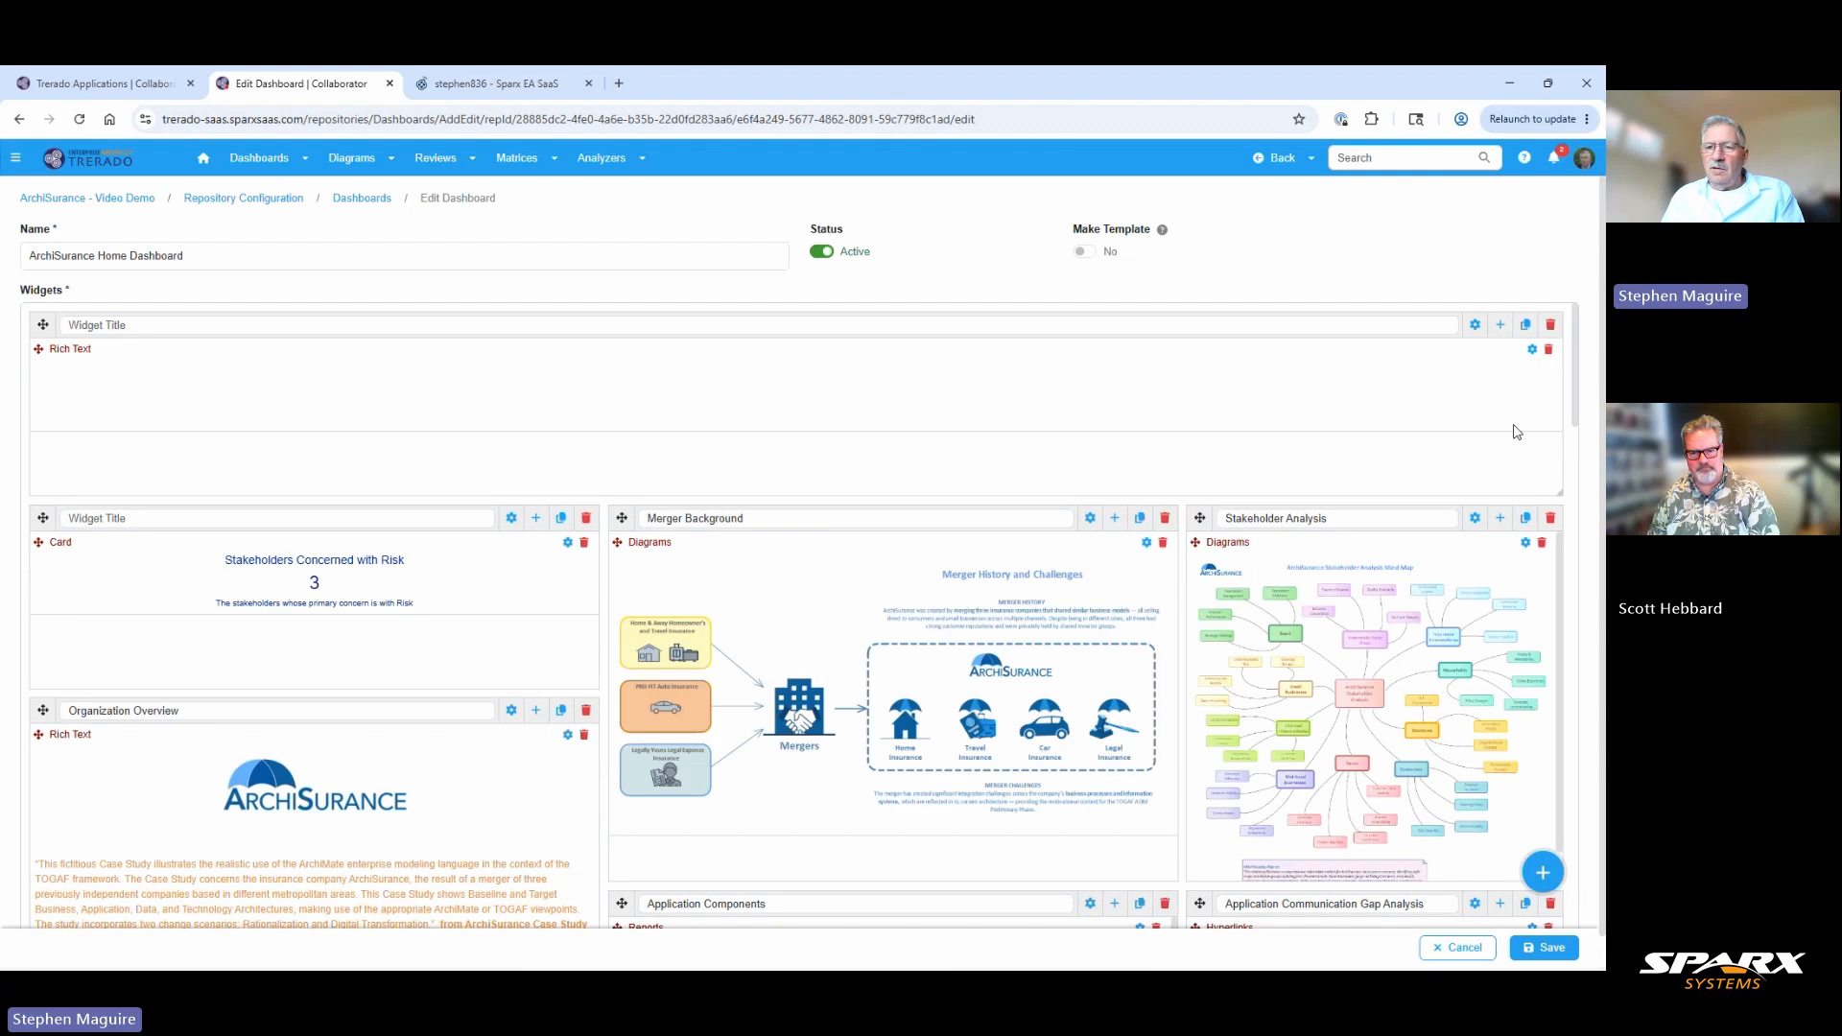
pyautogui.click(1542, 872)
pyautogui.click(1382, 805)
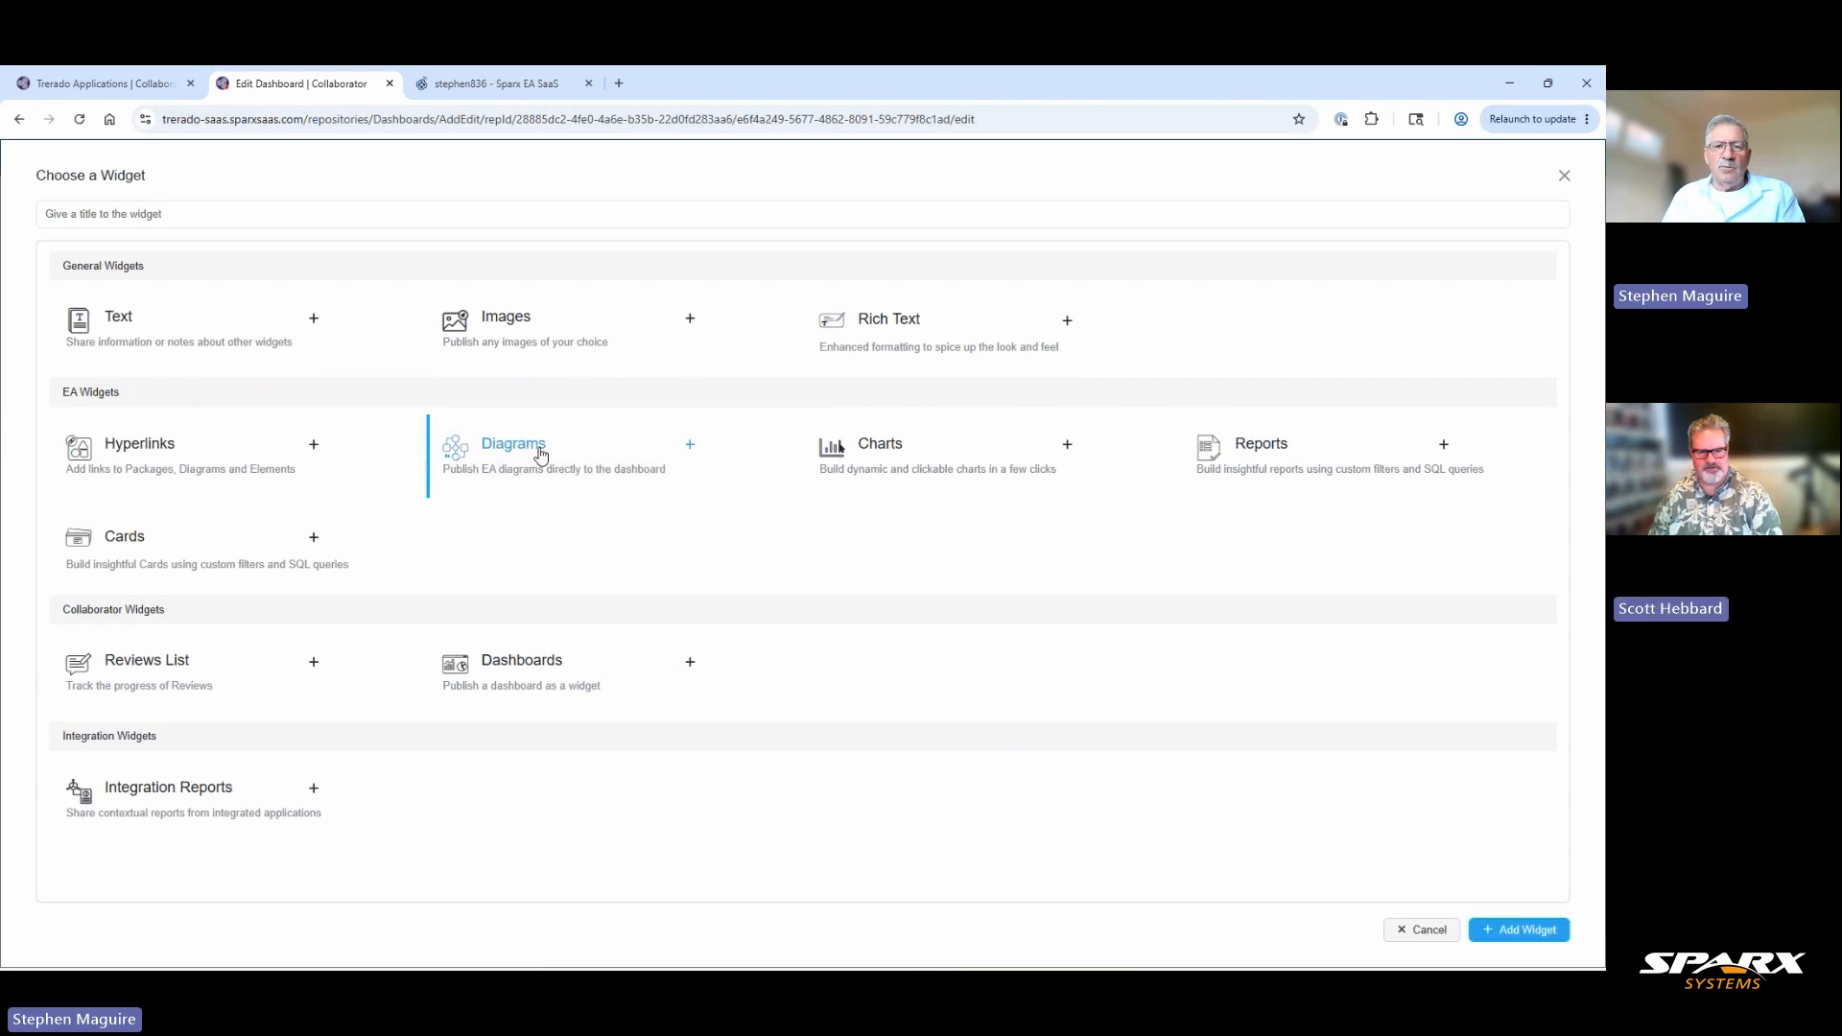
pyautogui.click(688, 448)
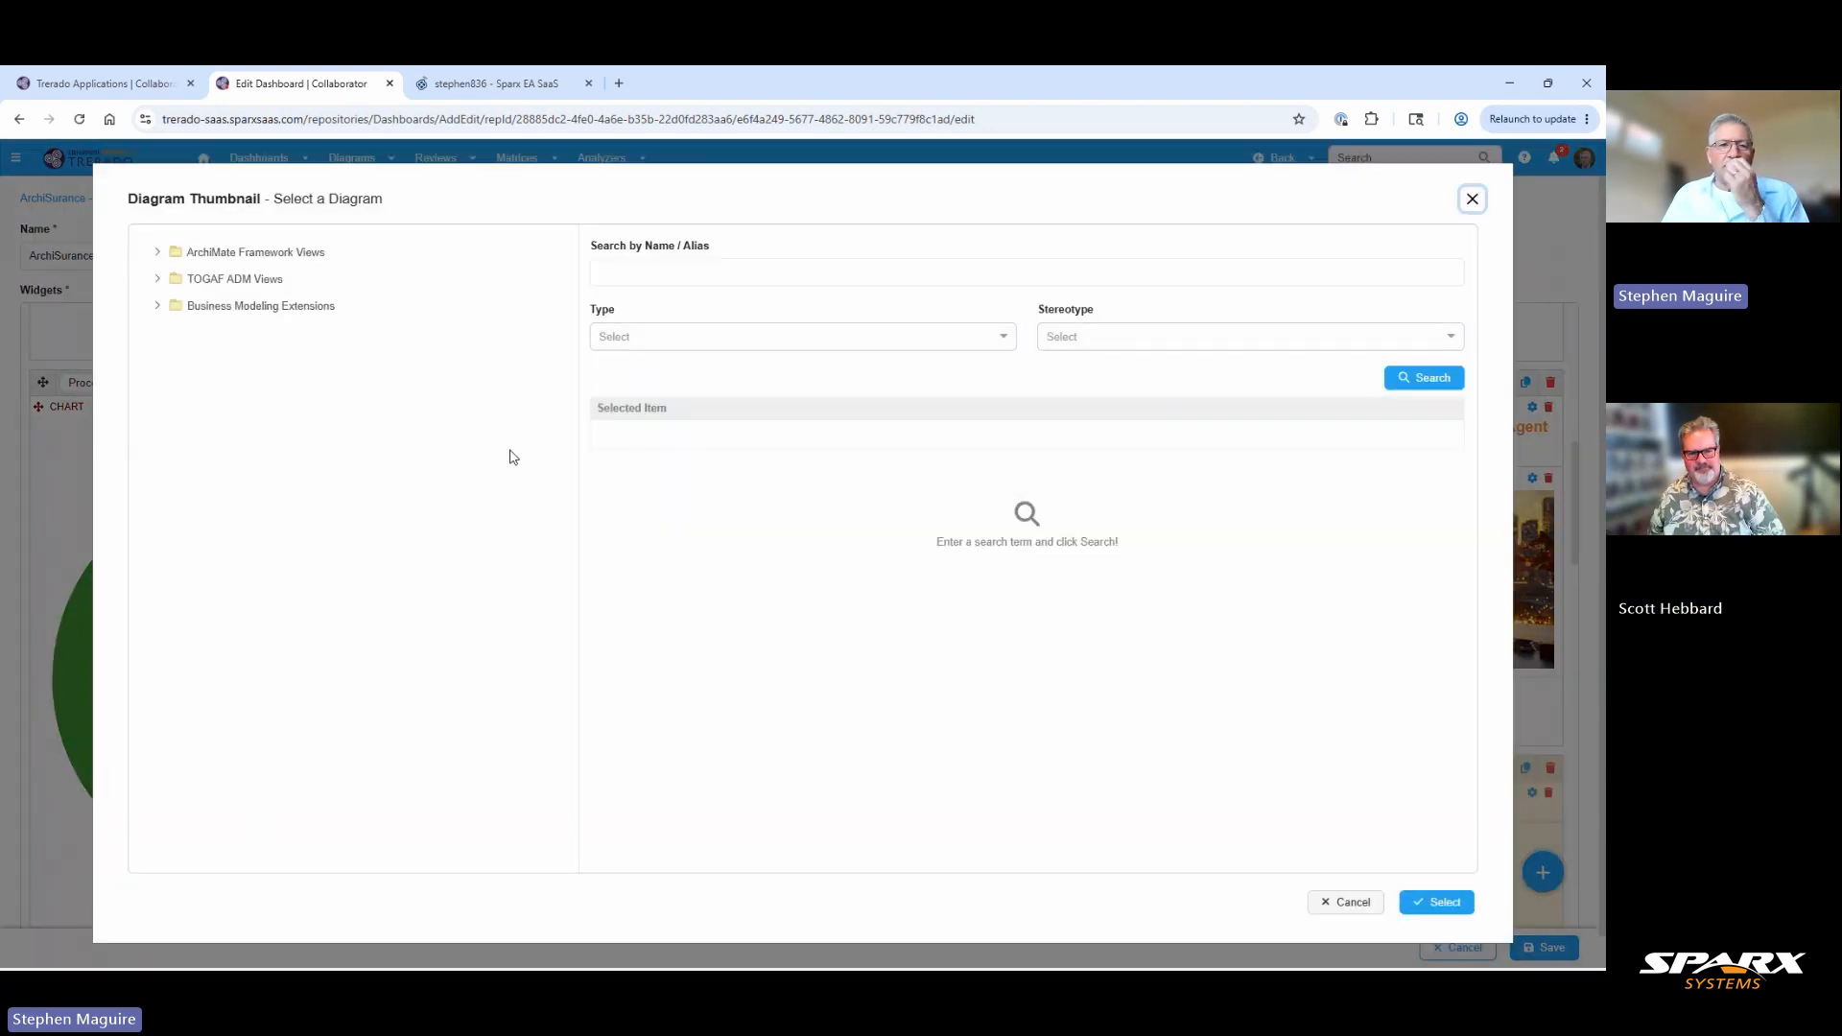
pyautogui.click(160, 257)
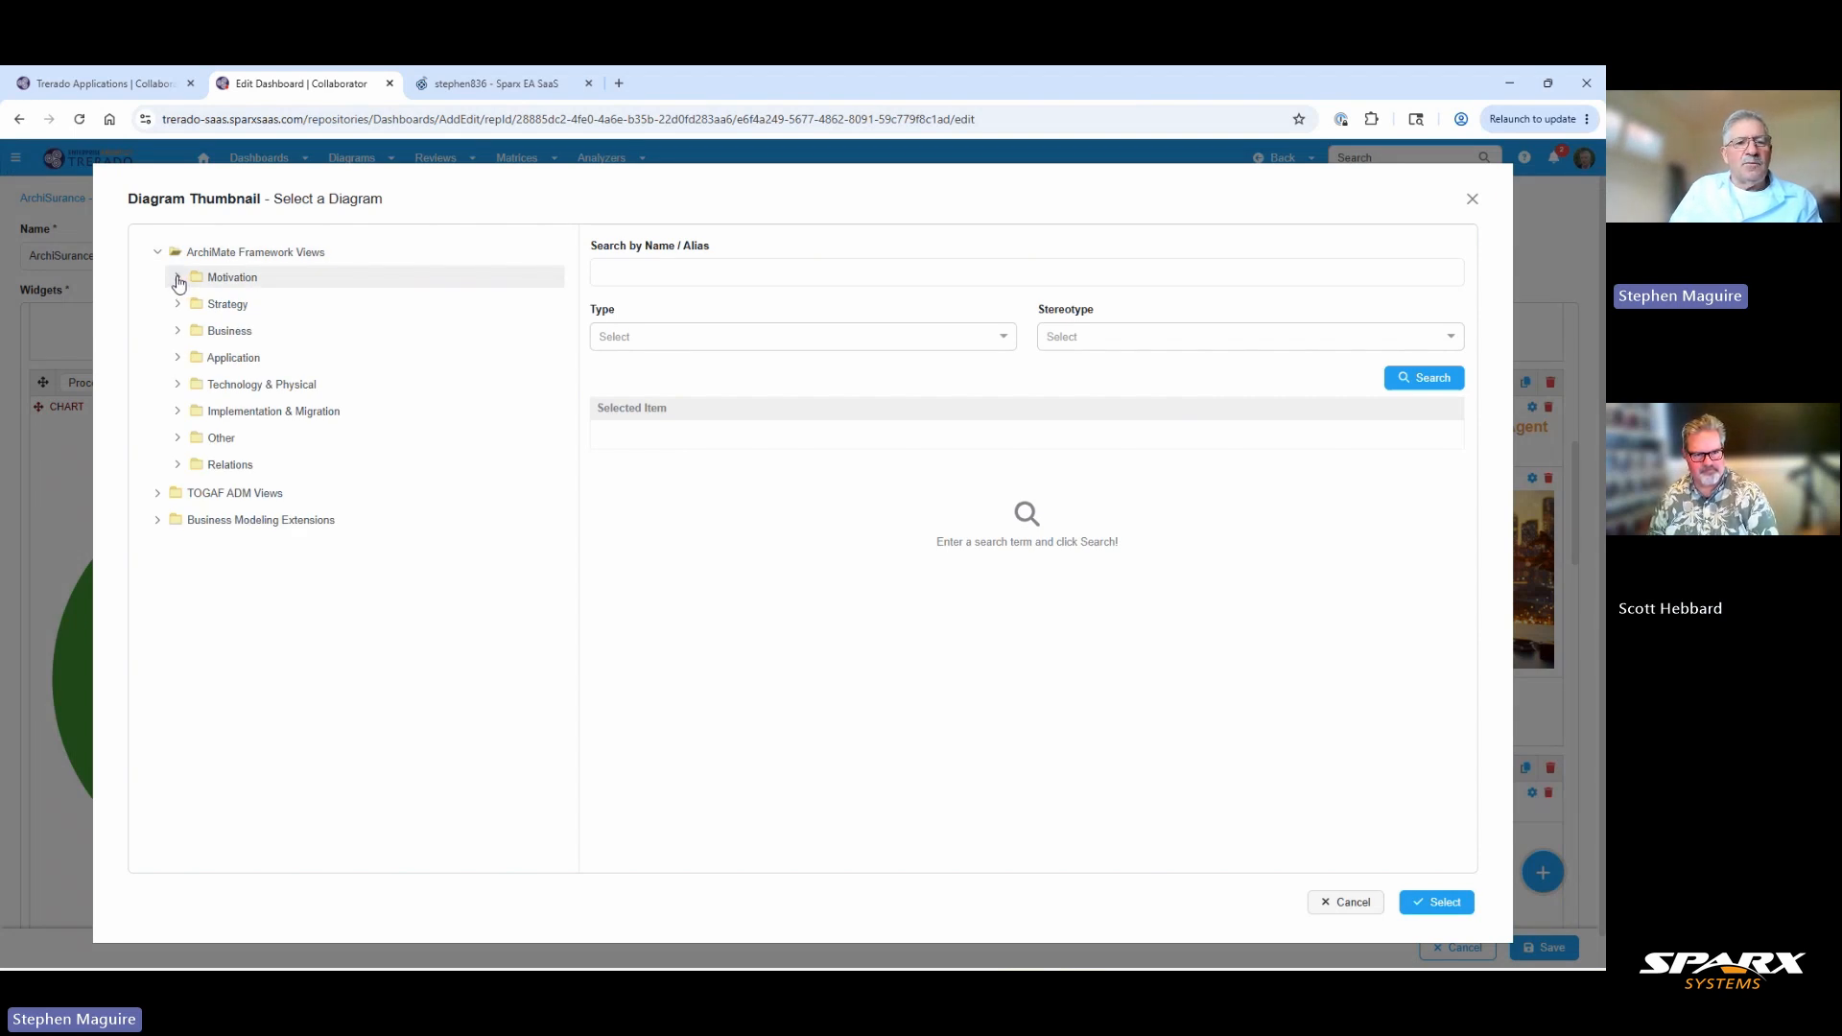
pyautogui.click(177, 279)
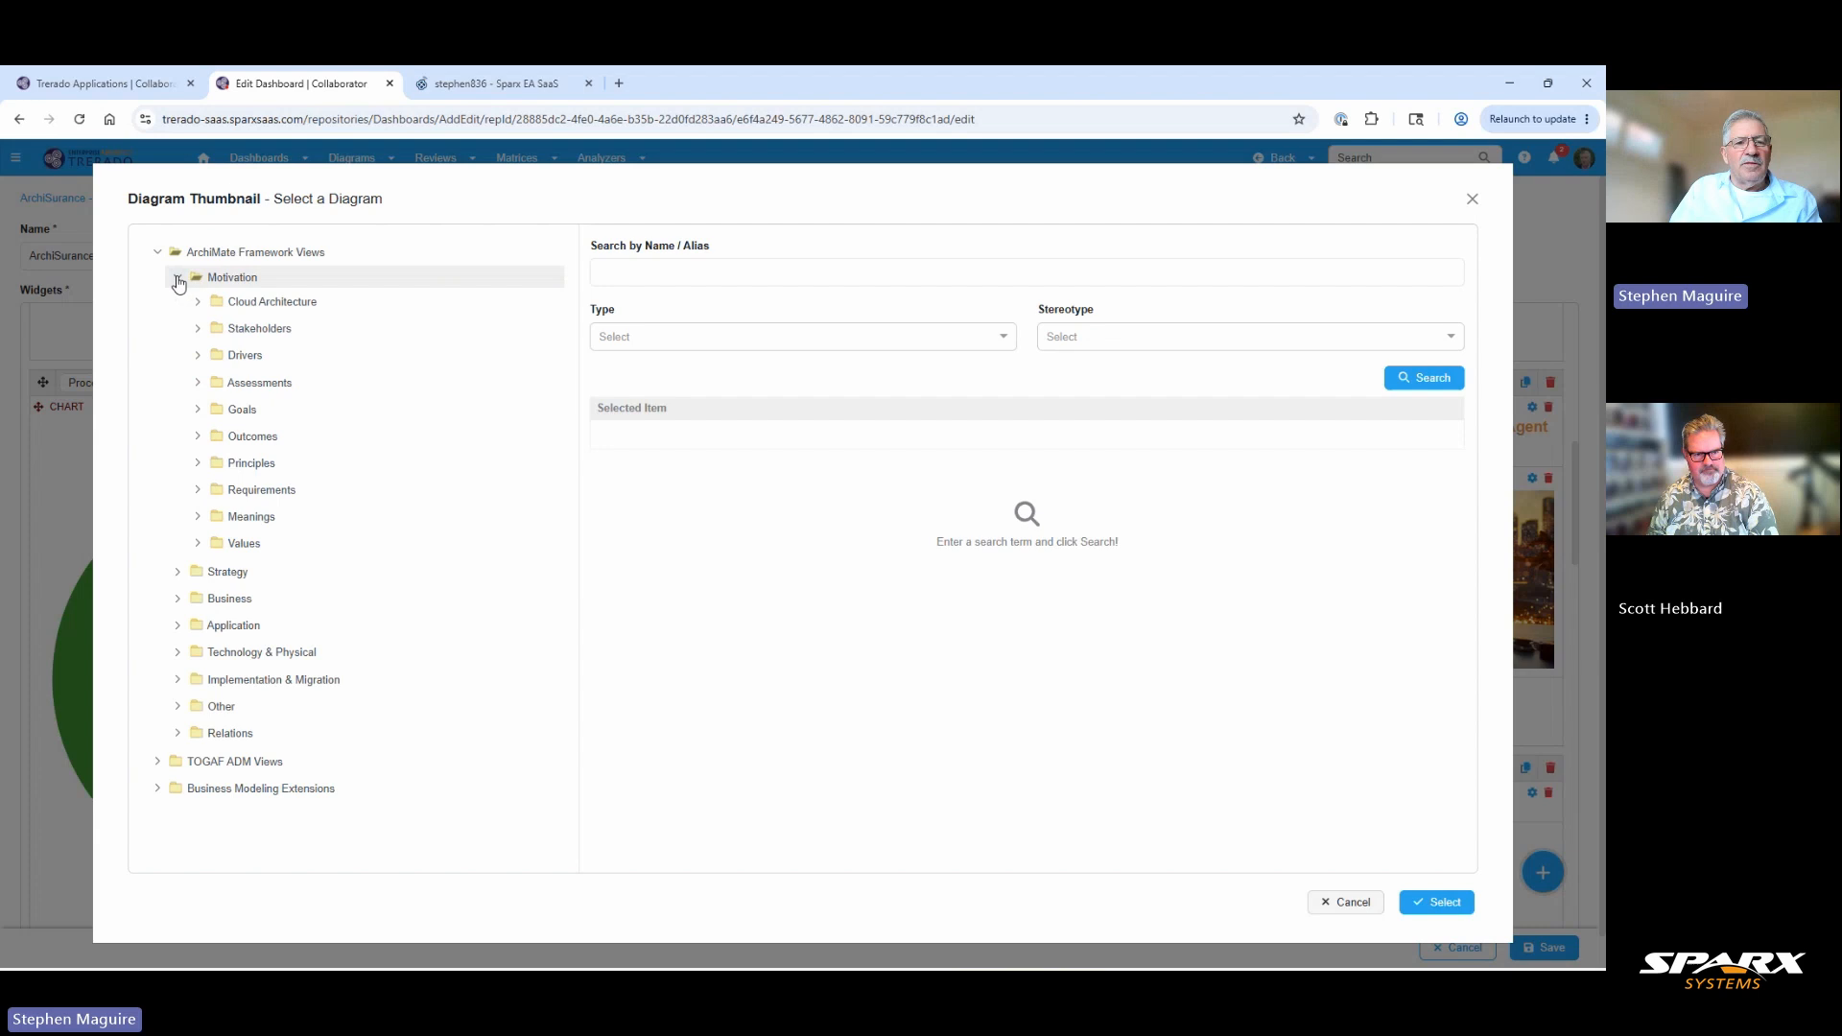
pyautogui.click(198, 328)
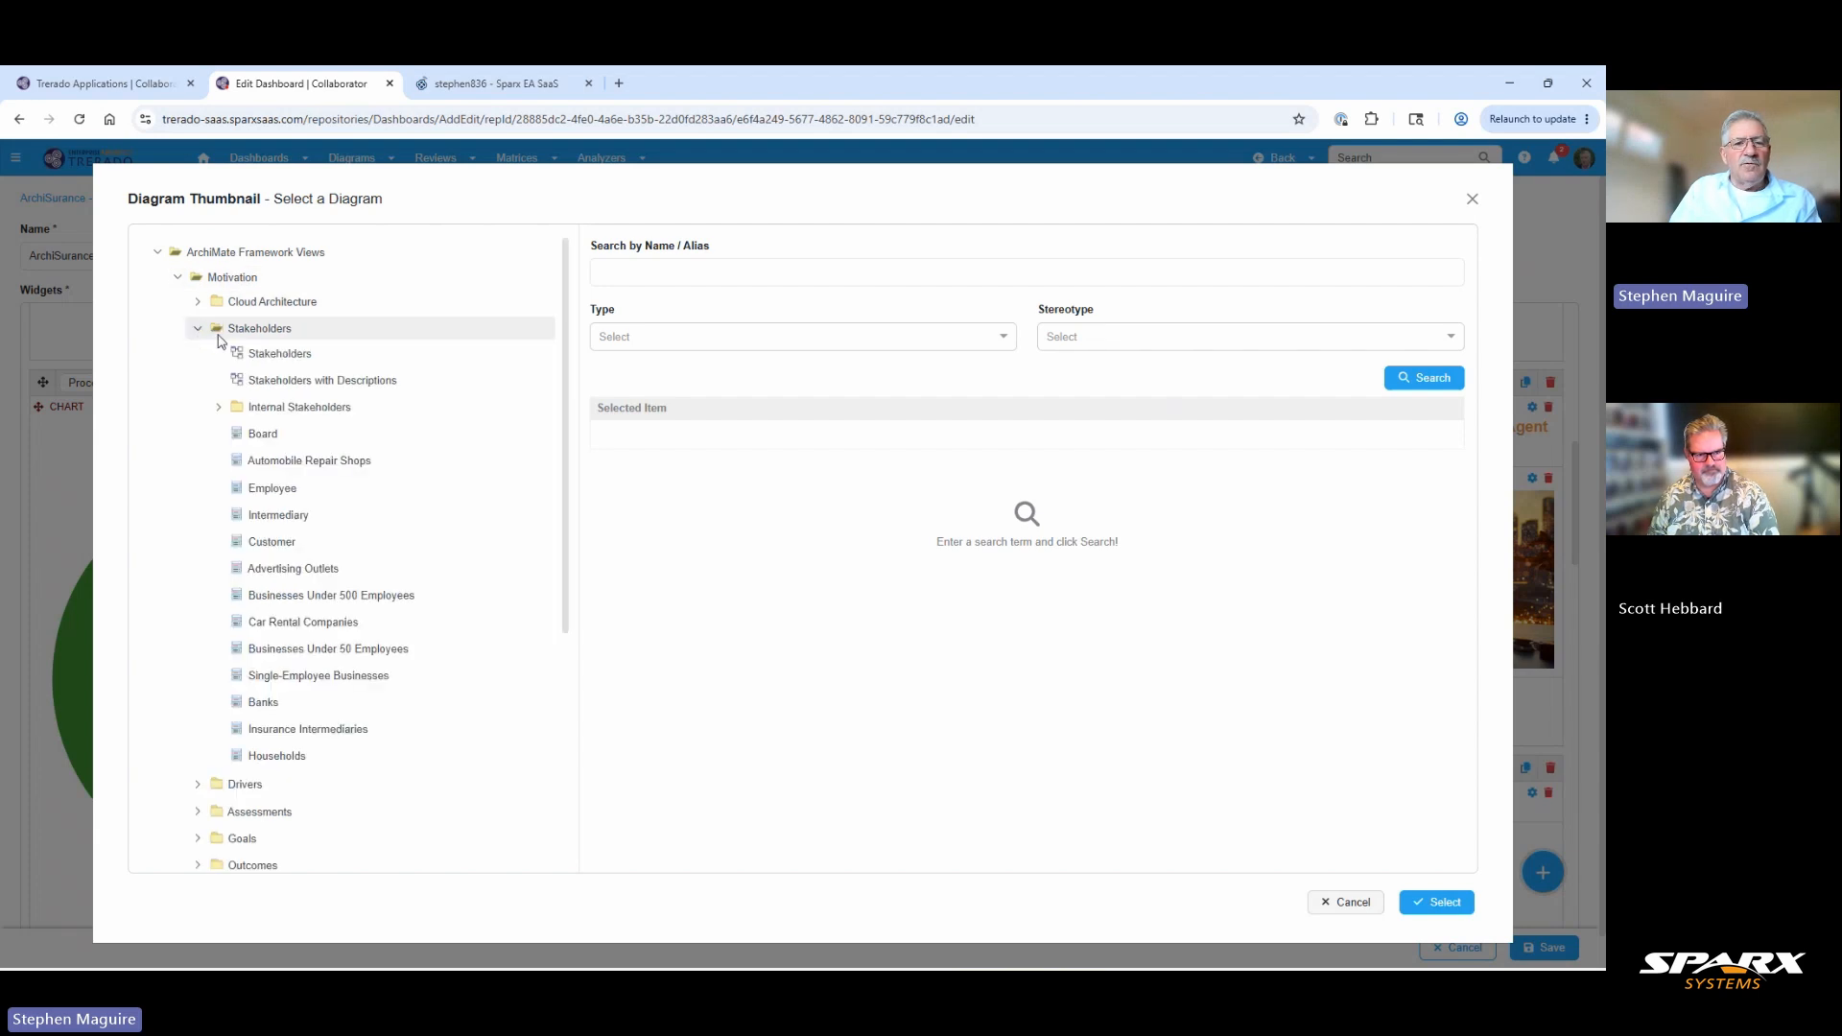
pyautogui.click(281, 360)
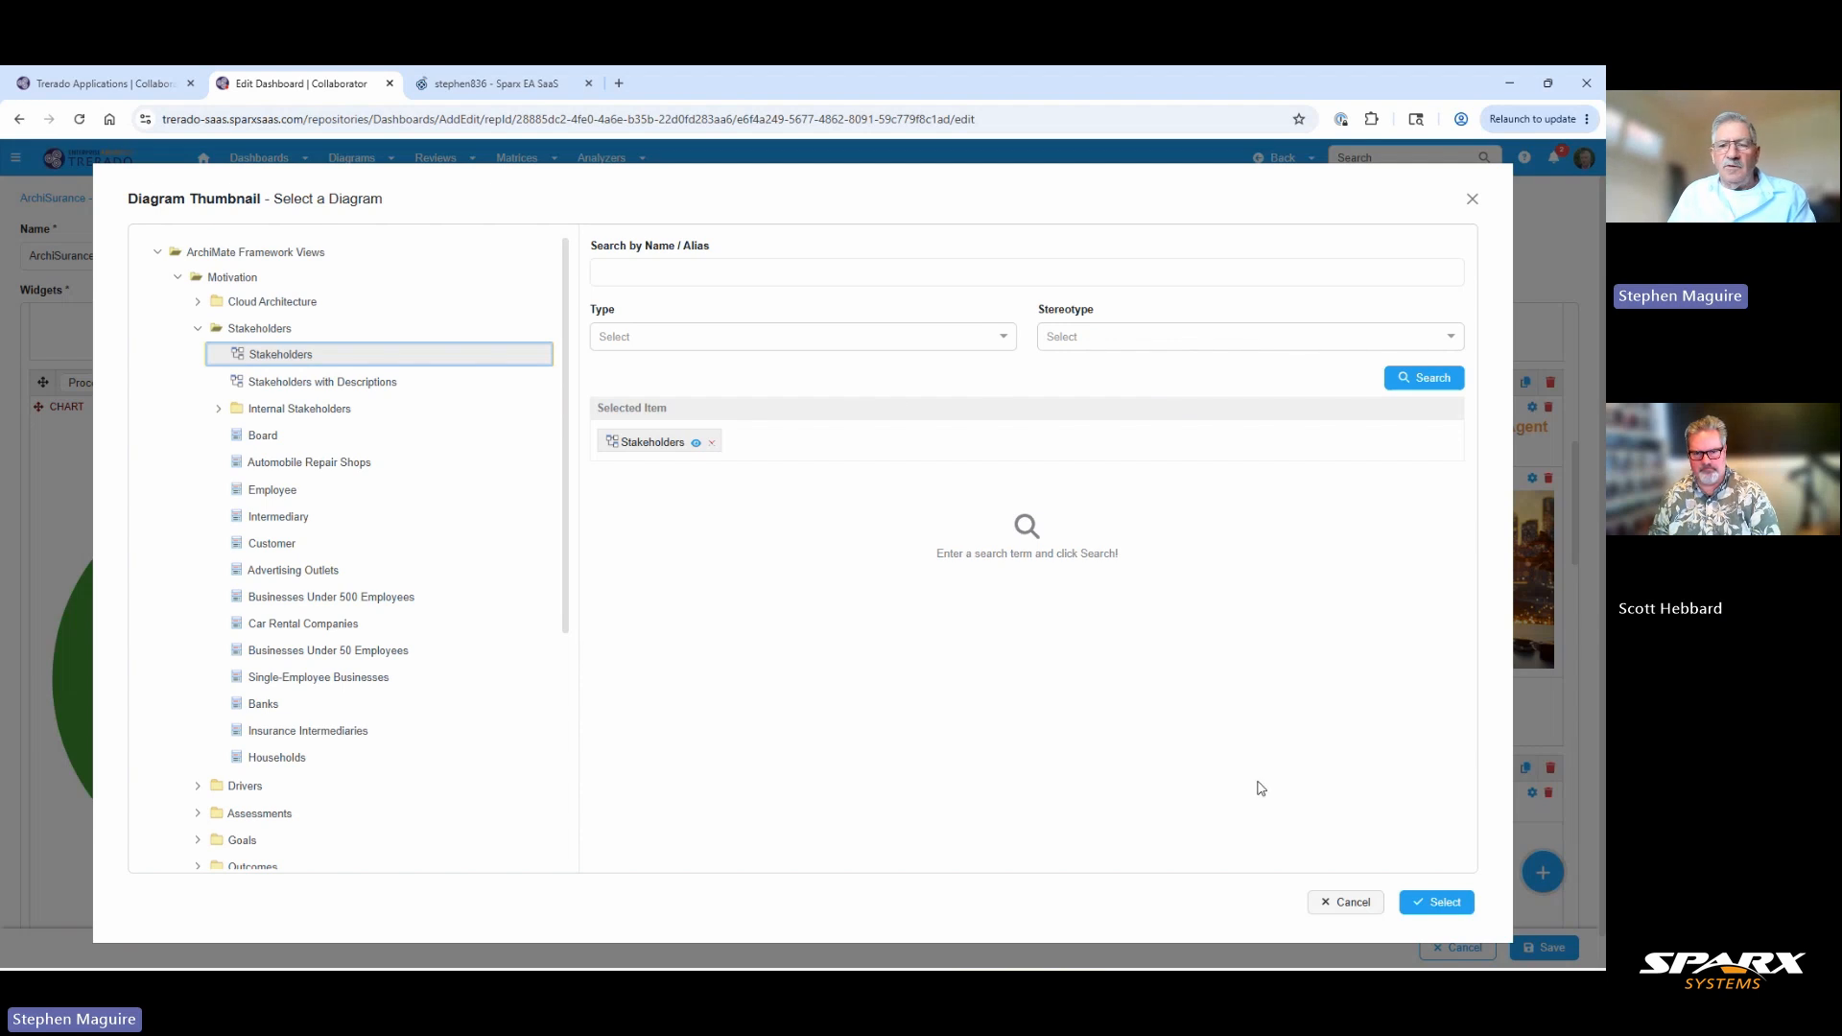
pyautogui.click(1439, 902)
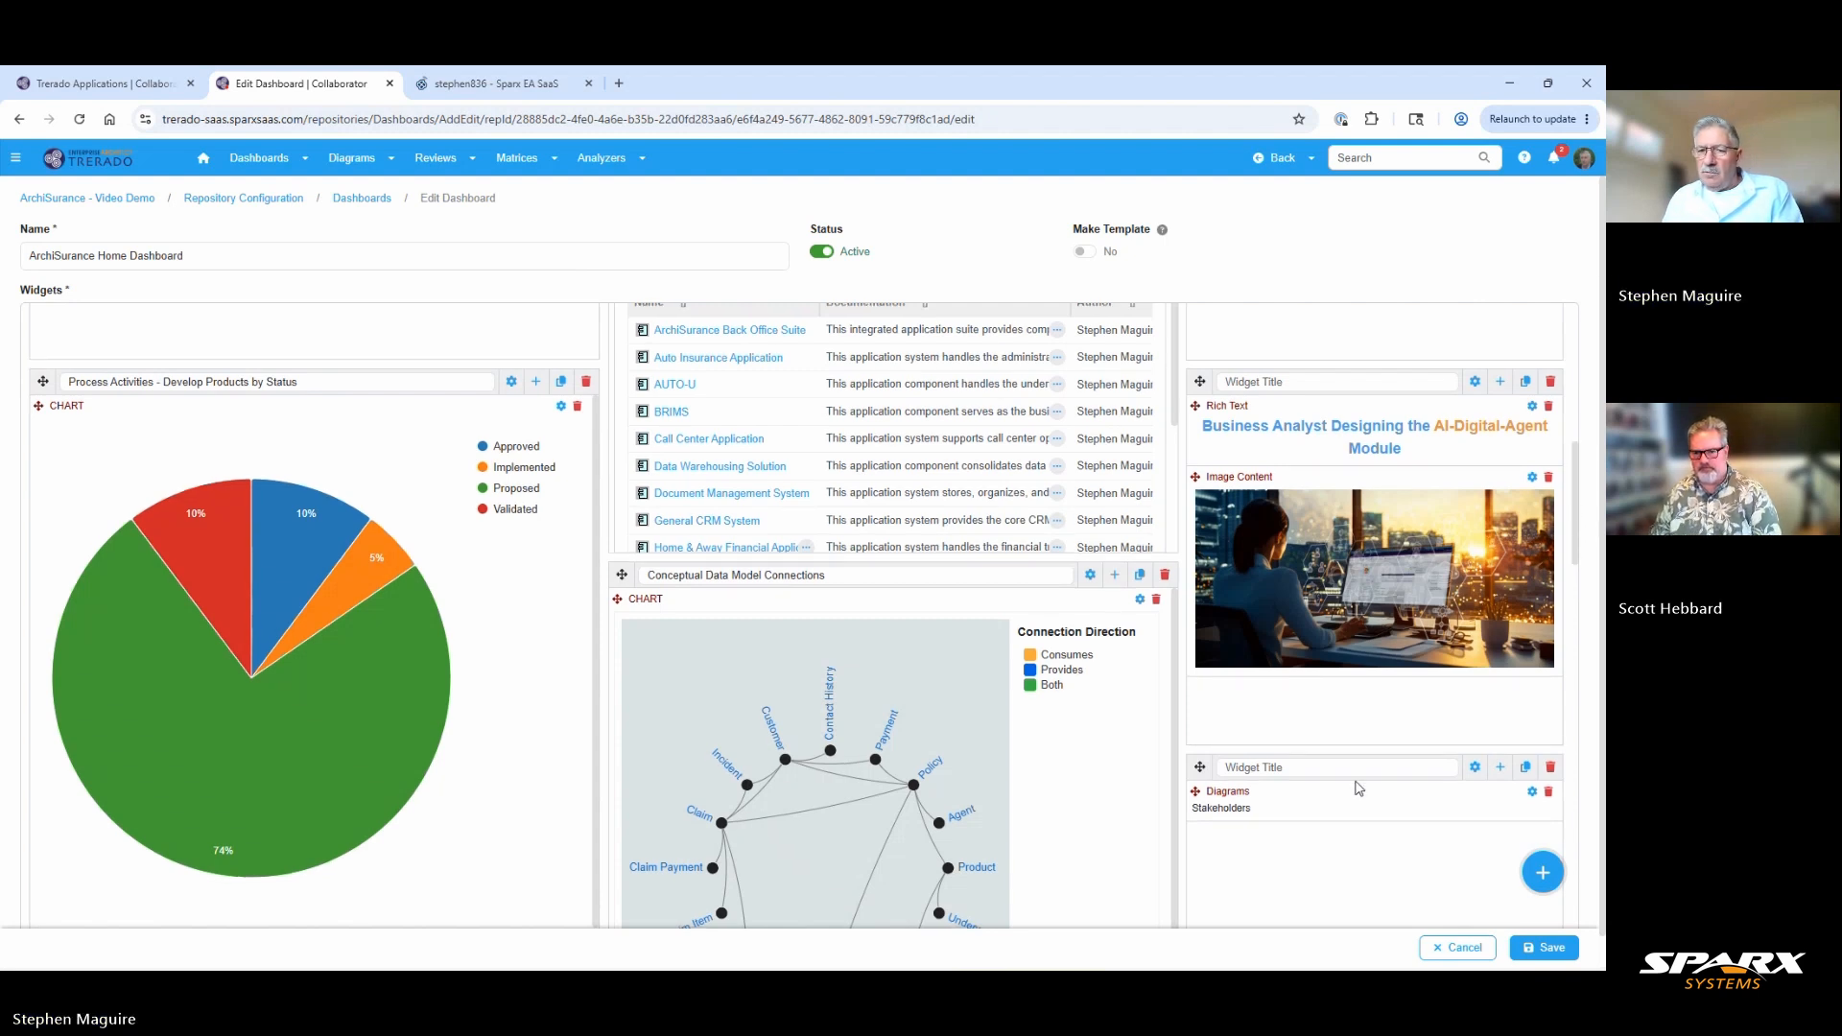
# Make the new Stakeholders diagram widget taller, title it "List of Stakeholders", and save the dashboard.
pyautogui.scroll(-3, 1376, 755)
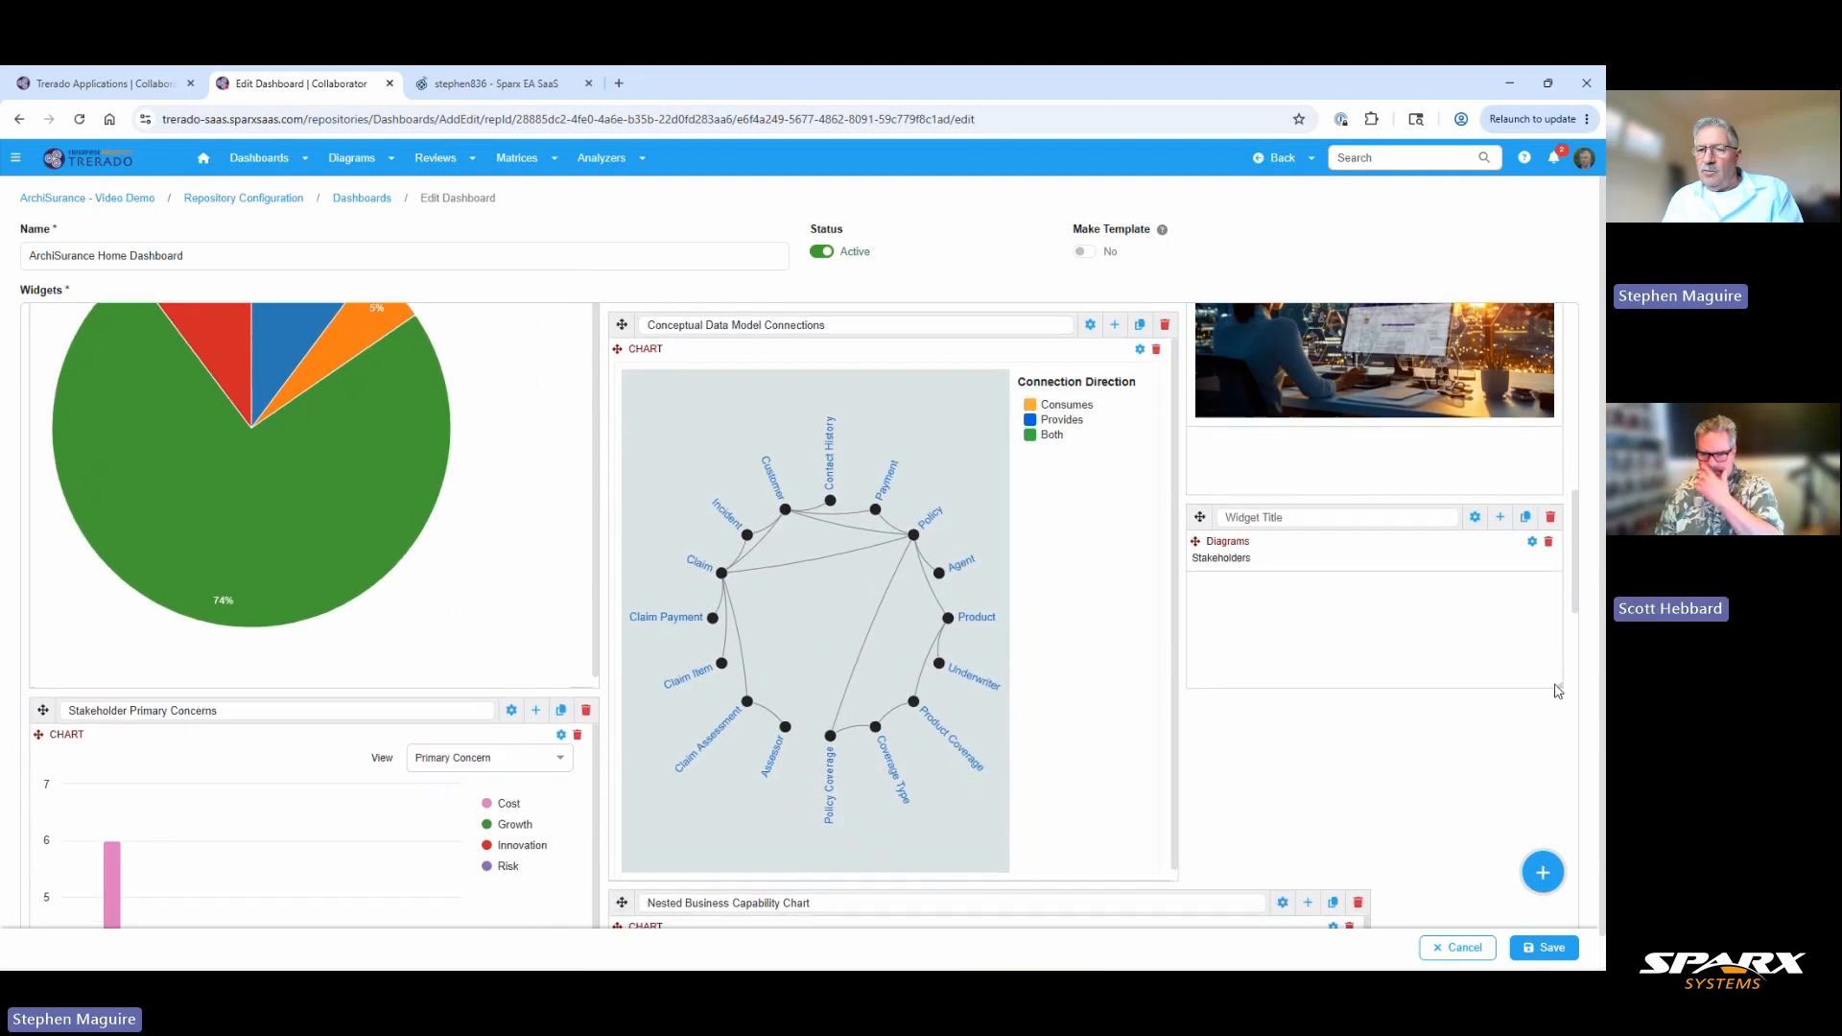
pyautogui.moveTo(1558, 687); pyautogui.dragTo(1578, 870)
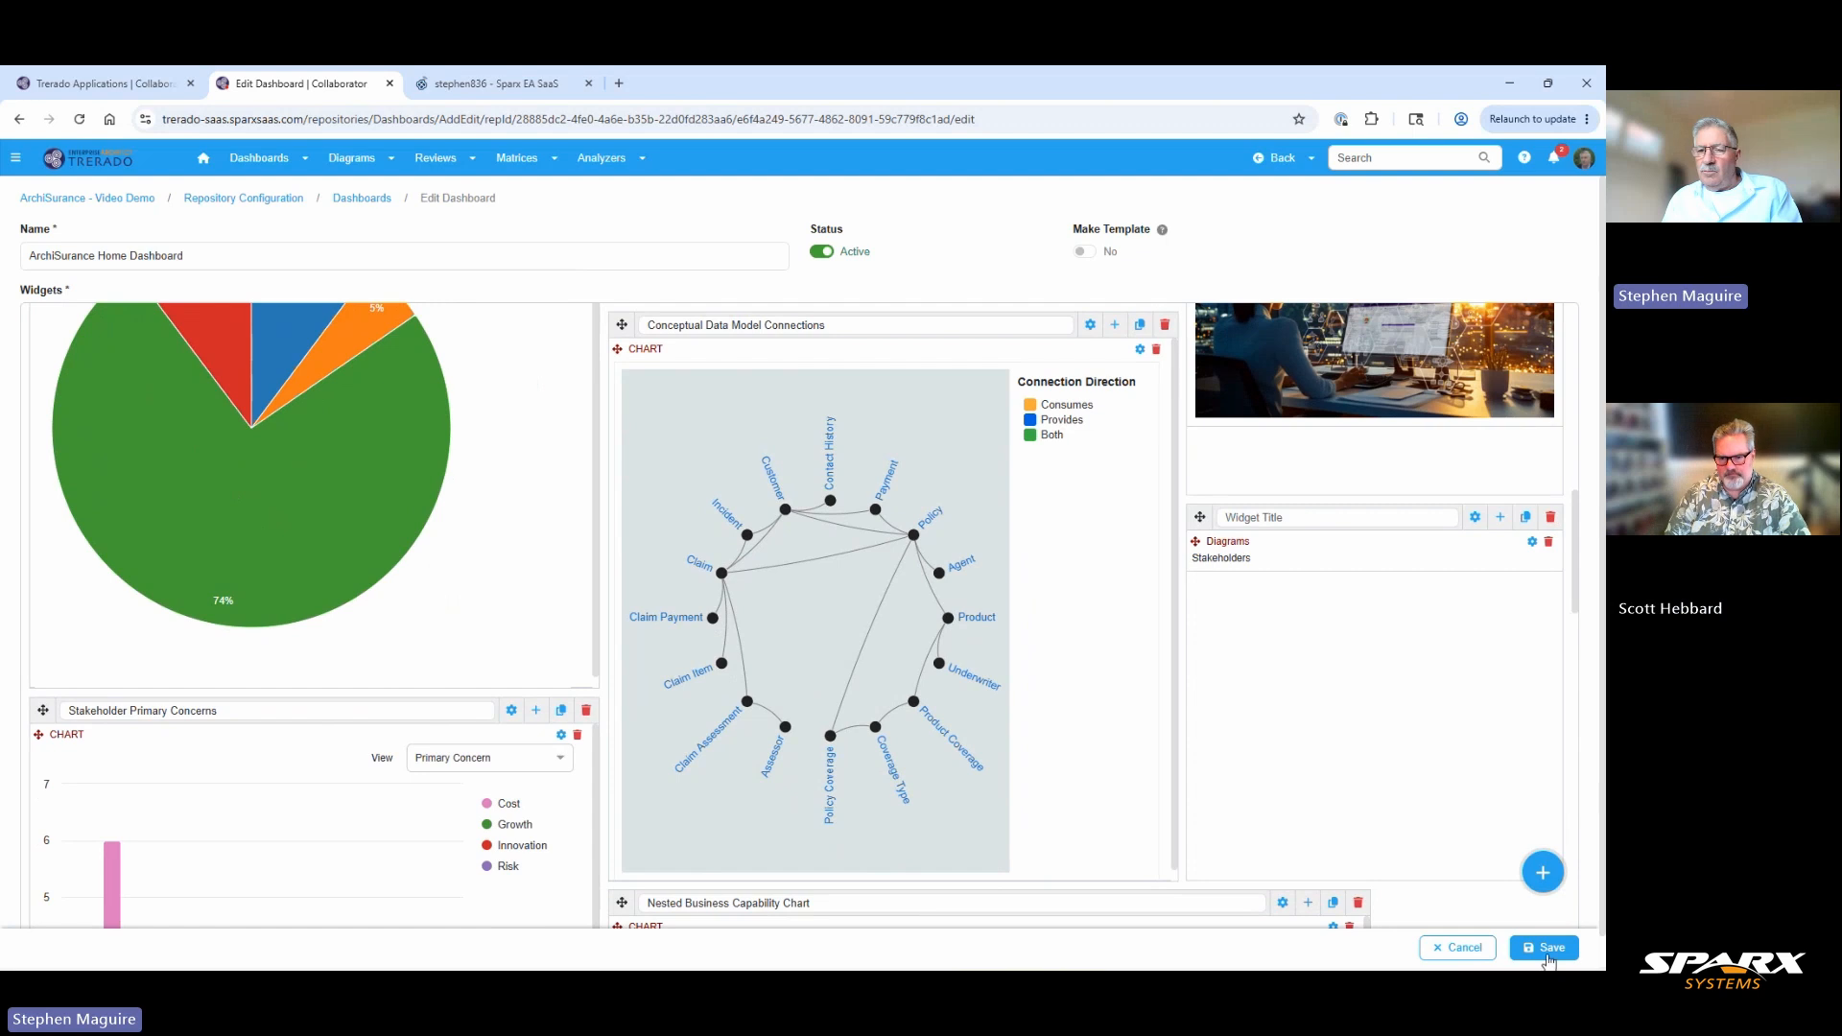
pyautogui.click(1294, 515)
pyautogui.write('L')
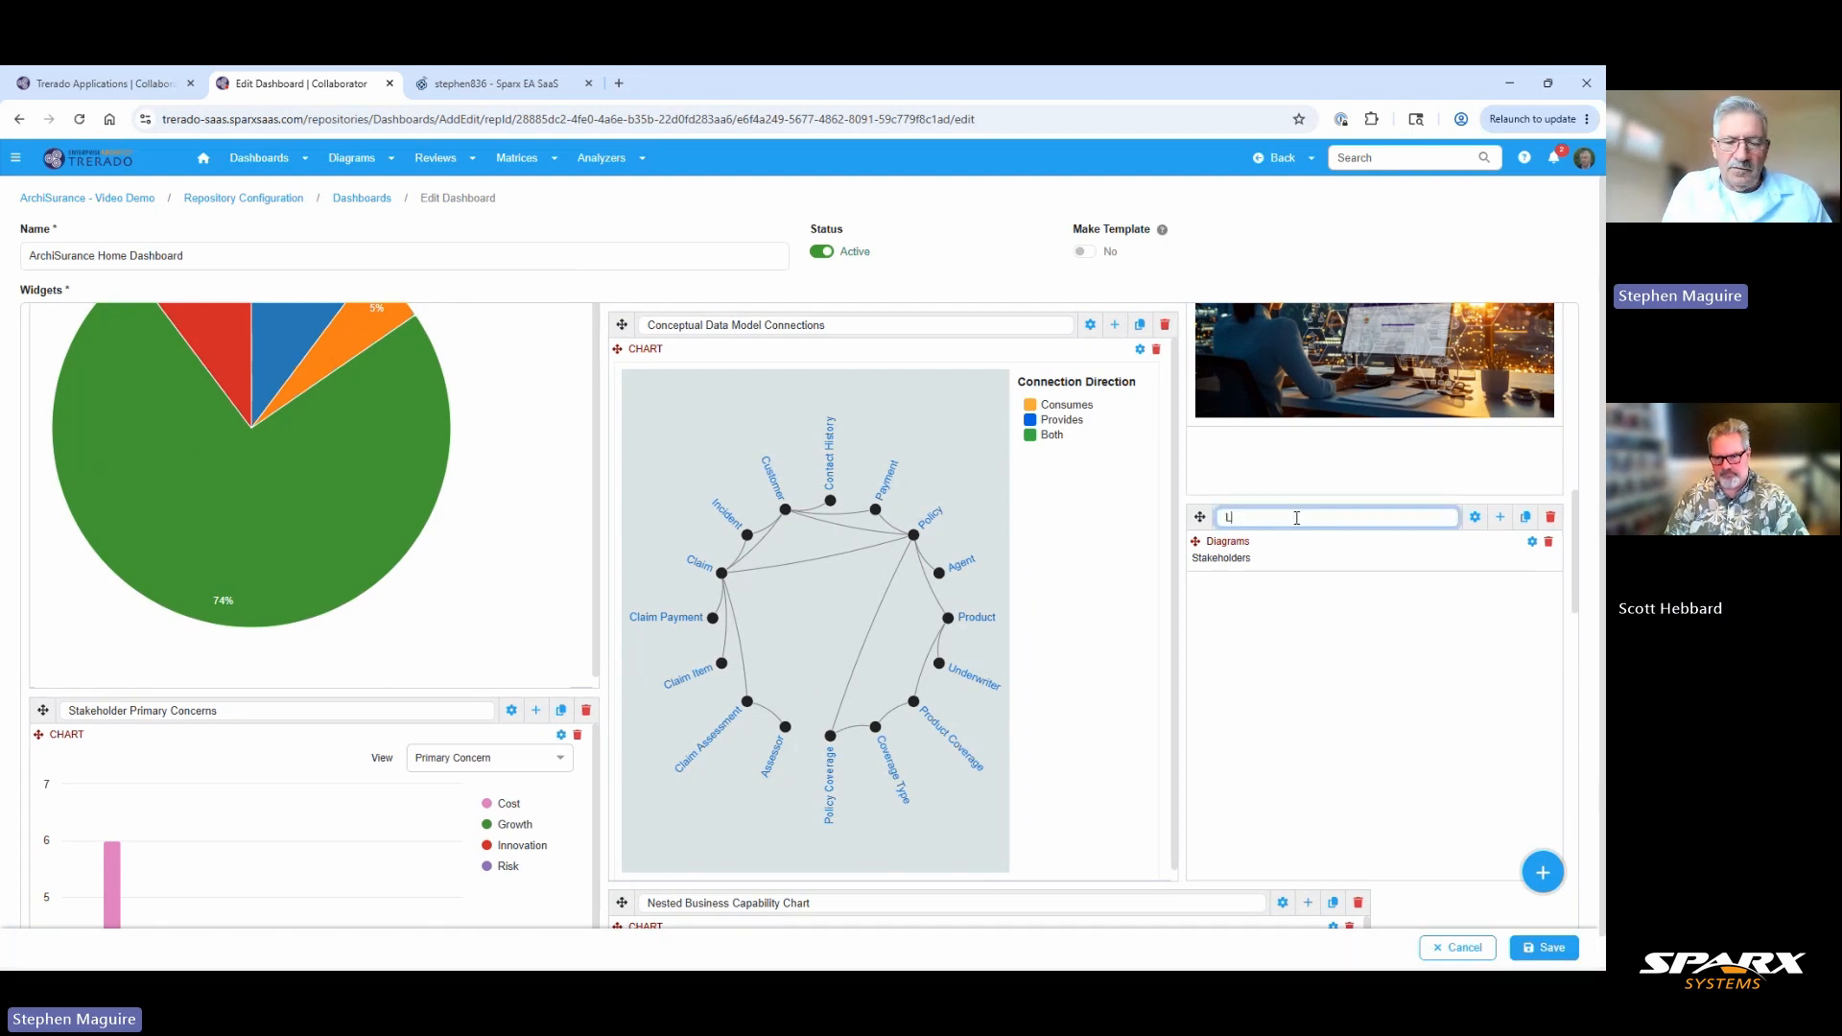
pyautogui.write('ist of Sta')
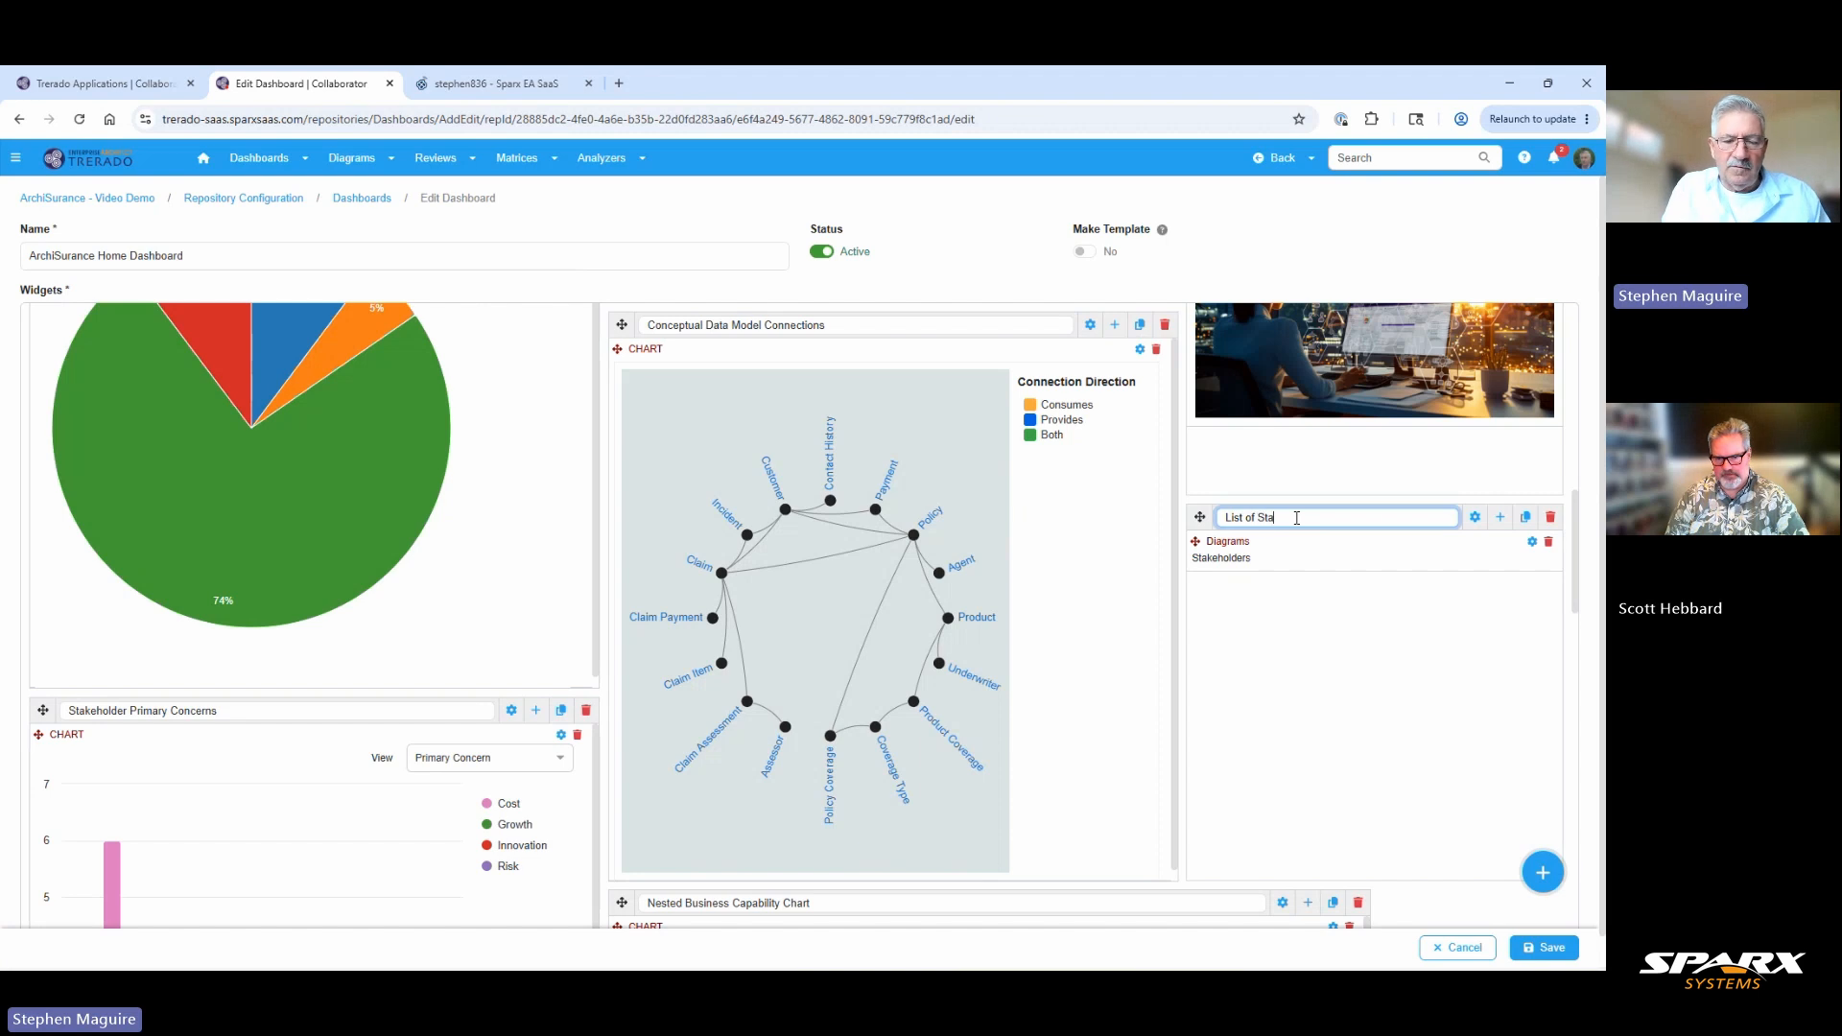
pyautogui.write('keholders')
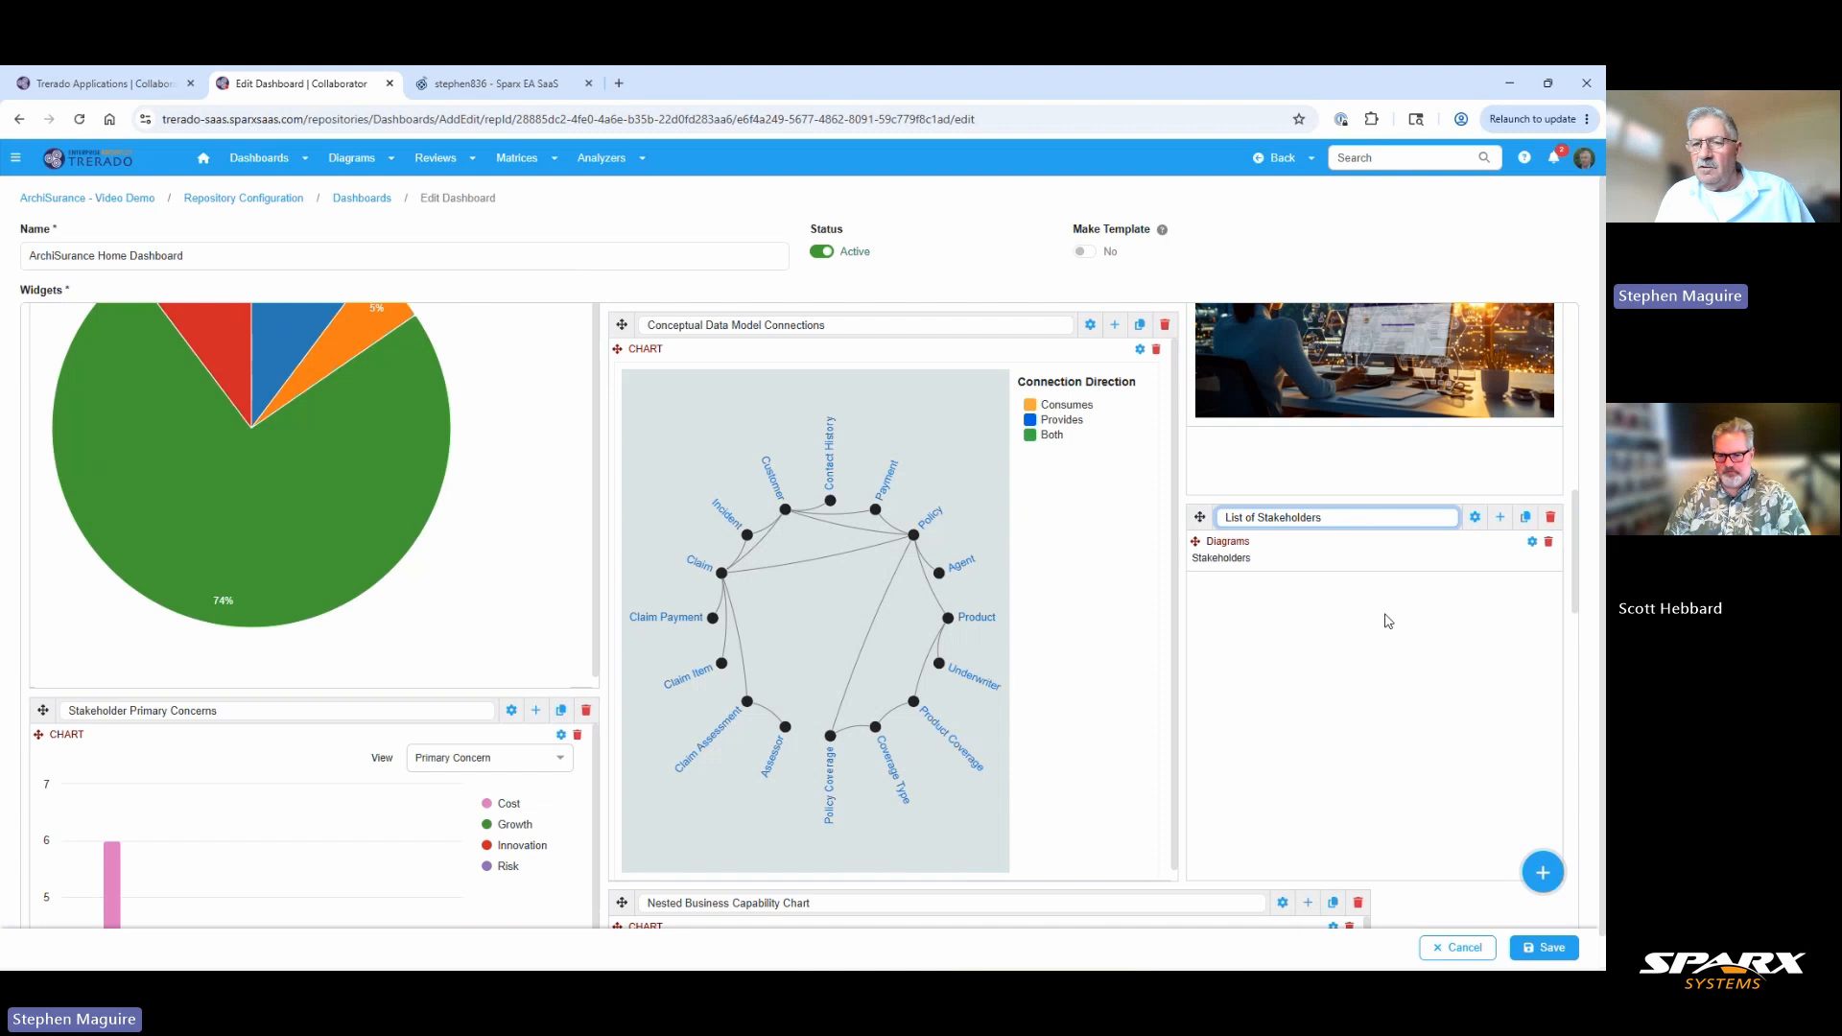
pyautogui.click(1546, 949)
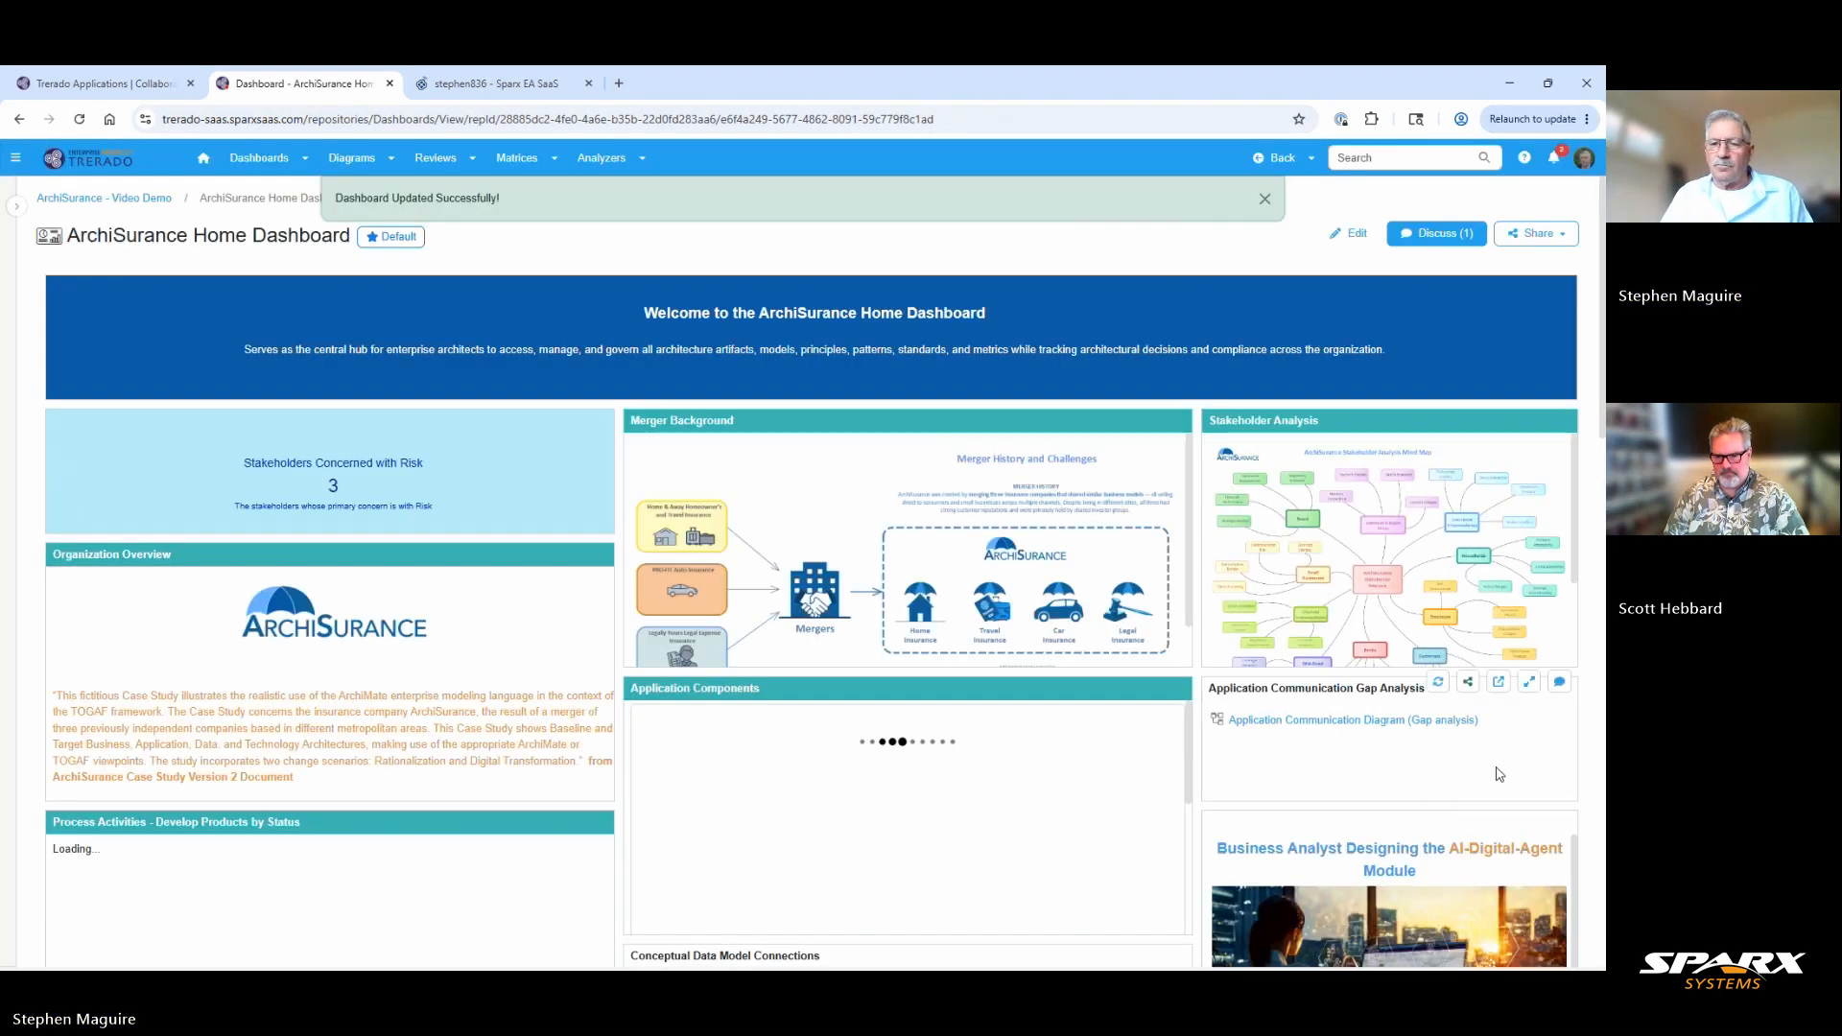
# Open the Stakeholders diagram from the List of Stakeholders widget and examine the properties of Automobile Repair Shops.
pyautogui.scroll(-3, 1293, 577)
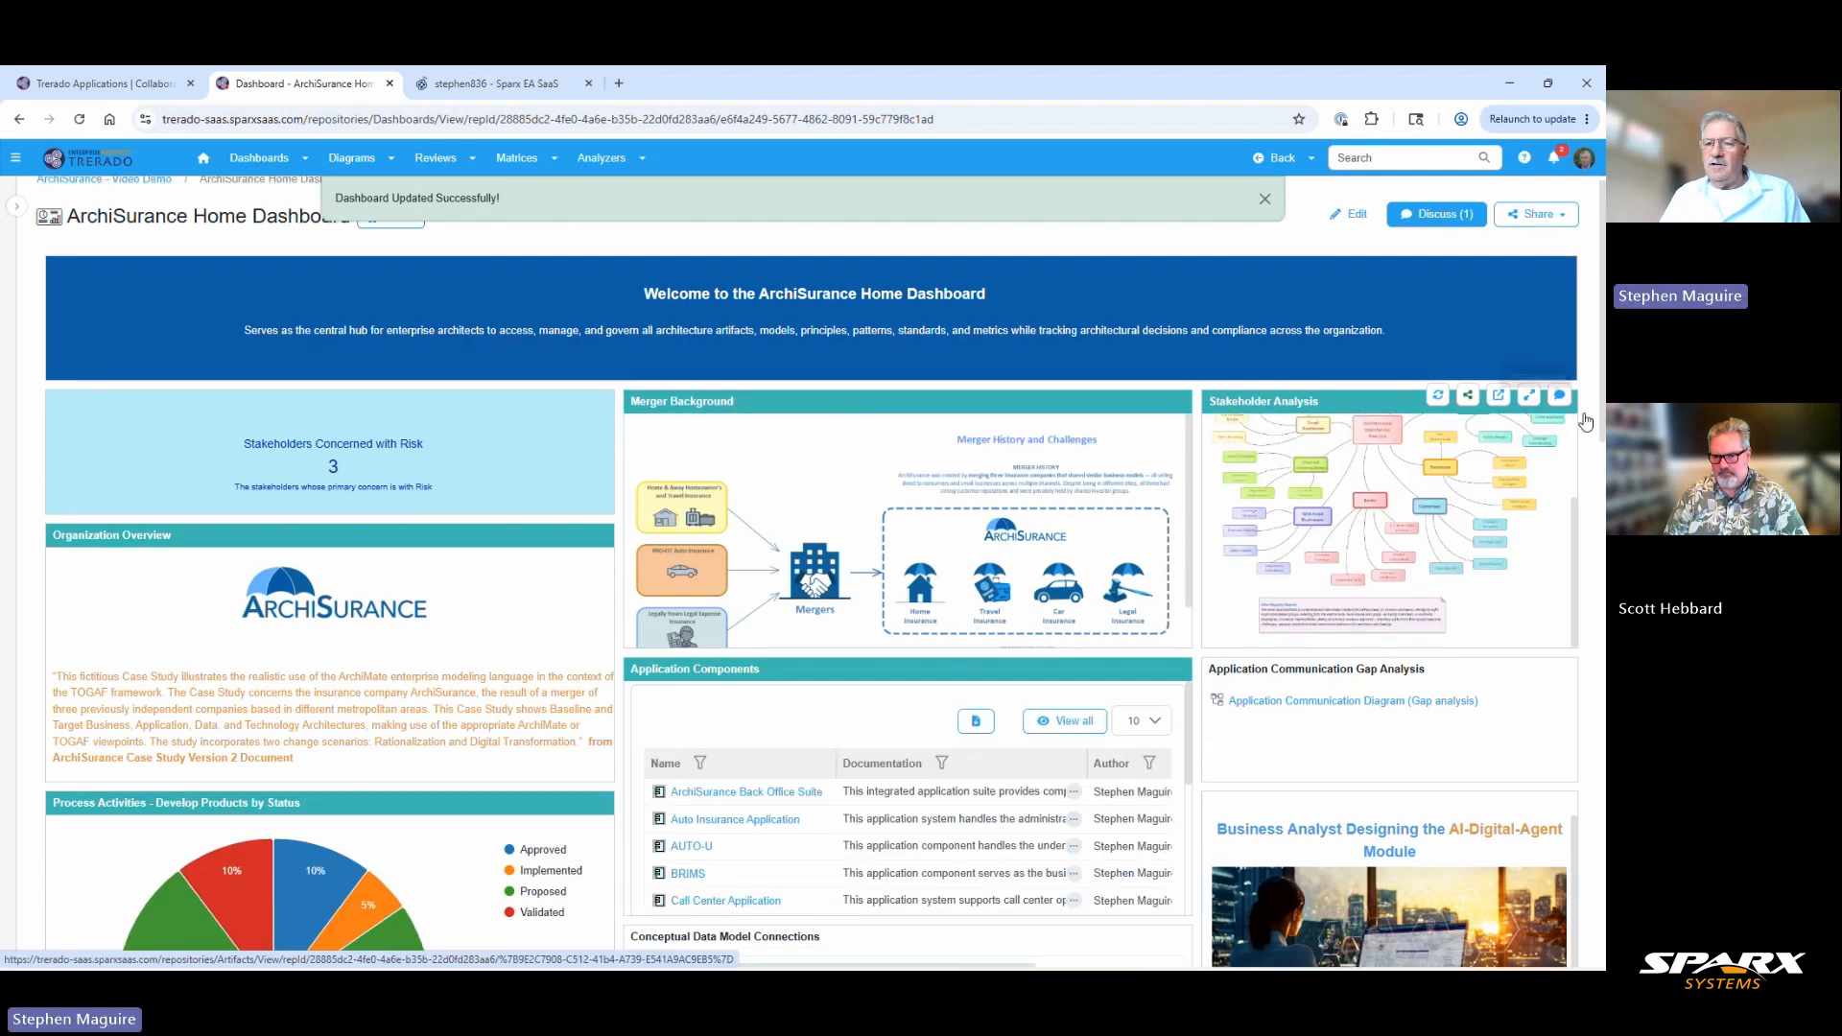
pyautogui.scroll(-5, 1542, 403)
pyautogui.scroll(-1, 1536, 548)
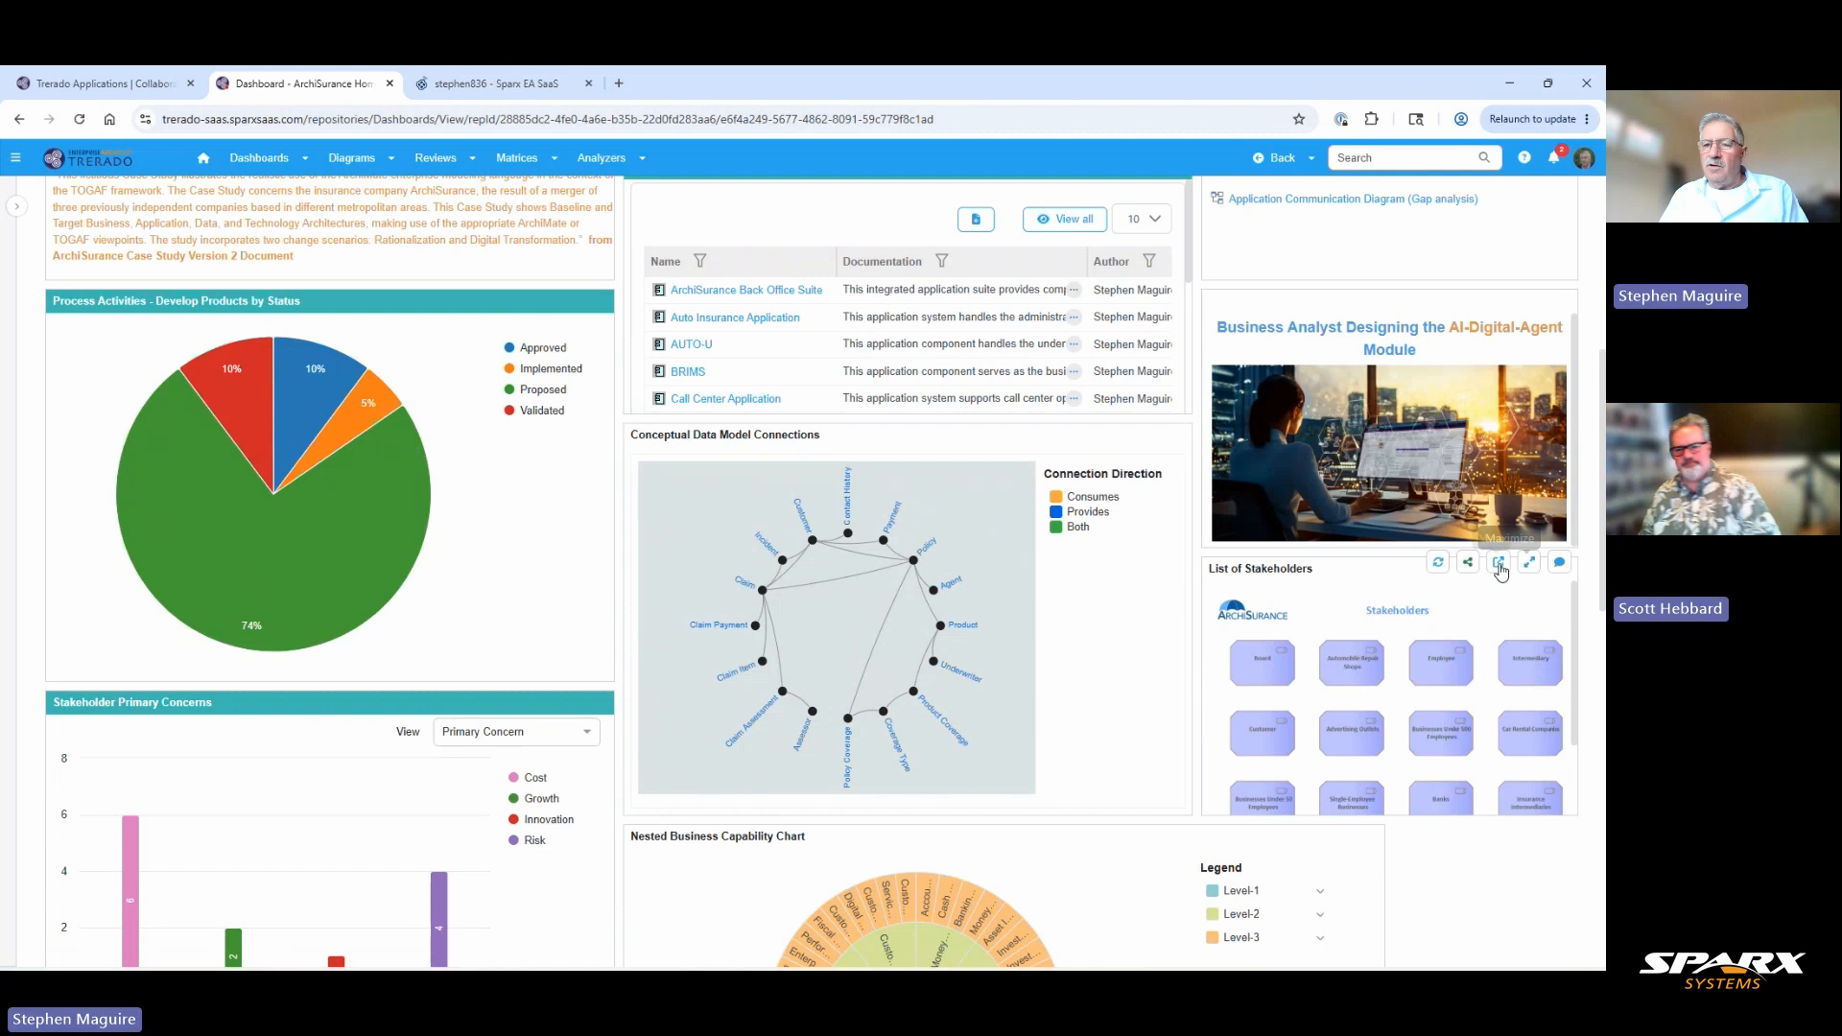
pyautogui.click(1528, 565)
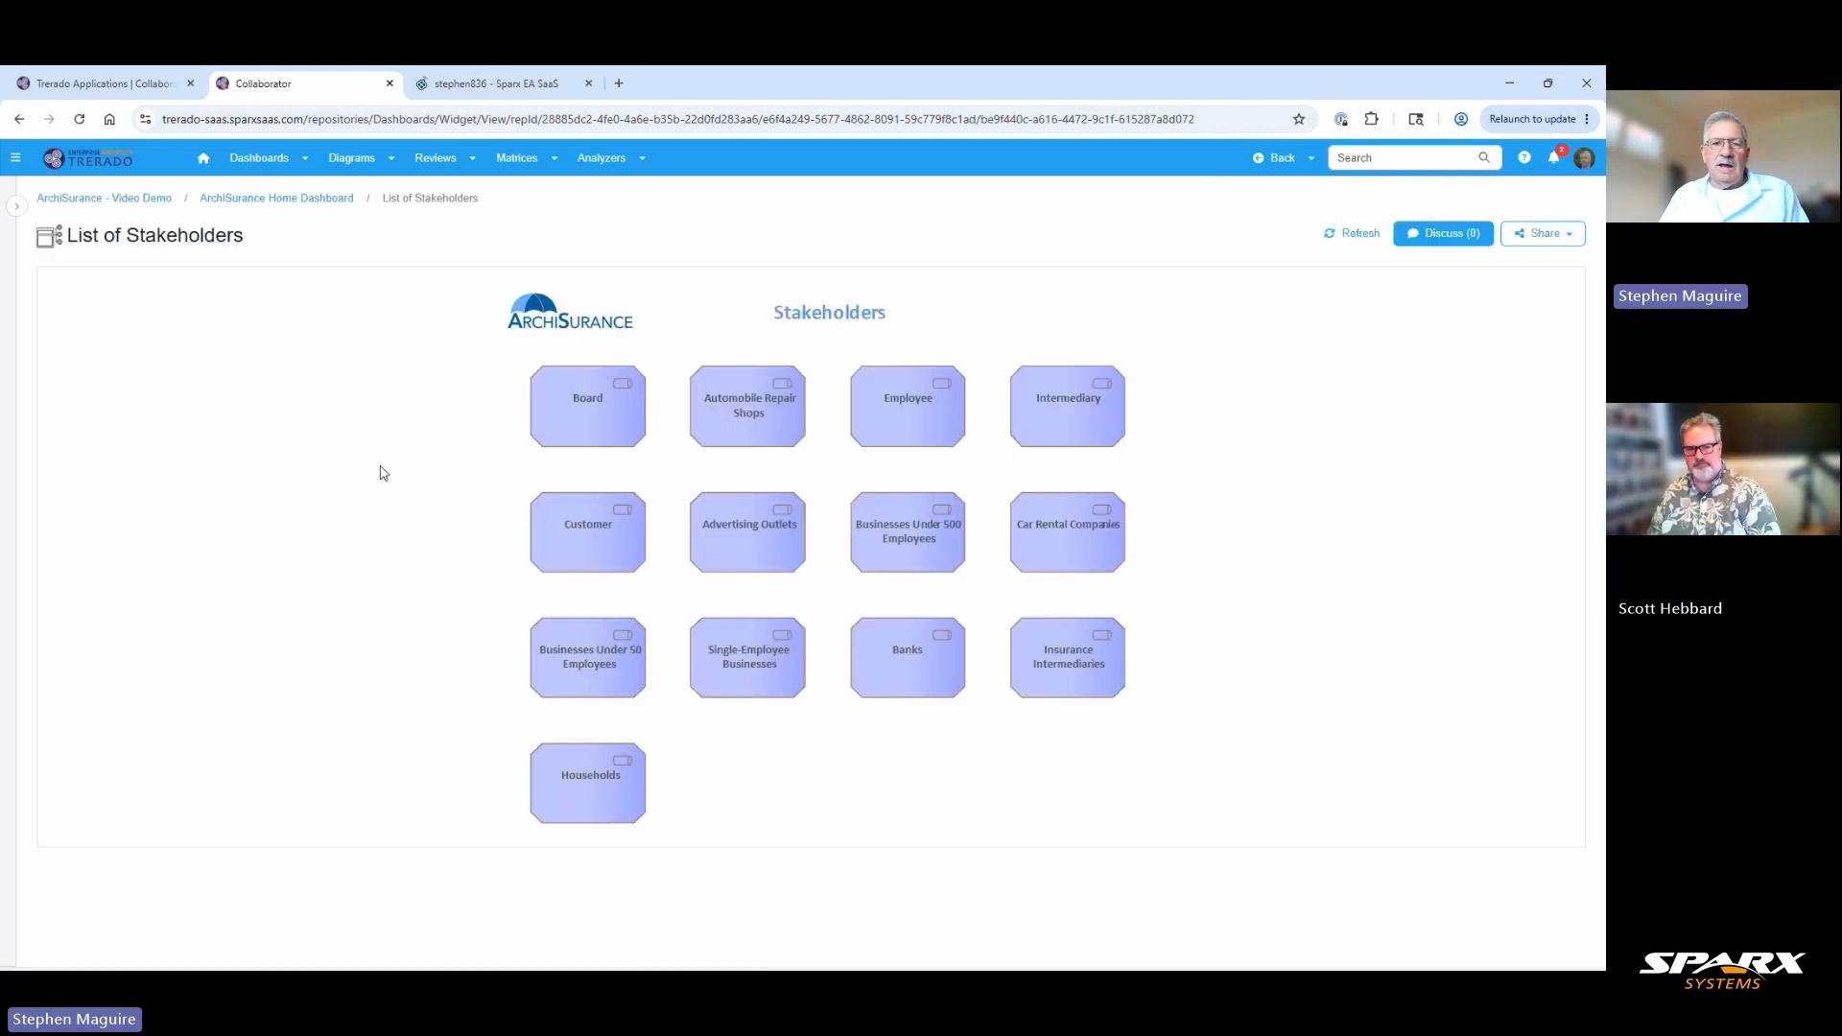
pyautogui.click(578, 430)
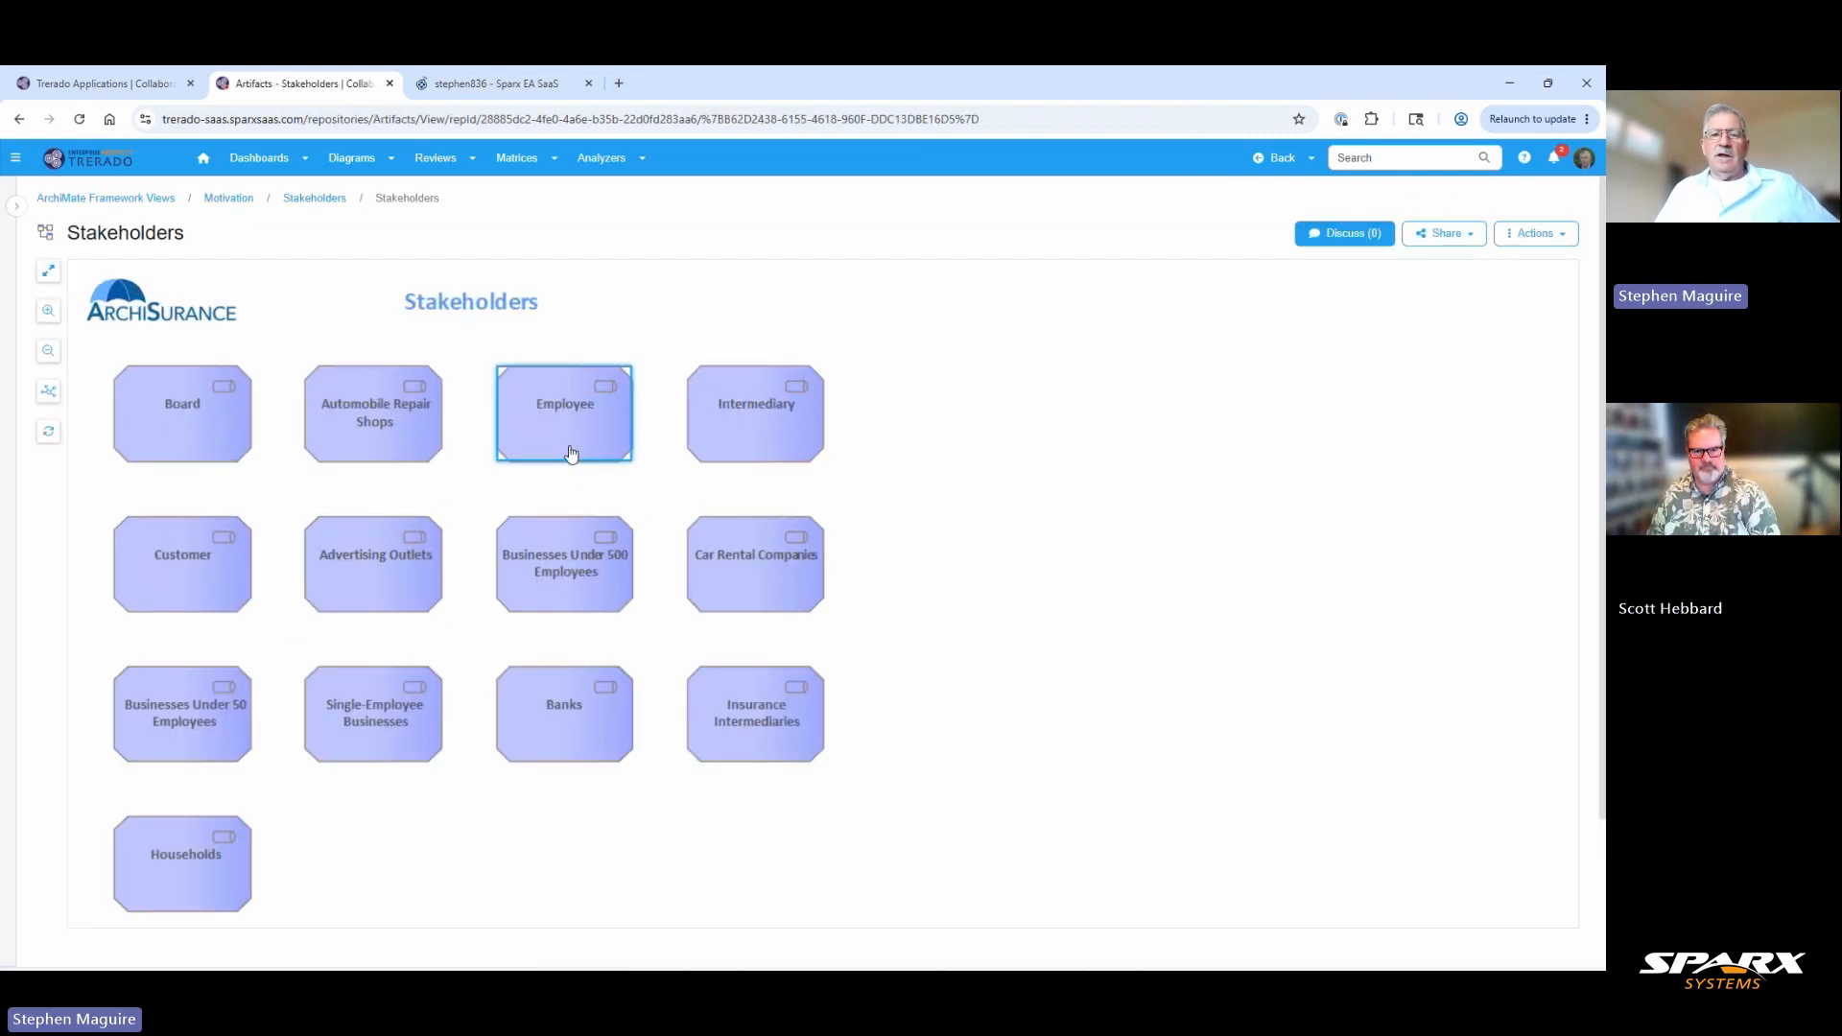
pyautogui.click(364, 438)
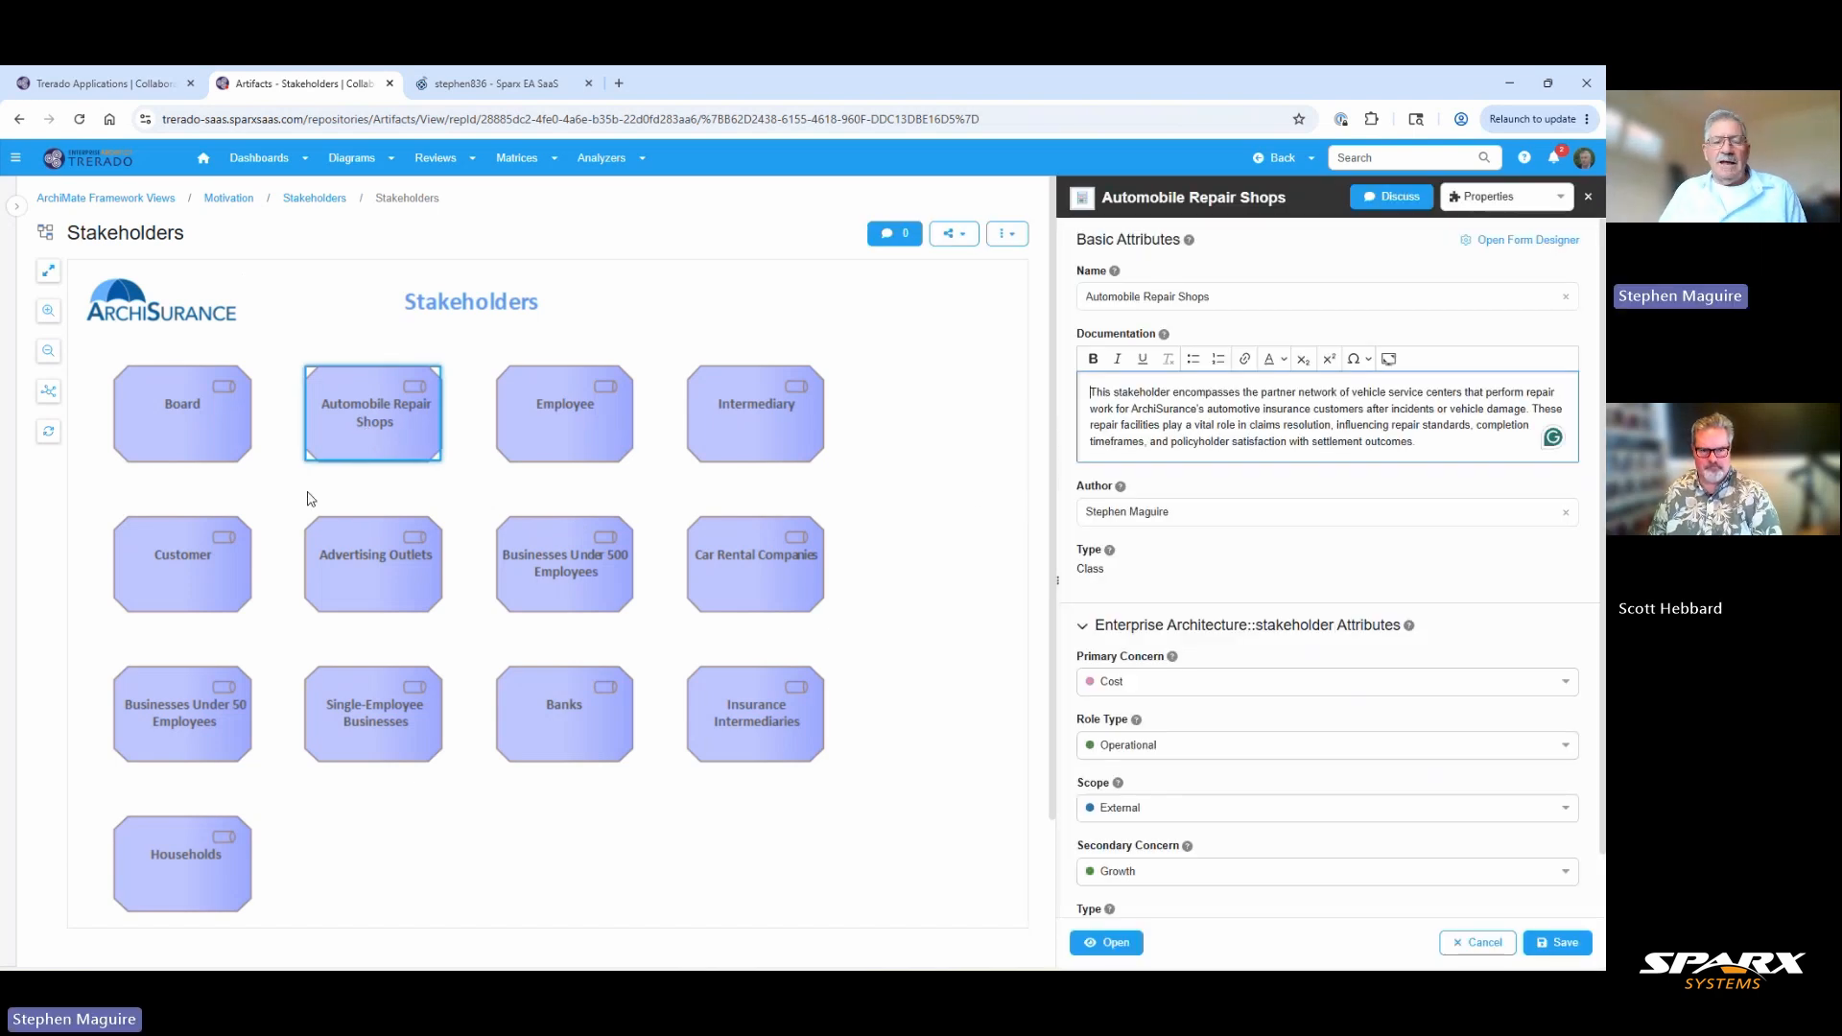
pyautogui.scroll(-1, 1224, 716)
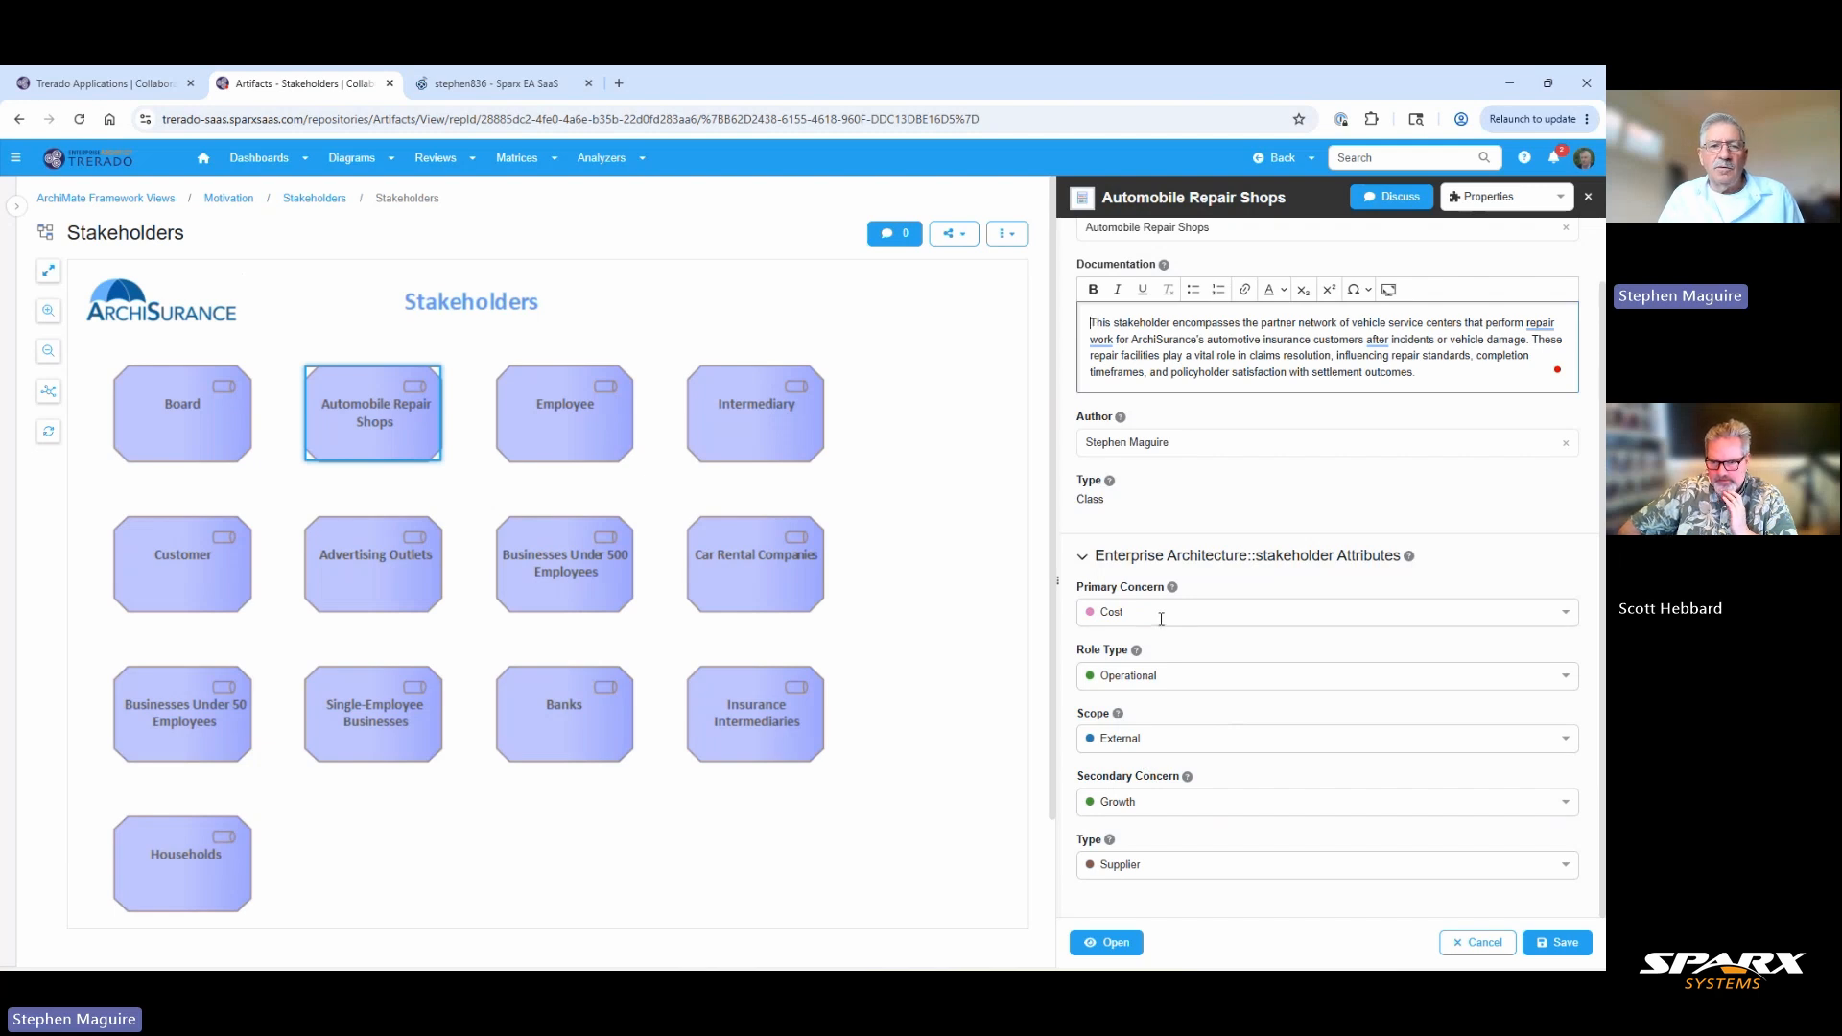
# Set the Banks stakeholder's Secondary Concern to Cost and its Primary Concern to Risk, and save the properties.
pyautogui.click(573, 711)
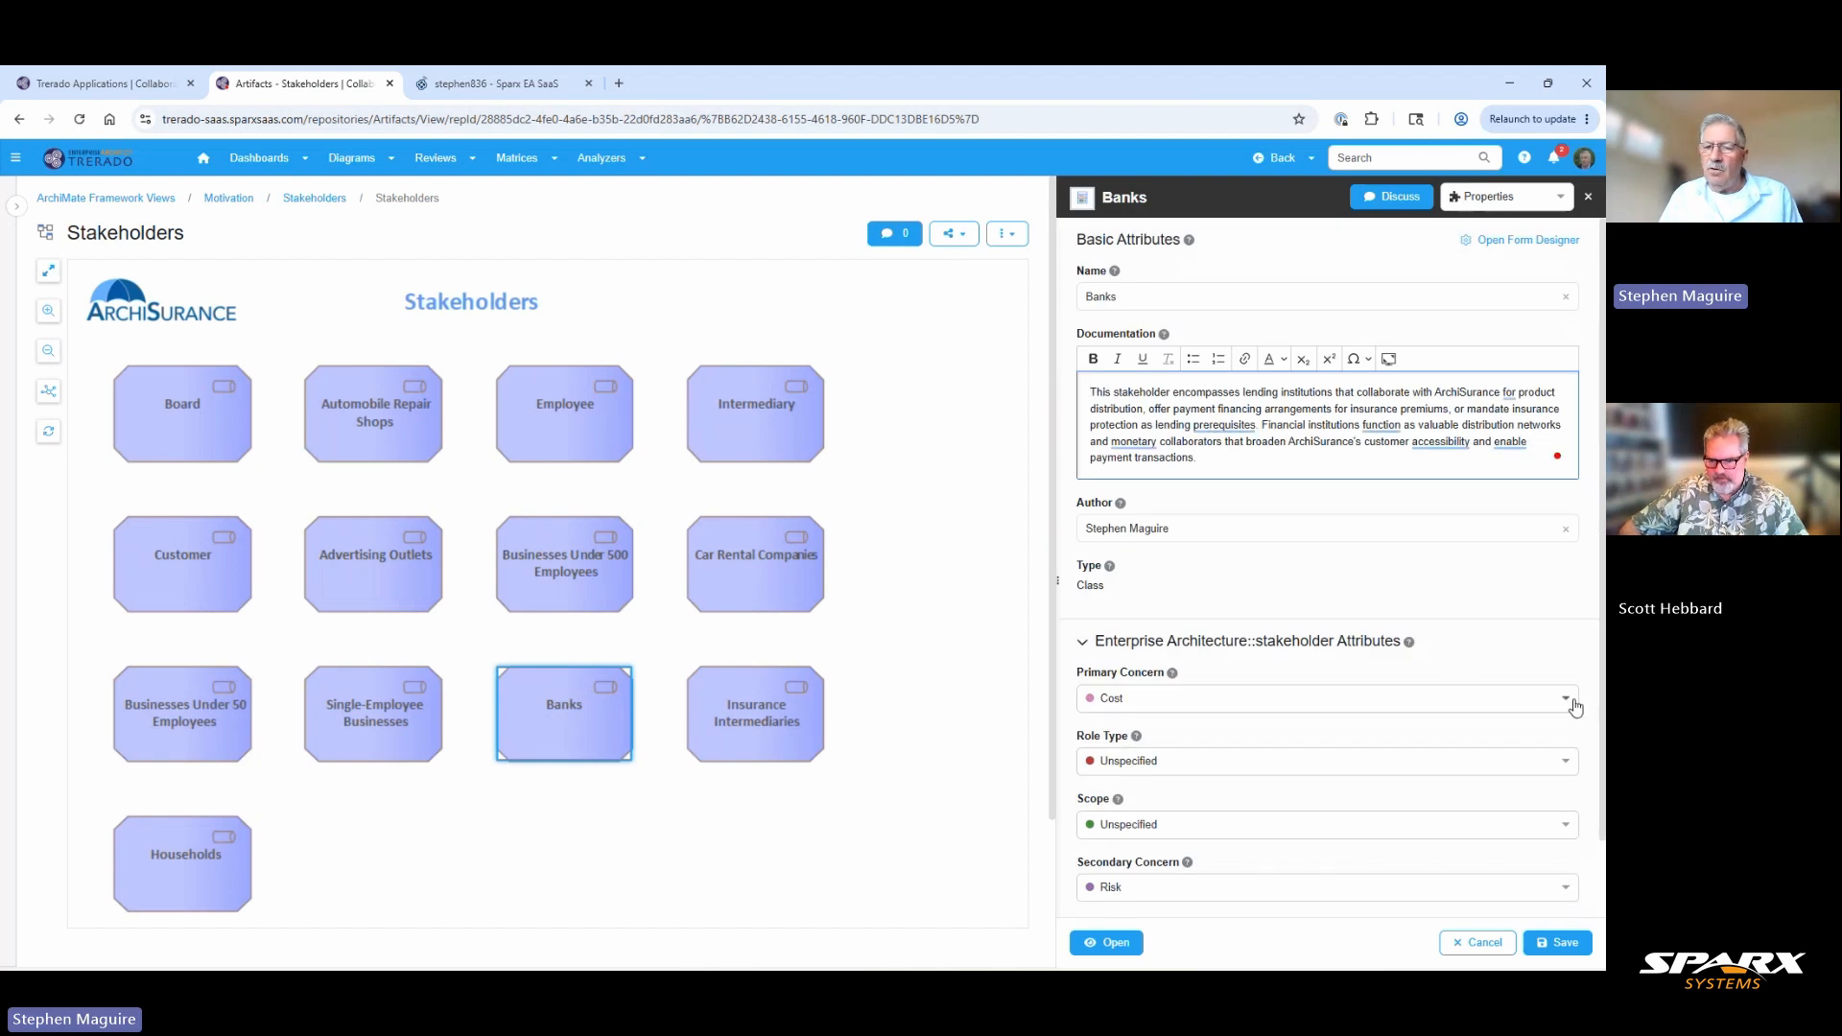
pyautogui.click(1566, 761)
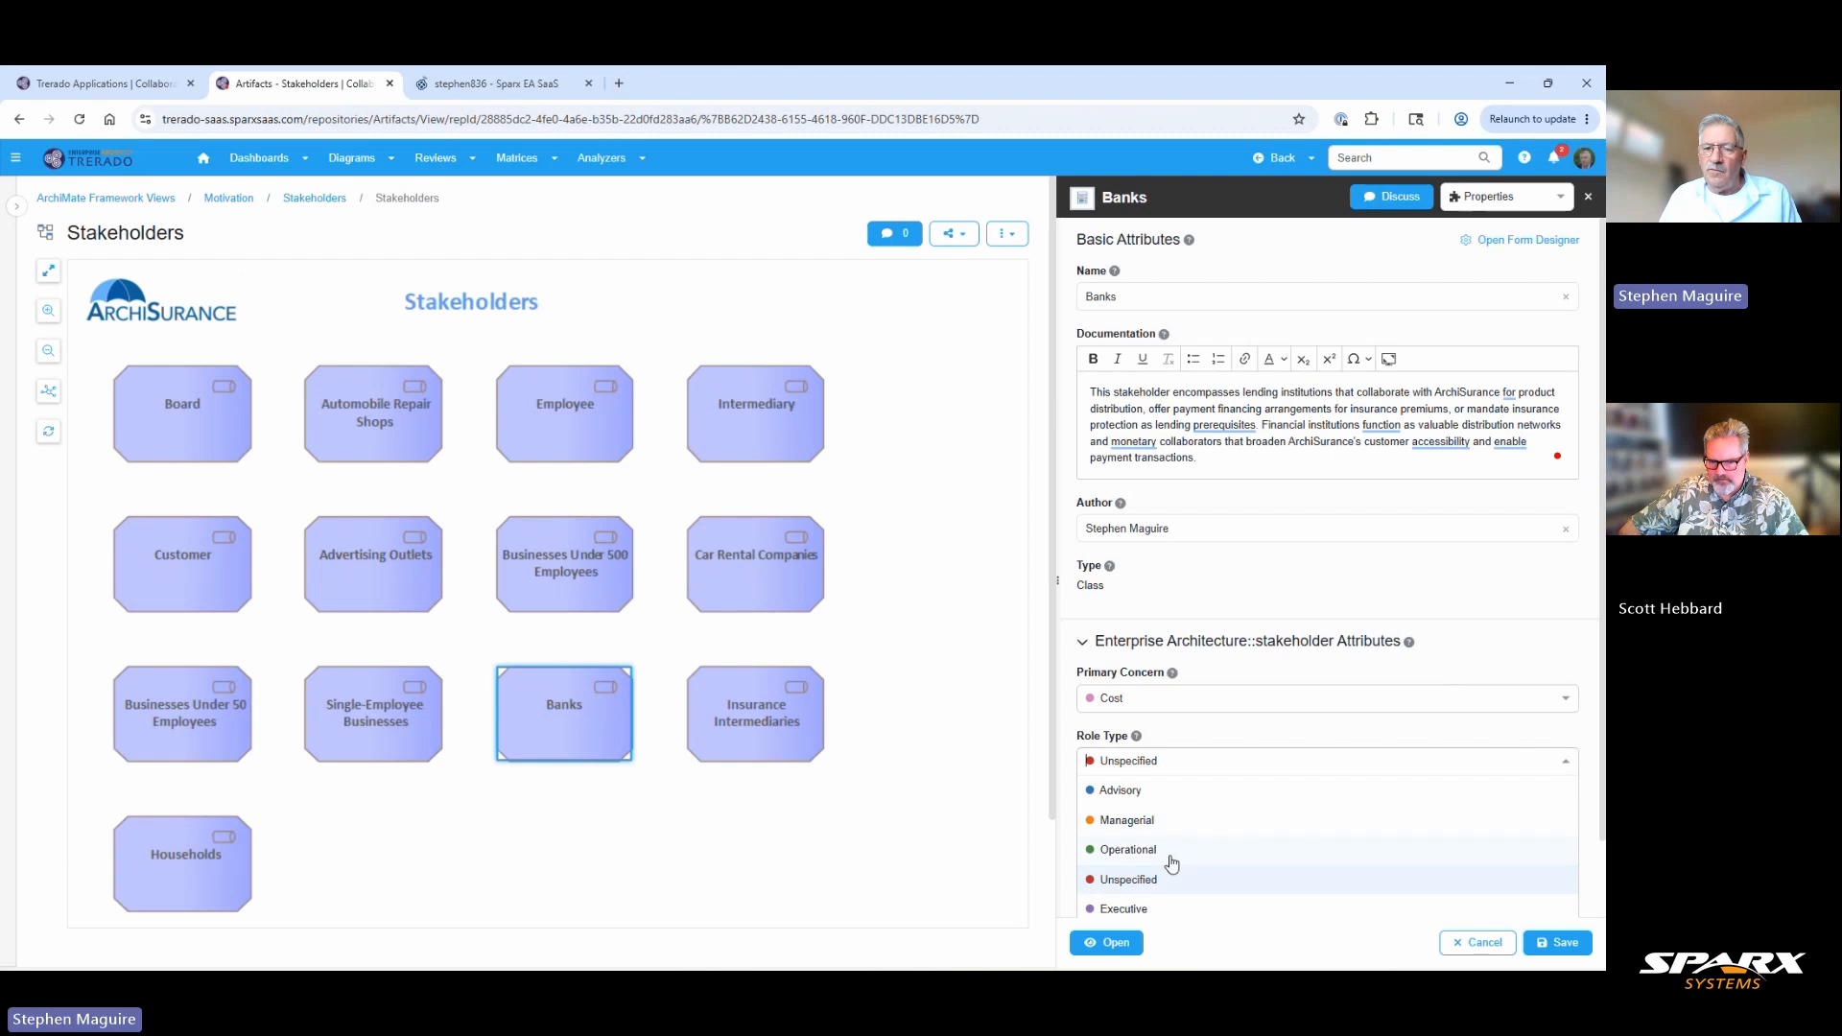
pyautogui.click(1269, 744)
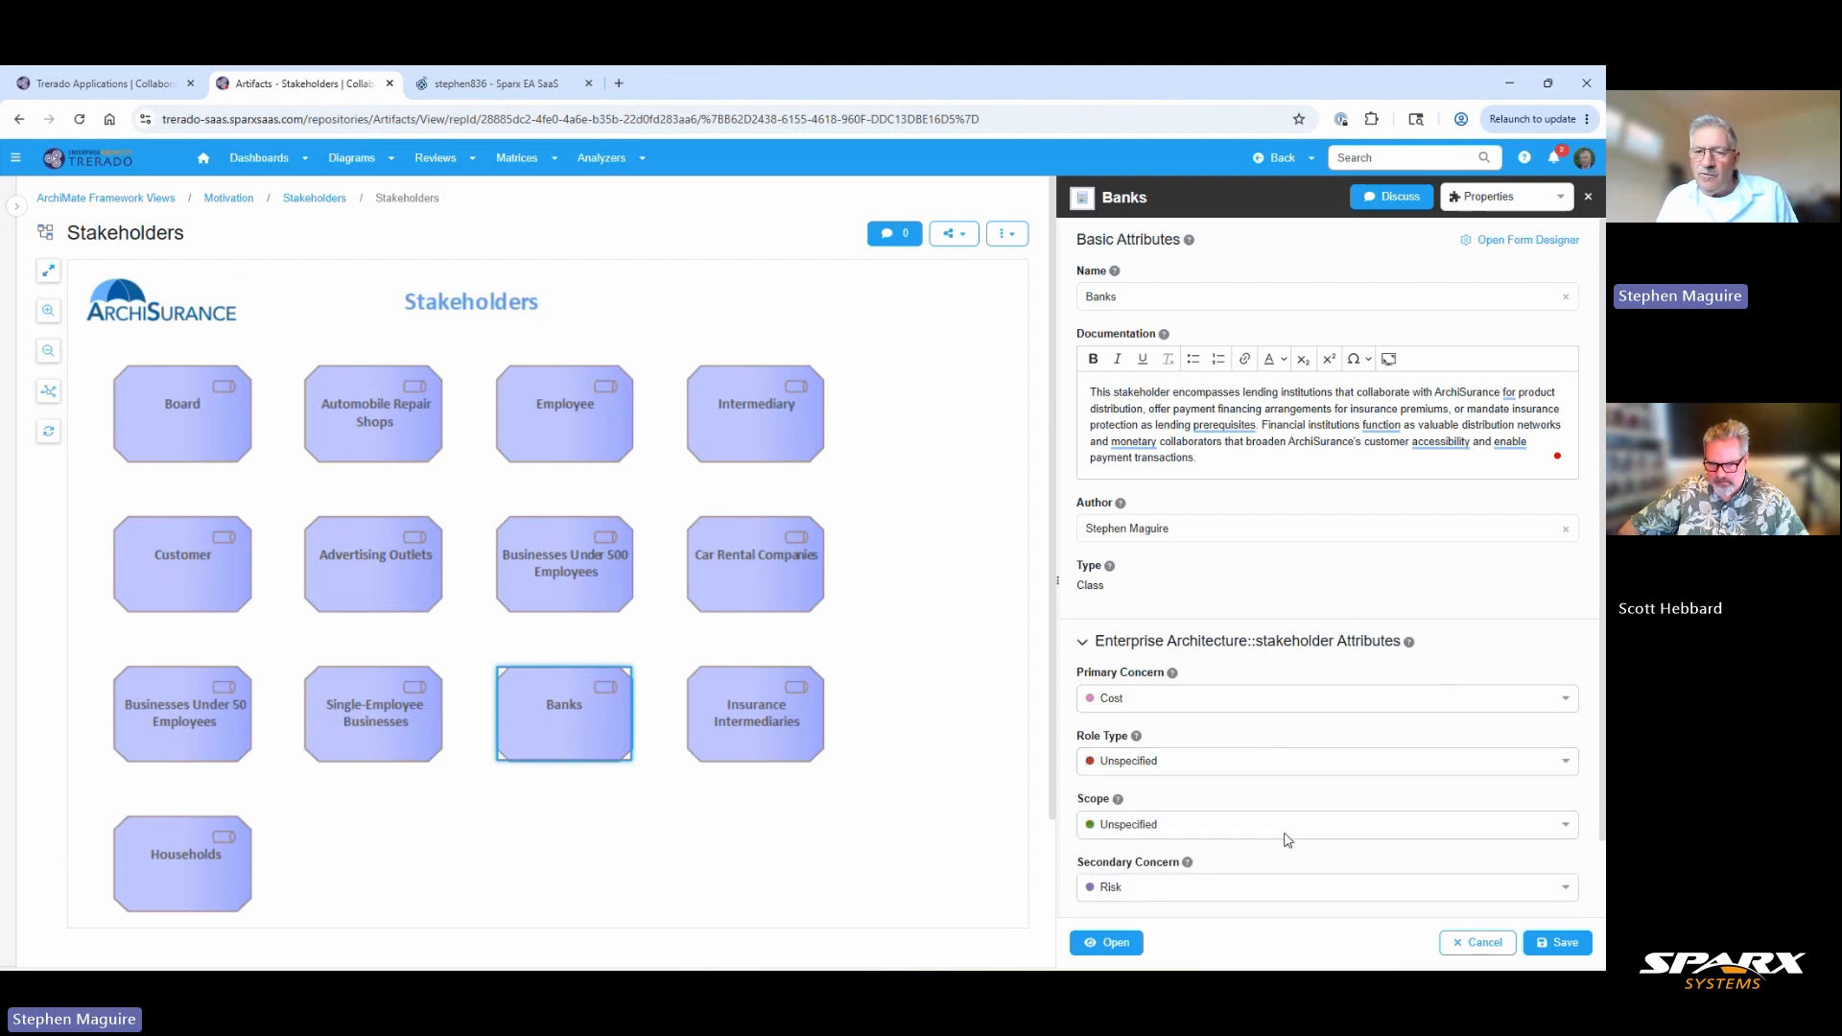
pyautogui.scroll(-1, 1288, 839)
pyautogui.click(1569, 808)
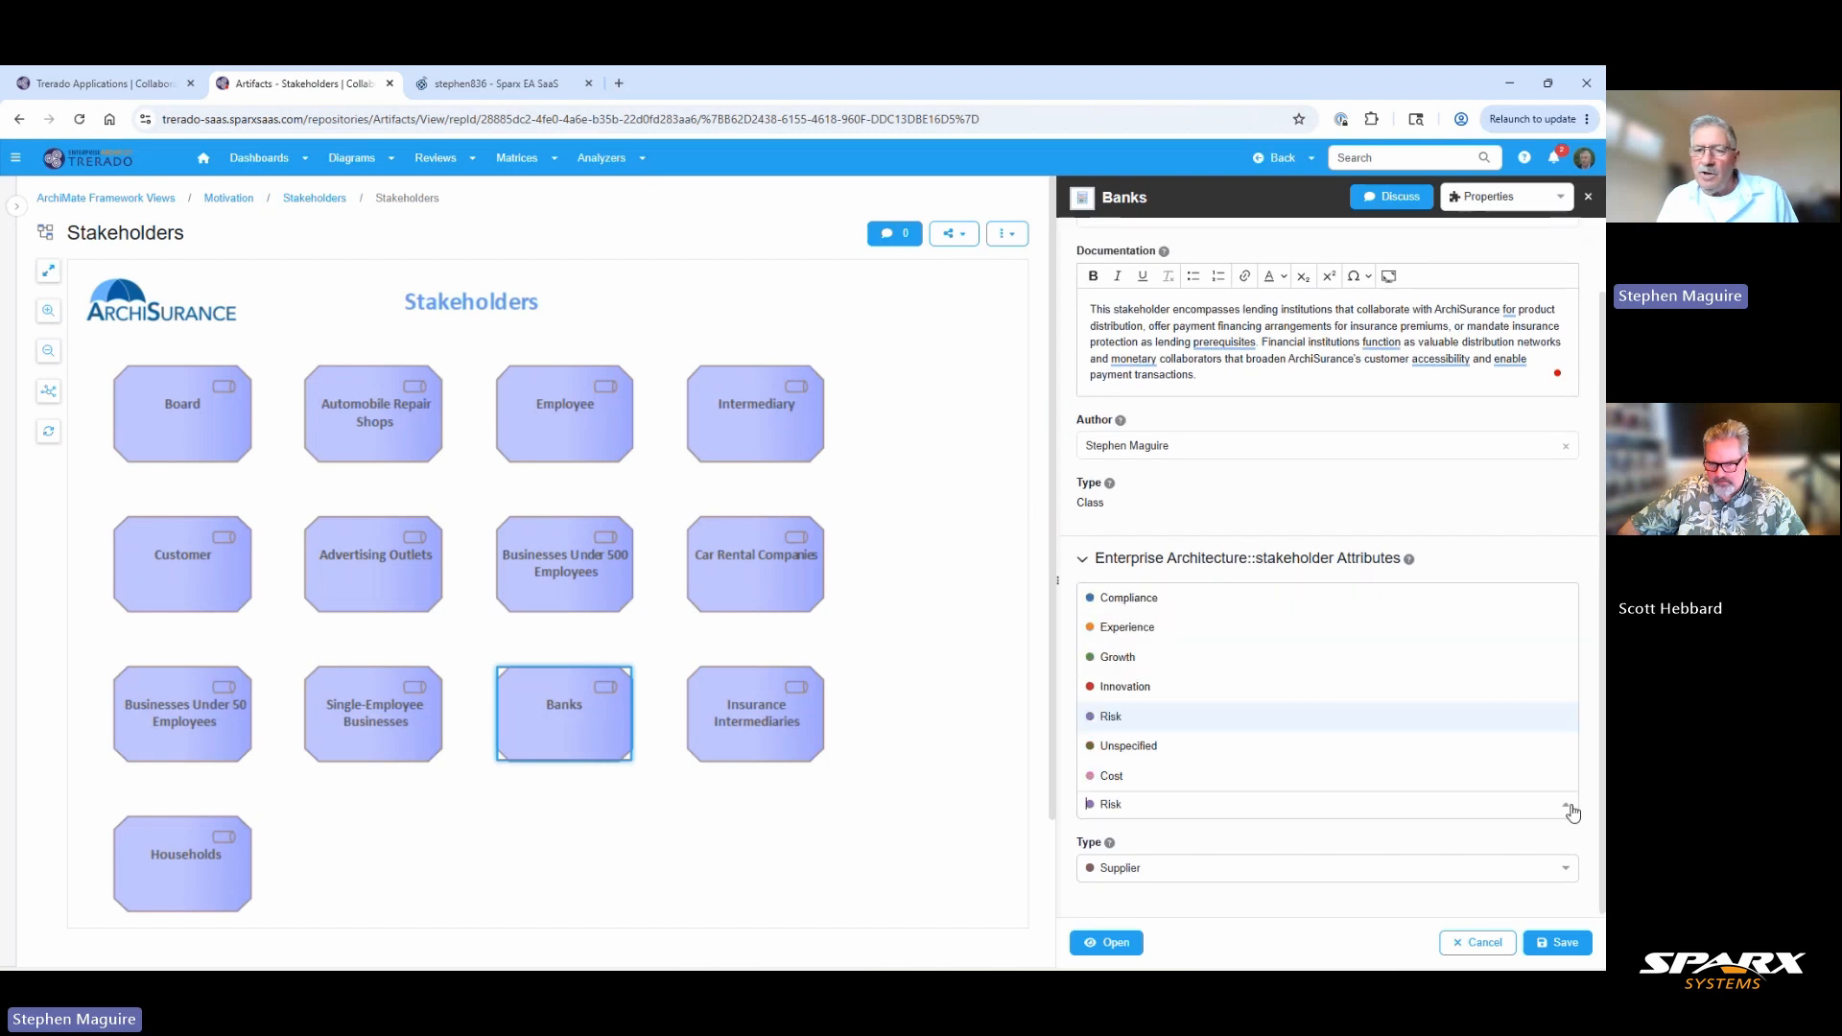
pyautogui.click(1270, 775)
pyautogui.click(1216, 614)
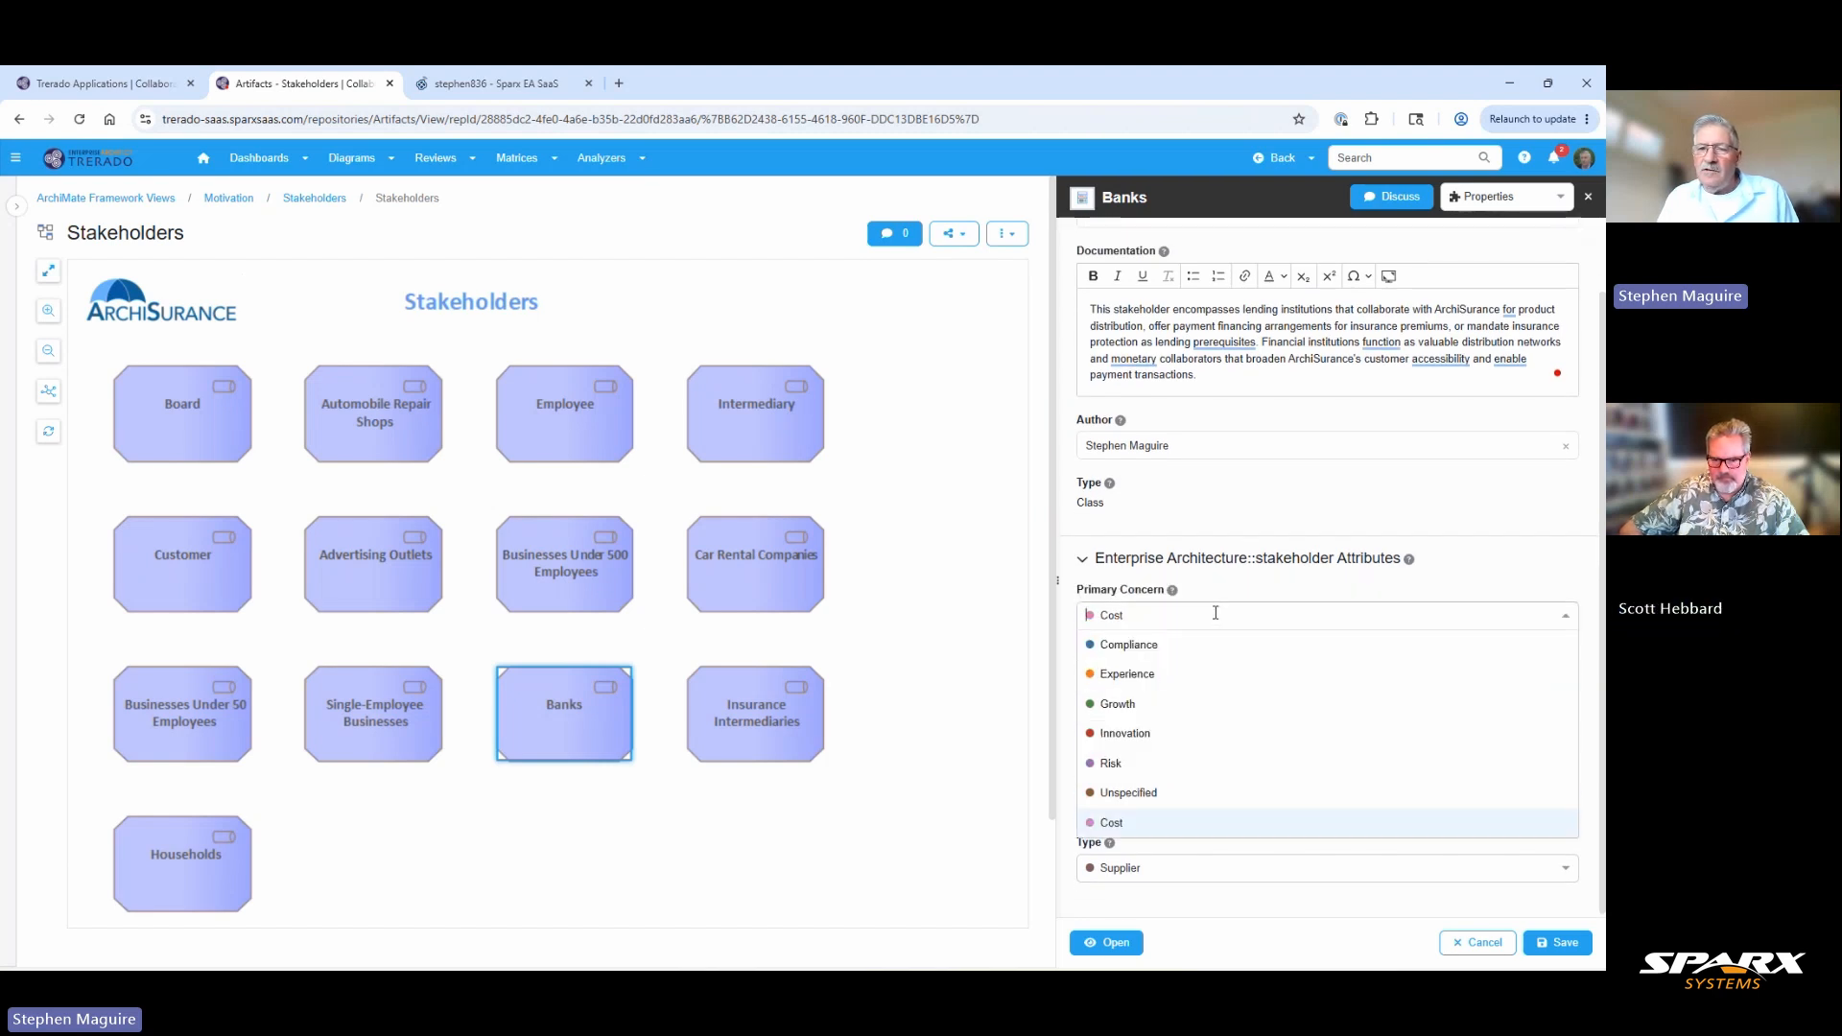
pyautogui.click(1128, 764)
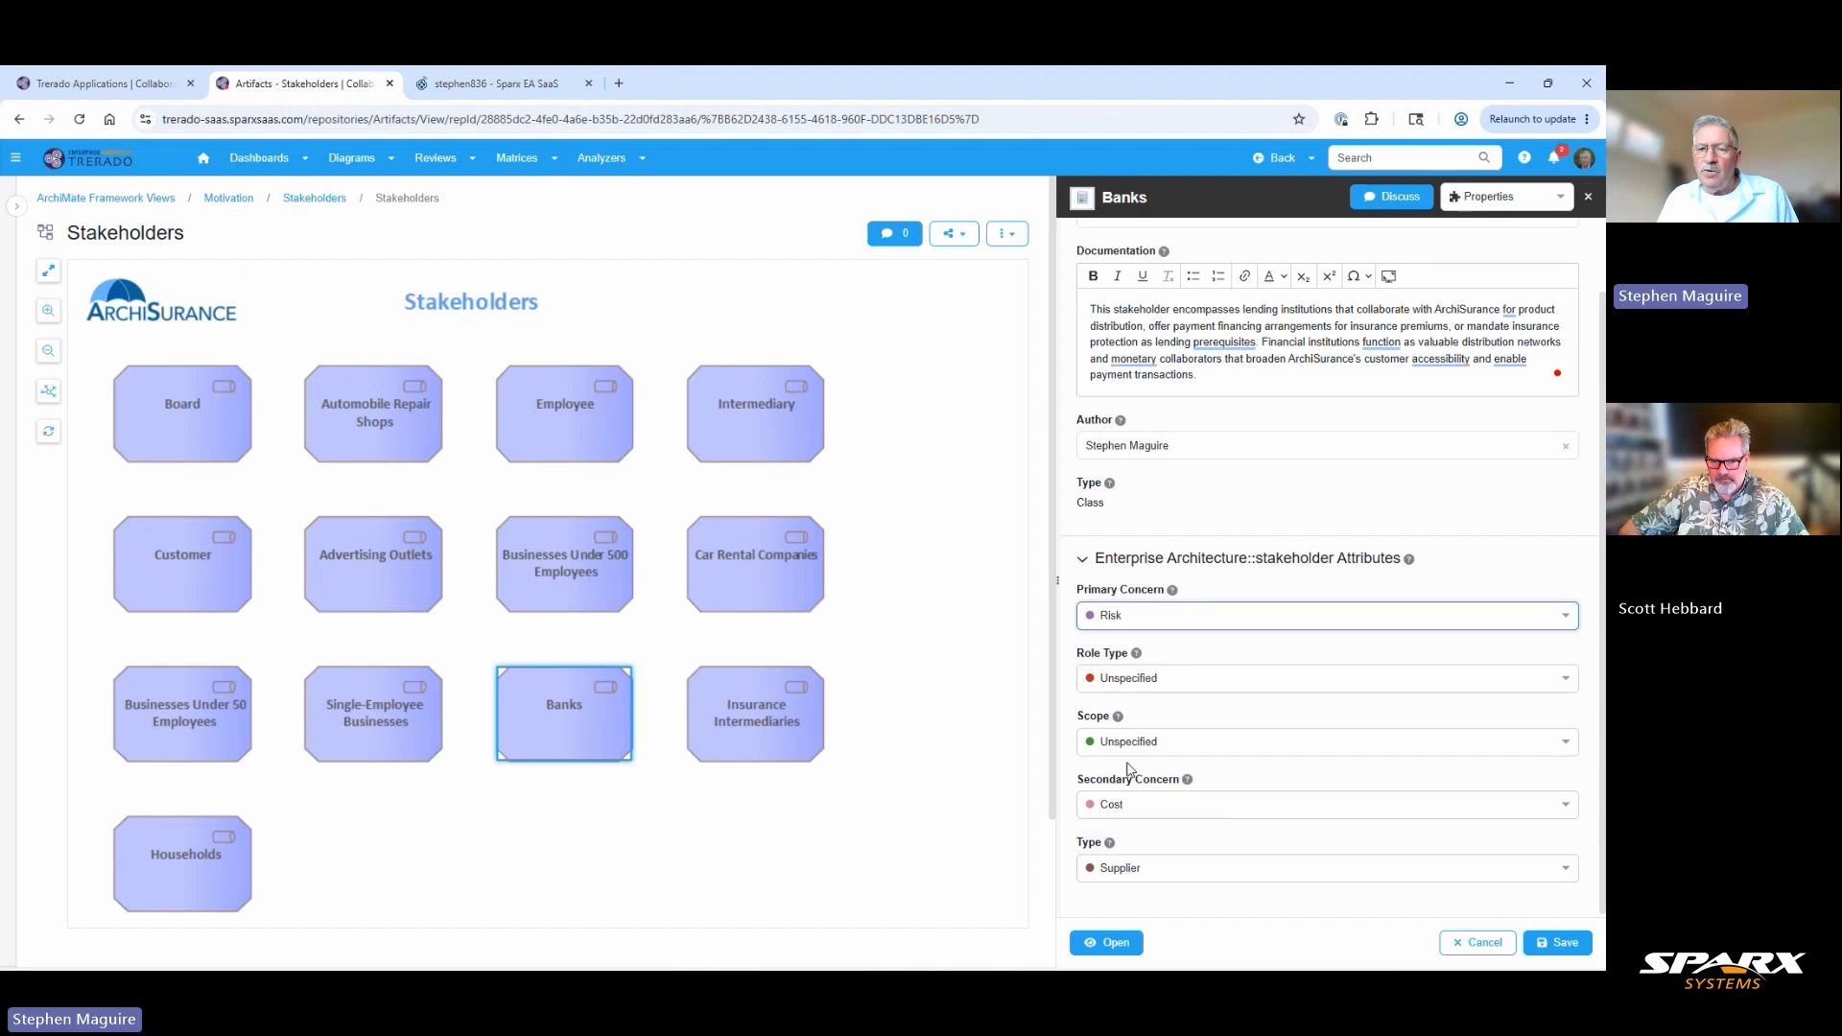
pyautogui.click(1562, 943)
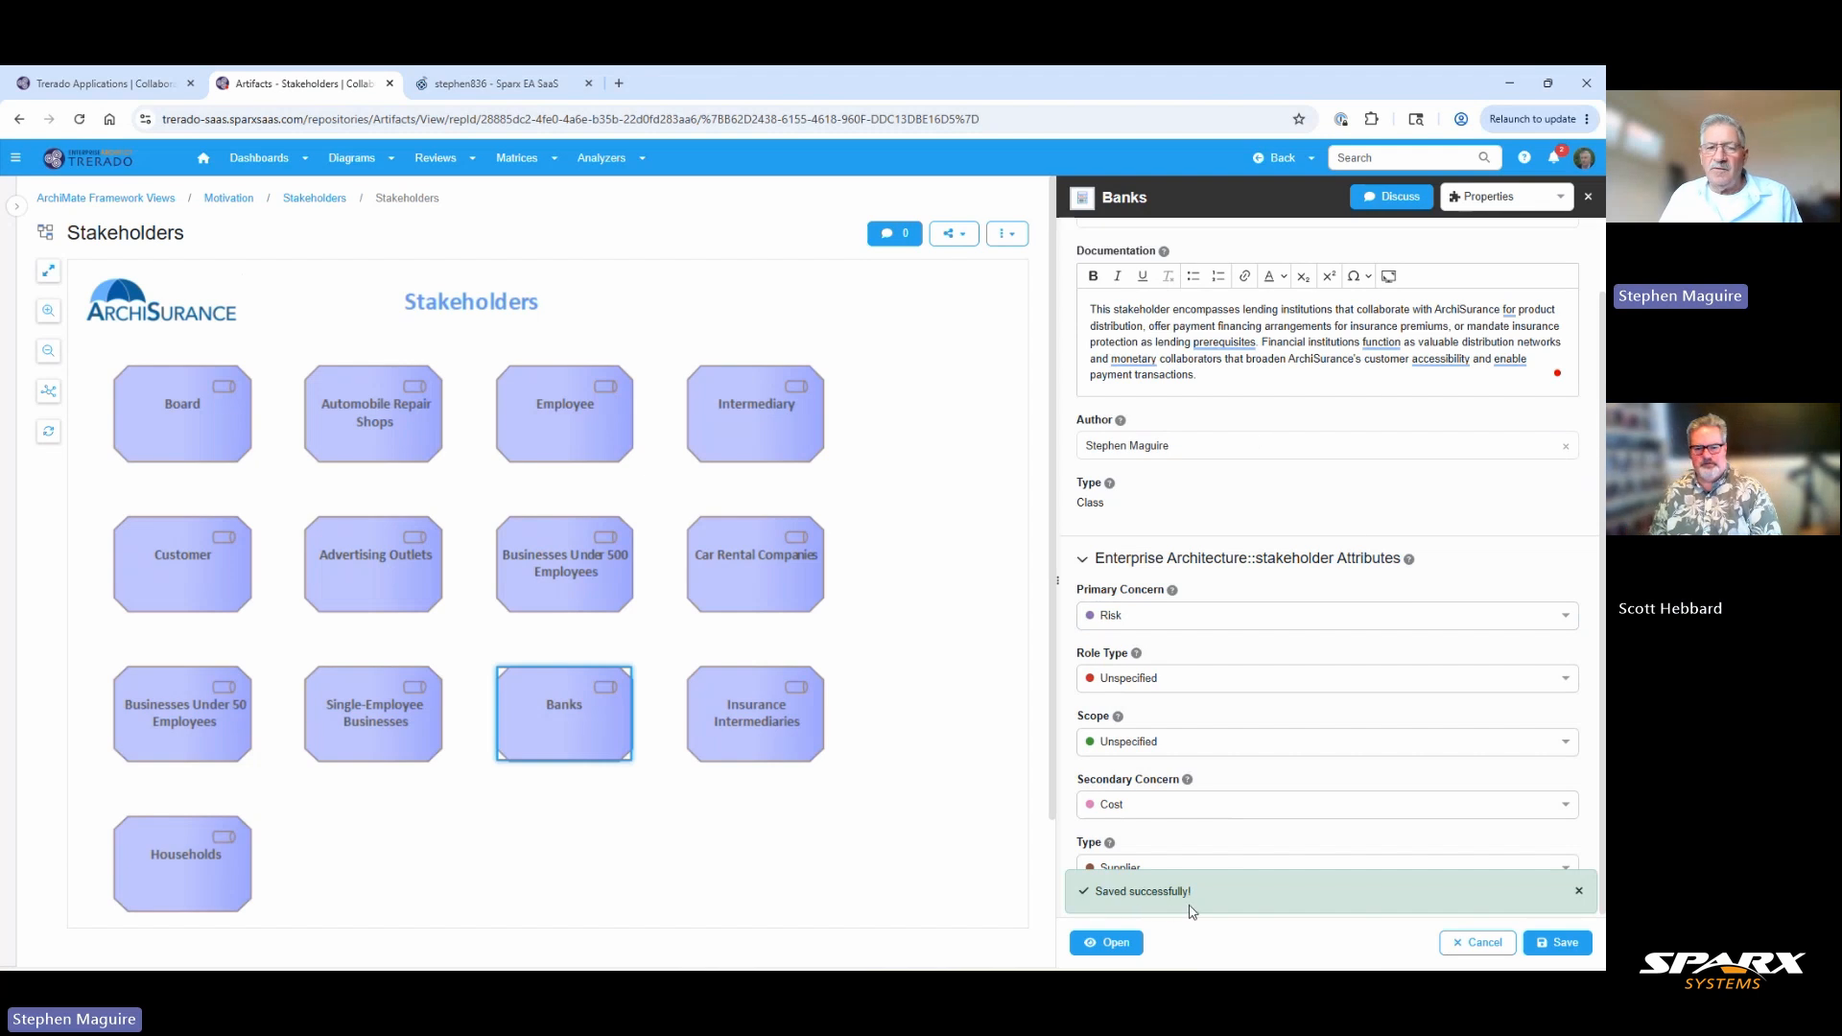
# Return to the ArchiSurance Home Dashboard and check the Stakeholders Concerned with Risk widget.
pyautogui.click(304, 167)
pyautogui.click(347, 237)
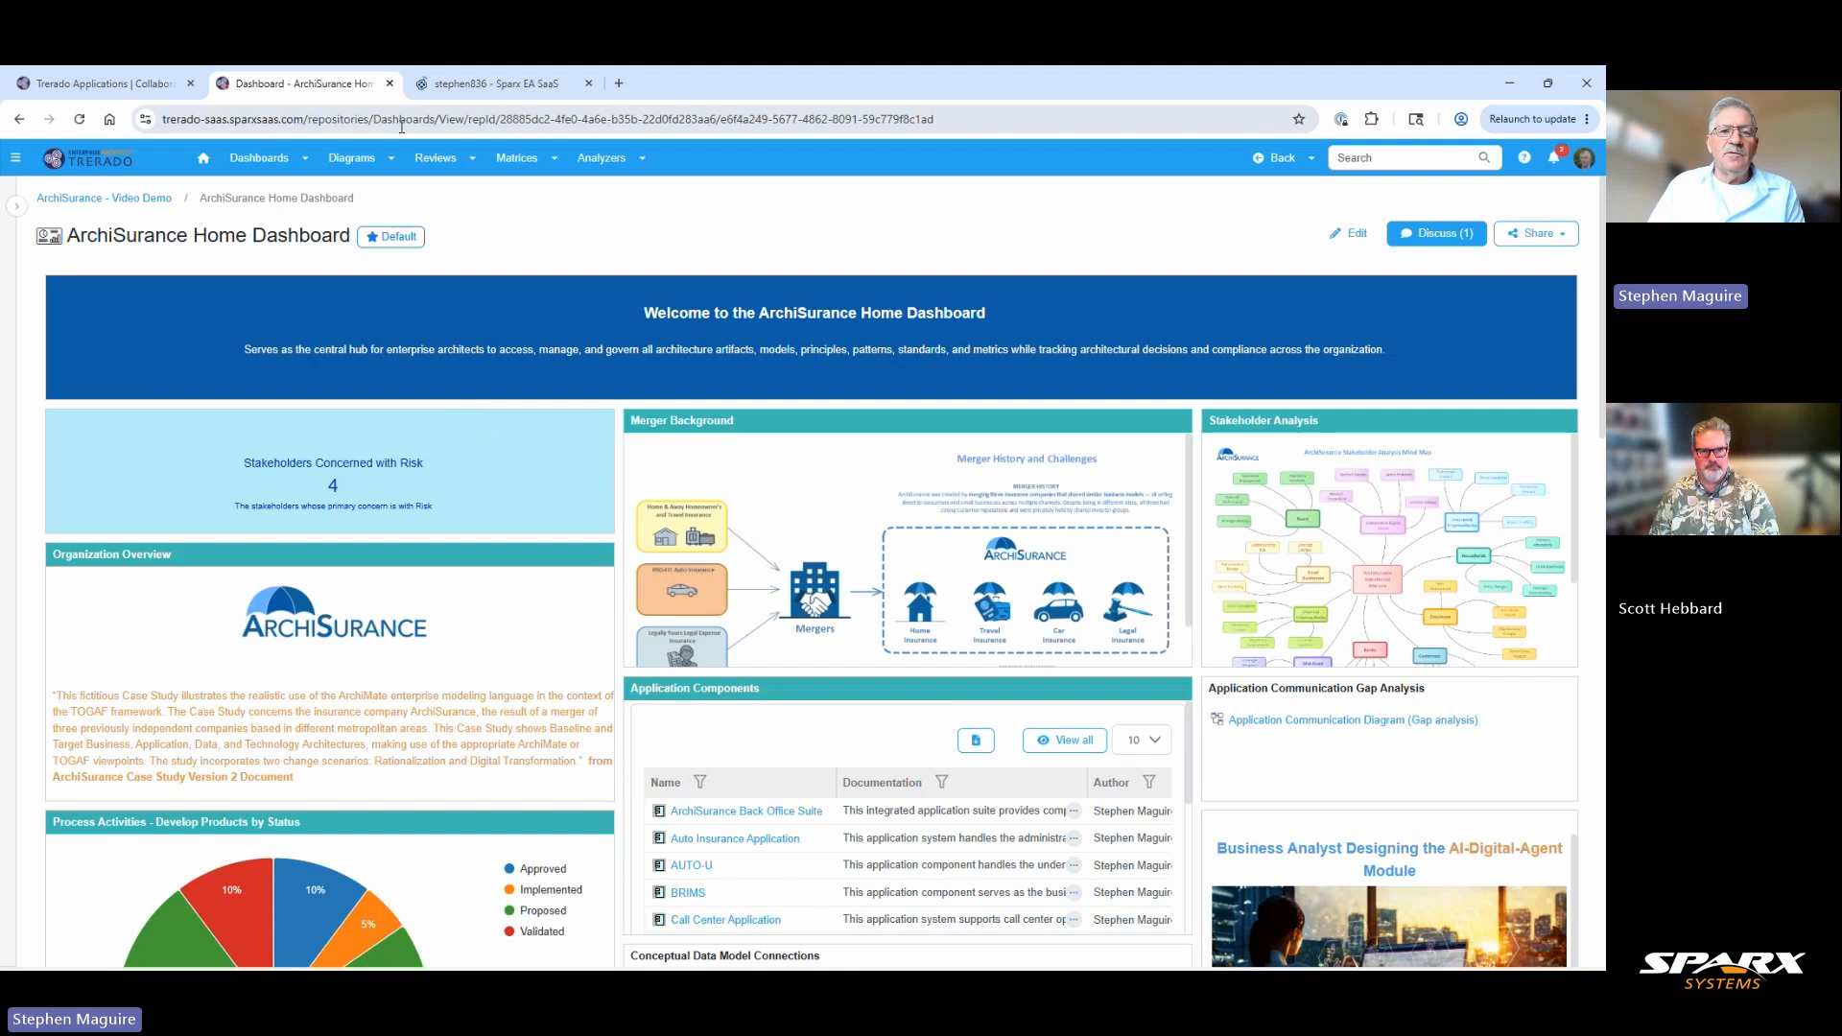
# Switch to the Enterprise Architect session, reload the Stakeholders package, and check the Primary and Secondary Concern properties of the Banks stakeholder.
pyautogui.click(496, 84)
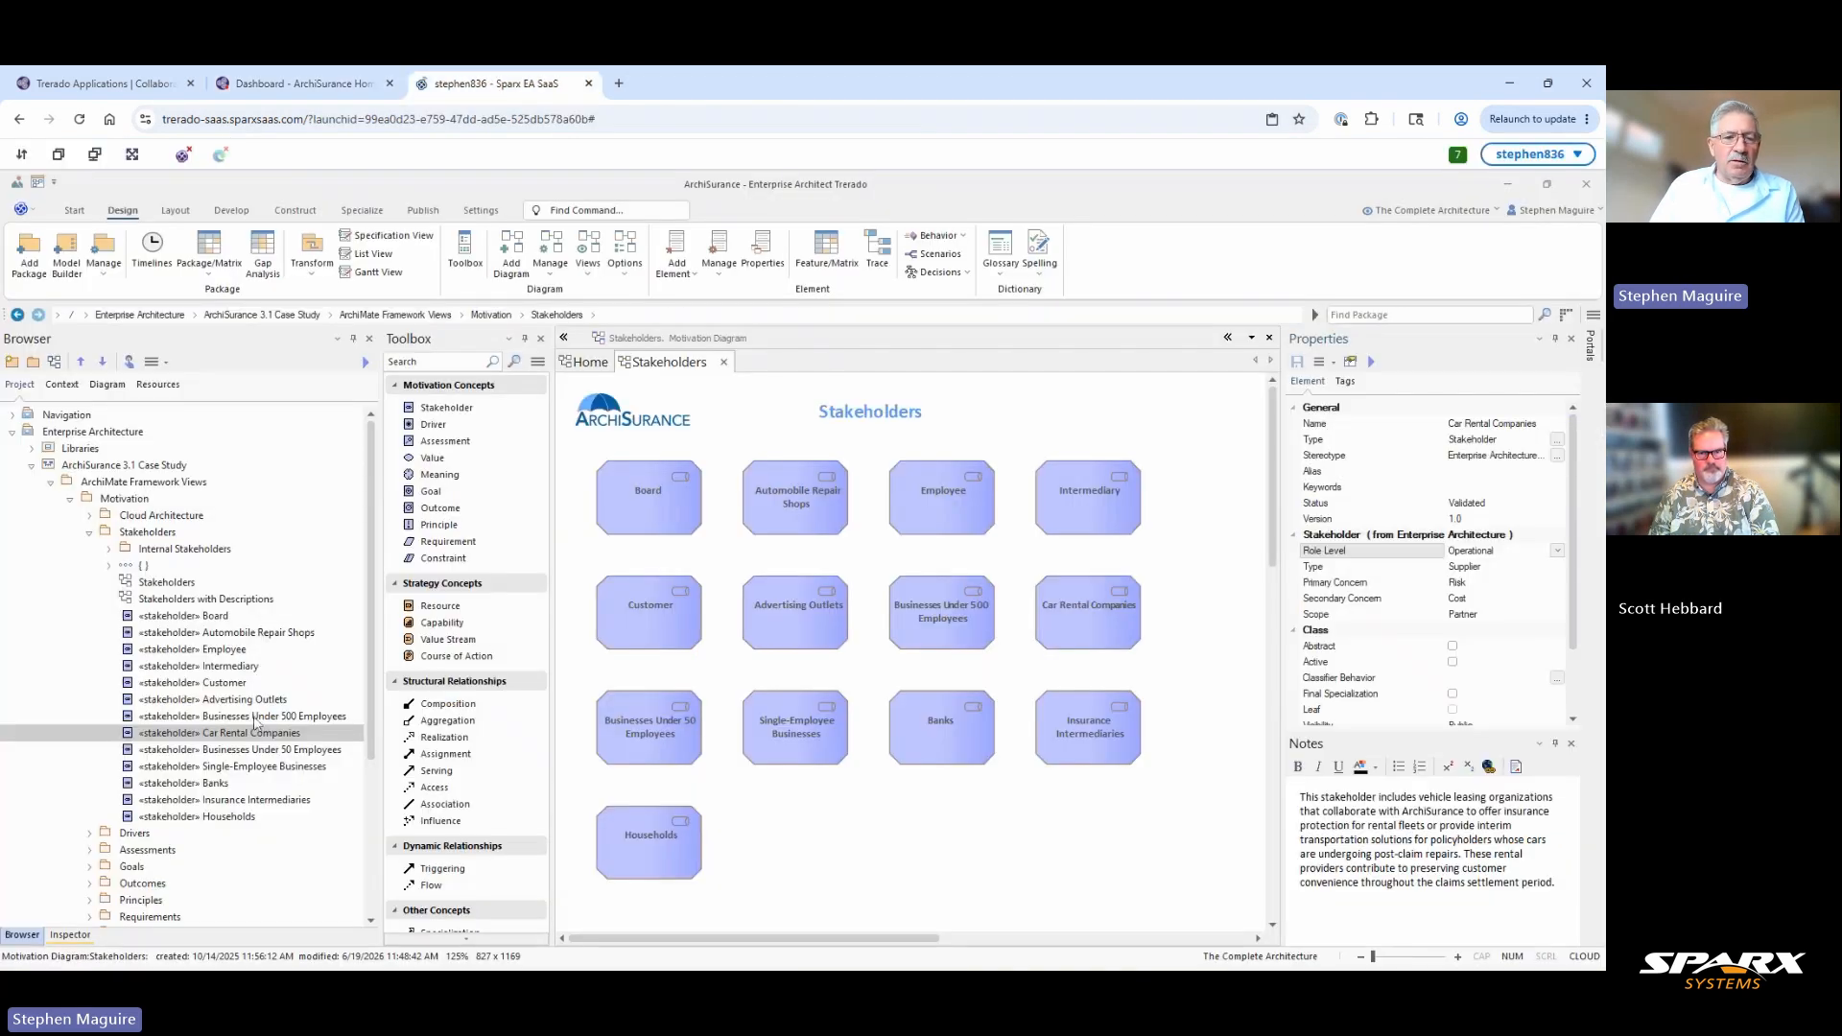
pyautogui.click(217, 784)
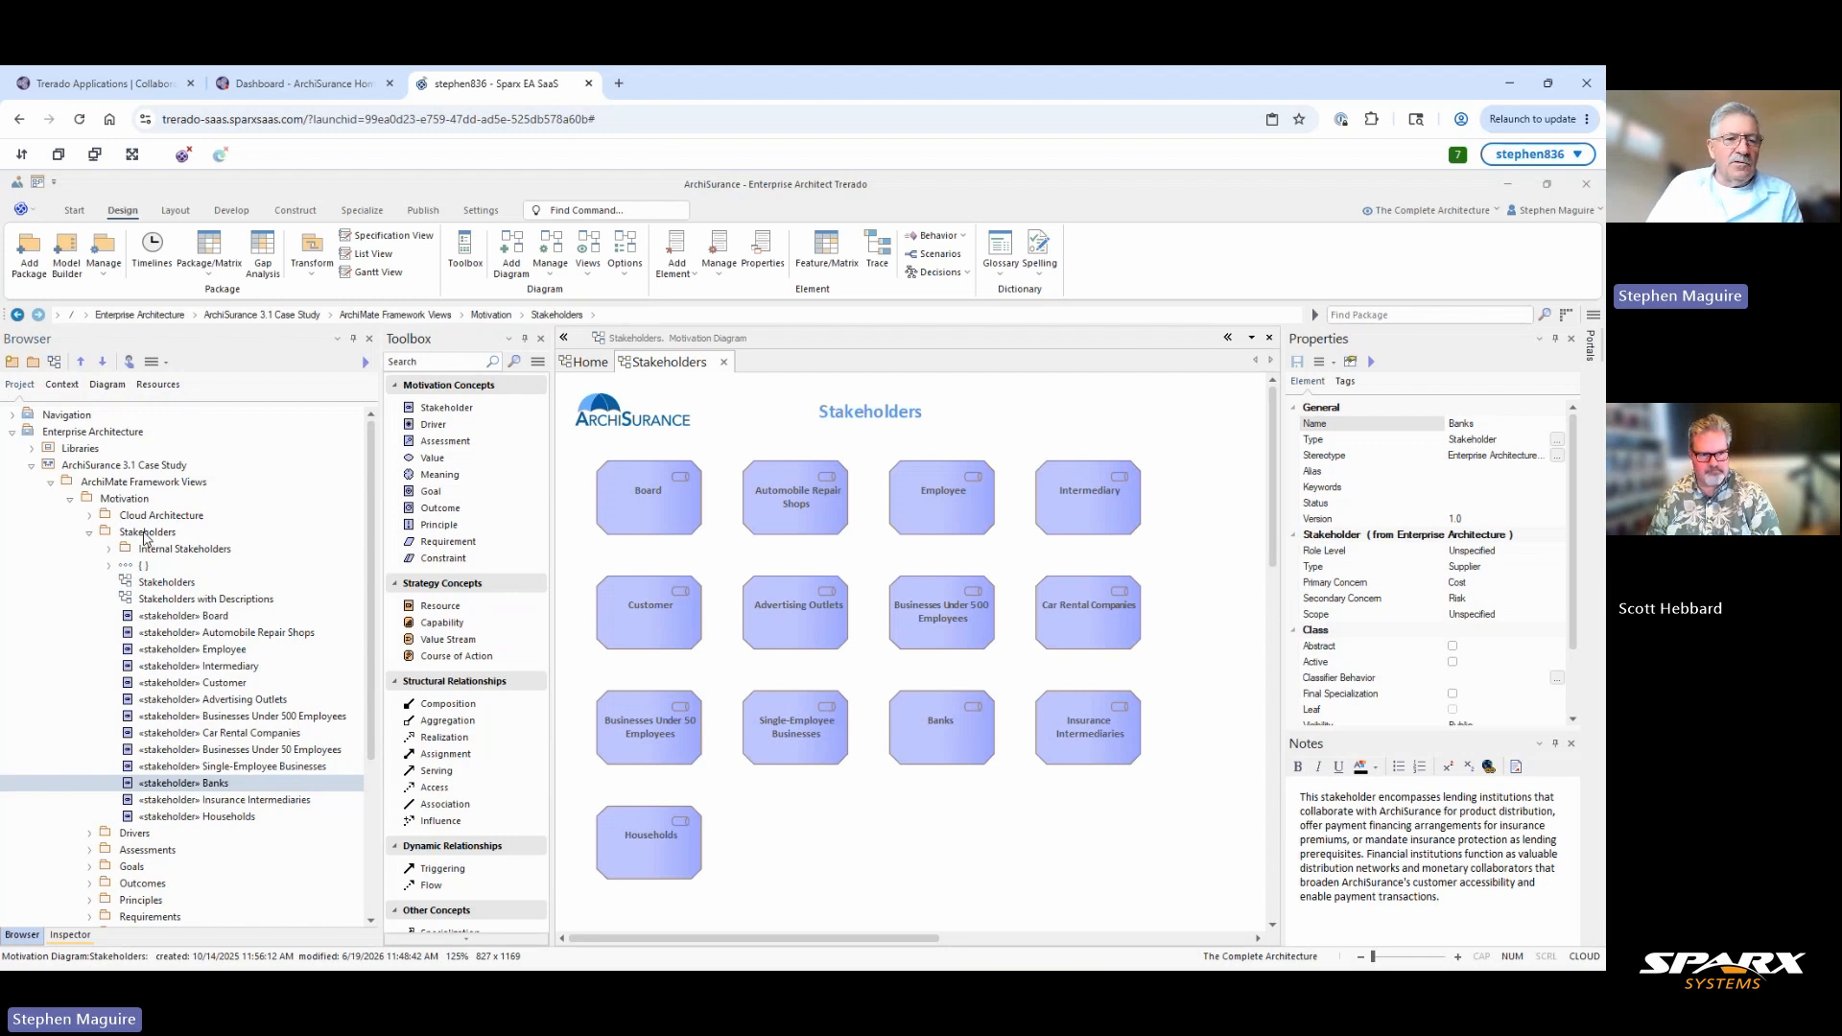
pyautogui.click(147, 533)
pyautogui.rightClick(147, 533)
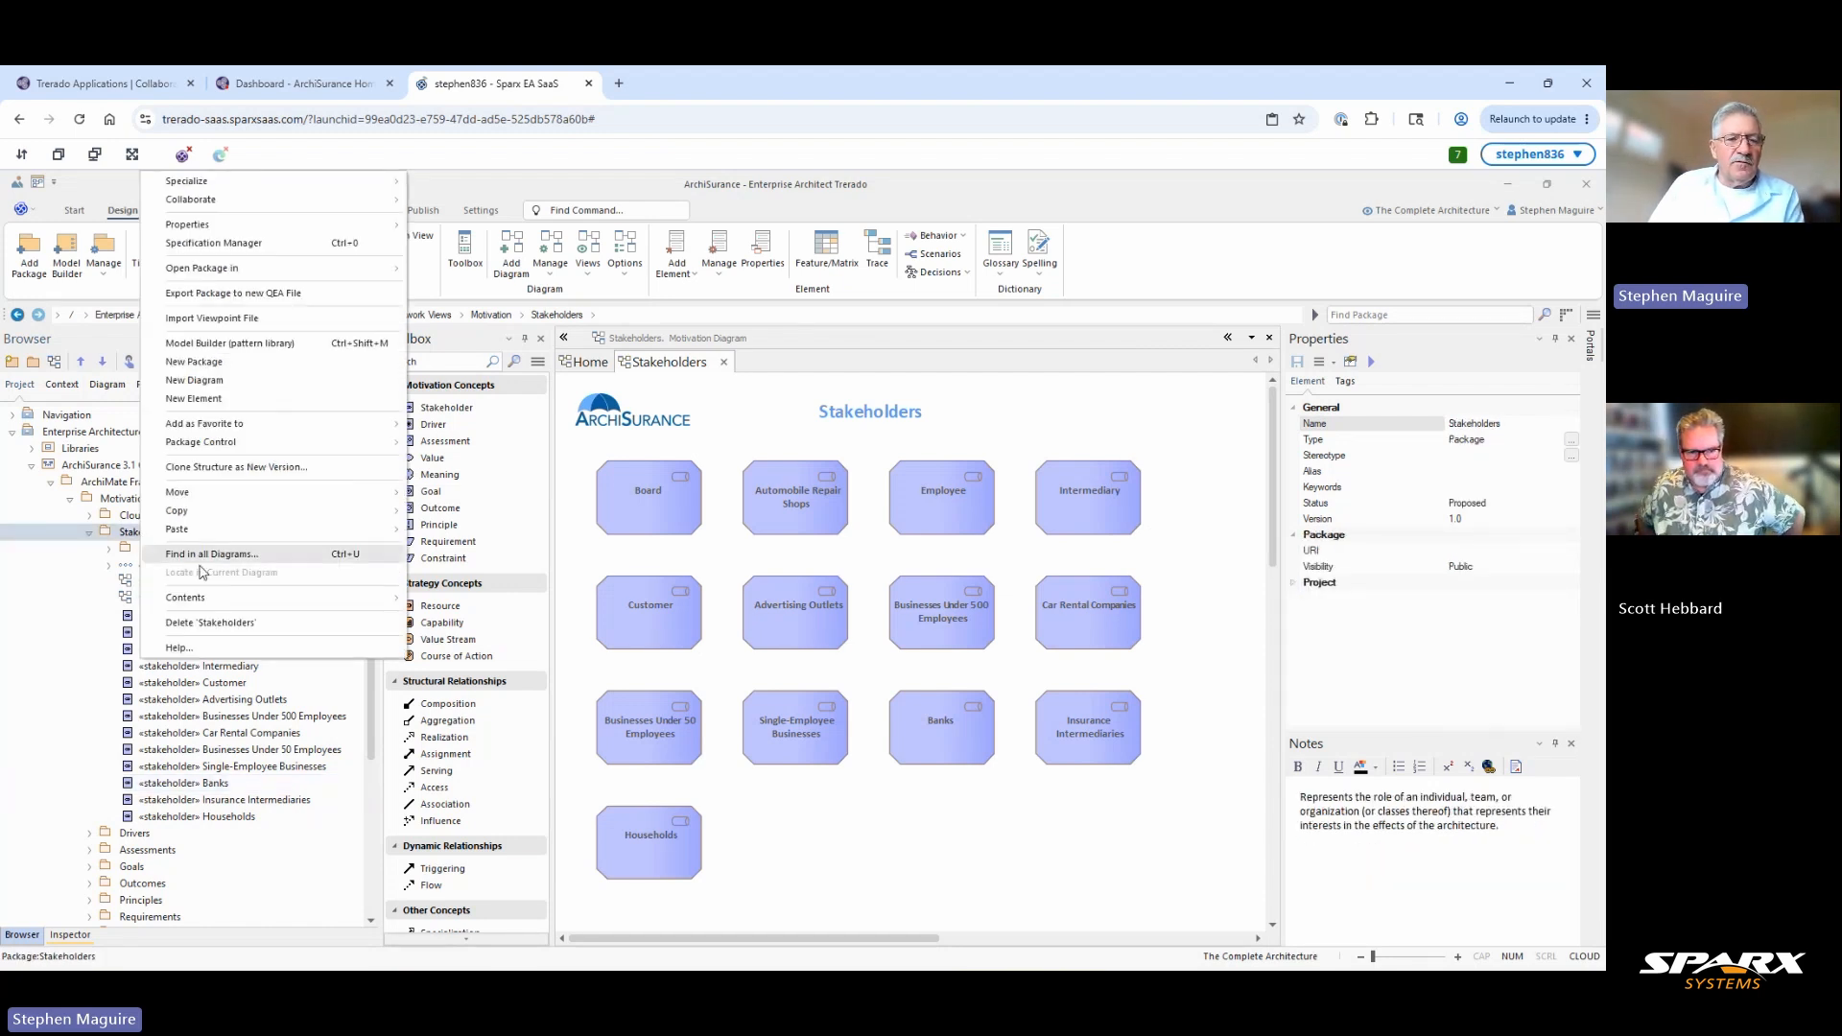
pyautogui.moveTo(205, 605)
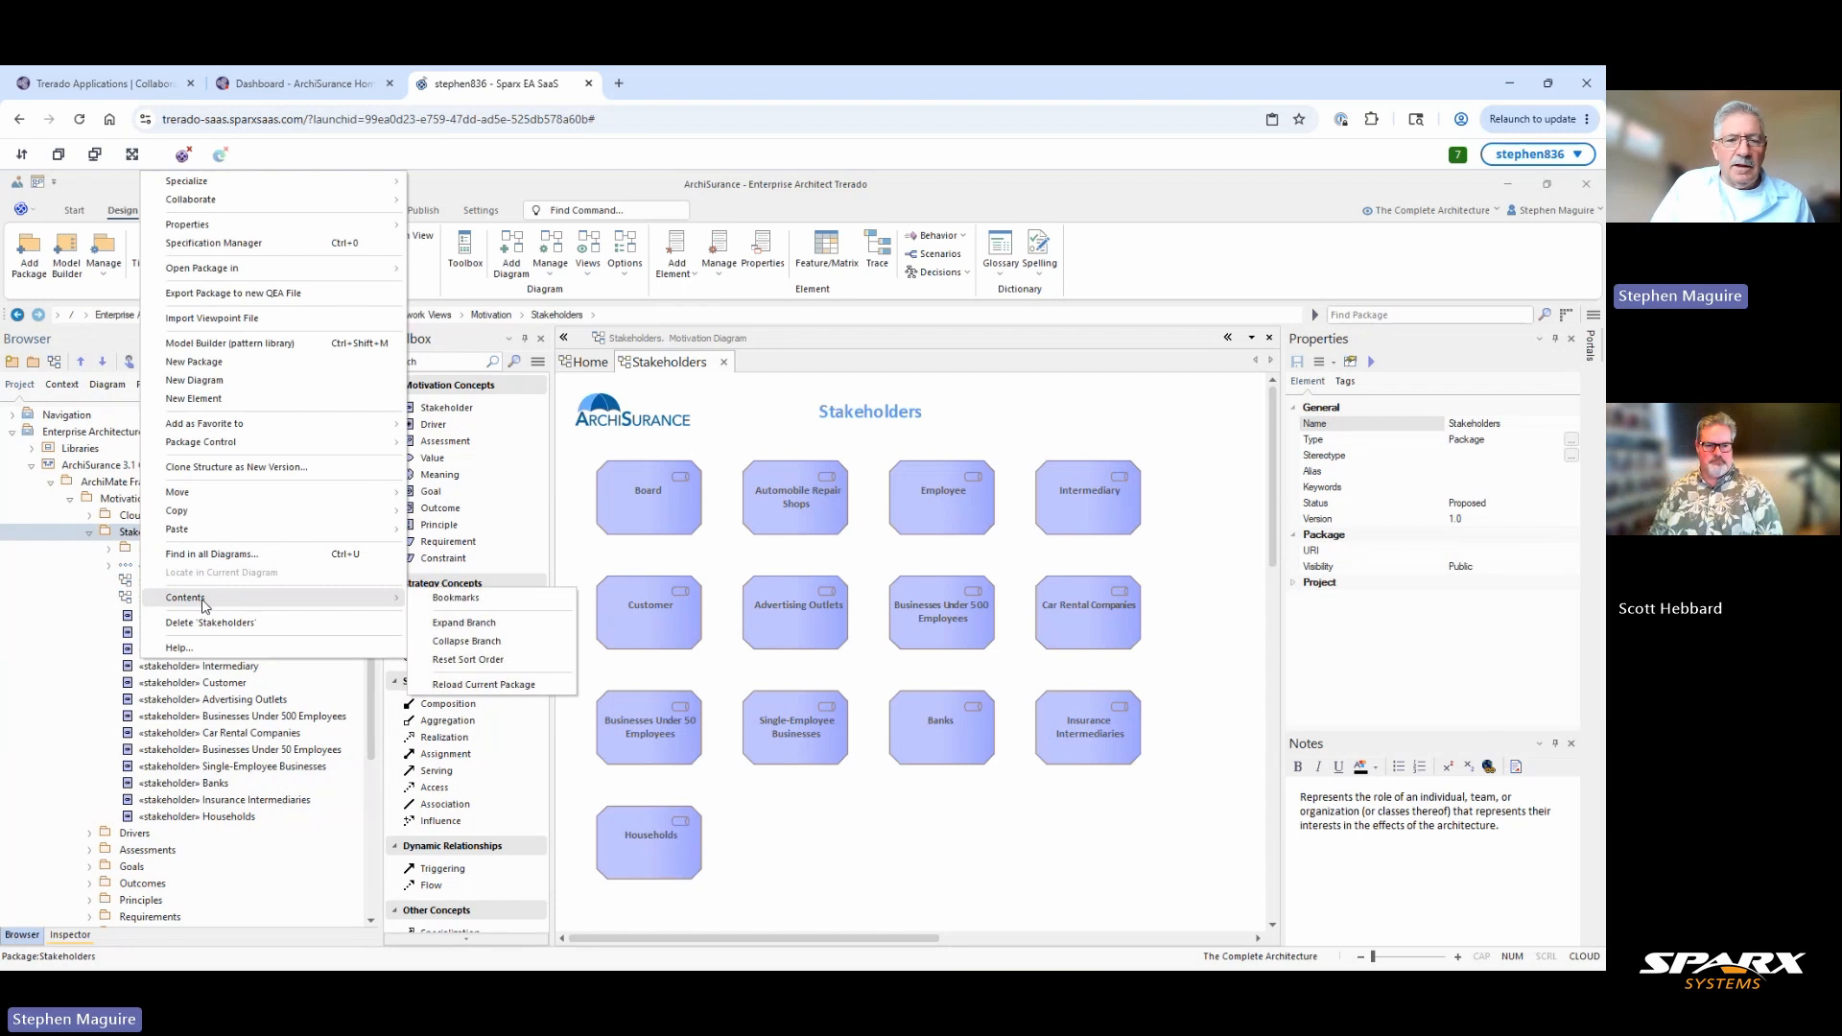
pyautogui.click(482, 685)
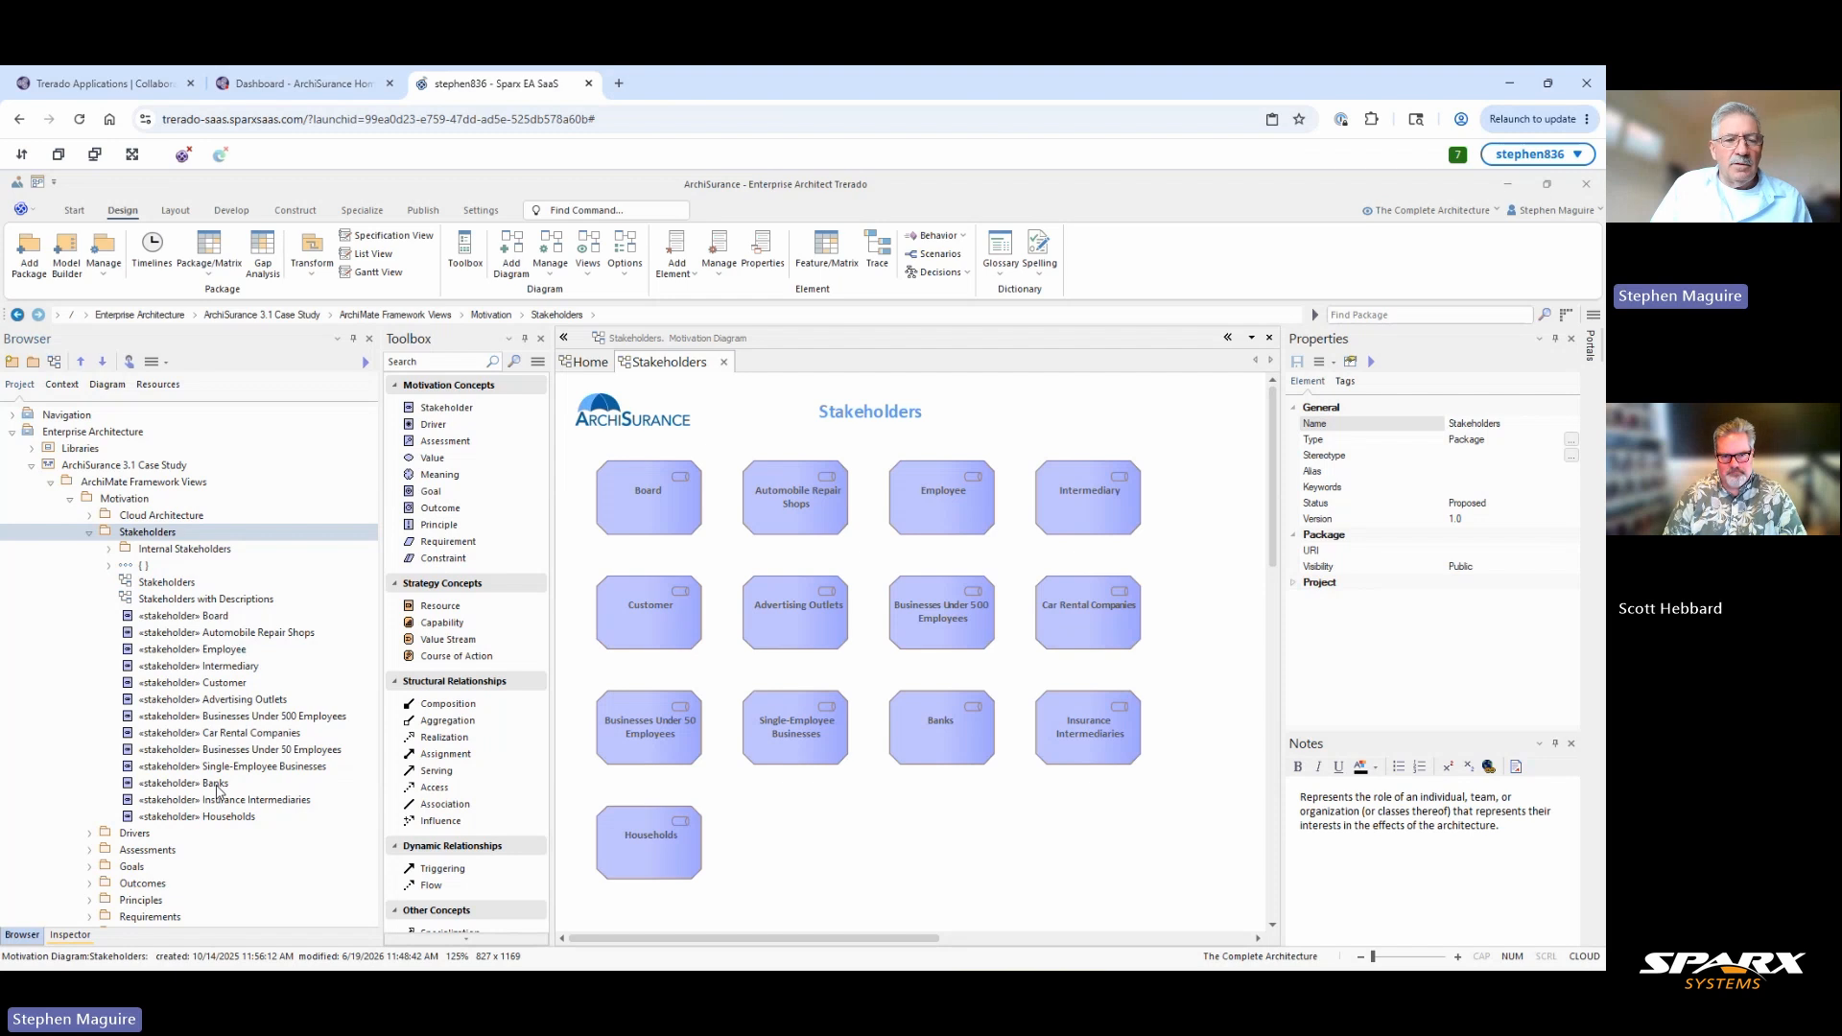
pyautogui.click(218, 785)
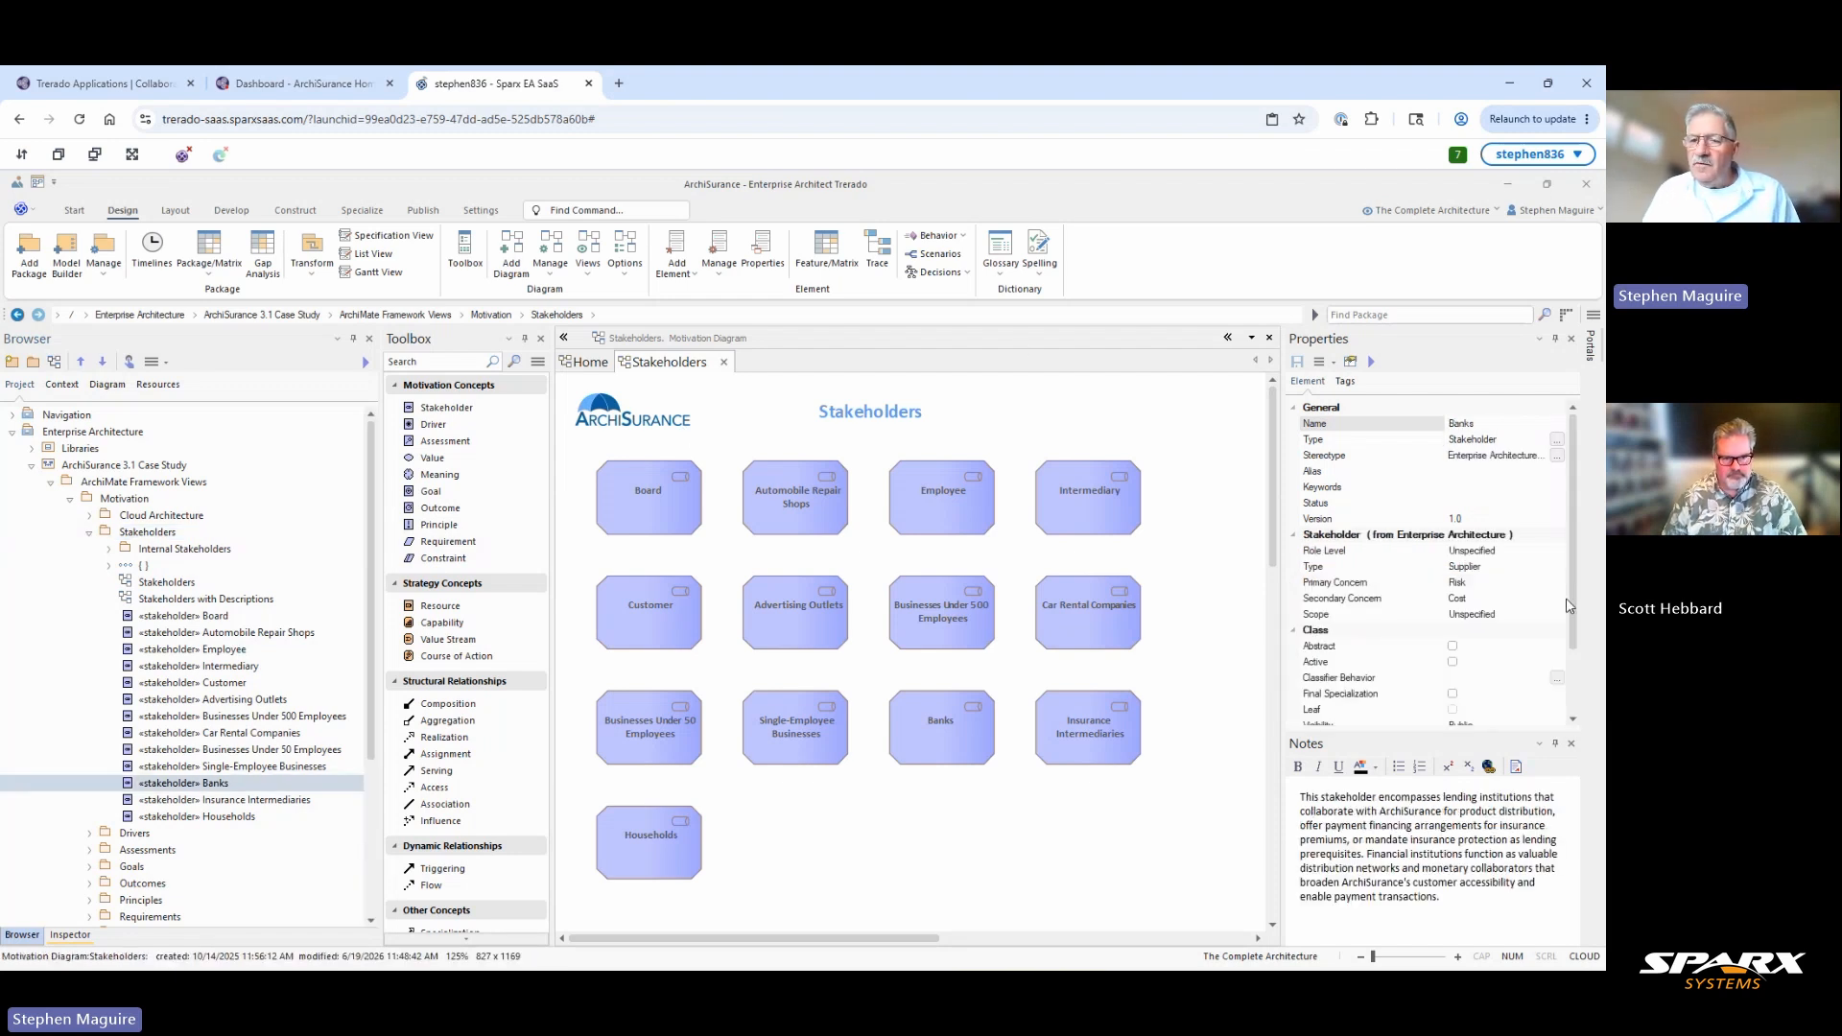